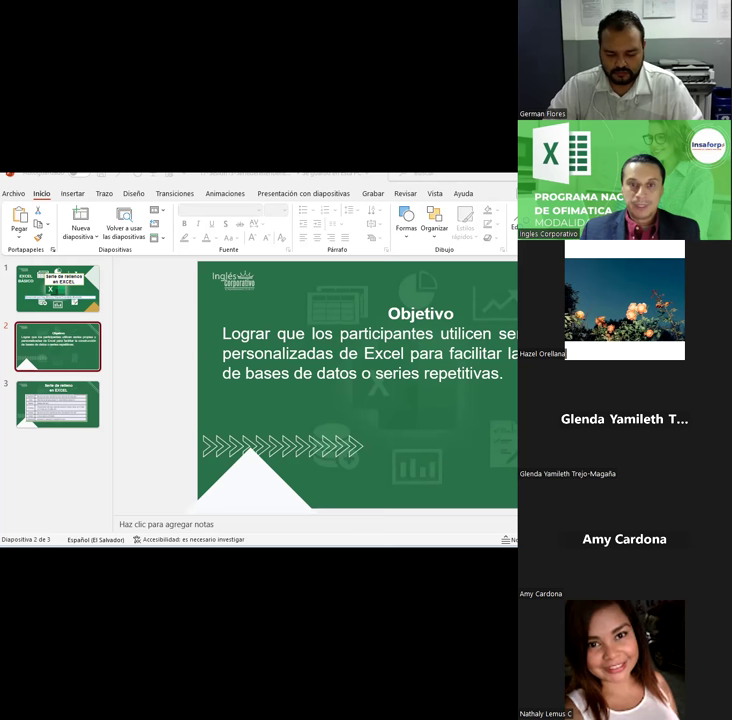
# Step: Delete 'bases de datos o' from the Objetivo text, leaving 'de series repetitivas', and save
pyautogui.click(63, 302)
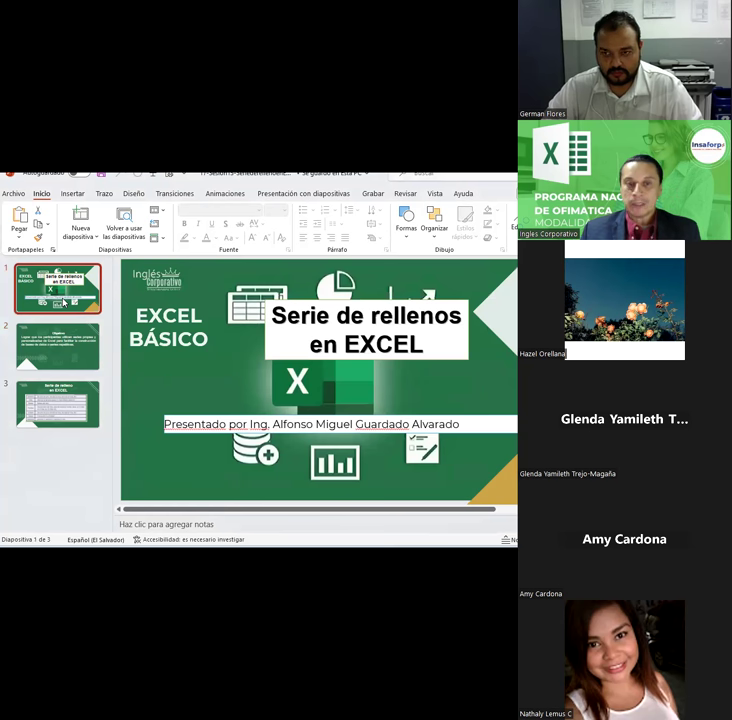
pyautogui.click(95, 367)
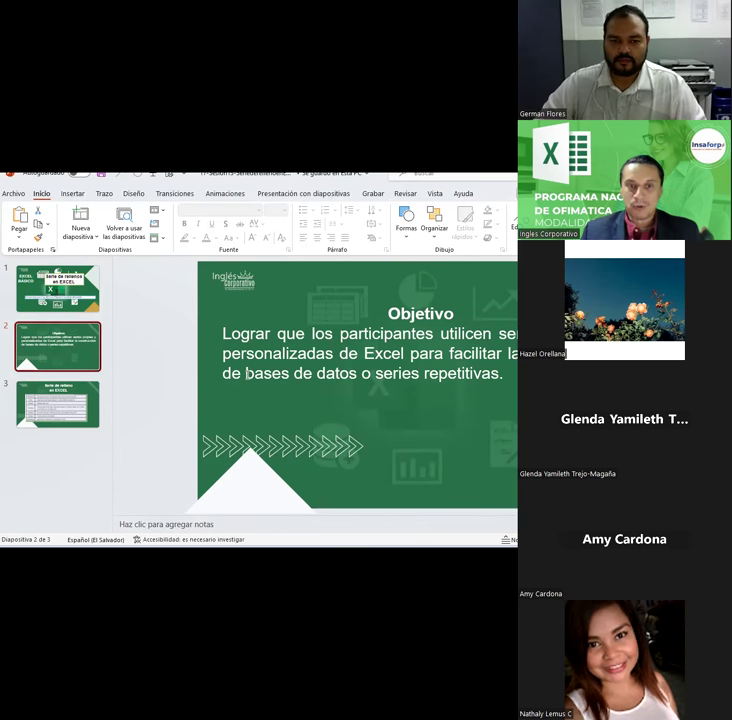
pyautogui.moveTo(246, 374); pyautogui.dragTo(345, 383)
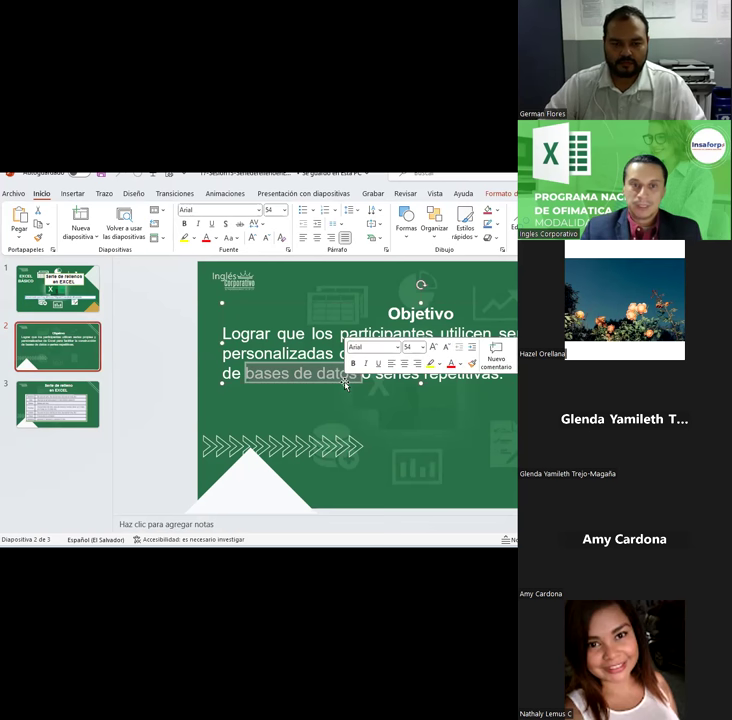
pyautogui.press('Delete')
pyautogui.press('Delete')
pyautogui.press('Delete')
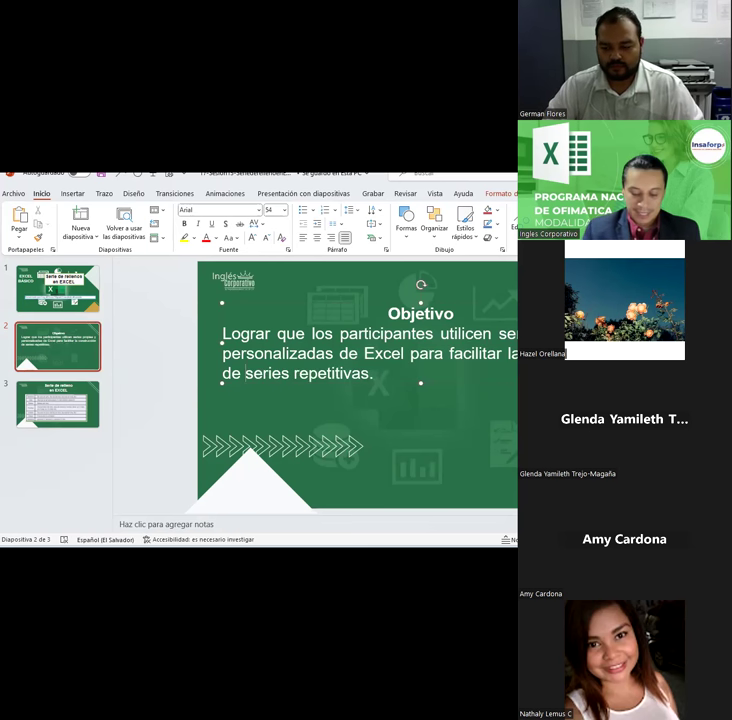
pyautogui.hotkey('ctrl', 's')
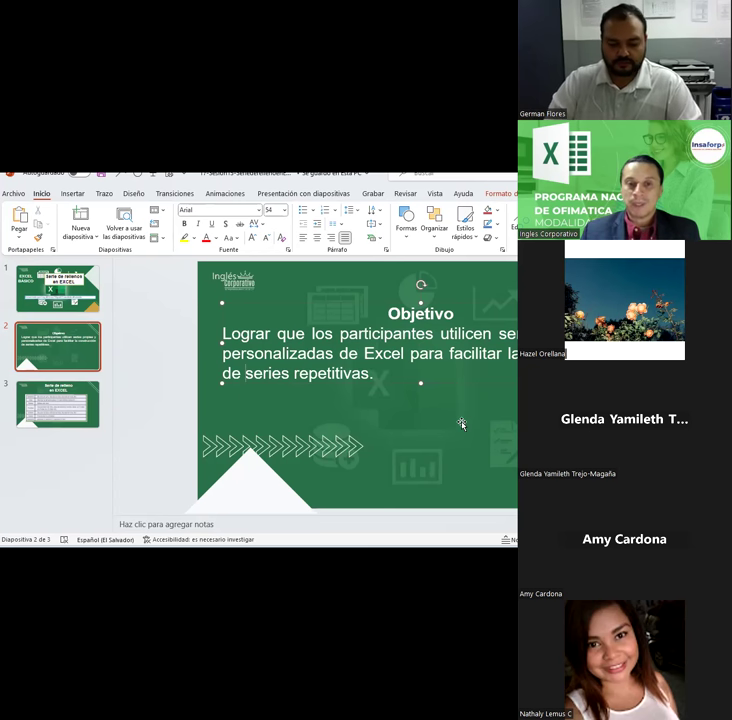
# Step: Go to slide 3, 'Serie de relleno en EXCEL', and select its large background picture
pyautogui.click(95, 405)
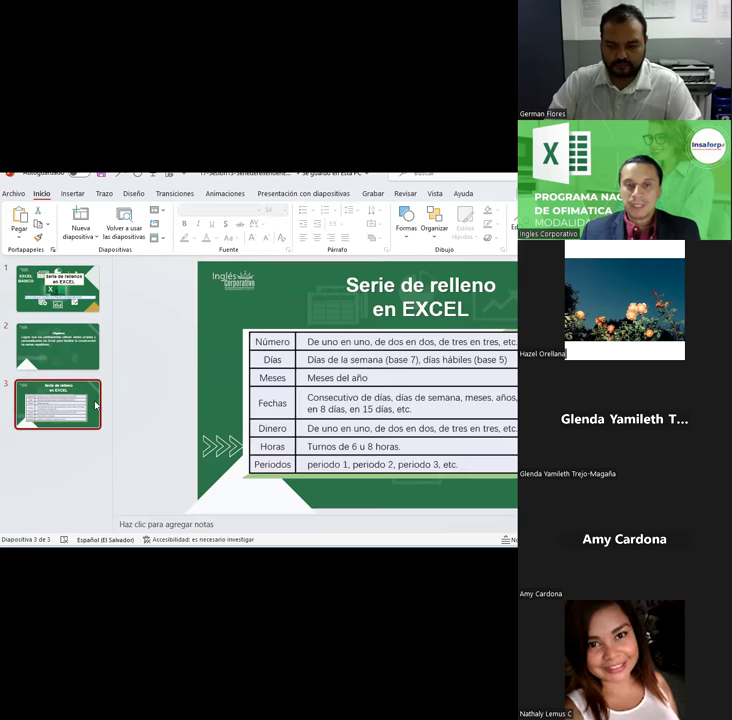
pyautogui.press('super')
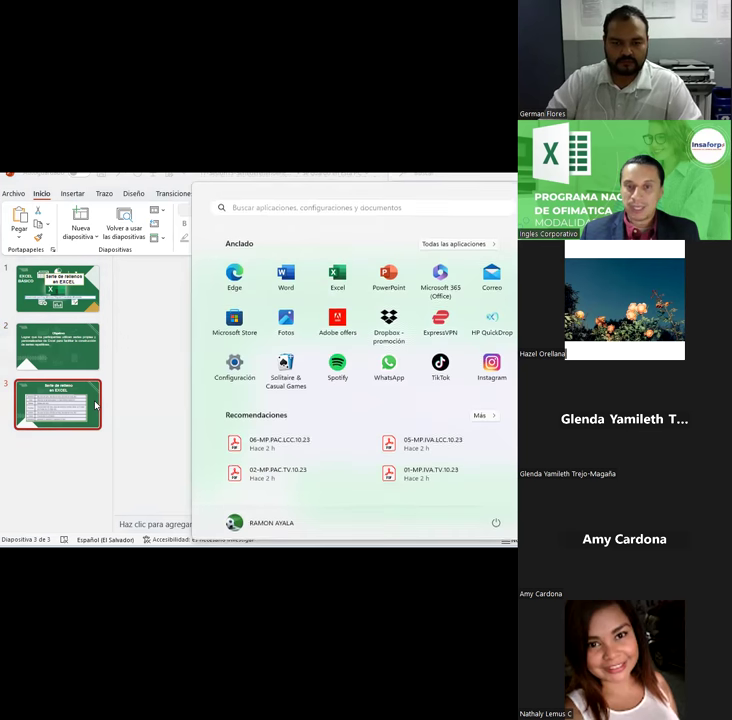
pyautogui.press('Escape')
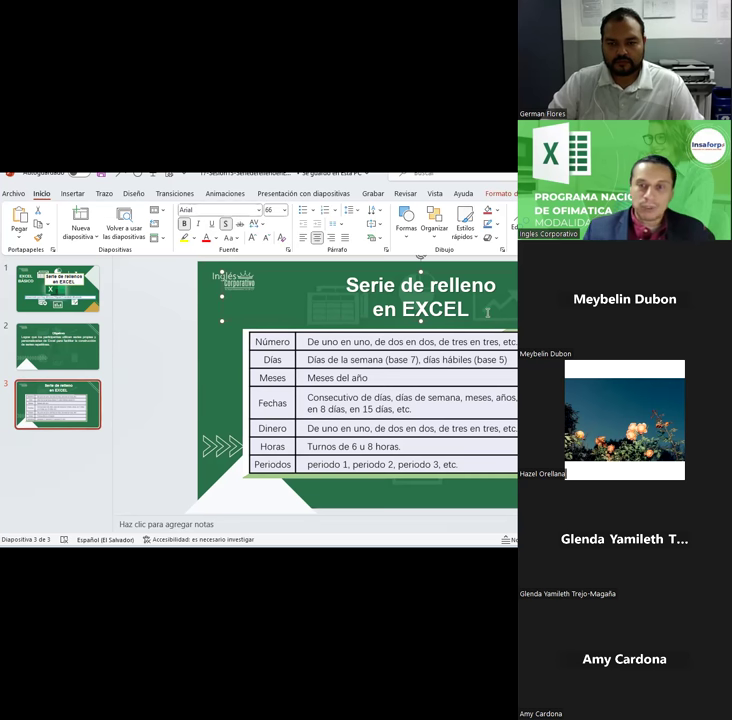
pyautogui.click(300, 495)
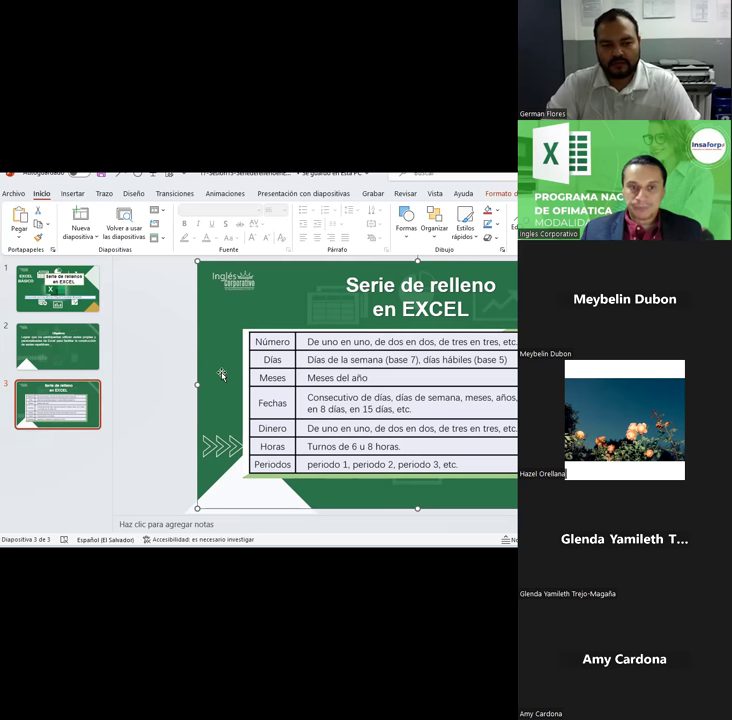
pyautogui.hotkey('alt', 'Tab')
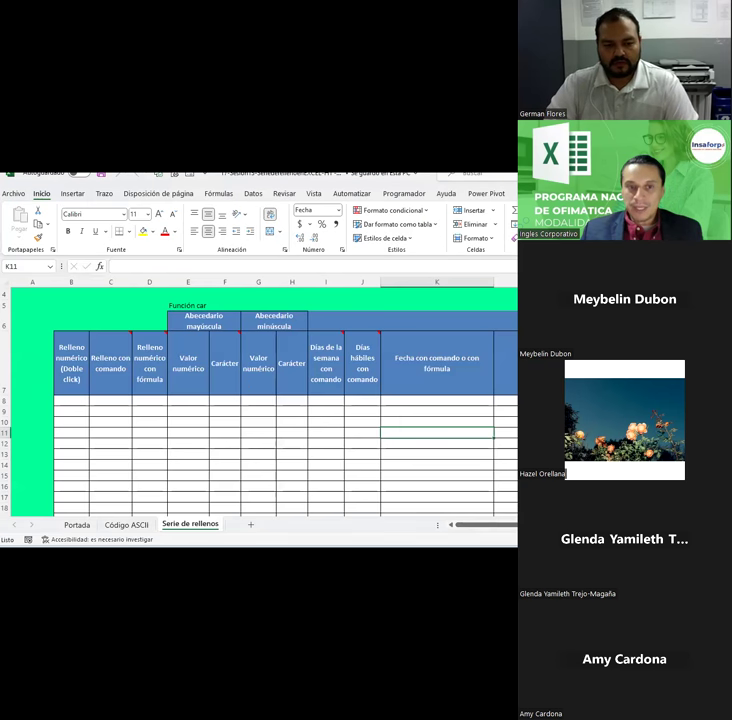
pyautogui.scroll(-3, 249, 380)
pyautogui.scroll(1, 249, 380)
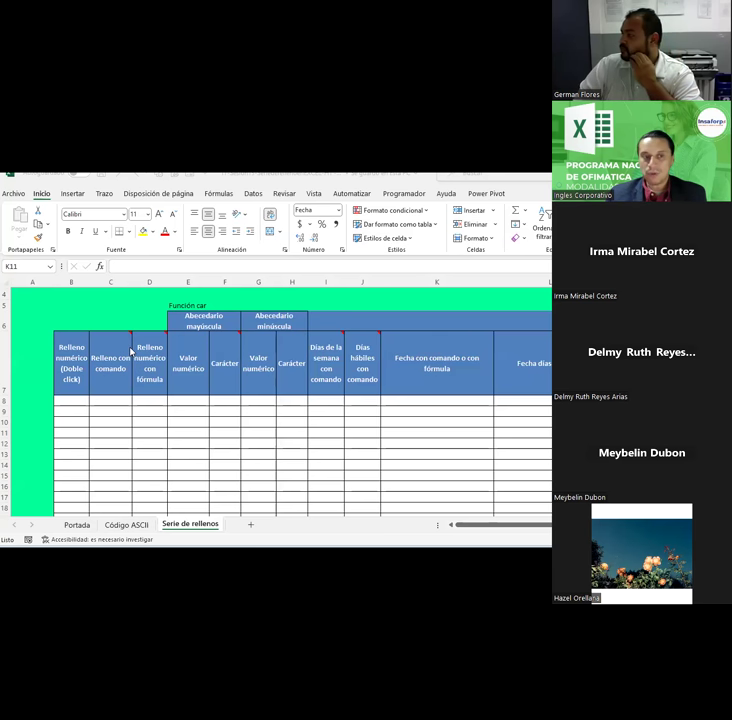
pyautogui.click(60, 397)
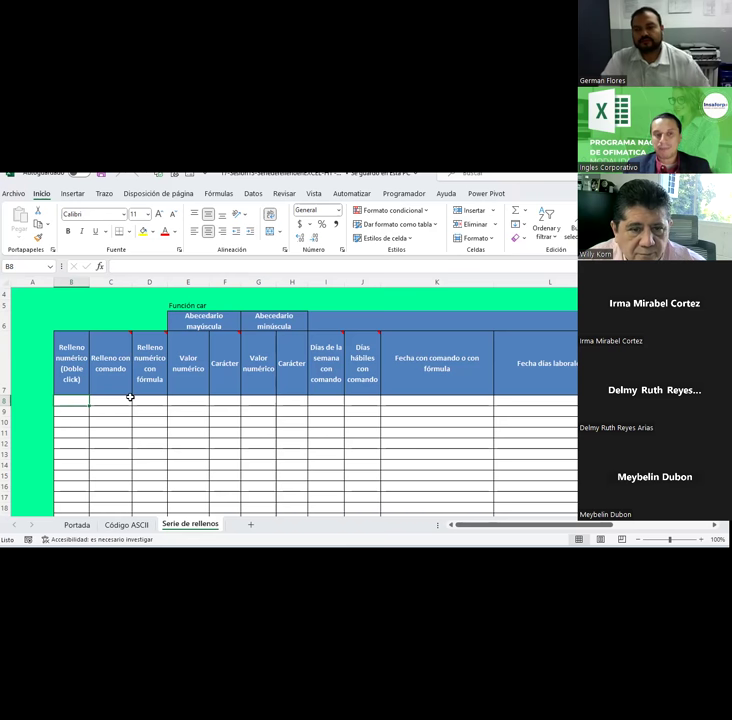
pyautogui.scroll(-1, 130, 397)
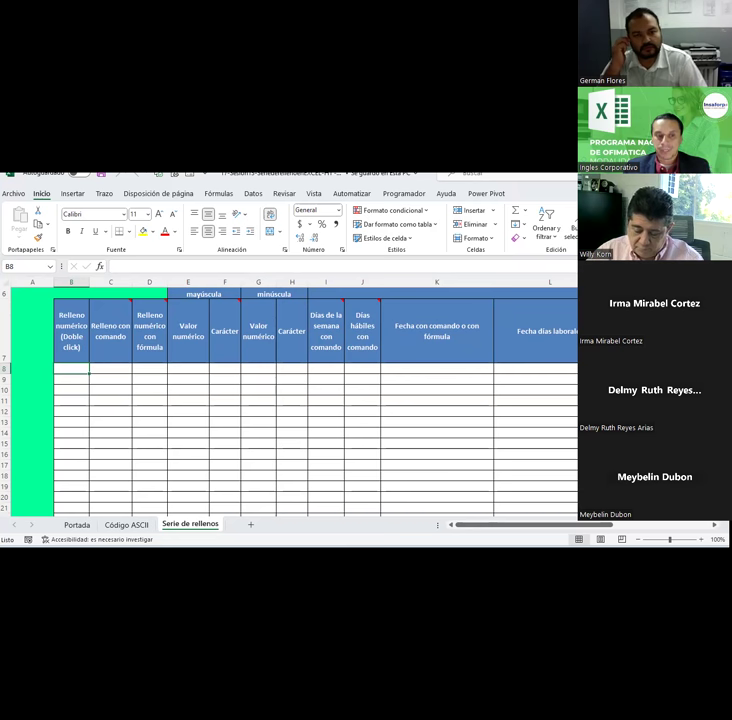
# Step: Enter 1 in cell B8 and reselect B8 at its fill handle
pyautogui.write('1')
pyautogui.press('Return')
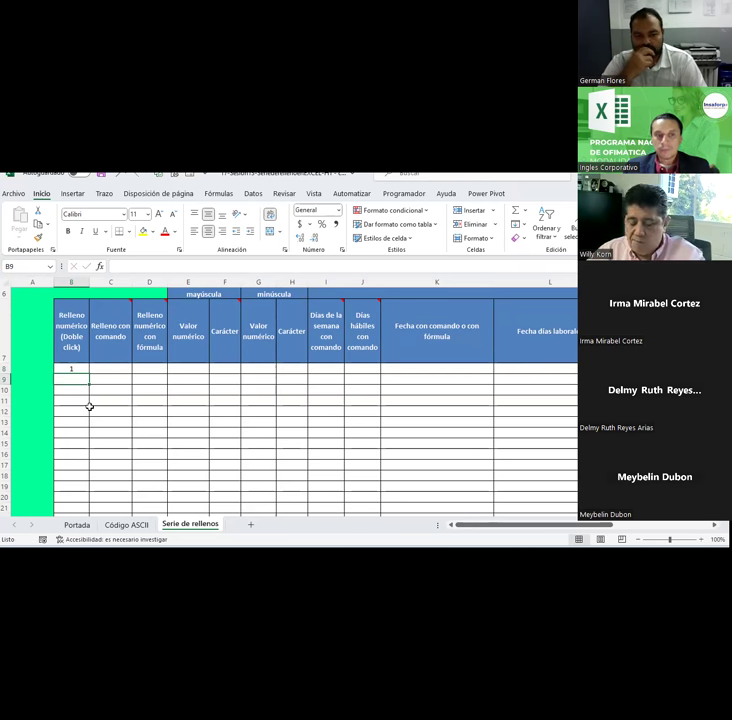
pyautogui.click(80, 368)
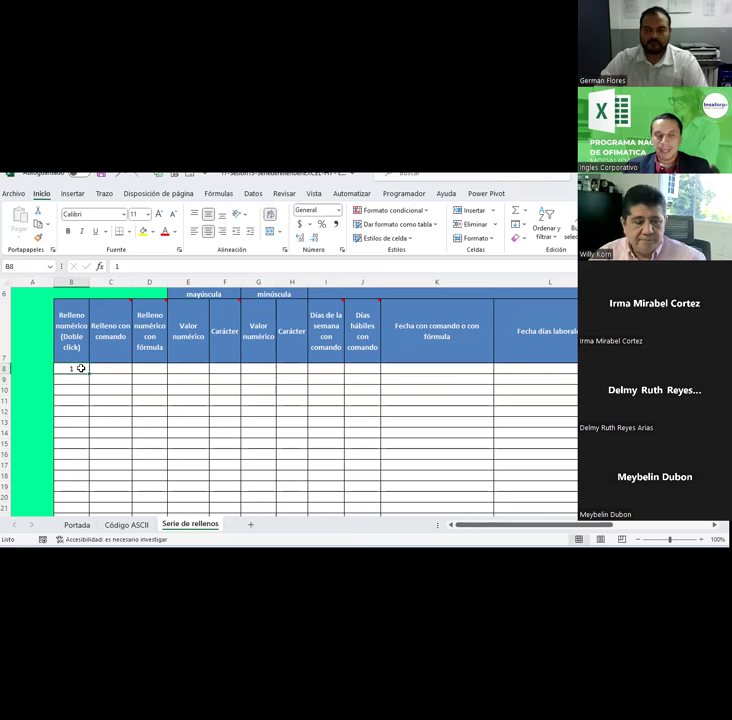
pyautogui.scroll(-1, 81, 368)
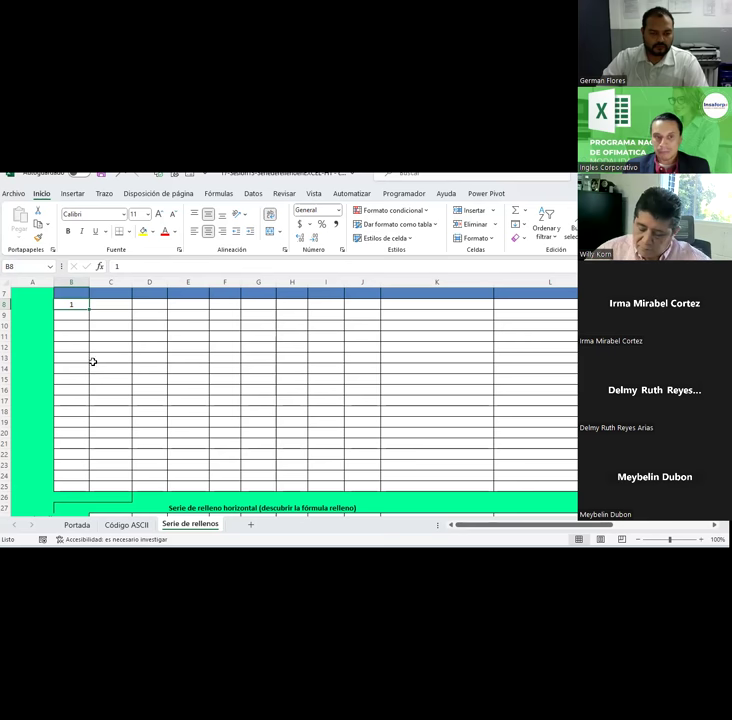
pyautogui.scroll(1, 93, 362)
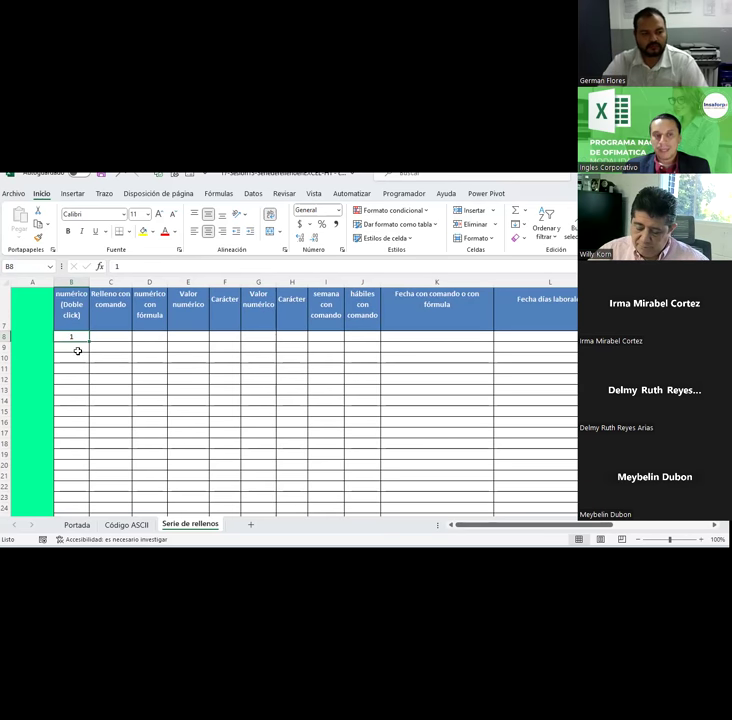
pyautogui.moveTo(70, 338); pyautogui.dragTo(68, 450)
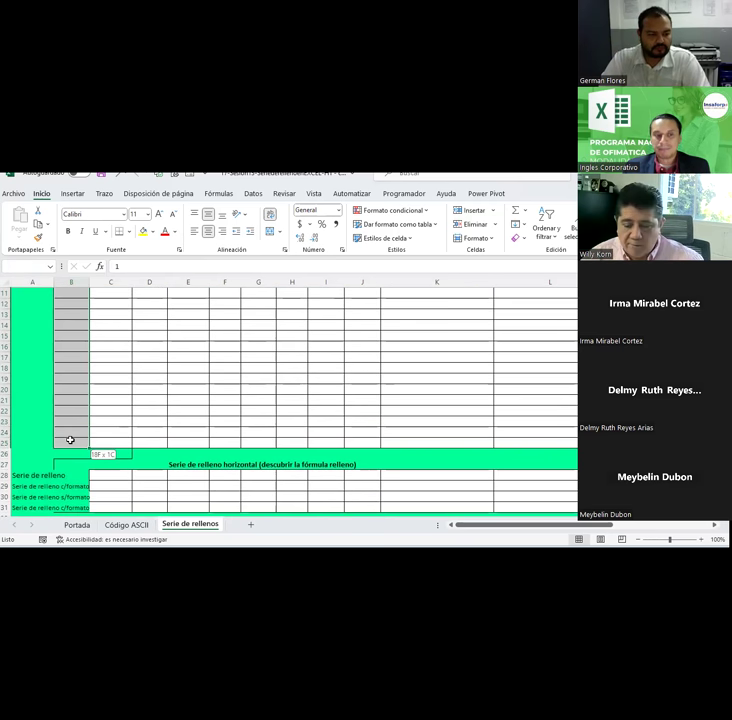
pyautogui.scroll(1, 82, 381)
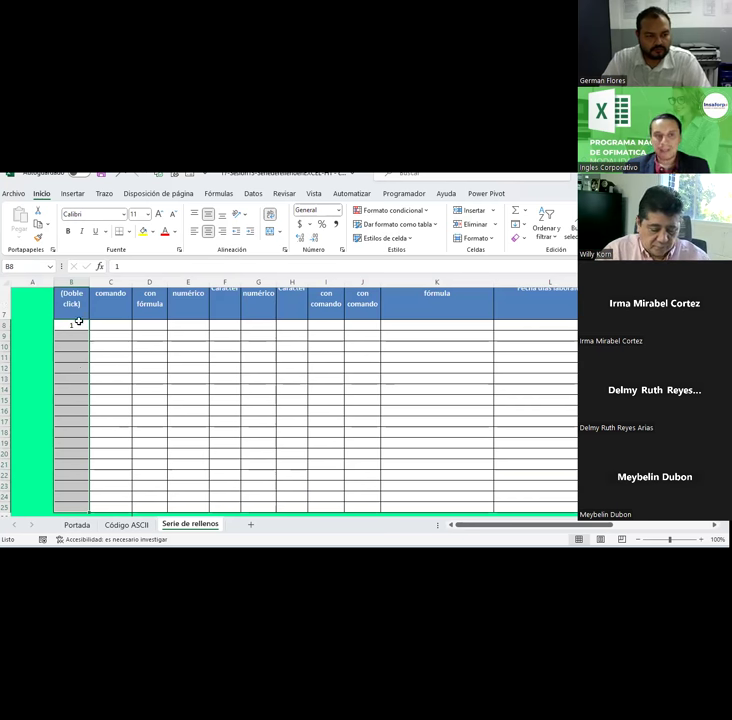
pyautogui.click(78, 321)
pyautogui.scroll(1, 119, 323)
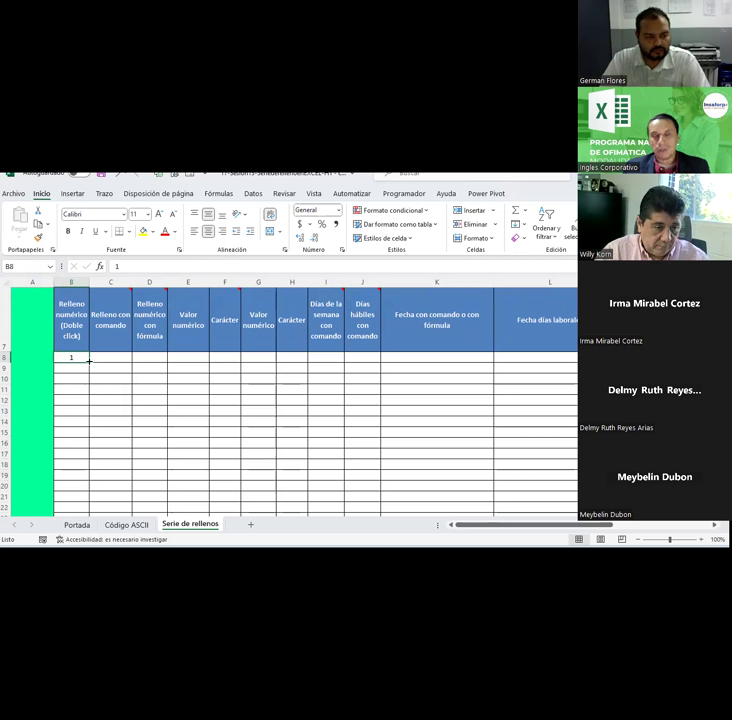
pyautogui.click(89, 361)
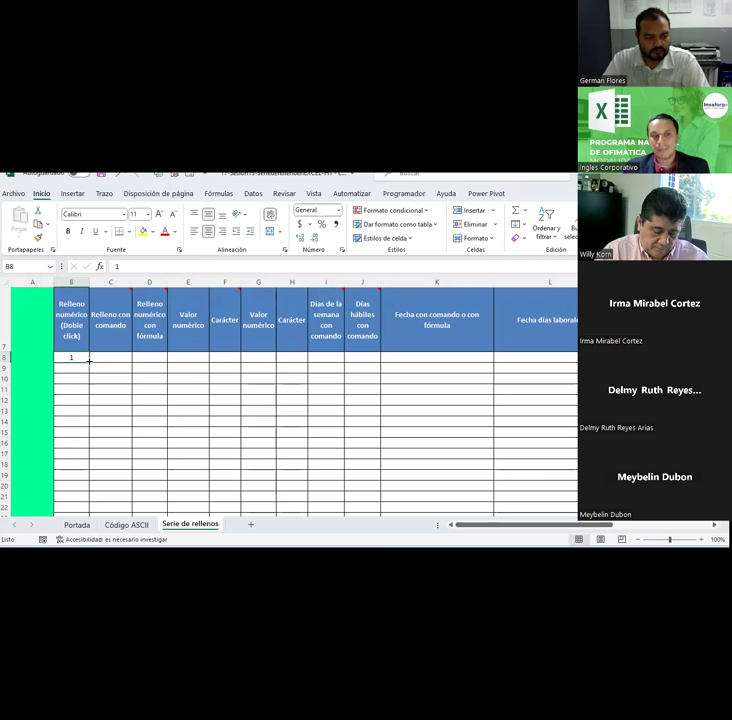
pyautogui.click(89, 361)
pyautogui.click(89, 361)
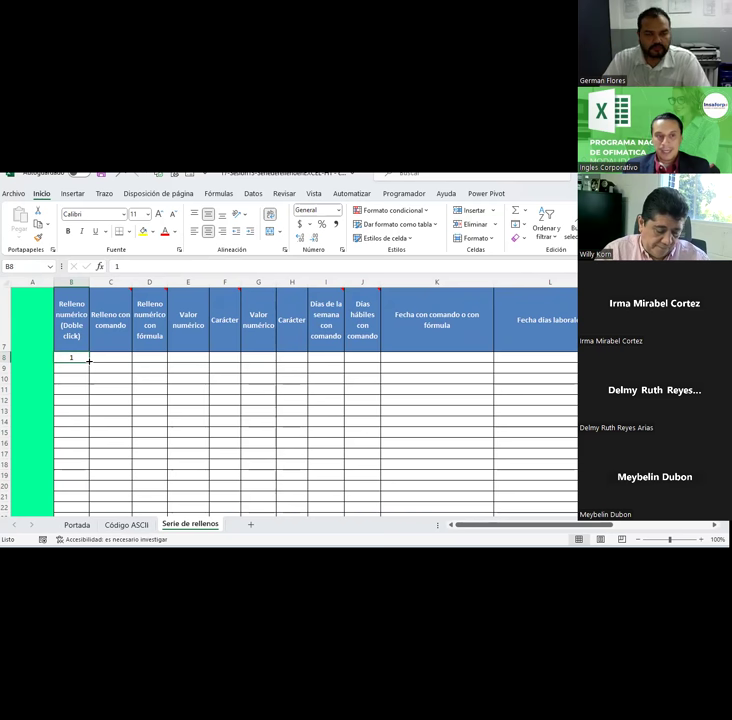
# Step: Copy the 1 in B8 down column B through B25, 18 cells in all
pyautogui.moveTo(89, 361); pyautogui.dragTo(80, 476)
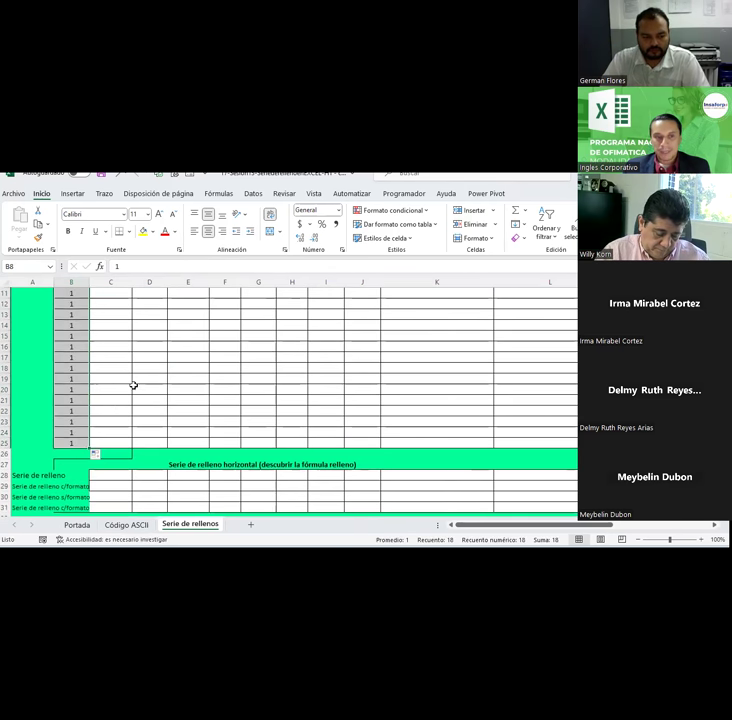
pyautogui.scroll(1, 133, 385)
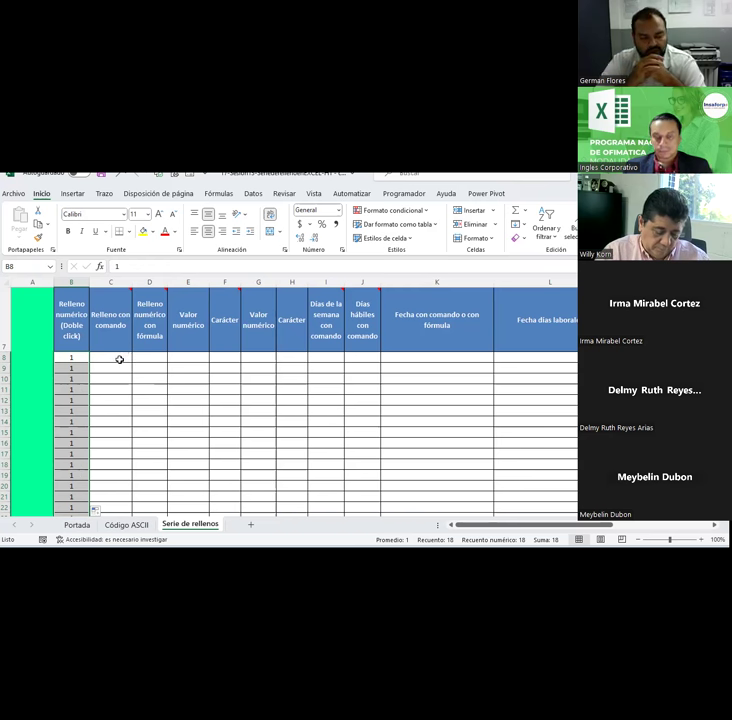
pyautogui.scroll(-2, 119, 359)
pyautogui.scroll(1, 119, 359)
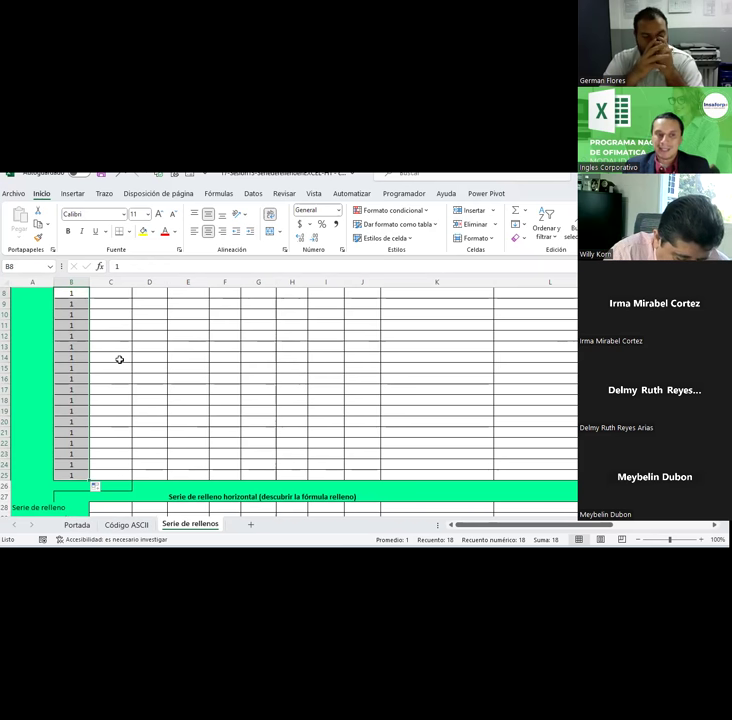
pyautogui.scroll(1, 119, 359)
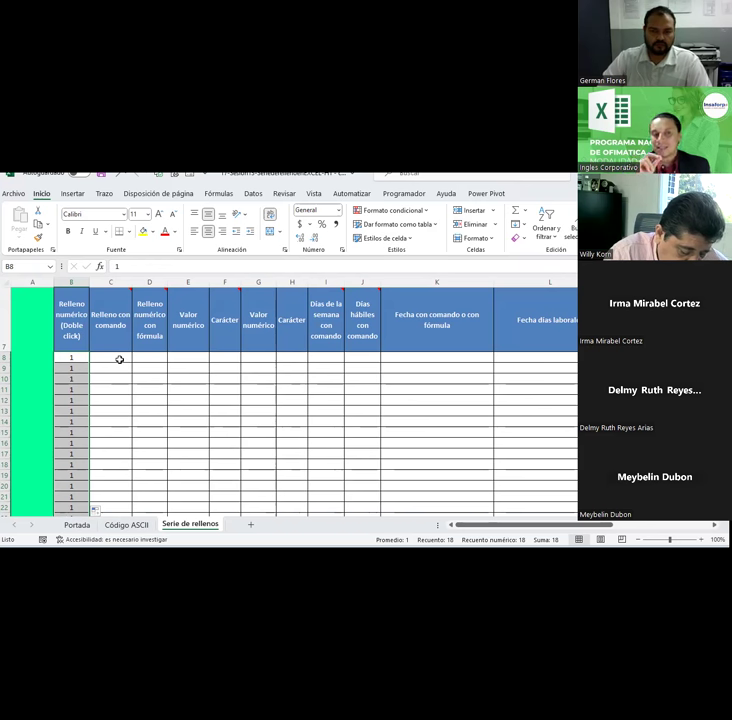
pyautogui.click(81, 360)
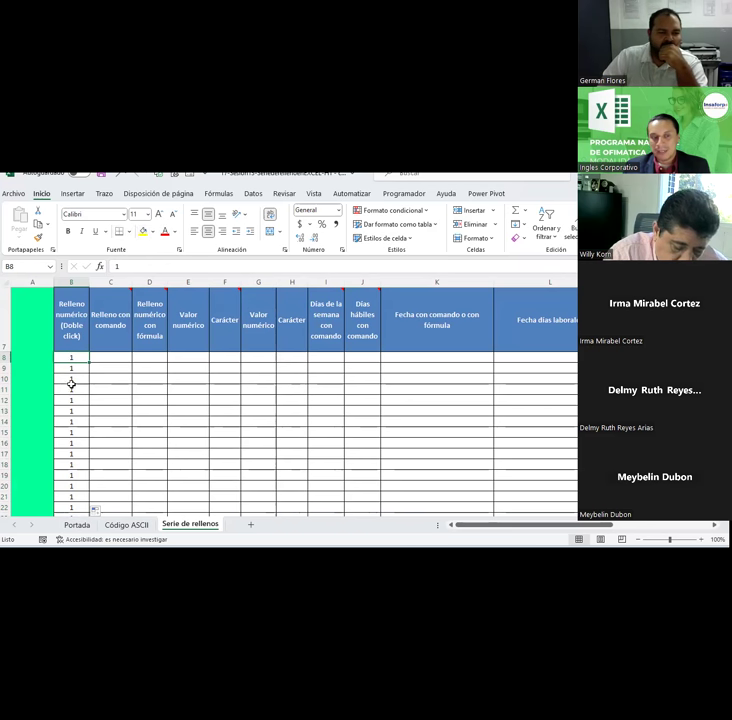
pyautogui.keyDown('ctrl'); pyautogui.scroll(4, 72, 390); pyautogui.keyUp('ctrl')
pyautogui.moveTo(521, 533); pyautogui.dragTo(500, 533)
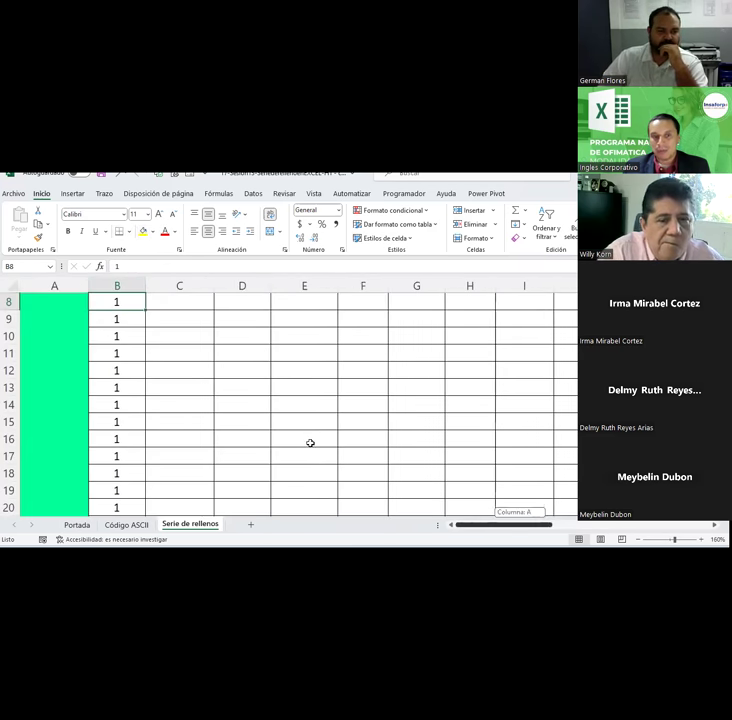
pyautogui.scroll(1, 190, 402)
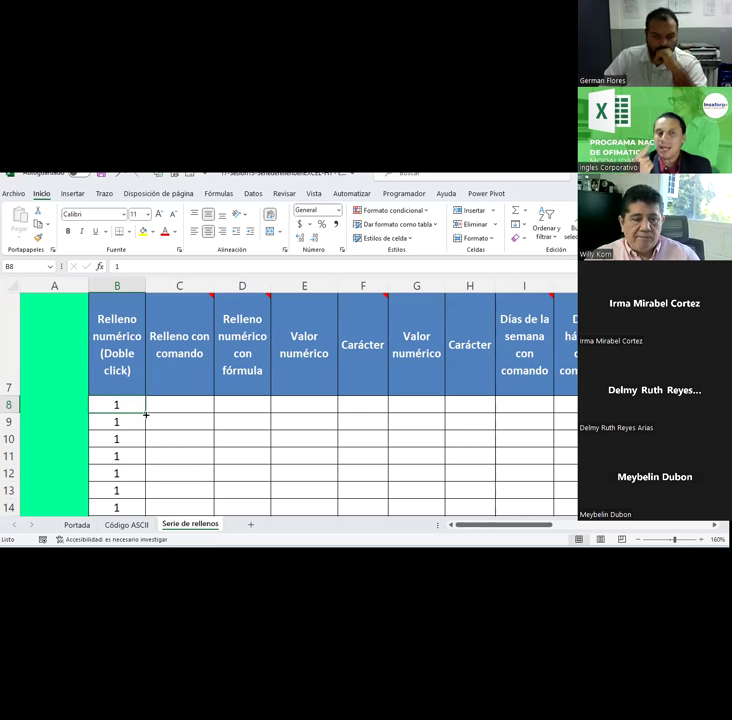
# Step: Enter 2 in B9 and extend the 1, 2 pattern down column B
pyautogui.click(119, 422)
pyautogui.write('2')
pyautogui.press('Return')
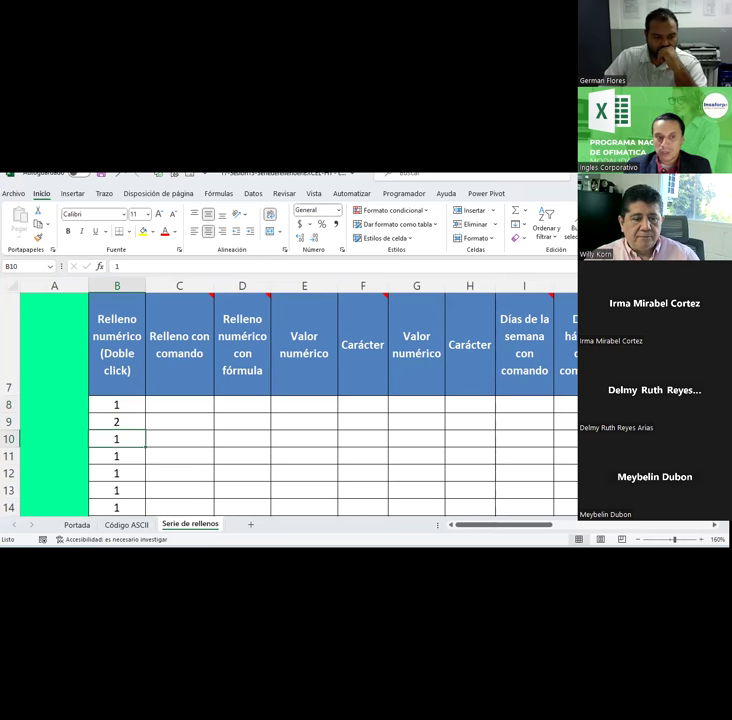
pyautogui.click(133, 405)
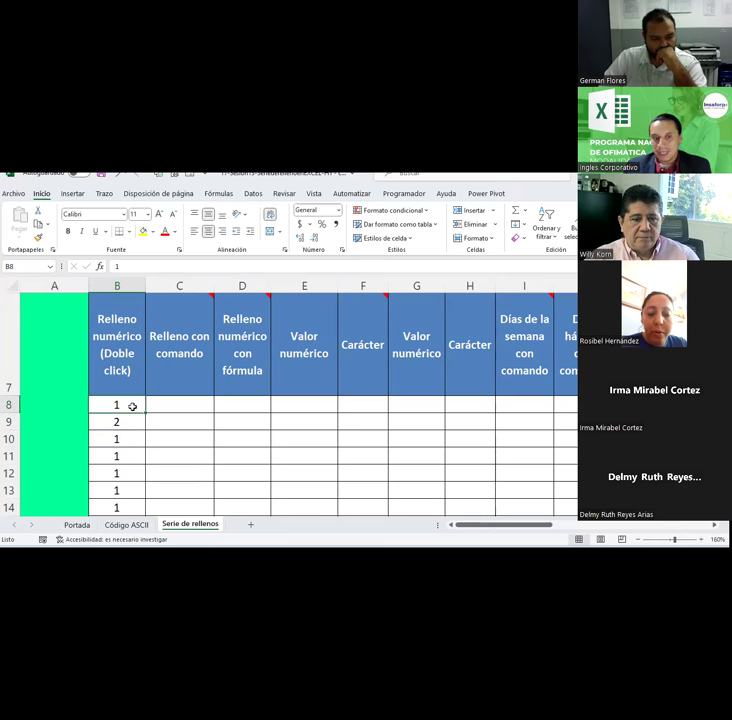
pyautogui.moveTo(133, 405); pyautogui.dragTo(123, 421)
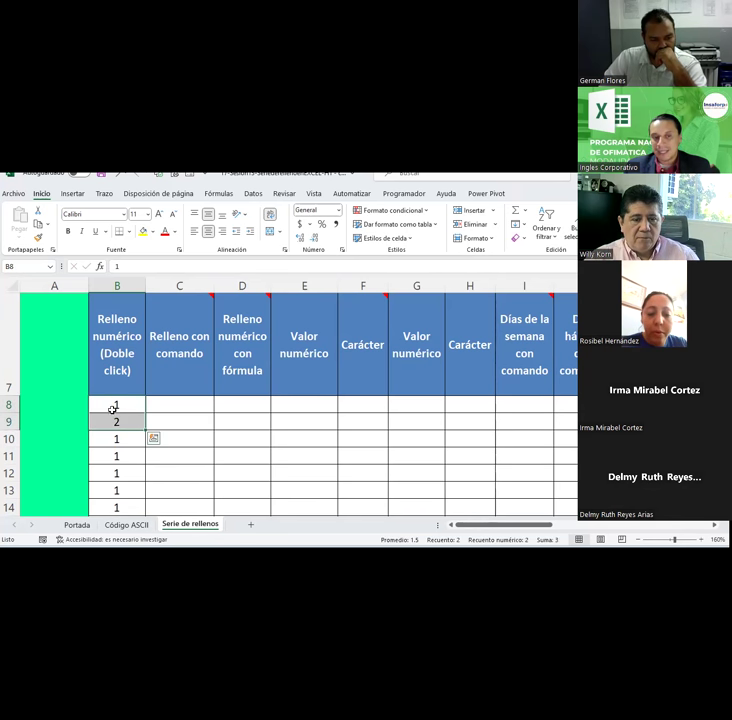
pyautogui.scroll(-1, 107, 437)
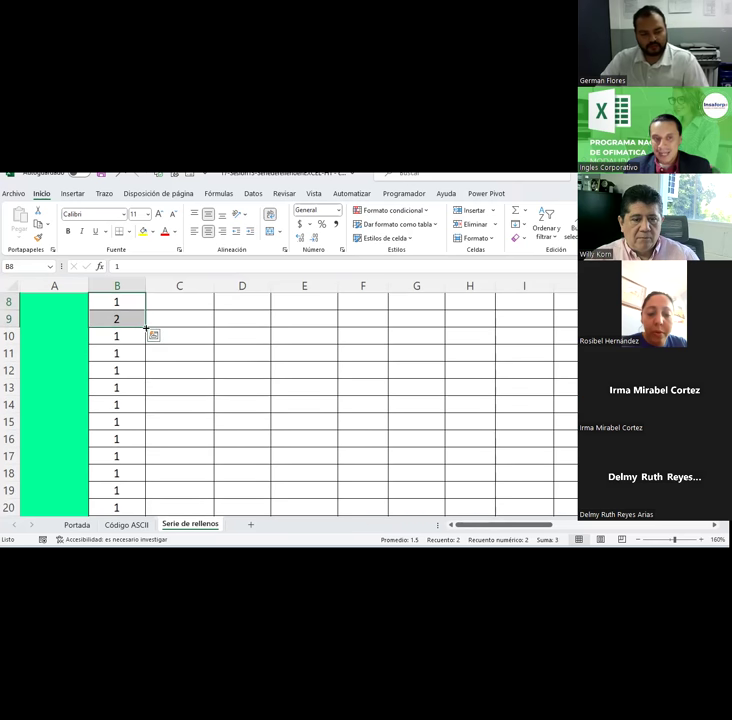
pyautogui.moveTo(146, 331)
pyautogui.mouseDown()
pyautogui.moveTo(138, 512)
pyautogui.moveTo(143, 498)
pyautogui.mouseUp()
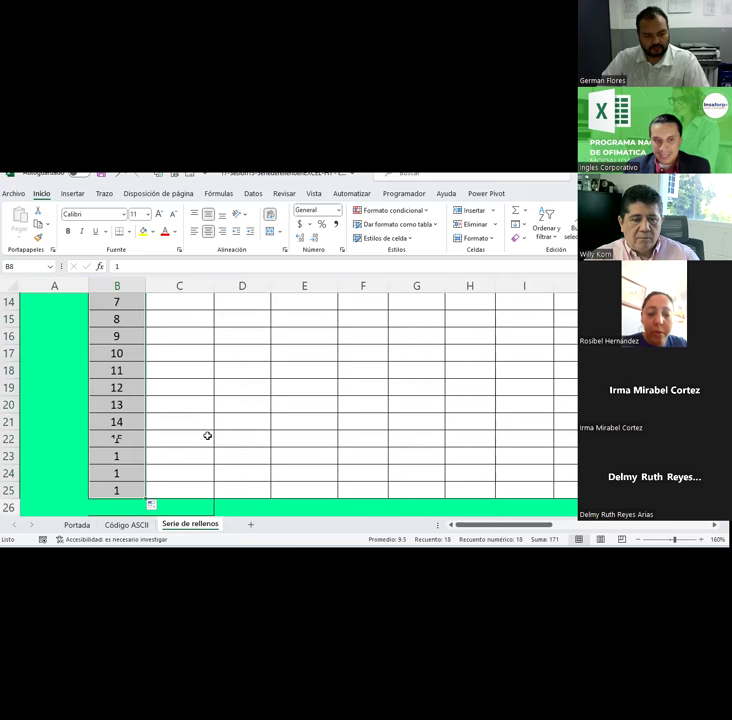
pyautogui.scroll(3, 207, 434)
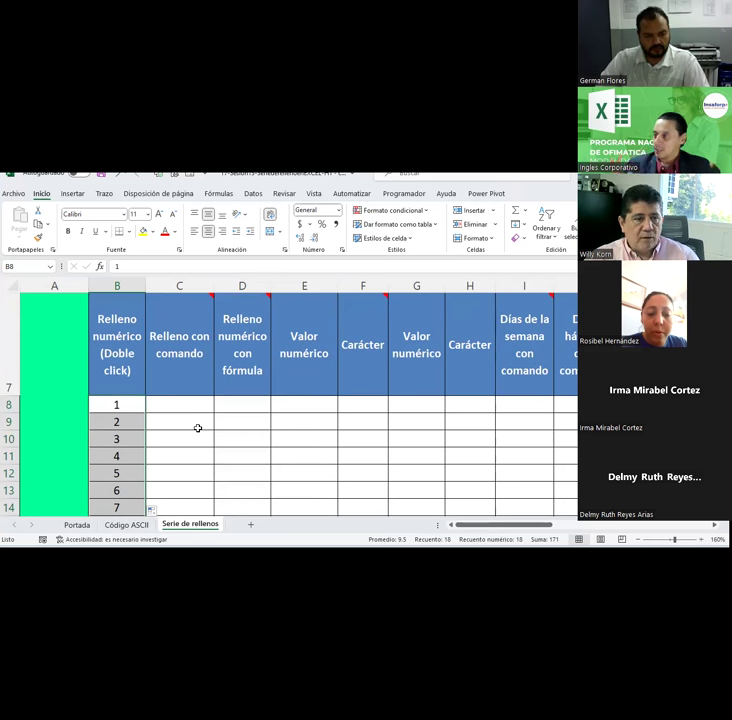
pyautogui.click(198, 428)
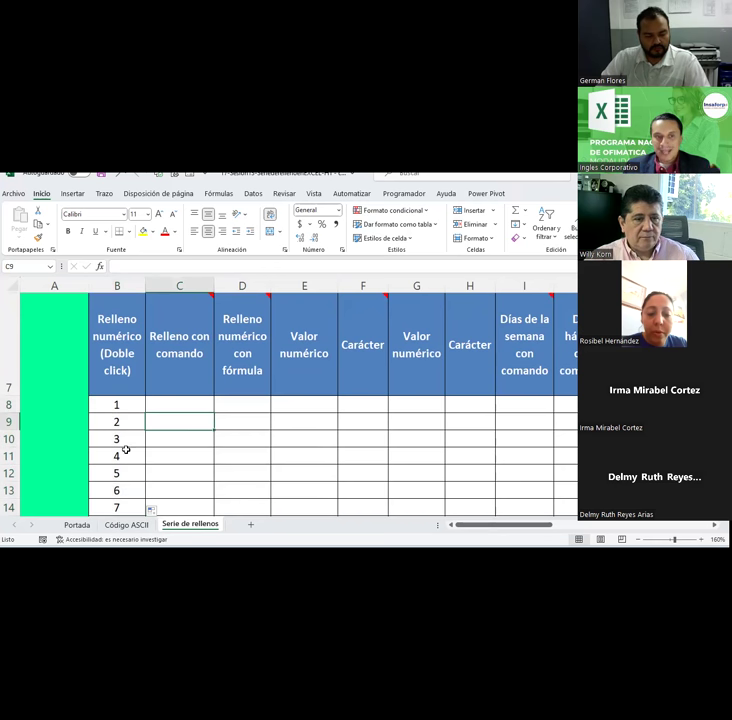
pyautogui.scroll(-1, 127, 410)
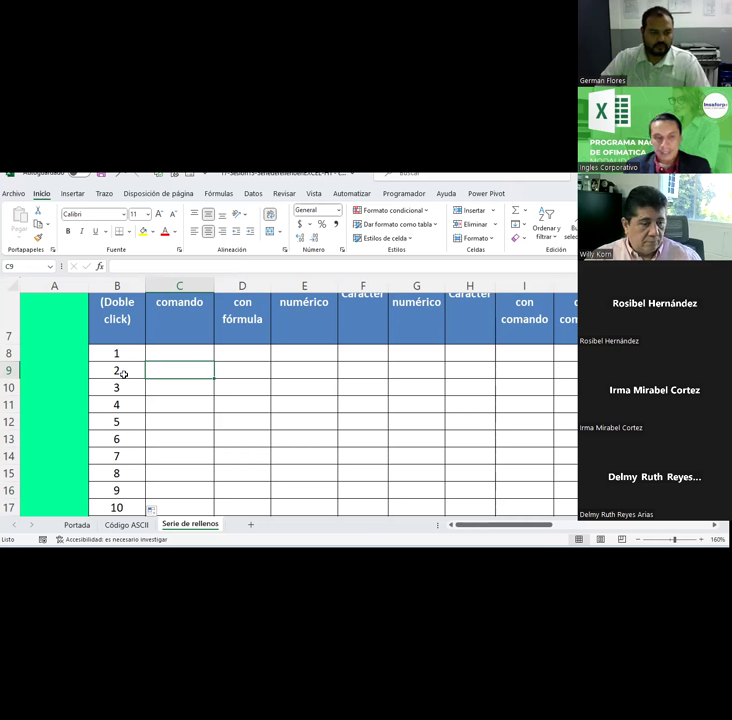
# Step: Reselect B8:B9 and redo the fill so it stops at B25 with 18
pyautogui.click(122, 347)
pyautogui.click(122, 370)
pyautogui.click(123, 352)
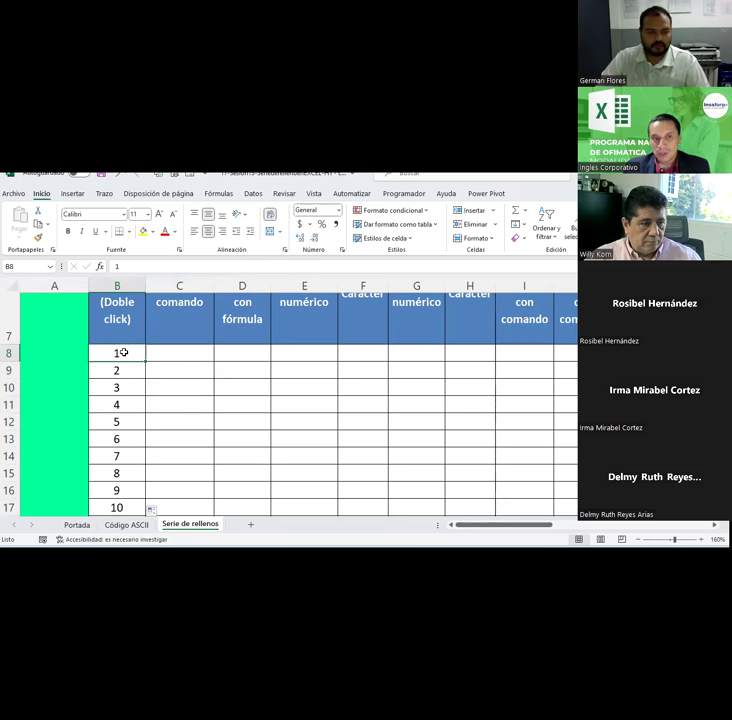
pyautogui.moveTo(123, 352); pyautogui.dragTo(118, 372)
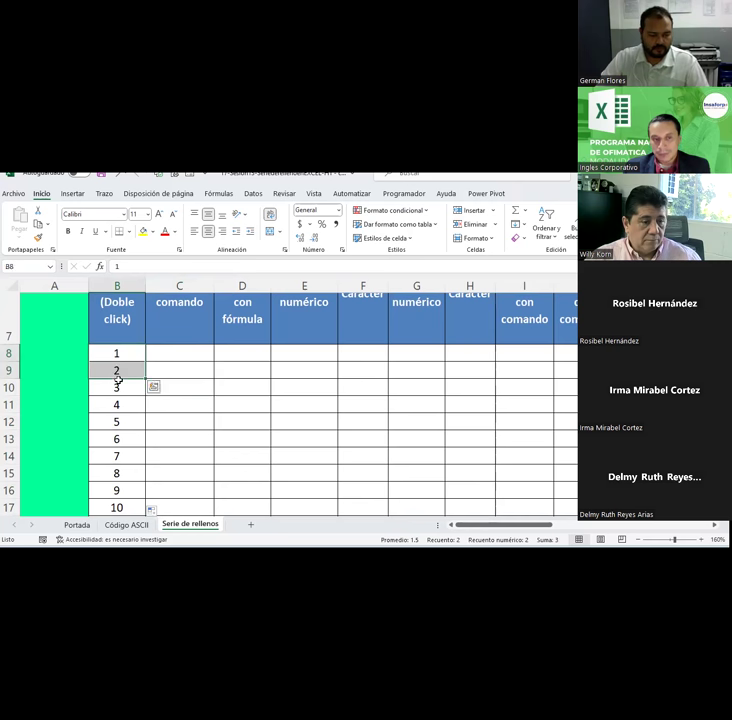
pyautogui.scroll(1, 127, 371)
pyautogui.scroll(-1, 127, 371)
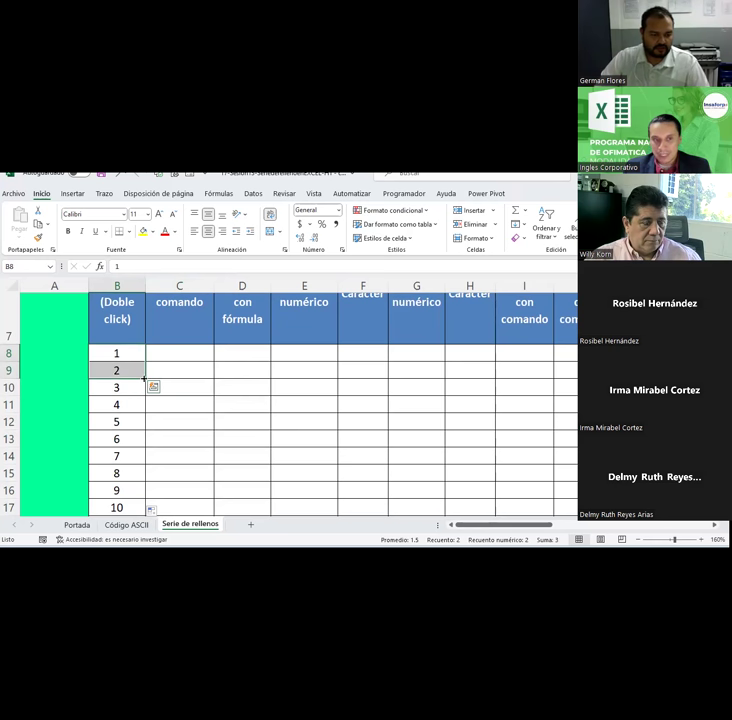
pyautogui.moveTo(145, 379); pyautogui.dragTo(134, 521)
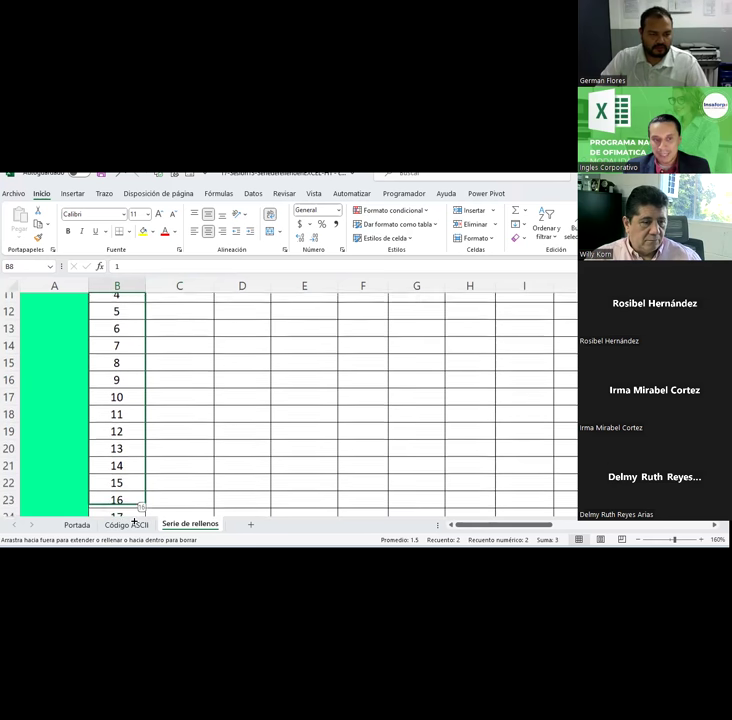
pyautogui.moveTo(134, 521); pyautogui.dragTo(141, 505)
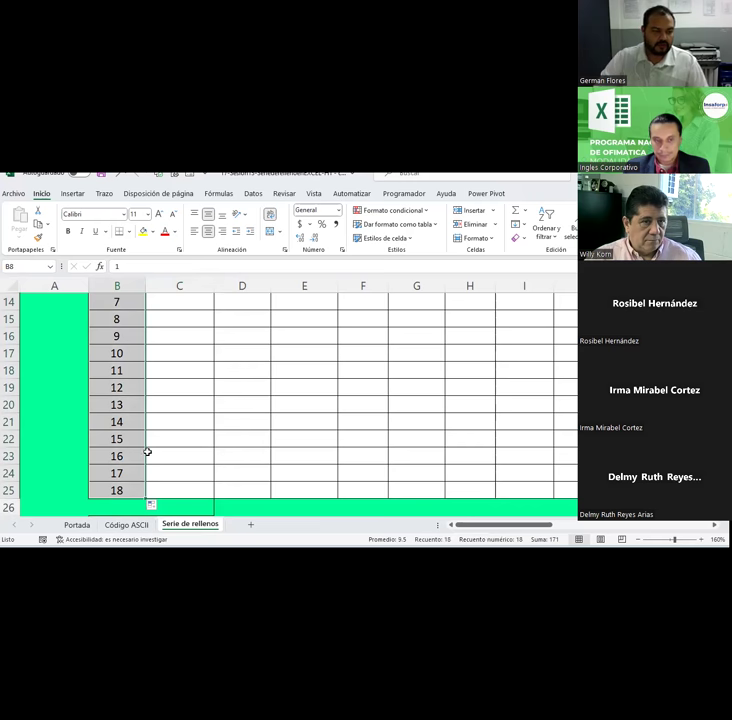
pyautogui.scroll(2, 160, 420)
pyautogui.scroll(1, 160, 419)
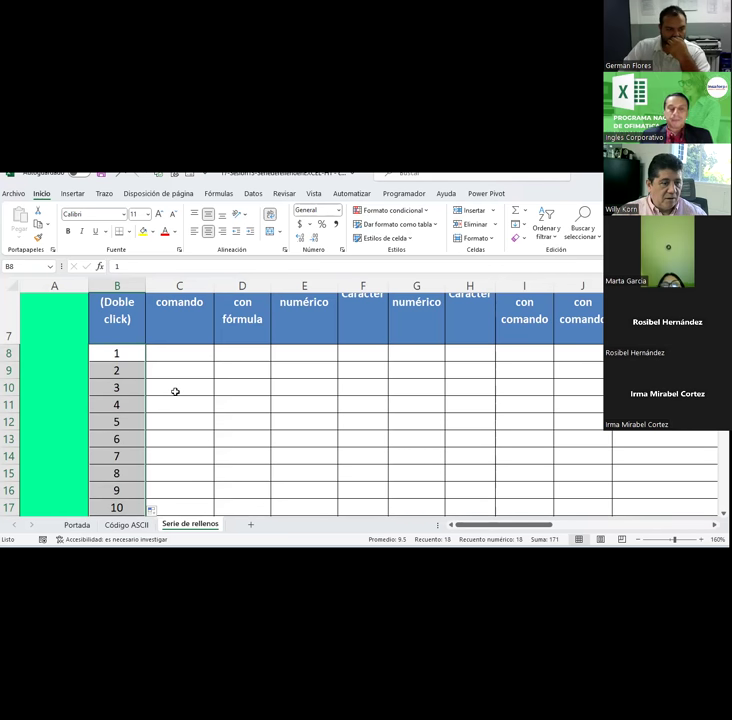
pyautogui.click(175, 391)
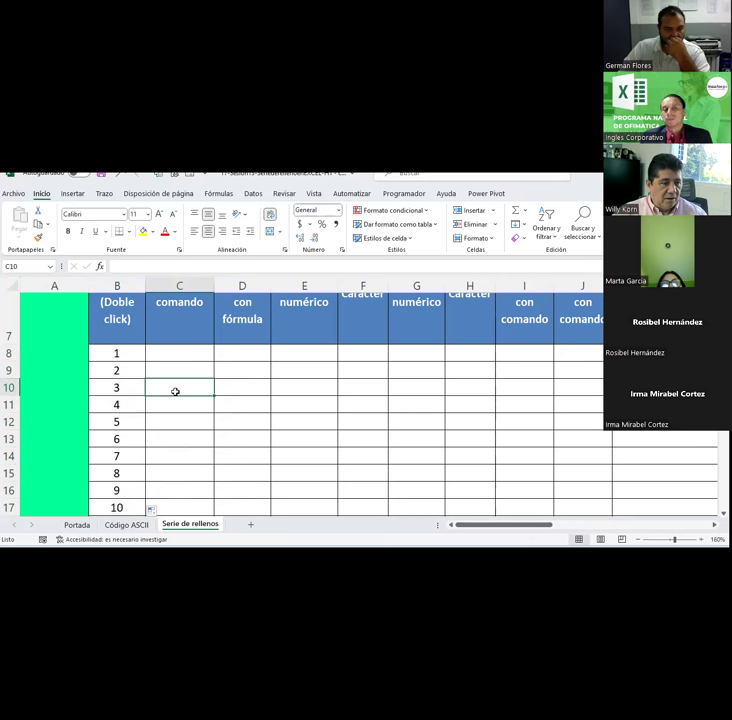
pyautogui.moveTo(141, 357); pyautogui.dragTo(136, 372)
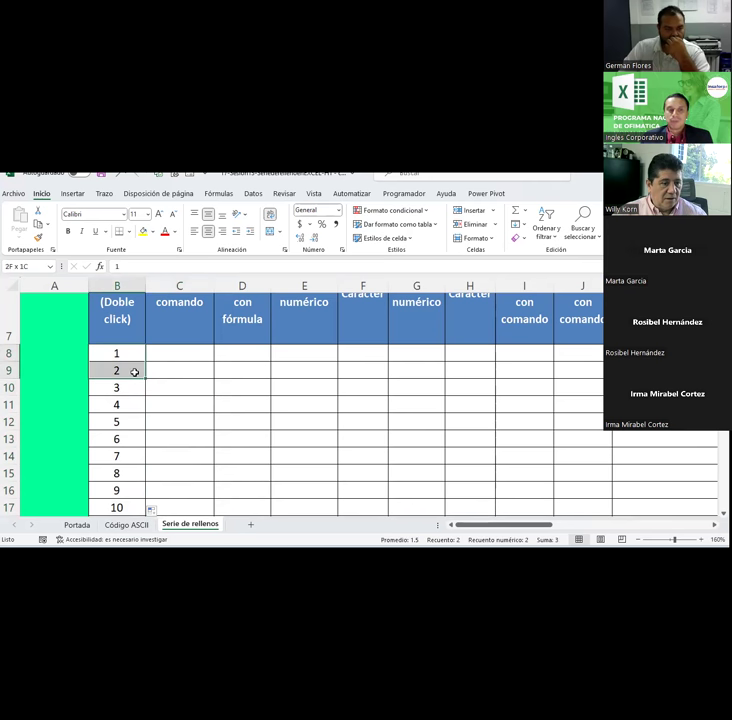
pyautogui.doubleClick(145, 378)
pyautogui.scroll(-2, 145, 377)
pyautogui.scroll(-1, 145, 377)
pyautogui.scroll(2, 145, 377)
pyautogui.scroll(1, 145, 377)
pyautogui.scroll(1, 145, 377)
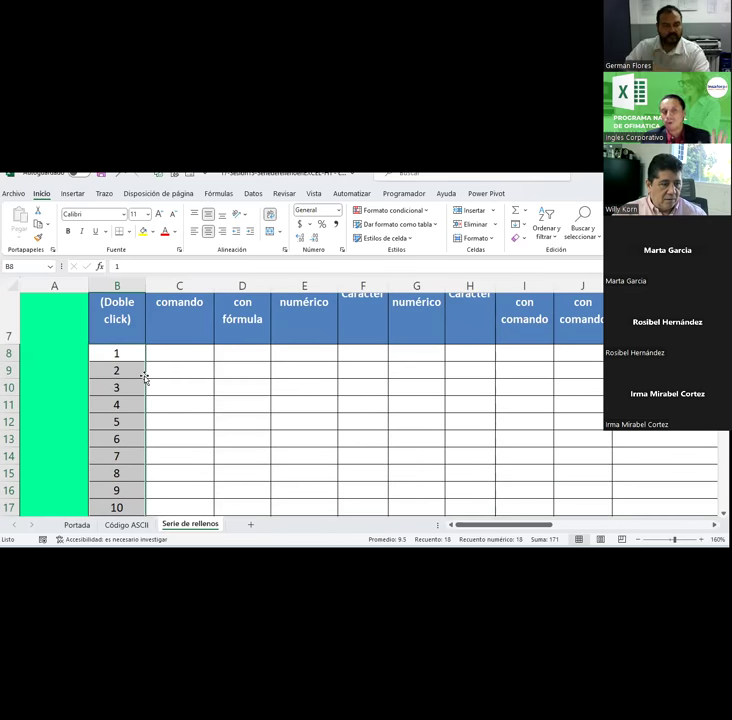
pyautogui.scroll(-1, 145, 377)
pyautogui.scroll(-4, 145, 377)
pyautogui.scroll(4, 145, 377)
pyautogui.scroll(1, 145, 377)
pyautogui.scroll(-1, 145, 377)
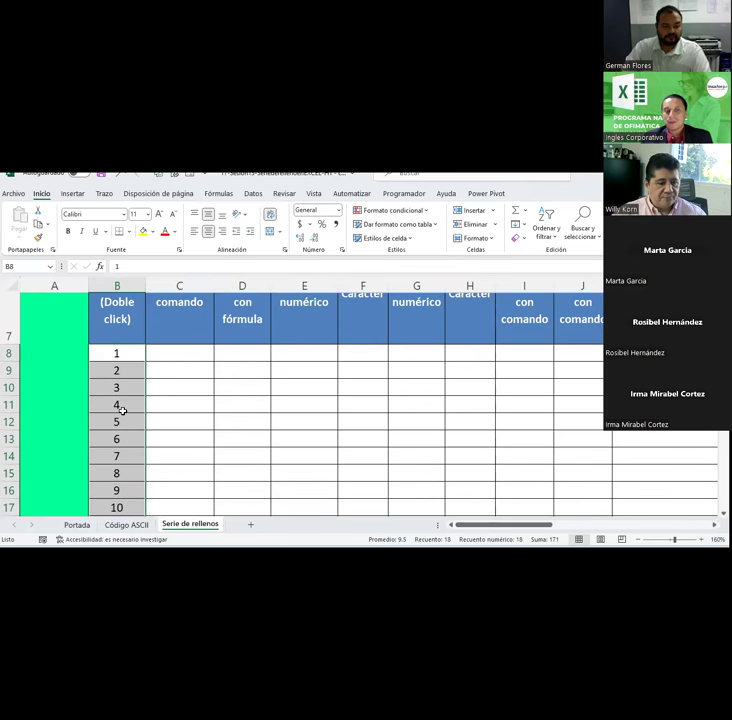
pyautogui.click(129, 355)
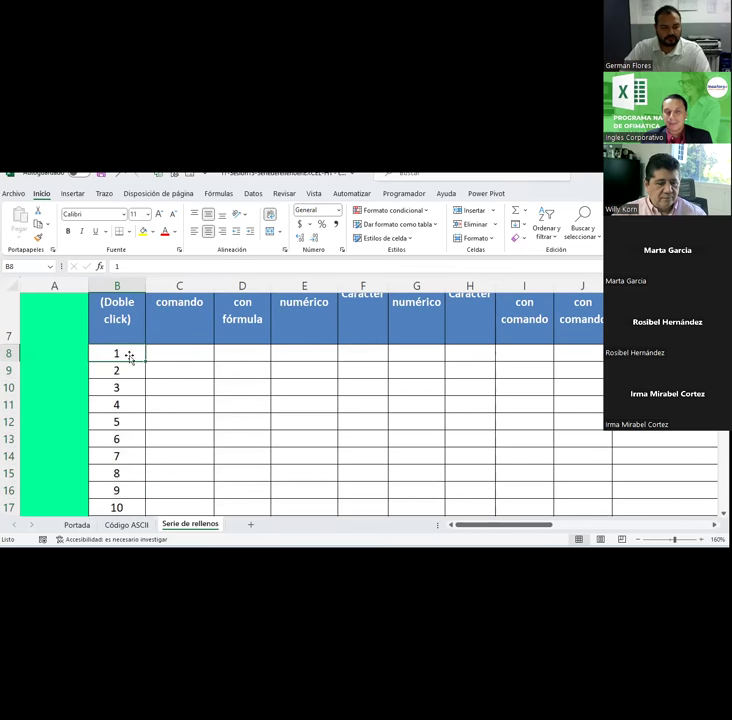
pyautogui.click(132, 377)
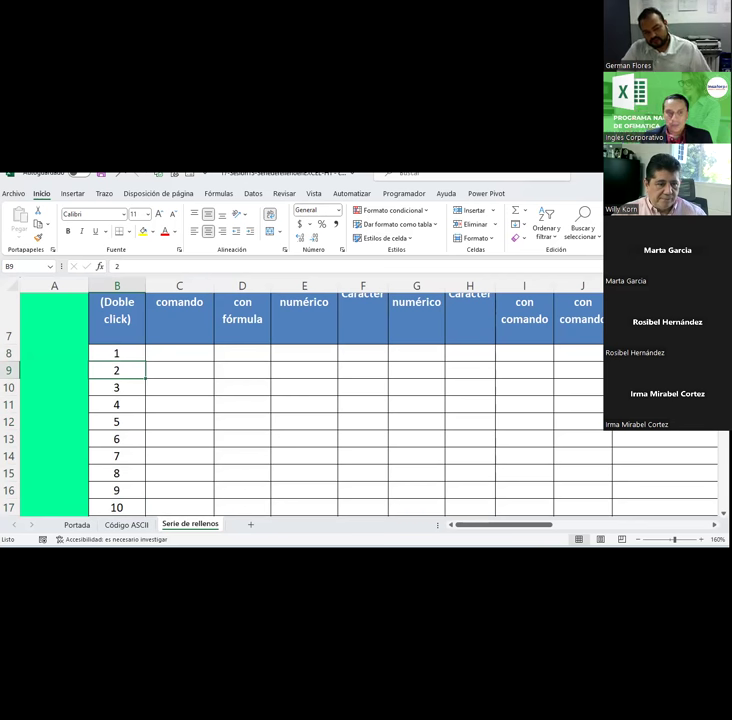
pyautogui.write('3')
pyautogui.press('Return')
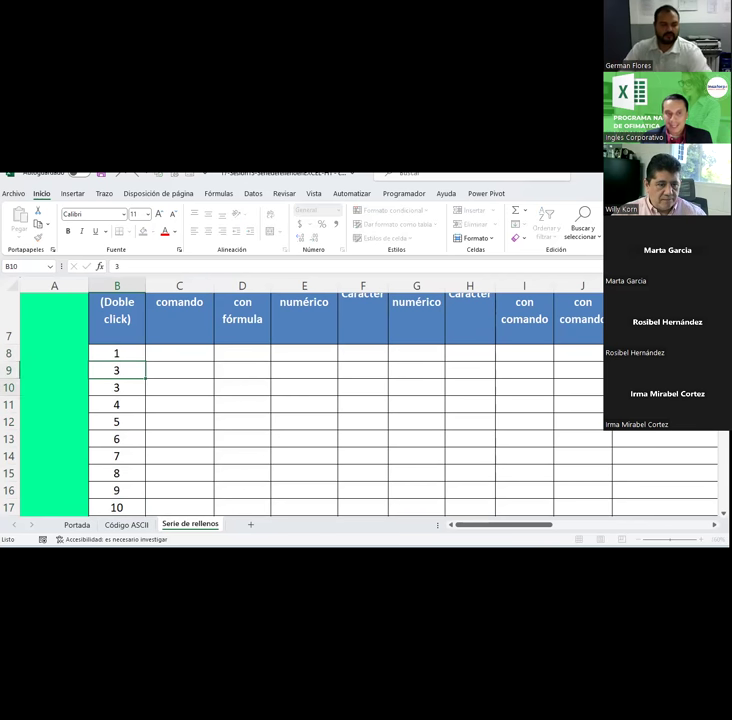
pyautogui.moveTo(135, 351); pyautogui.dragTo(133, 369)
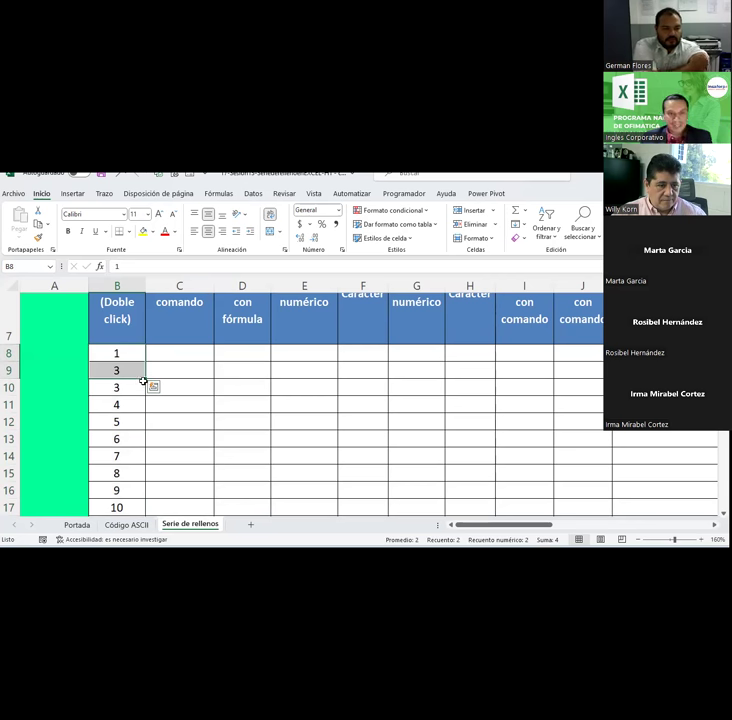
pyautogui.doubleClick(147, 379)
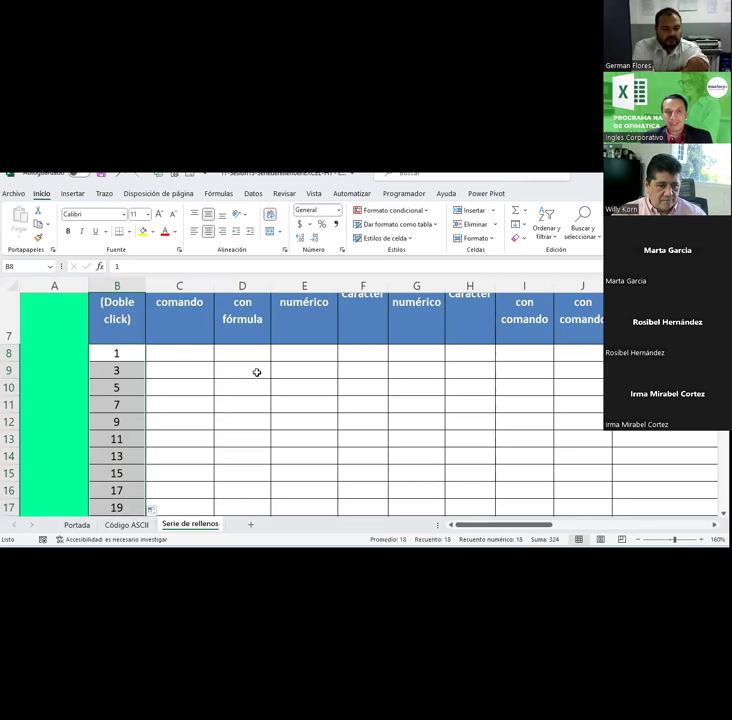
pyautogui.scroll(-2, 256, 372)
pyautogui.scroll(2, 257, 372)
pyautogui.moveTo(118, 353); pyautogui.dragTo(122, 370)
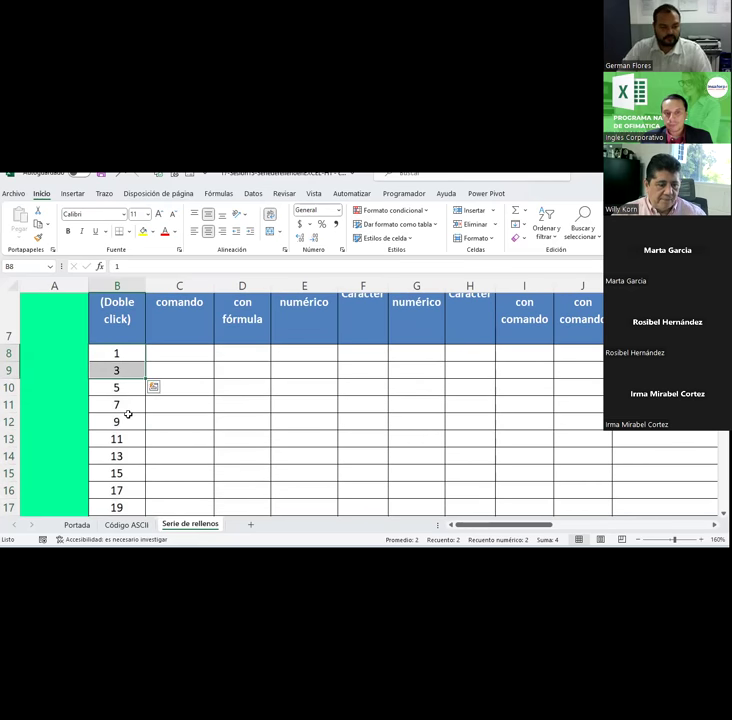
pyautogui.click(100, 370)
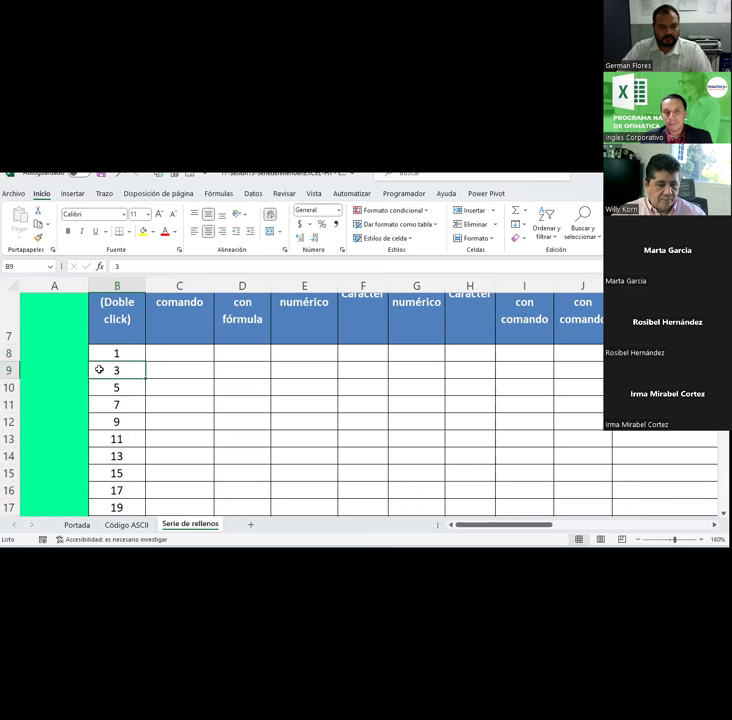
pyautogui.click(97, 390)
pyautogui.click(100, 404)
pyautogui.click(101, 420)
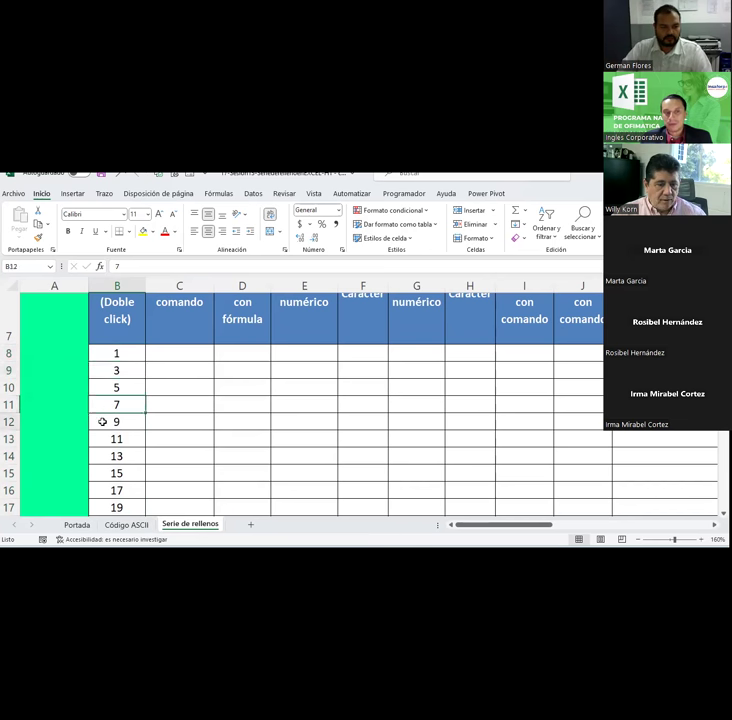
pyautogui.scroll(-1, 108, 420)
pyautogui.click(110, 388)
pyautogui.click(111, 405)
pyautogui.click(113, 421)
pyautogui.click(115, 438)
pyautogui.click(116, 456)
pyautogui.click(116, 473)
pyautogui.click(116, 490)
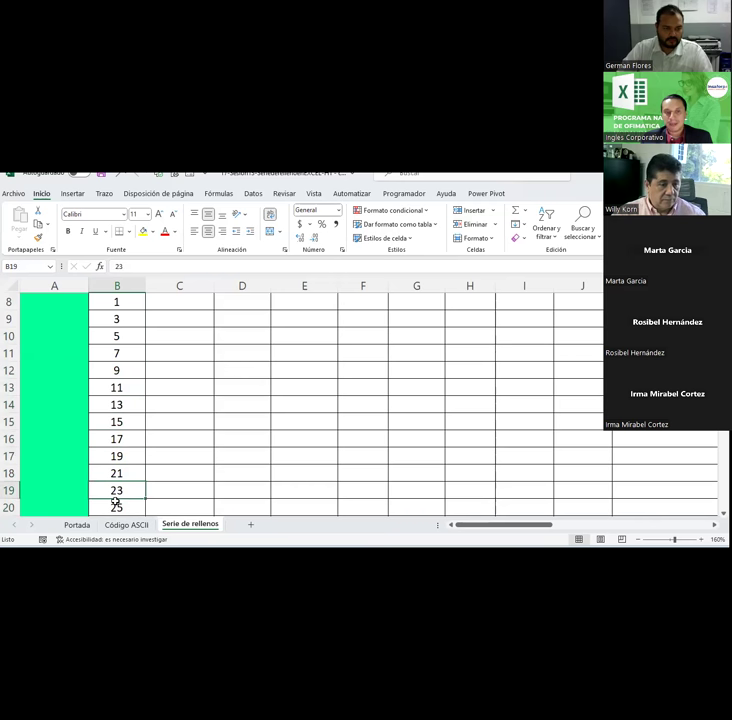
pyautogui.click(116, 506)
pyautogui.scroll(-2, 135, 449)
pyautogui.scroll(3, 130, 440)
pyautogui.scroll(-1, 131, 454)
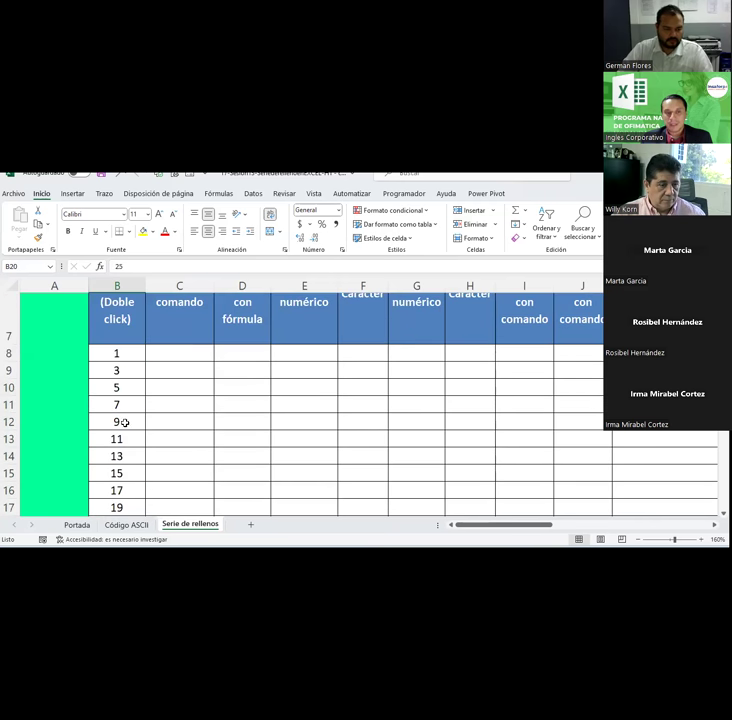
pyautogui.click(128, 366)
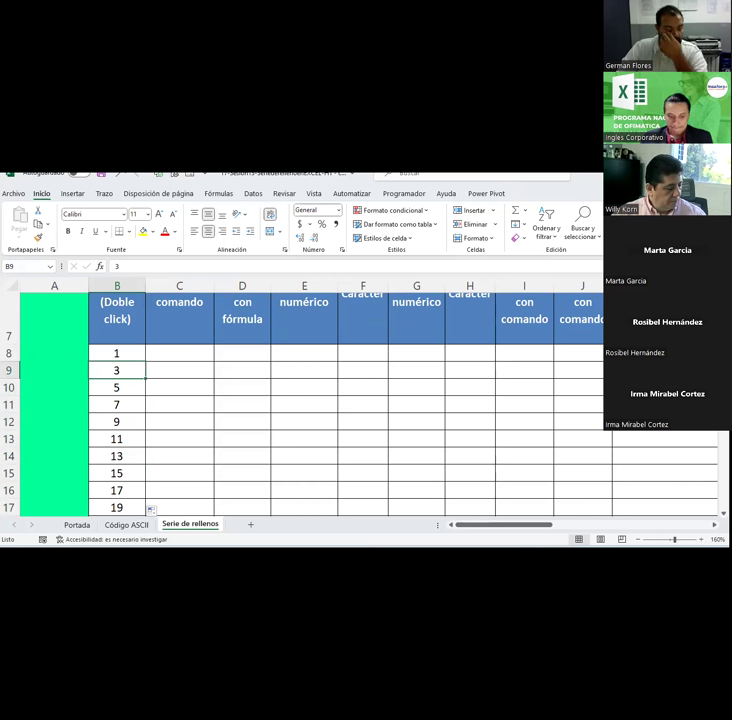
pyautogui.click(204, 408)
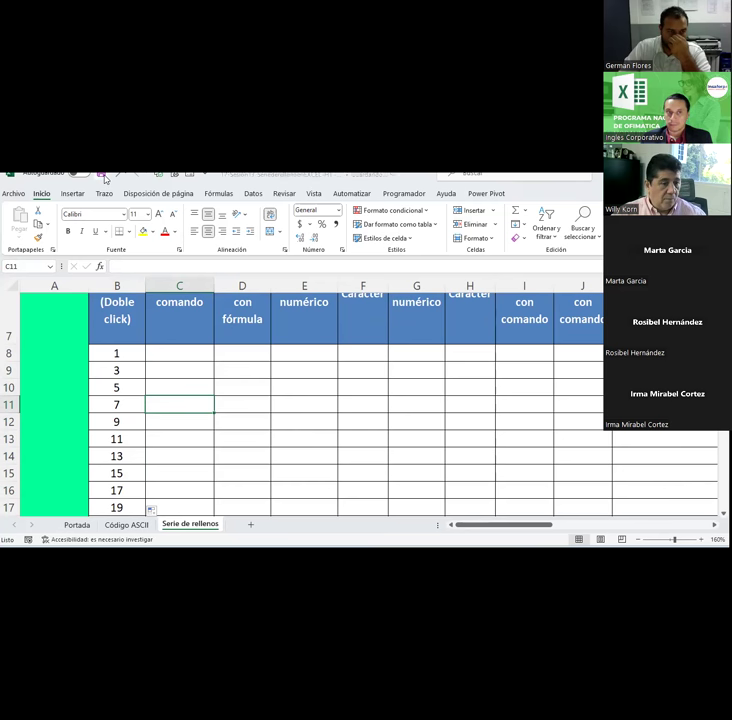
pyautogui.scroll(1, 363, 418)
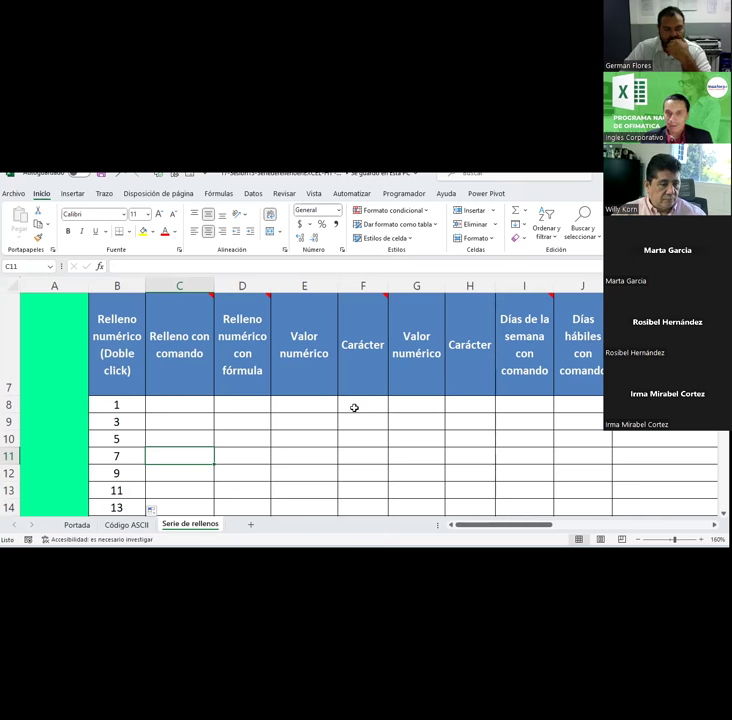
pyautogui.scroll(2, 354, 407)
pyautogui.scroll(-2, 354, 407)
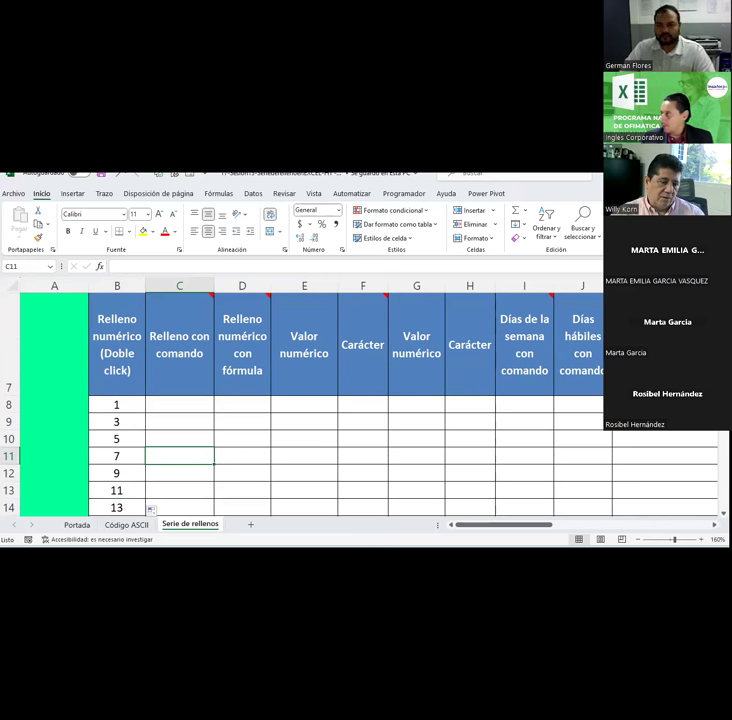
pyautogui.click(181, 408)
pyautogui.scroll(-1, 123, 428)
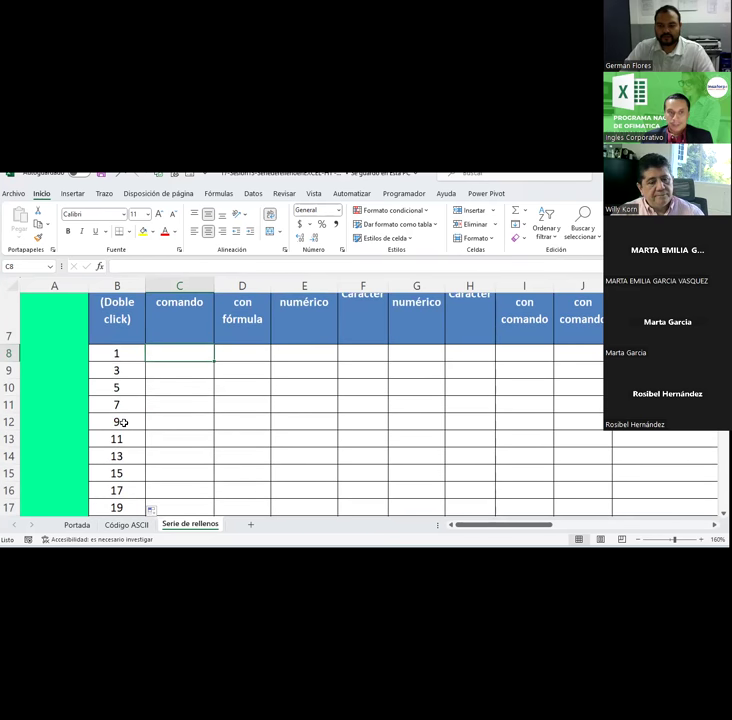
# Step: Change B9 to 10 so column B starts 1, 10
pyautogui.moveTo(119, 353); pyautogui.dragTo(119, 371)
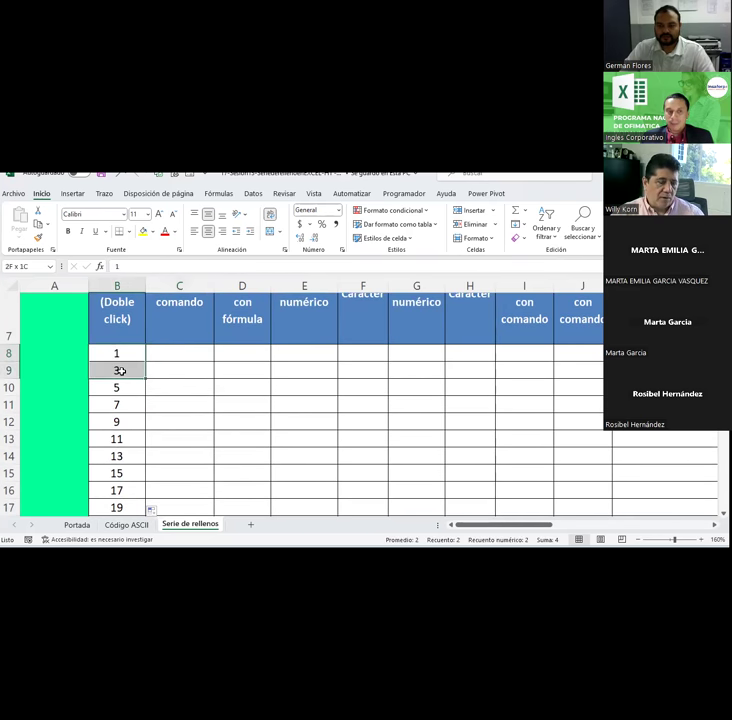
pyautogui.click(118, 370)
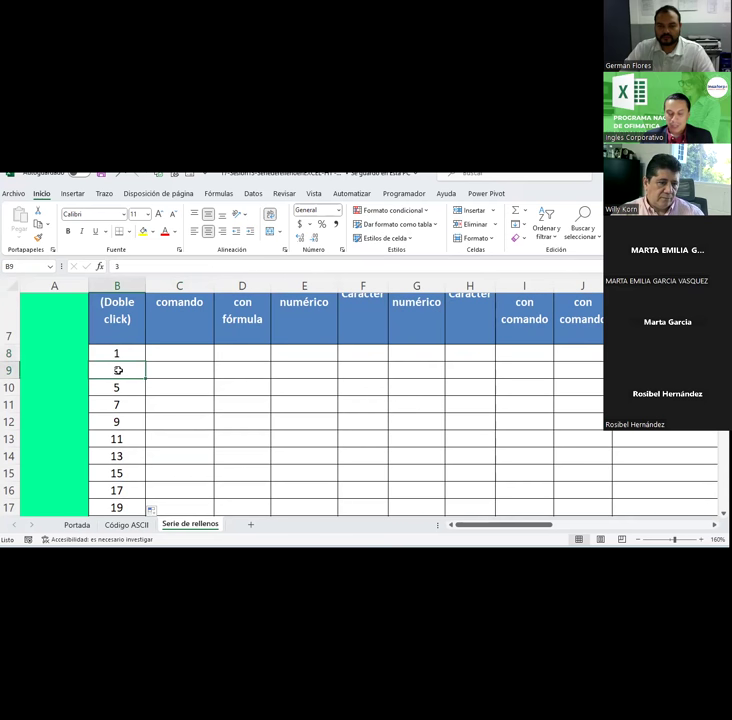
pyautogui.write('1')
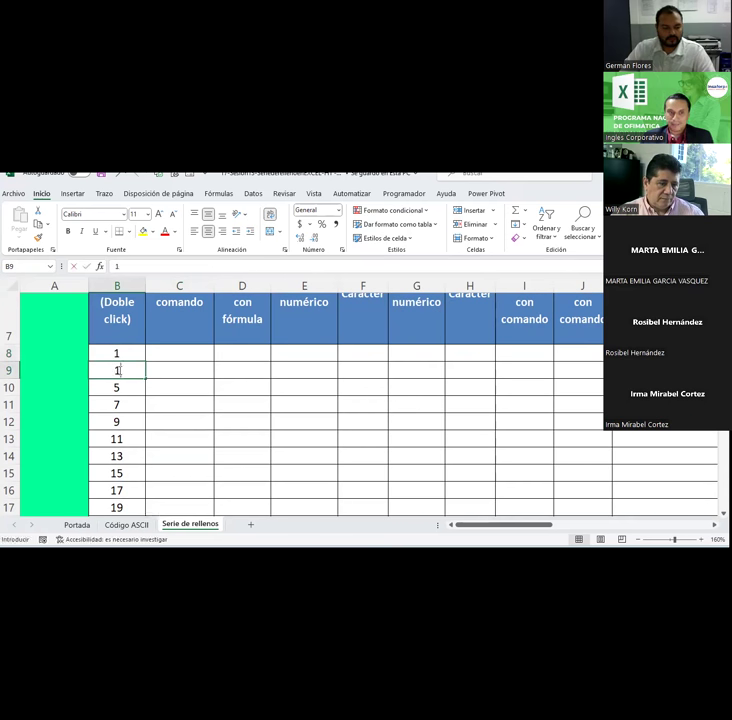
pyautogui.write('0')
pyautogui.click(299, 451)
pyautogui.click(118, 372)
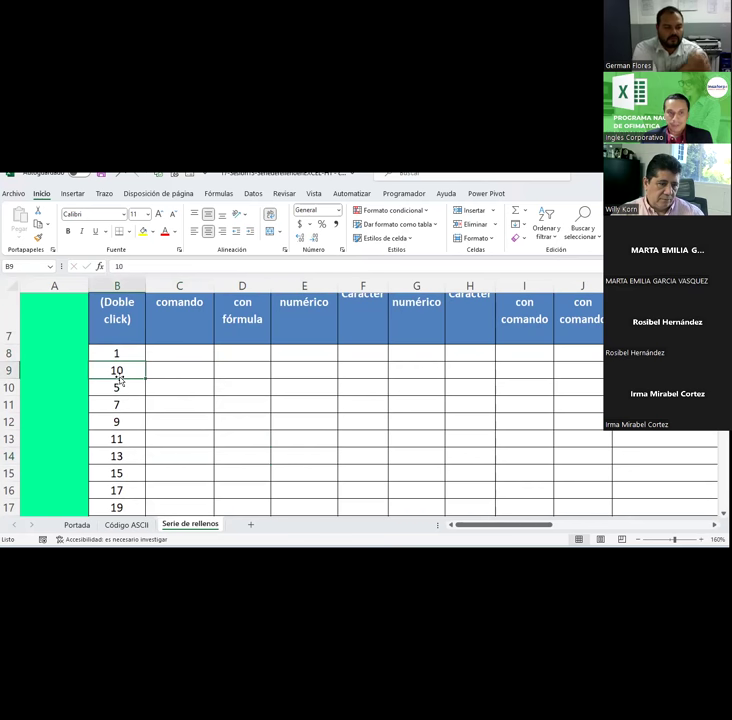
pyautogui.write('9')
pyautogui.press('Return')
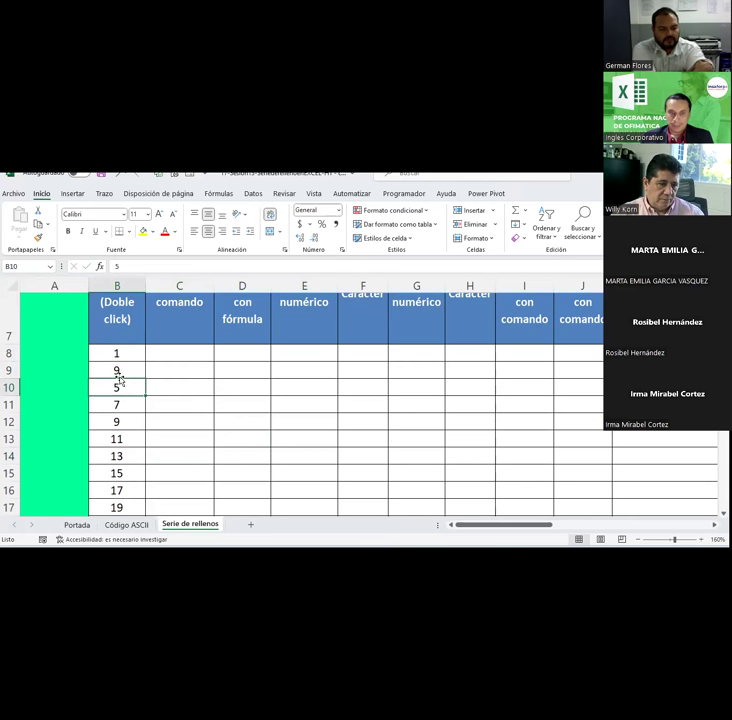
pyautogui.click(120, 370)
pyautogui.write('10')
pyautogui.press('Return')
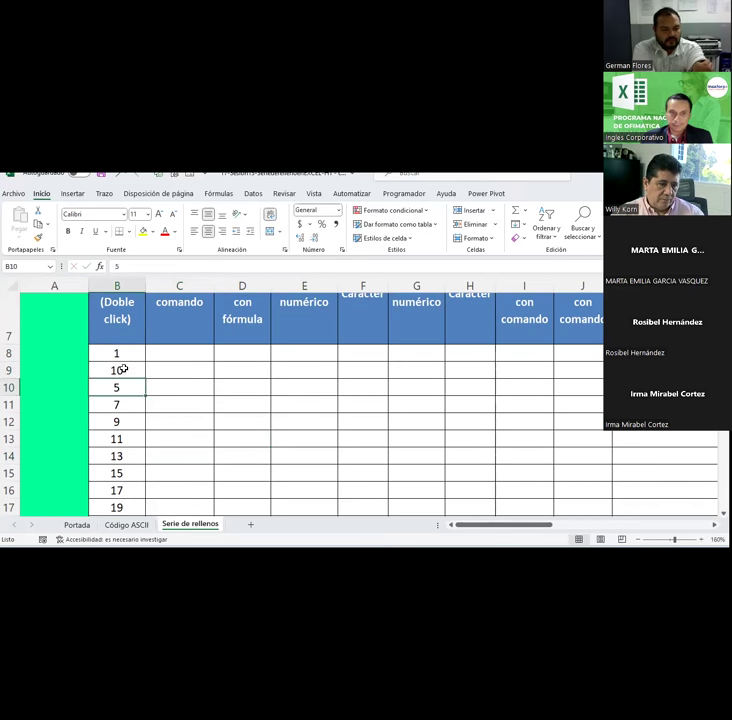
# Step: Extend the 1, 10 pattern from B8:B9 down to B25, reaching 154
pyautogui.moveTo(131, 353); pyautogui.dragTo(140, 378)
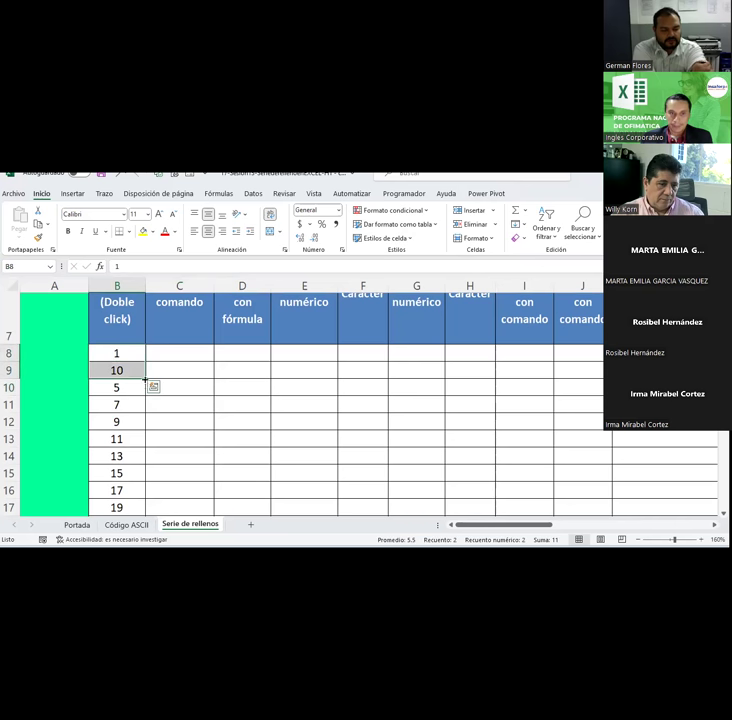
pyautogui.doubleClick(146, 379)
pyautogui.click(116, 423)
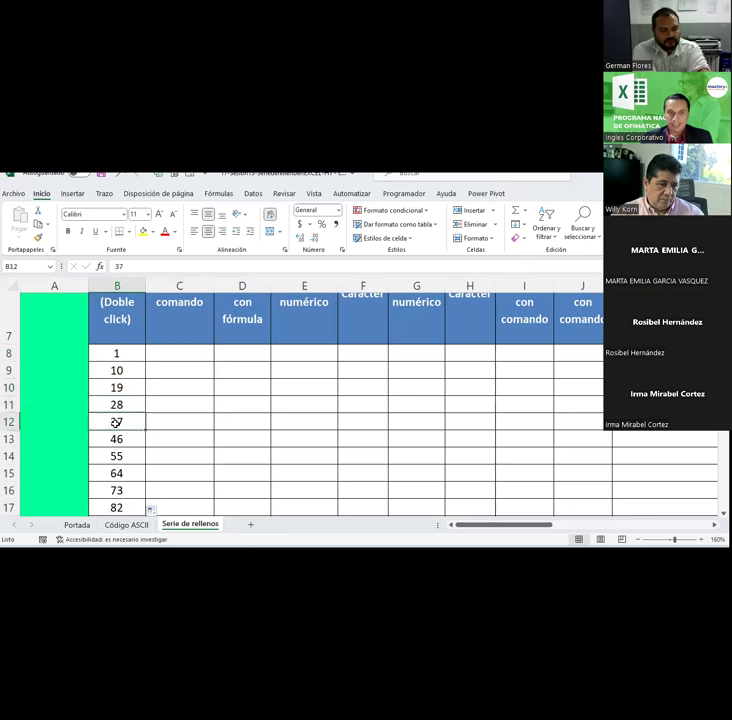
pyautogui.moveTo(116, 412); pyautogui.dragTo(132, 444)
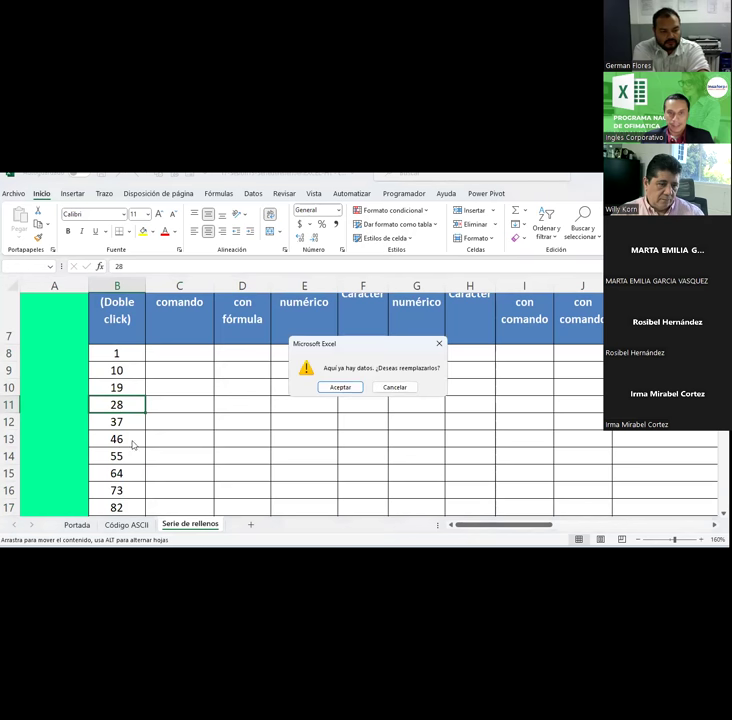
pyautogui.press('Escape')
pyautogui.scroll(1, 204, 424)
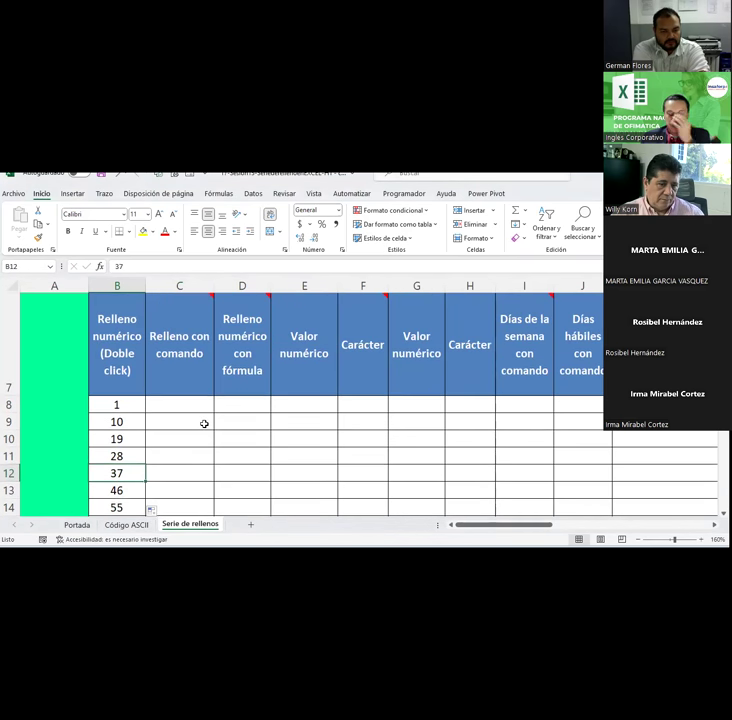
pyautogui.moveTo(118, 403); pyautogui.dragTo(134, 514)
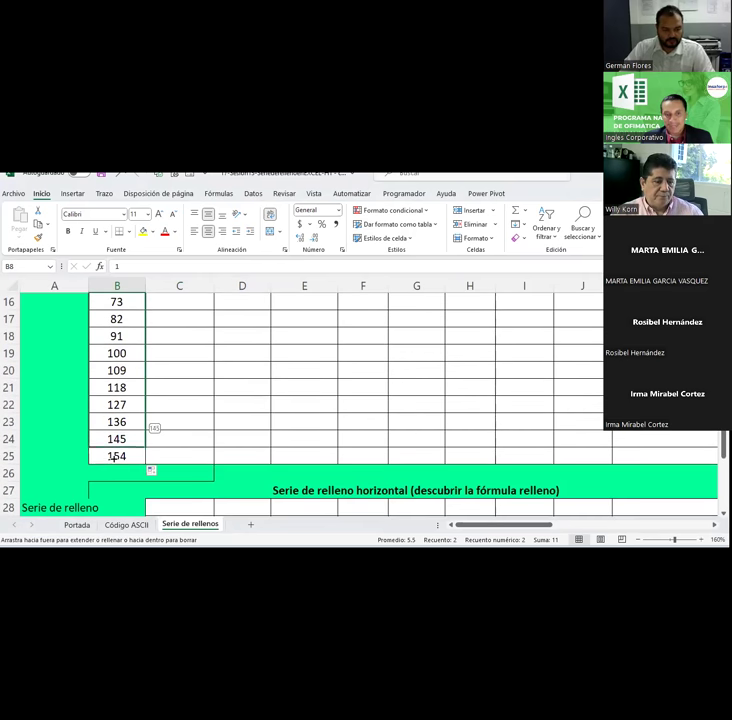
pyautogui.moveTo(134, 514); pyautogui.dragTo(113, 475)
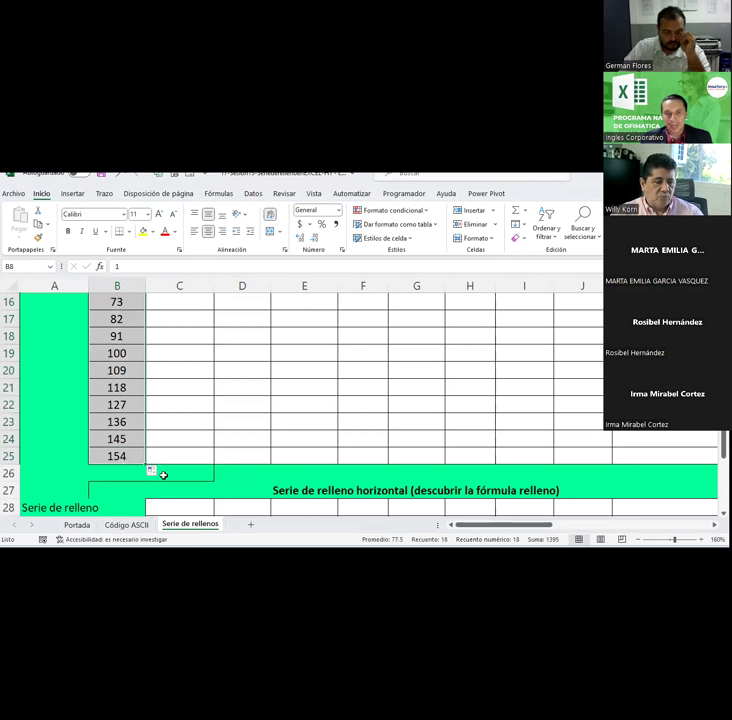
pyautogui.scroll(3, 188, 380)
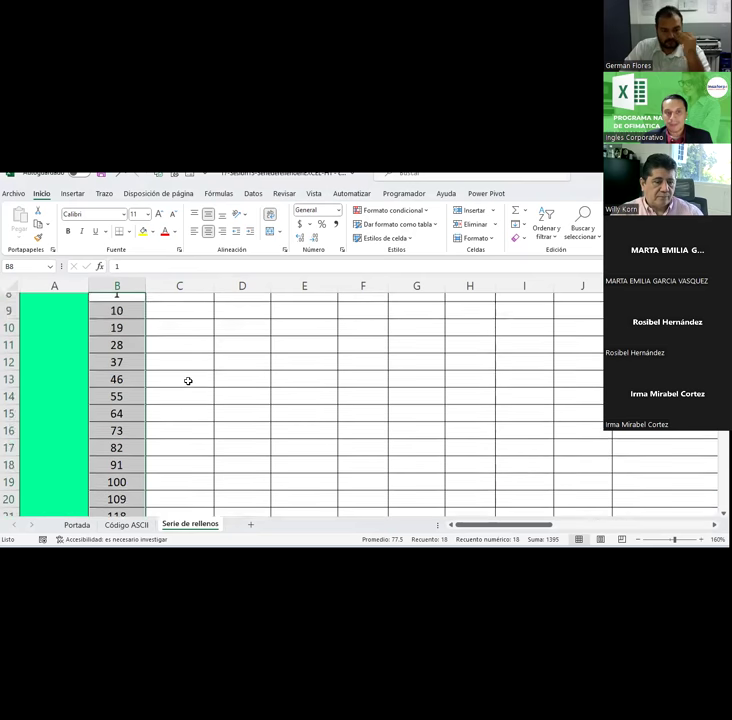
pyautogui.scroll(1, 188, 380)
pyautogui.click(183, 421)
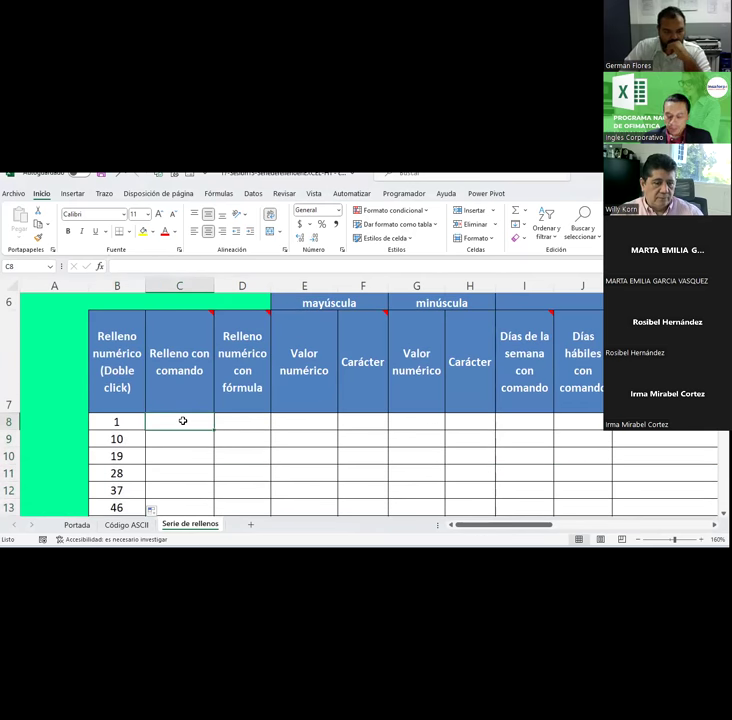
# Step: Enter 1 in C8 and copy it down column C to C25 beside column B
pyautogui.write('1')
pyautogui.press('Return')
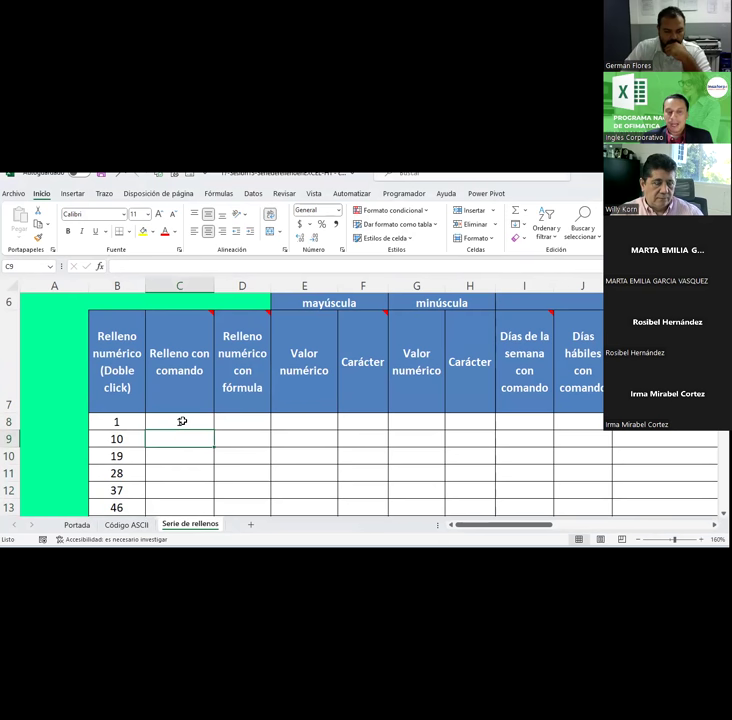
pyautogui.click(183, 421)
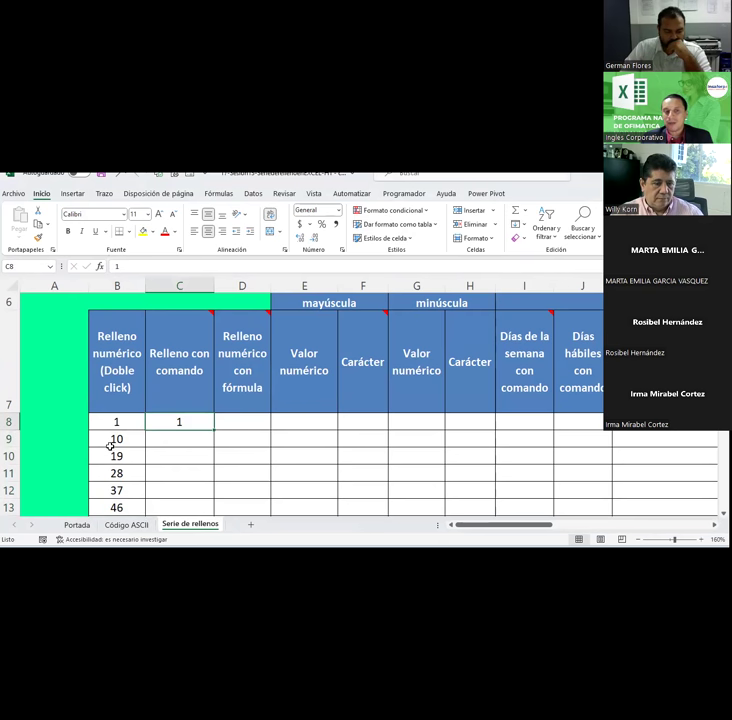
pyautogui.doubleClick(214, 430)
pyautogui.scroll(-2, 249, 414)
pyautogui.scroll(-3, 249, 414)
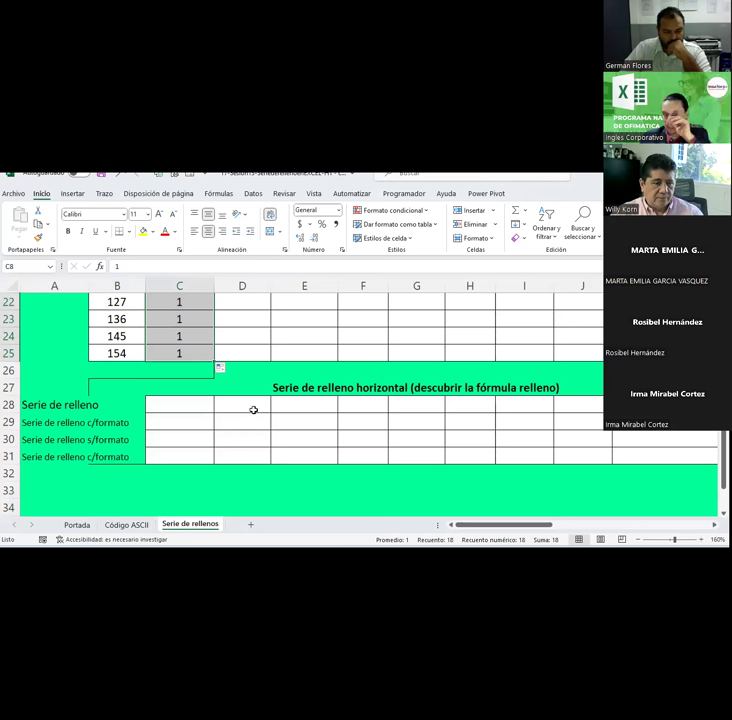
pyautogui.scroll(2, 254, 410)
pyautogui.scroll(2, 254, 410)
pyautogui.scroll(2, 254, 410)
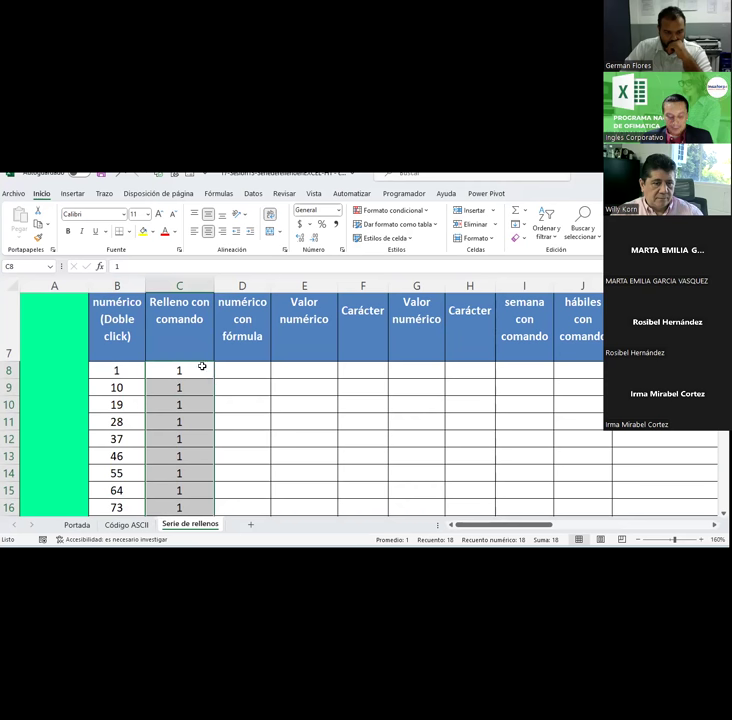
pyautogui.hotkey('ctrl', 'z')
pyautogui.doubleClick(215, 378)
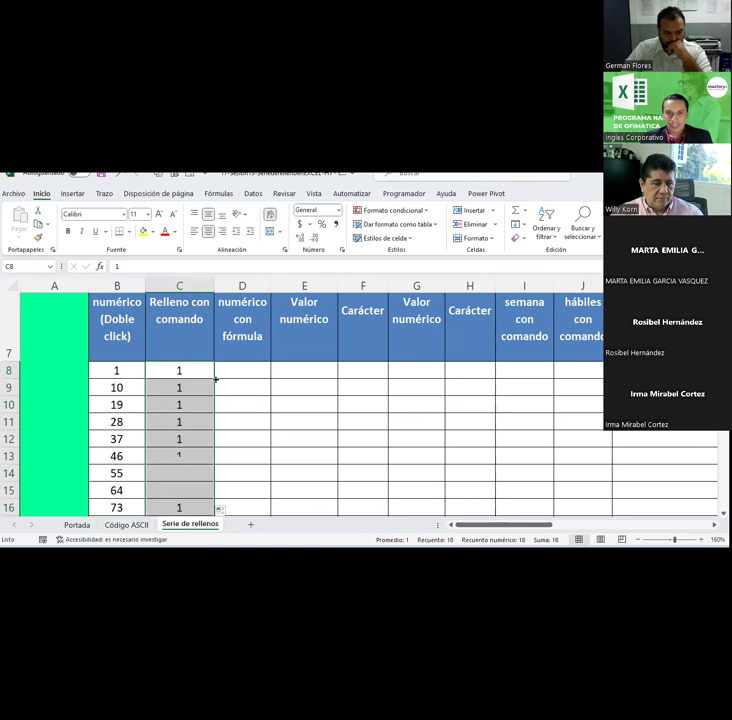
pyautogui.scroll(-2, 215, 378)
pyautogui.scroll(-2, 215, 380)
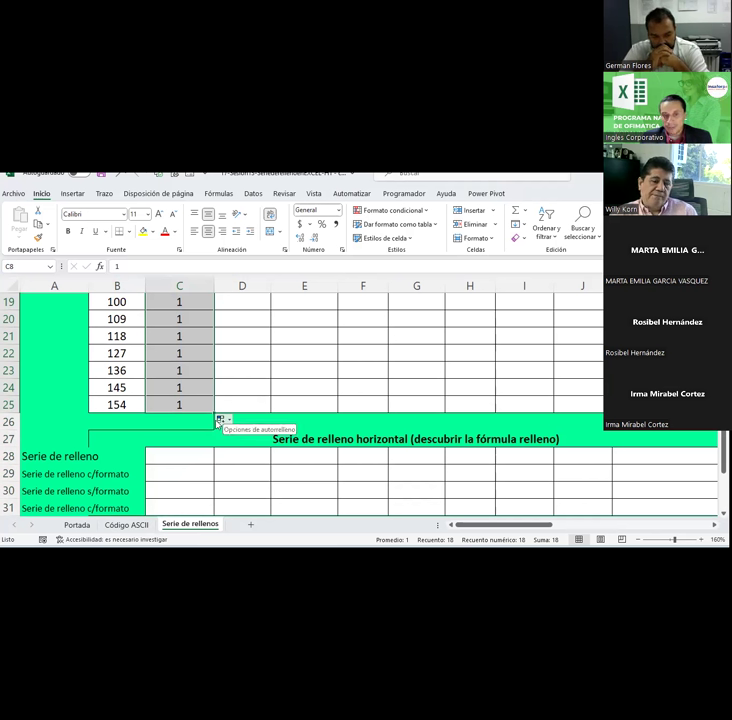
pyautogui.click(227, 422)
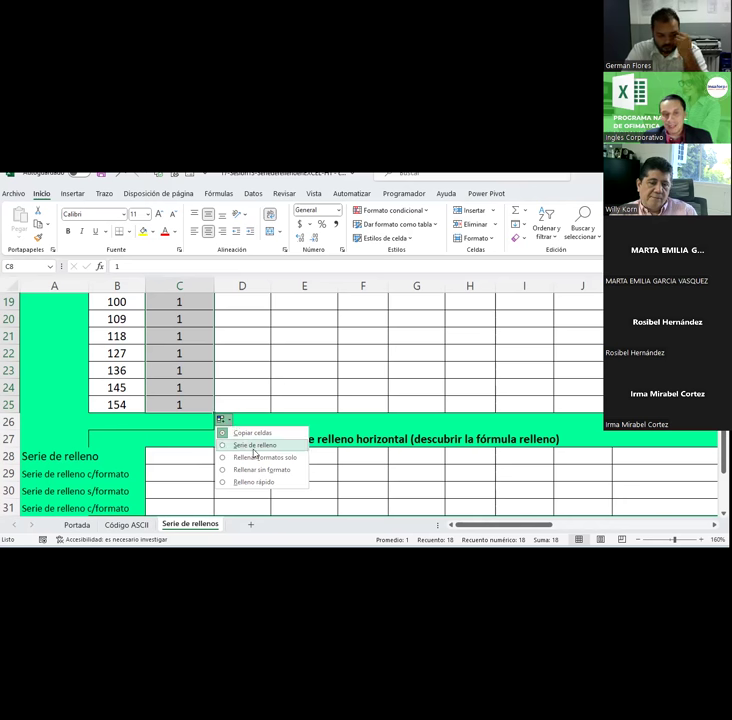
pyautogui.click(254, 445)
pyautogui.scroll(1, 254, 440)
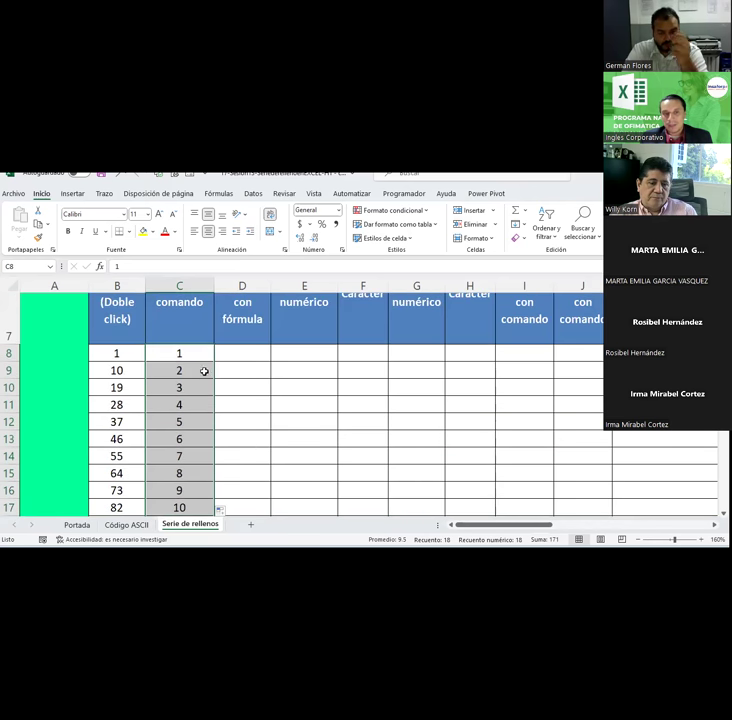
pyautogui.click(203, 369)
pyautogui.click(192, 390)
pyautogui.click(190, 410)
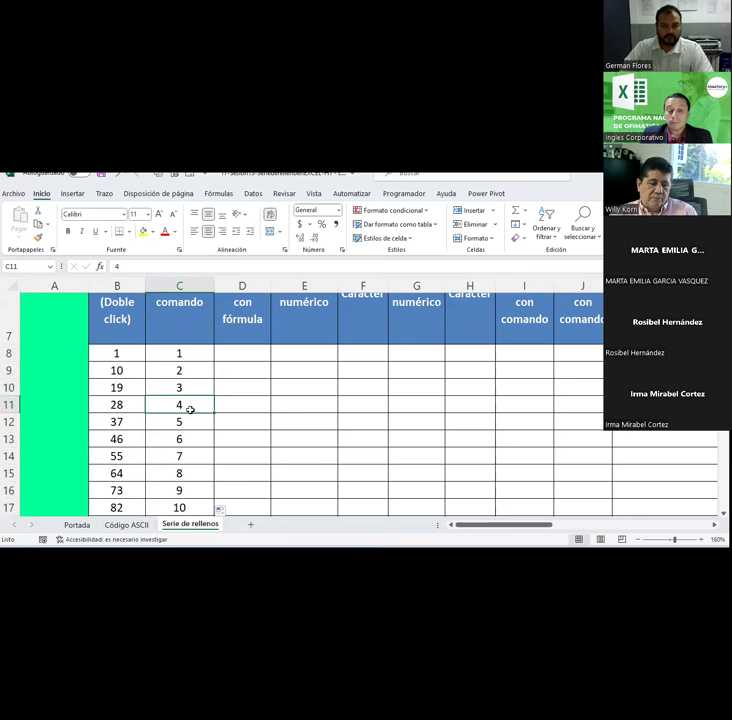
pyautogui.scroll(-1, 190, 410)
pyautogui.scroll(-2, 190, 410)
pyautogui.scroll(1, 190, 410)
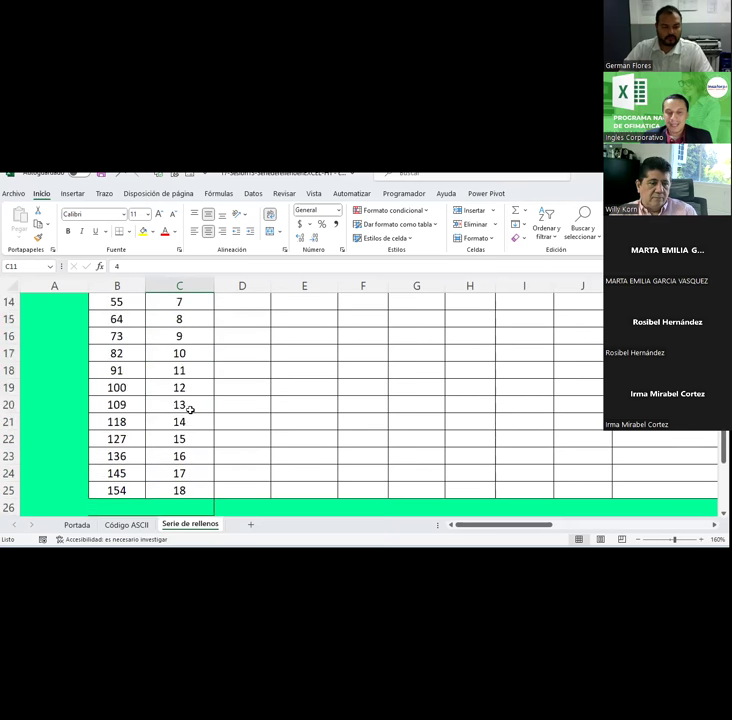
pyautogui.scroll(2, 190, 410)
pyautogui.scroll(1, 190, 410)
pyautogui.moveTo(188, 404); pyautogui.dragTo(188, 545)
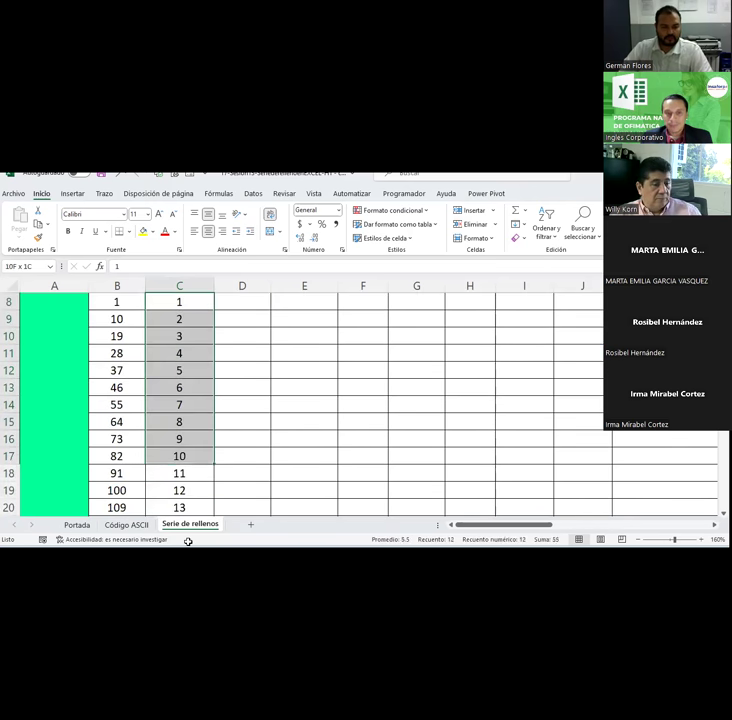
pyautogui.moveTo(188, 545); pyautogui.dragTo(178, 473)
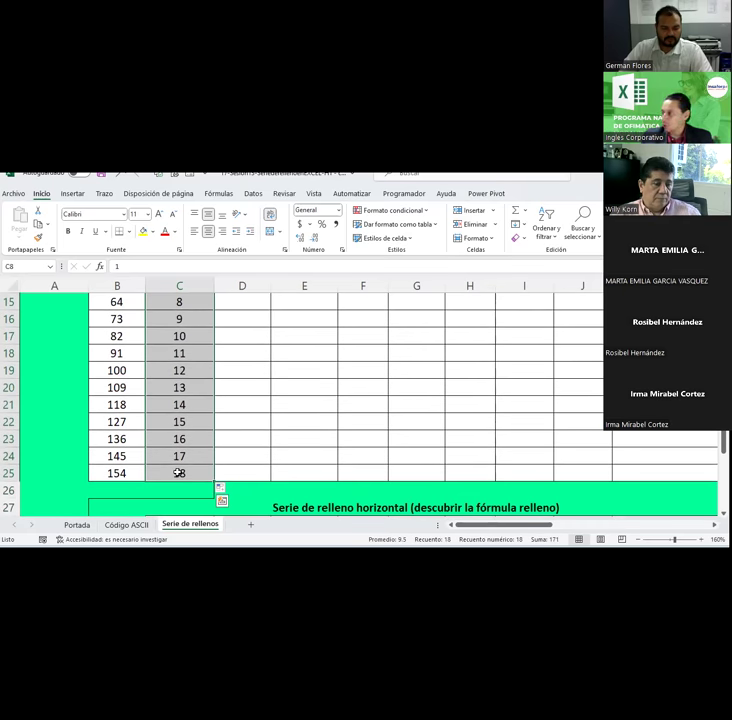
pyautogui.scroll(3, 178, 473)
pyautogui.click(190, 357)
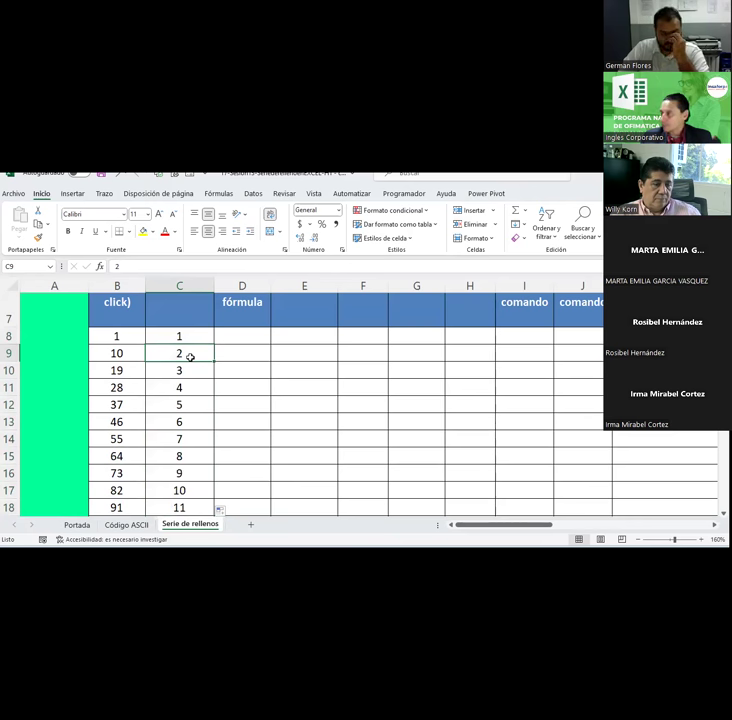
pyautogui.scroll(1, 190, 357)
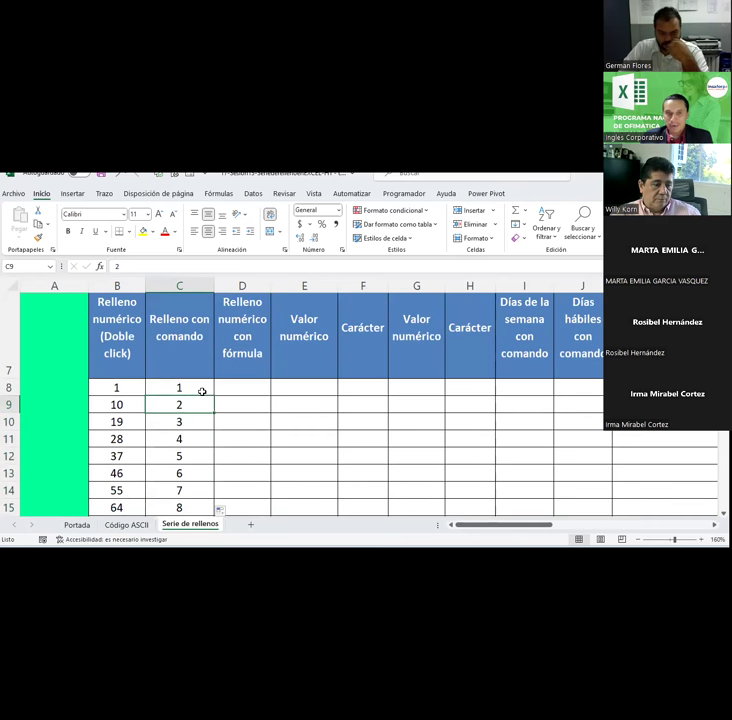
# Step: Fill C8 down to C25 and switch Auto Fill Options to Serie de relleno, giving 1–18
pyautogui.click(202, 391)
pyautogui.moveTo(201, 388)
pyautogui.mouseDown()
pyautogui.moveTo(196, 399)
pyautogui.moveTo(188, 387)
pyautogui.mouseUp()
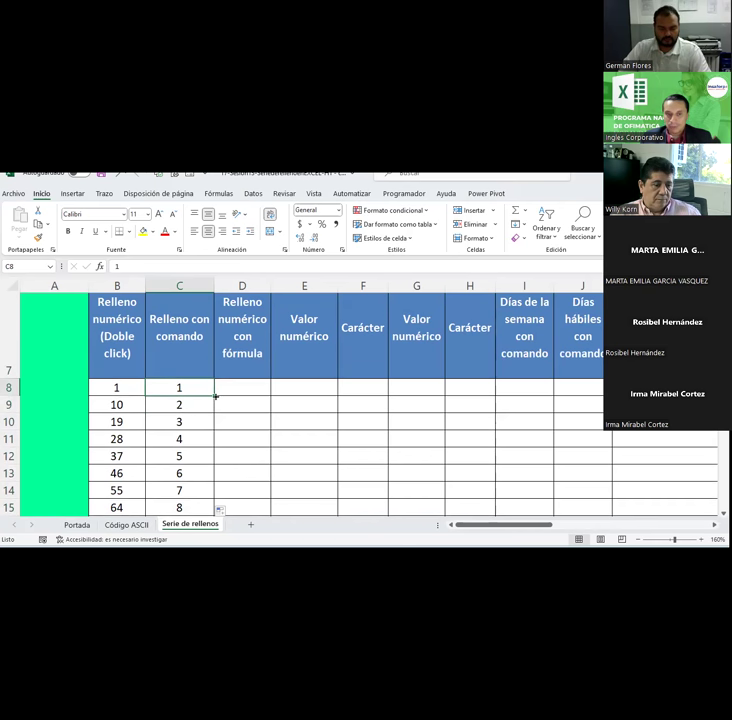
pyautogui.doubleClick(215, 396)
pyautogui.scroll(-4, 214, 400)
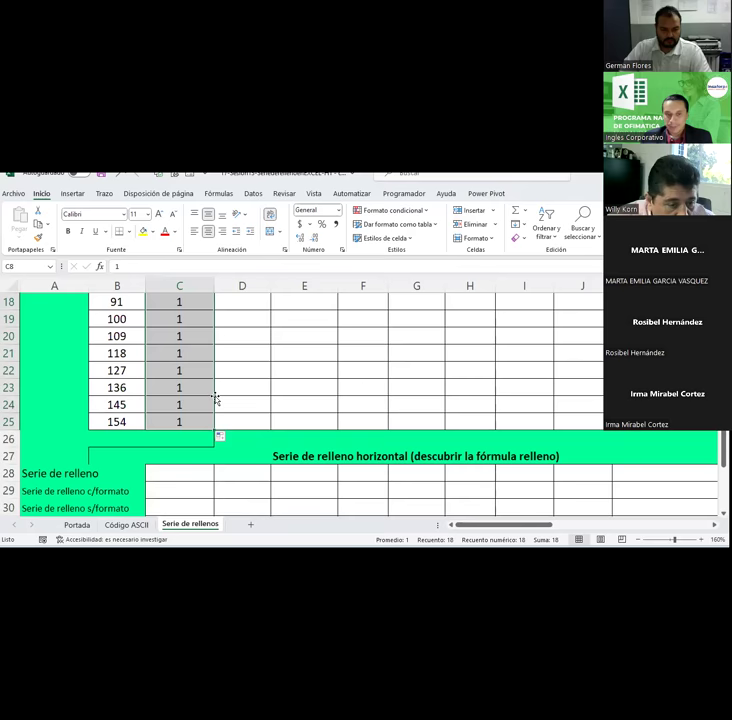
pyautogui.scroll(-1, 205, 392)
pyautogui.click(221, 385)
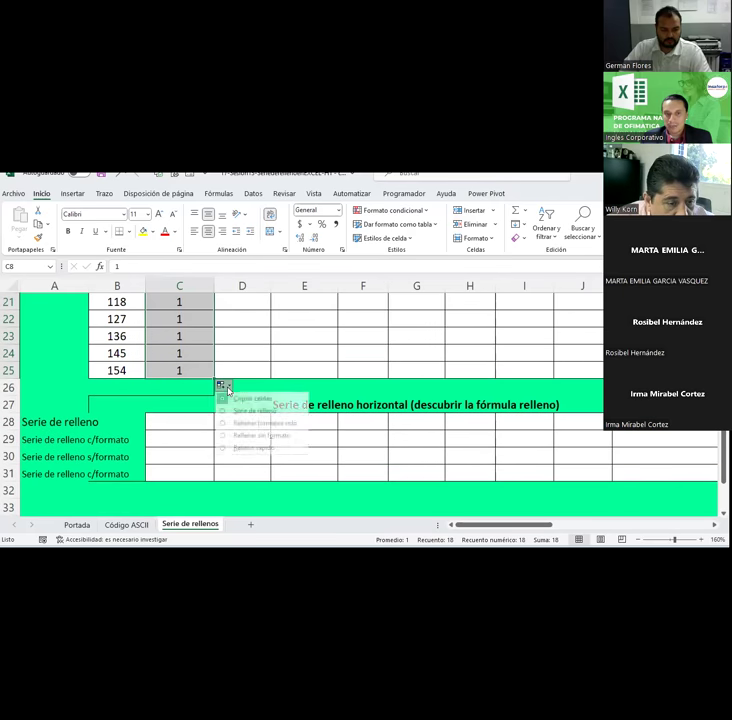
pyautogui.click(238, 413)
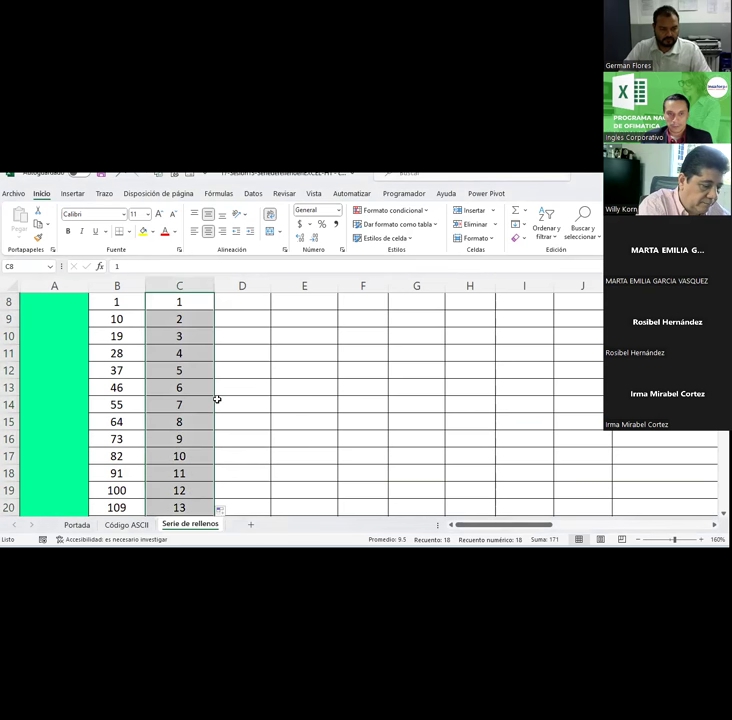
pyautogui.scroll(1, 217, 400)
pyautogui.scroll(-1, 217, 400)
pyautogui.scroll(-3, 217, 400)
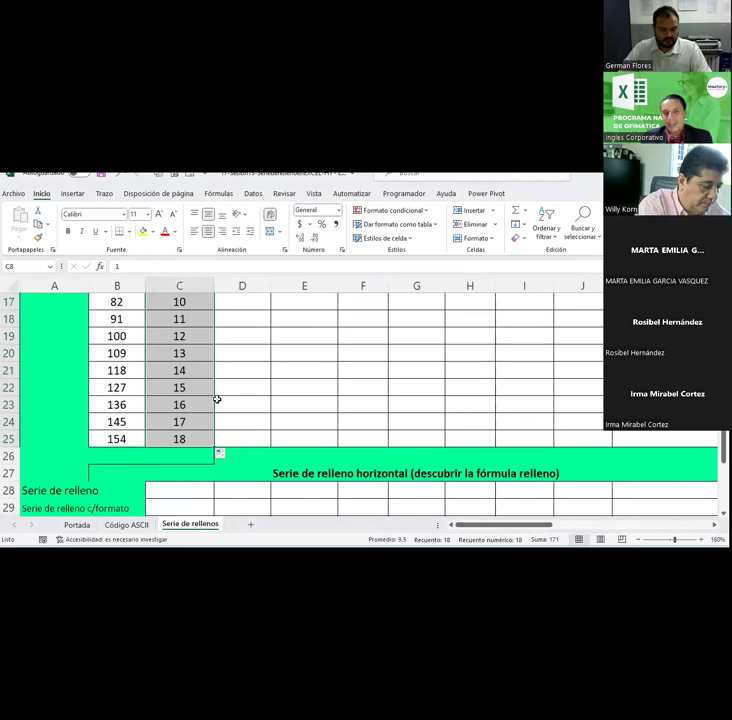
# Step: Enter 1 in C28, fill it across to L28 and choose Serie de relleno for 1–10
pyautogui.click(172, 490)
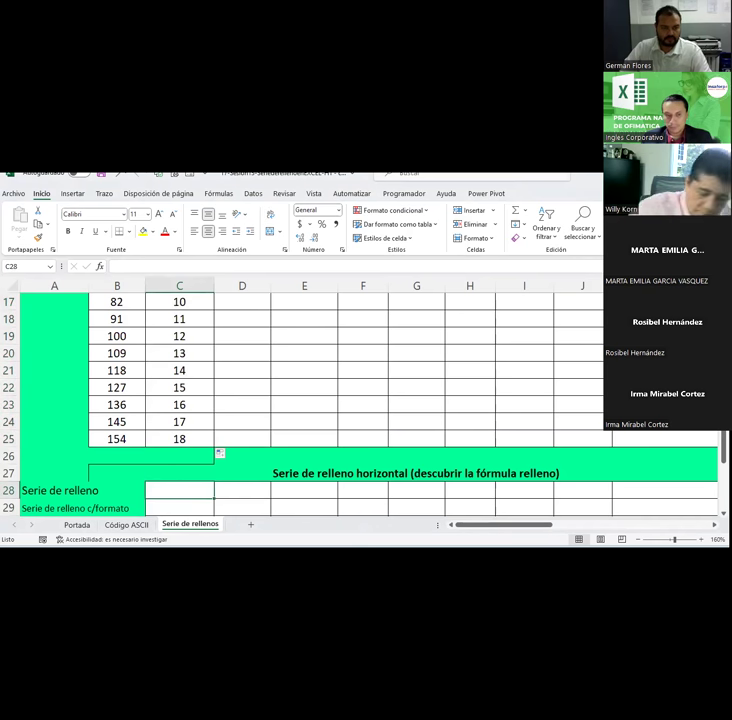
pyautogui.write('1')
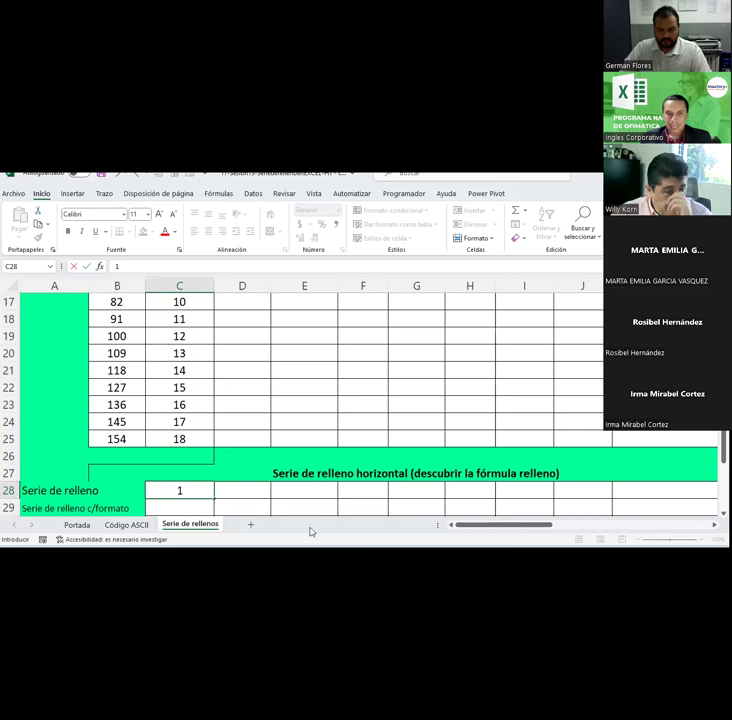
pyautogui.click(245, 462)
pyautogui.click(191, 490)
pyautogui.scroll(-2, 204, 501)
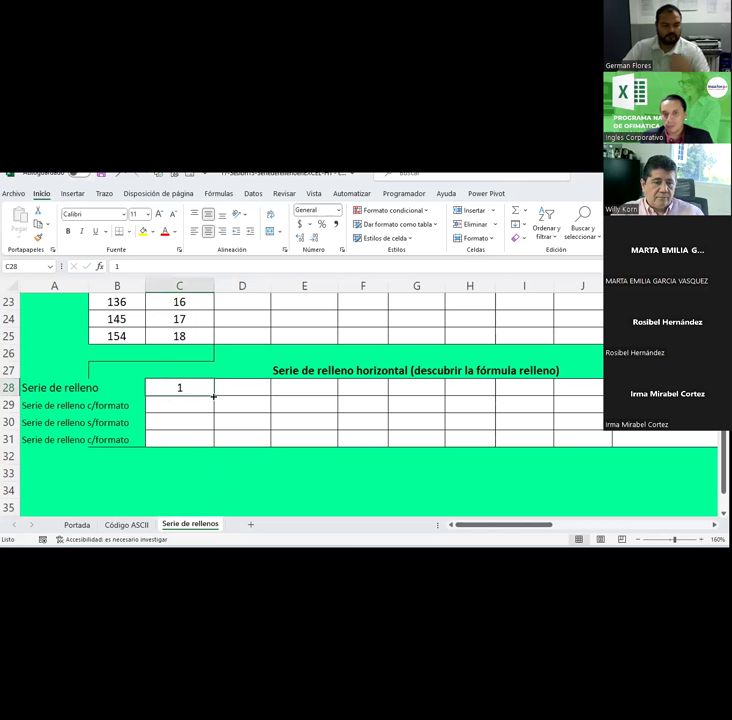
pyautogui.moveTo(213, 396)
pyautogui.mouseDown()
pyautogui.moveTo(436, 371)
pyautogui.moveTo(136, 400)
pyautogui.mouseUp()
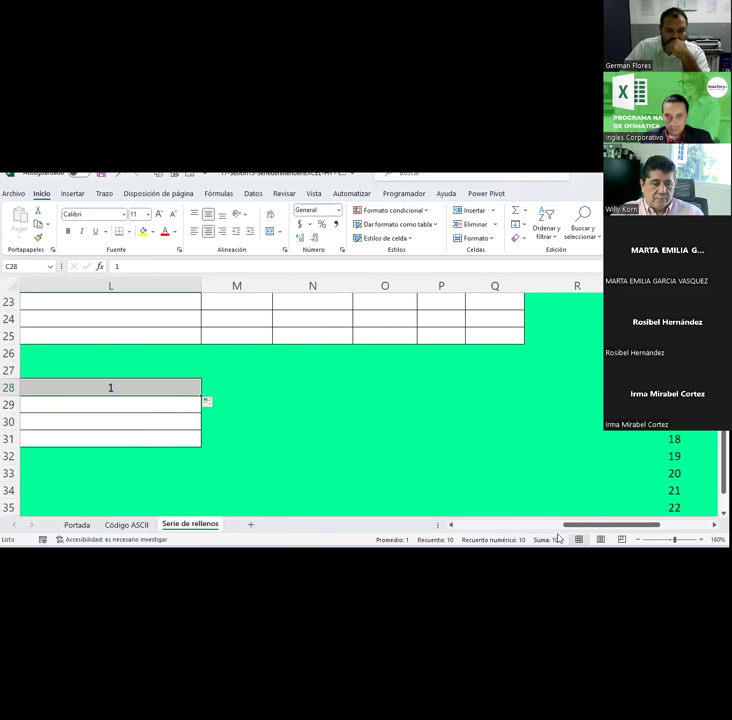
pyautogui.moveTo(570, 525); pyautogui.dragTo(529, 525)
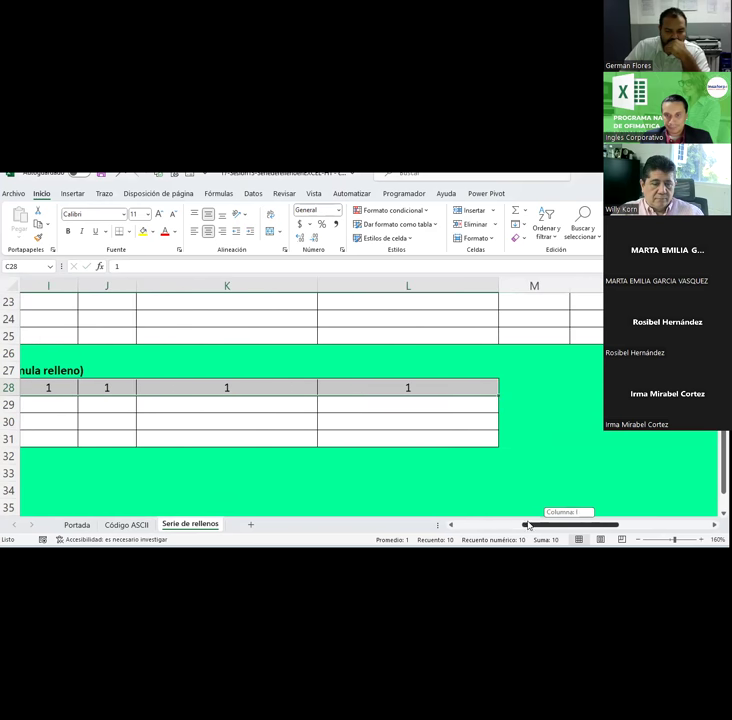
pyautogui.click(506, 404)
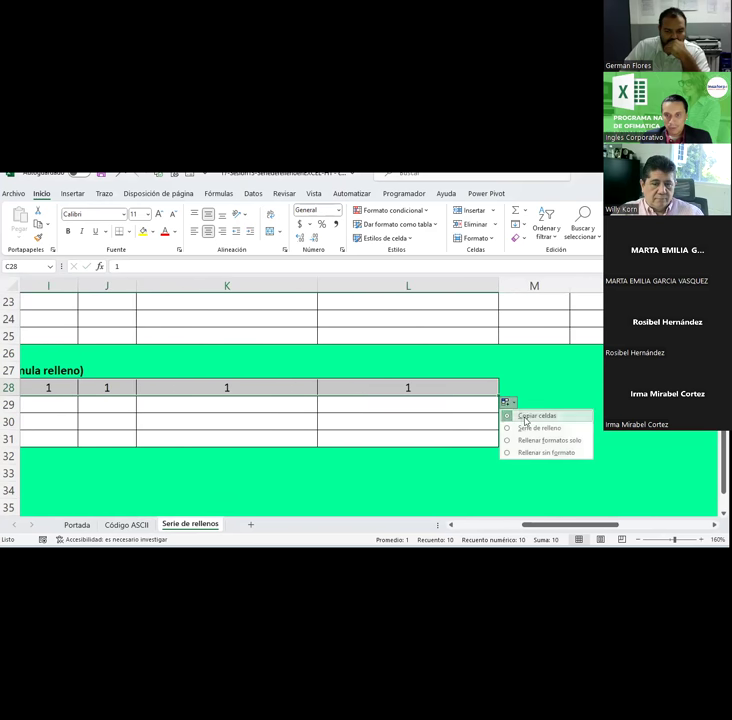
pyautogui.click(530, 428)
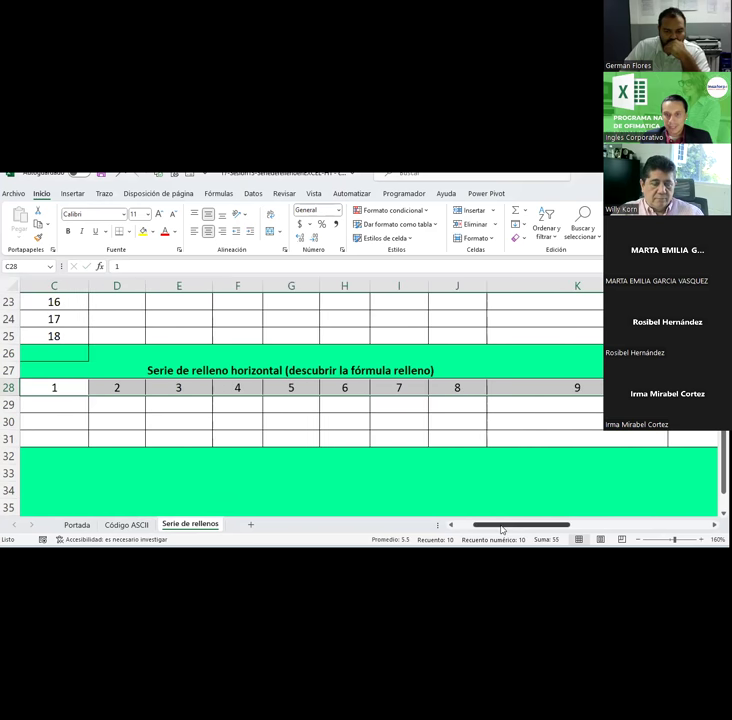
pyautogui.moveTo(503, 525); pyautogui.dragTo(446, 516)
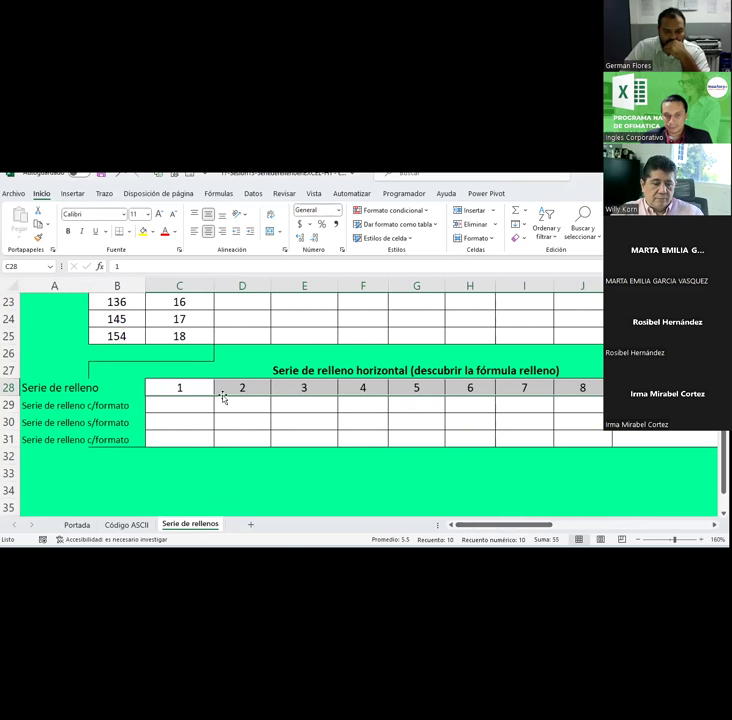
# Step: Check the row 28 values from D28 through K28, then reselect C28
pyautogui.click(232, 388)
pyautogui.click(305, 389)
pyautogui.click(366, 392)
pyautogui.click(418, 390)
pyautogui.click(468, 389)
pyautogui.click(524, 389)
pyautogui.click(570, 390)
pyautogui.press('Right')
pyautogui.moveTo(535, 522); pyautogui.dragTo(513, 516)
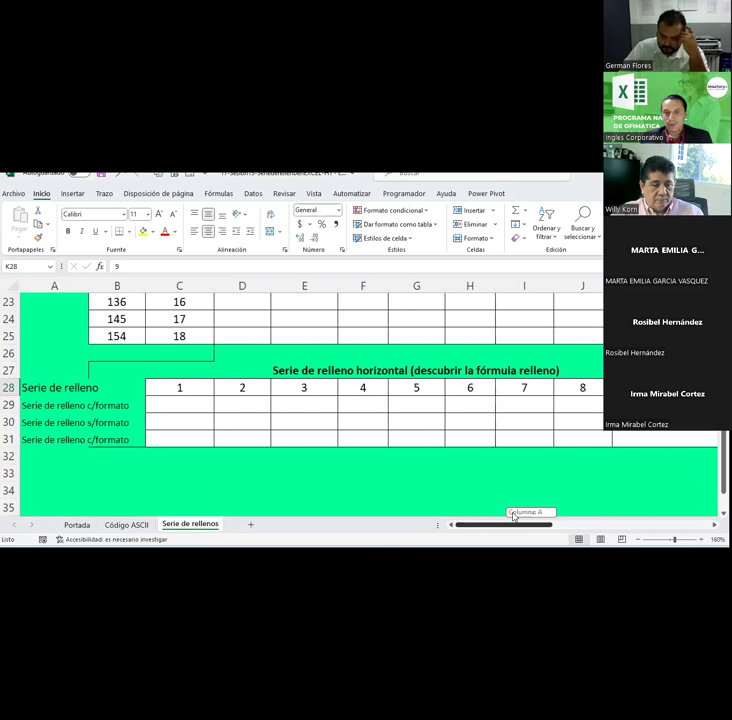
pyautogui.click(161, 387)
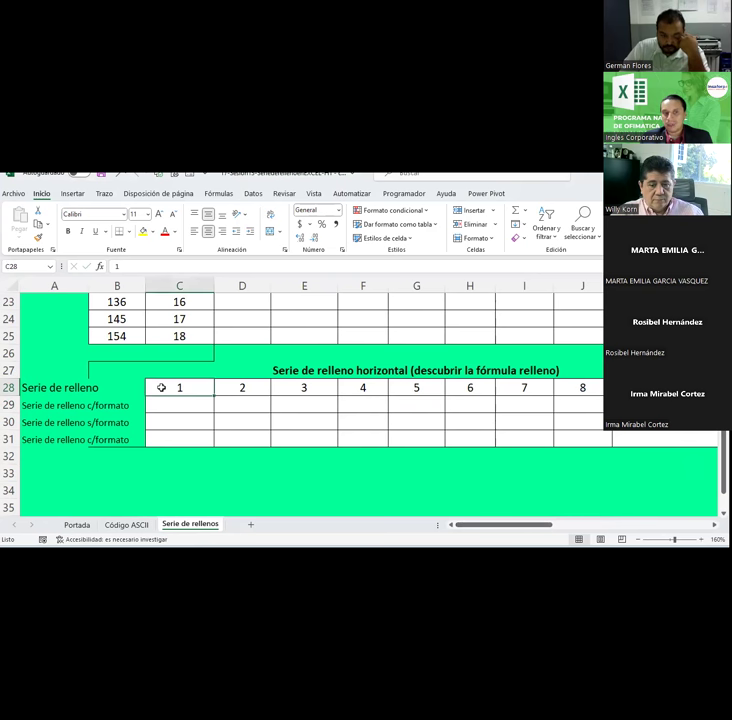
# Step: Give C29 a font colour and yellow fill, enter 1, and copy it across to L29
pyautogui.click(168, 405)
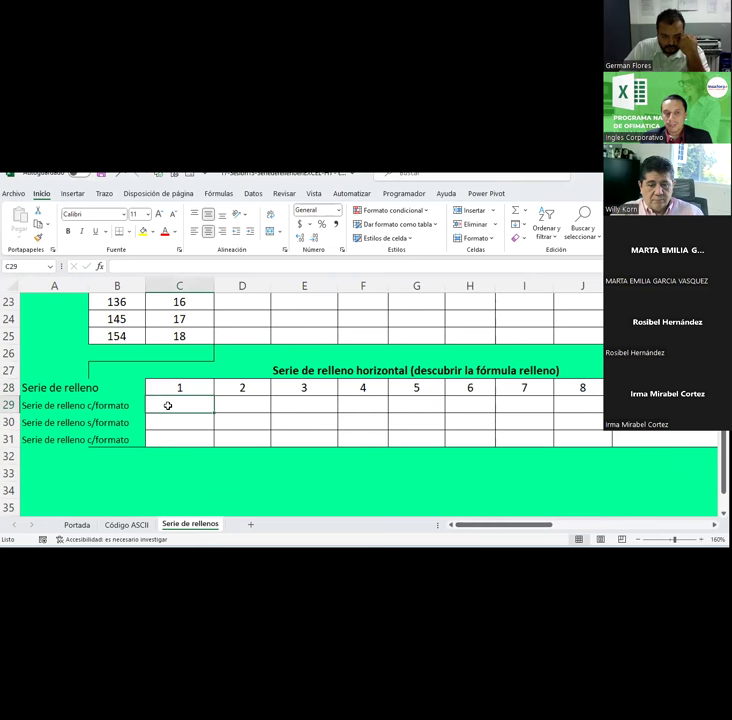
pyautogui.click(172, 232)
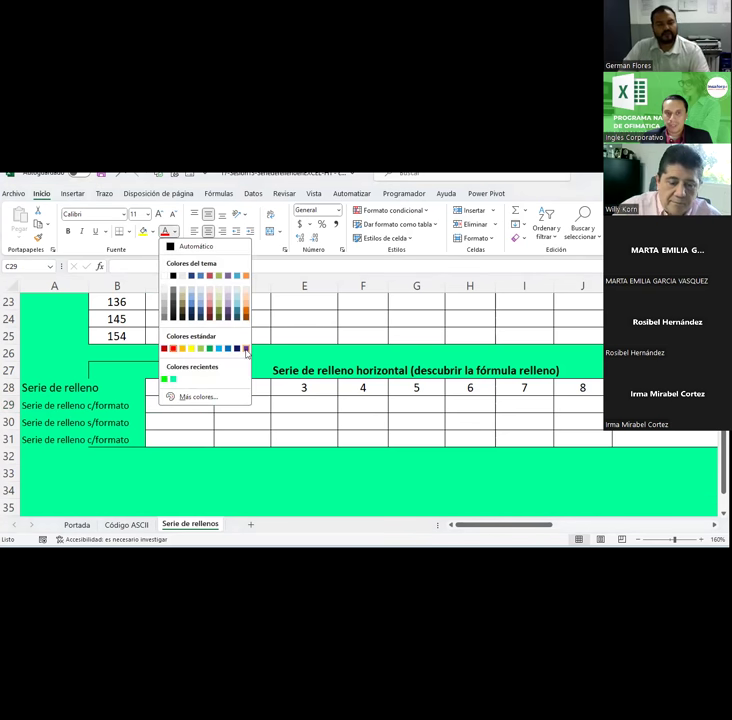
pyautogui.click(237, 348)
pyautogui.click(143, 232)
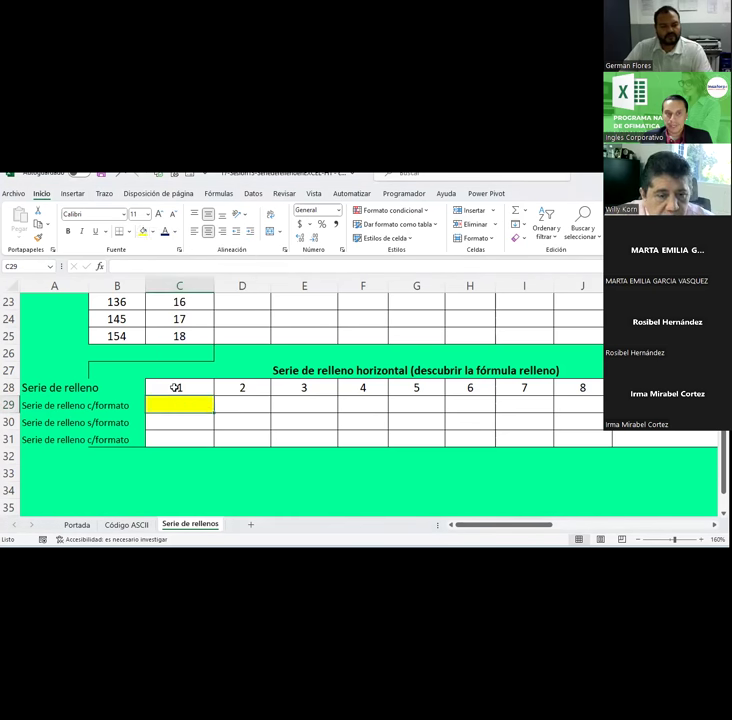
pyautogui.write('1')
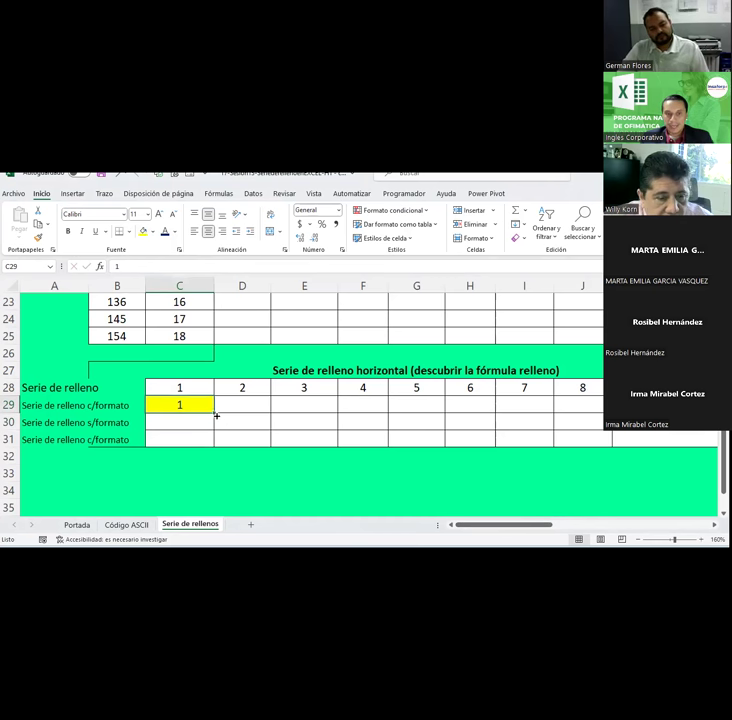
pyautogui.moveTo(216, 414); pyautogui.dragTo(589, 413)
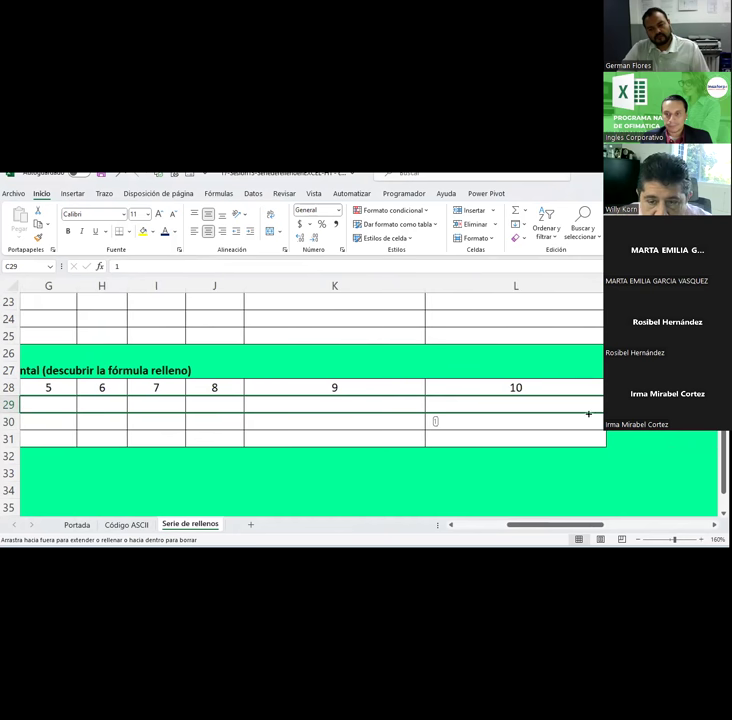
pyautogui.moveTo(589, 413); pyautogui.dragTo(326, 402)
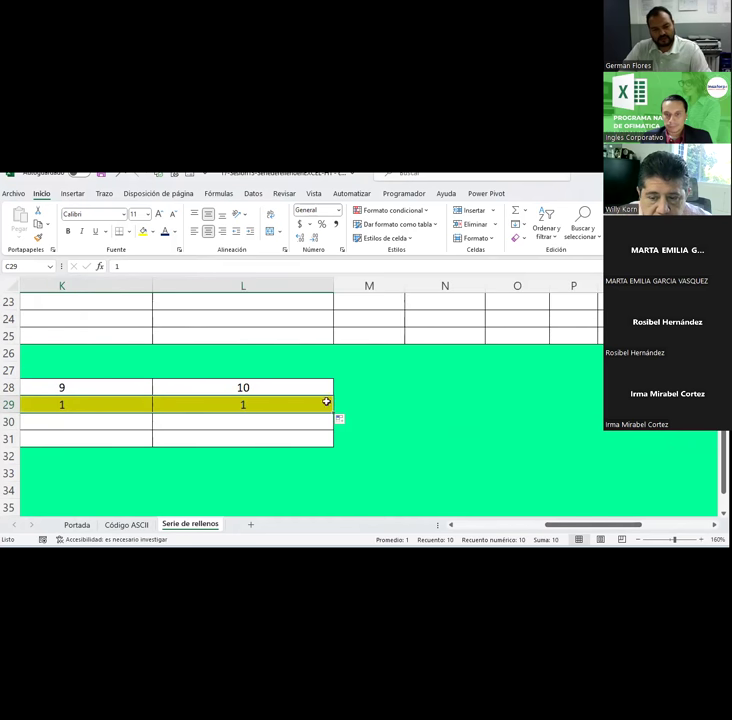
# Step: Try Fill Formatting Only and then Fill Series on row 29's autofill options
pyautogui.click(342, 421)
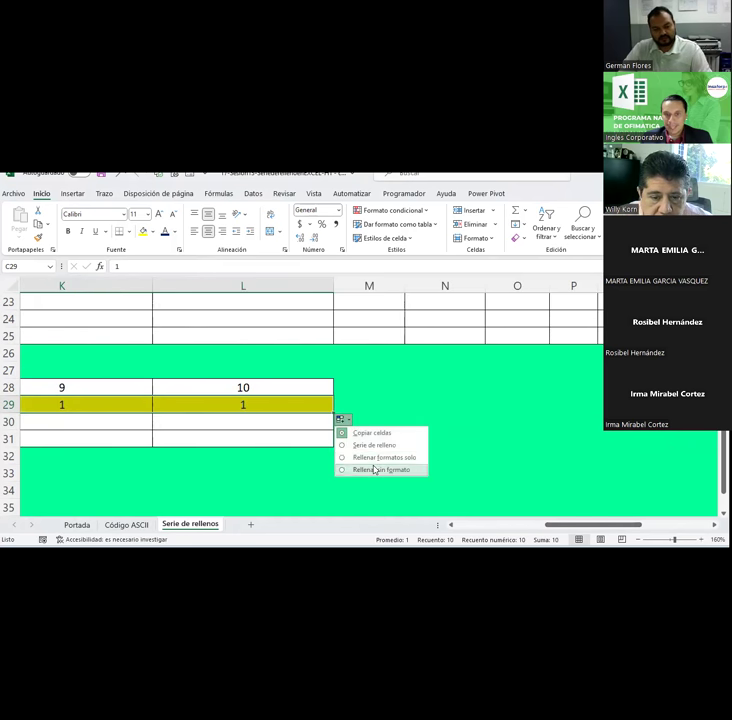
pyautogui.click(376, 459)
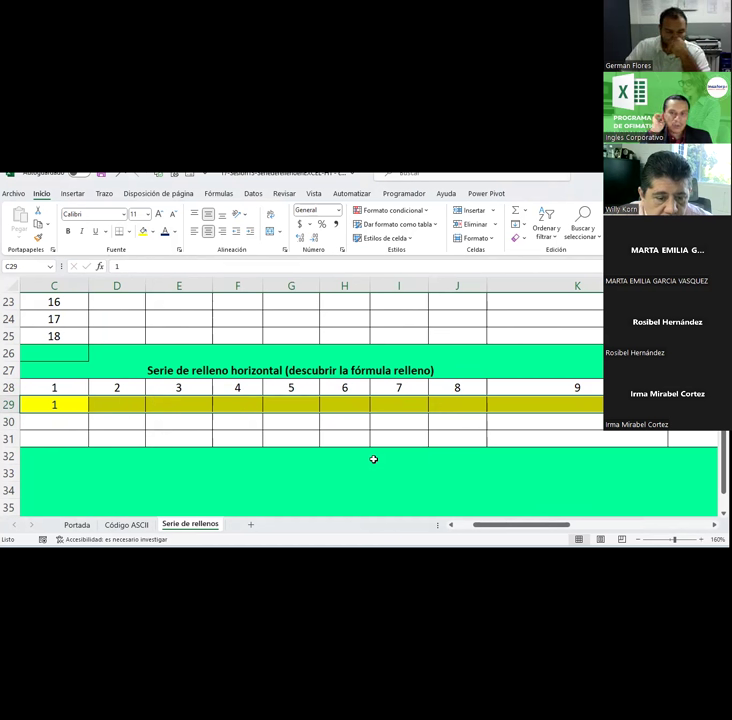
pyautogui.moveTo(497, 524); pyautogui.dragTo(551, 524)
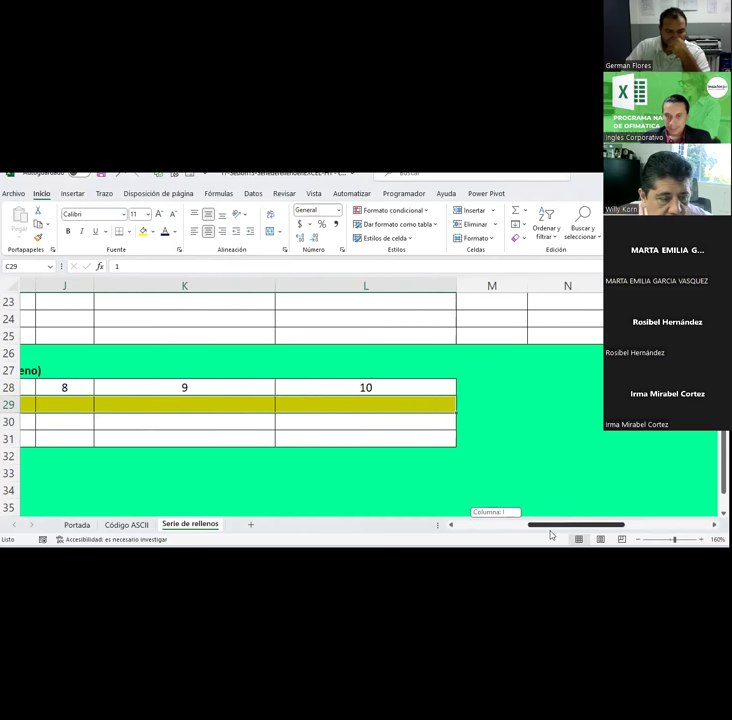
pyautogui.click(465, 420)
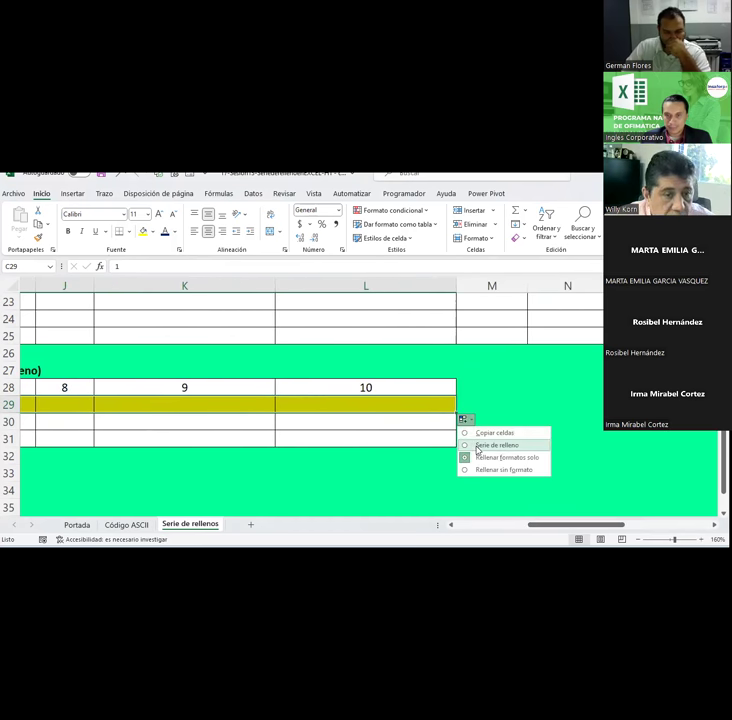
pyautogui.click(477, 445)
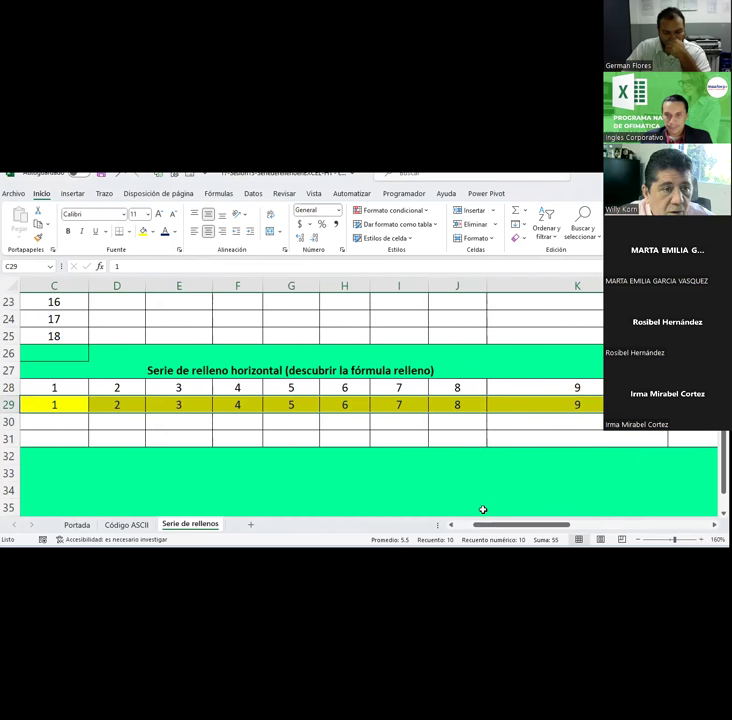
pyautogui.moveTo(490, 524); pyautogui.dragTo(554, 530)
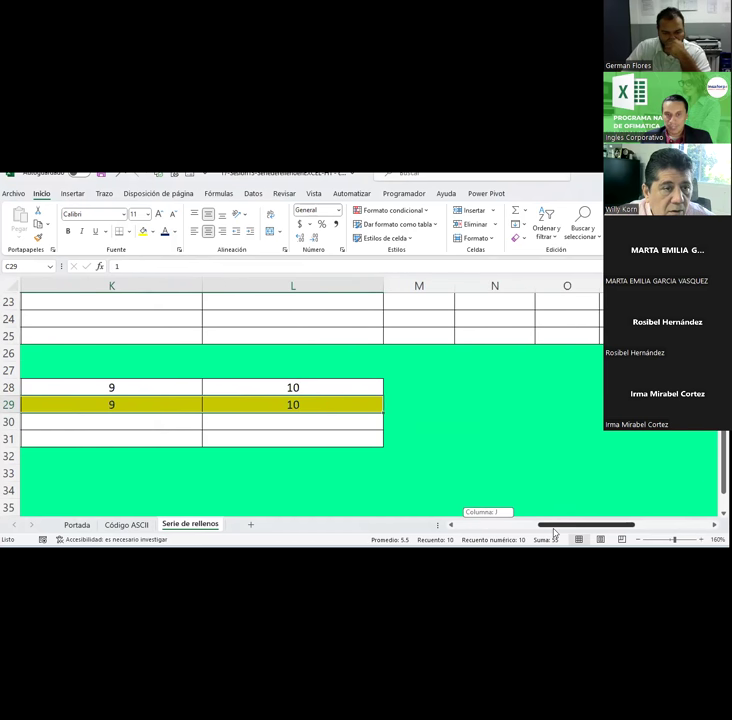
# Step: Try Fill Without Formatting, then settle on Fill Formatting Only so row 29 keeps yellow cells without values
pyautogui.click(393, 419)
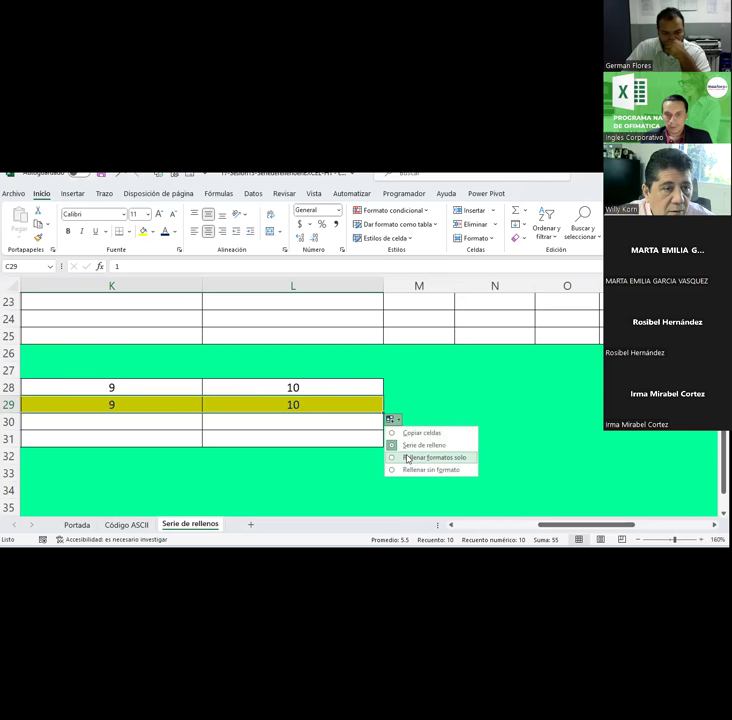
pyautogui.click(409, 469)
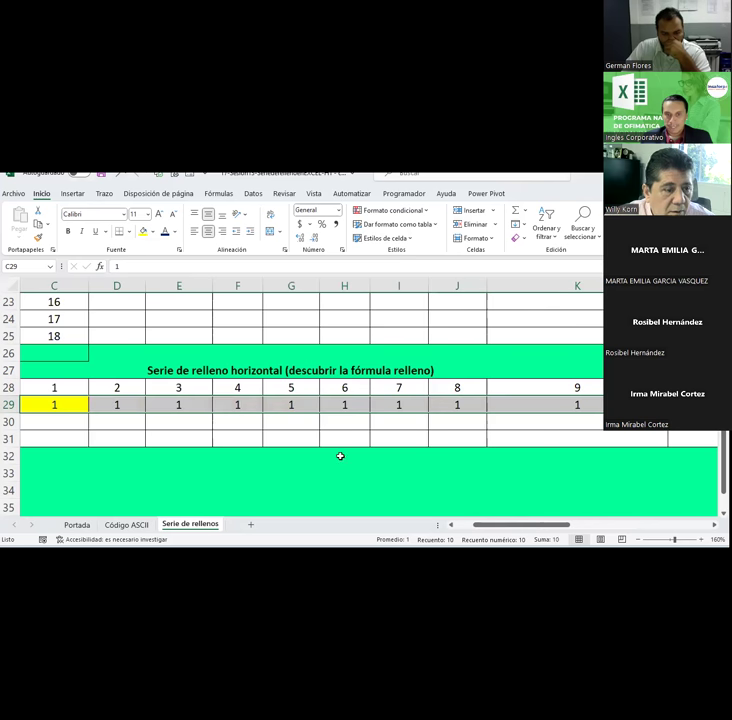
pyautogui.moveTo(520, 524); pyautogui.dragTo(569, 524)
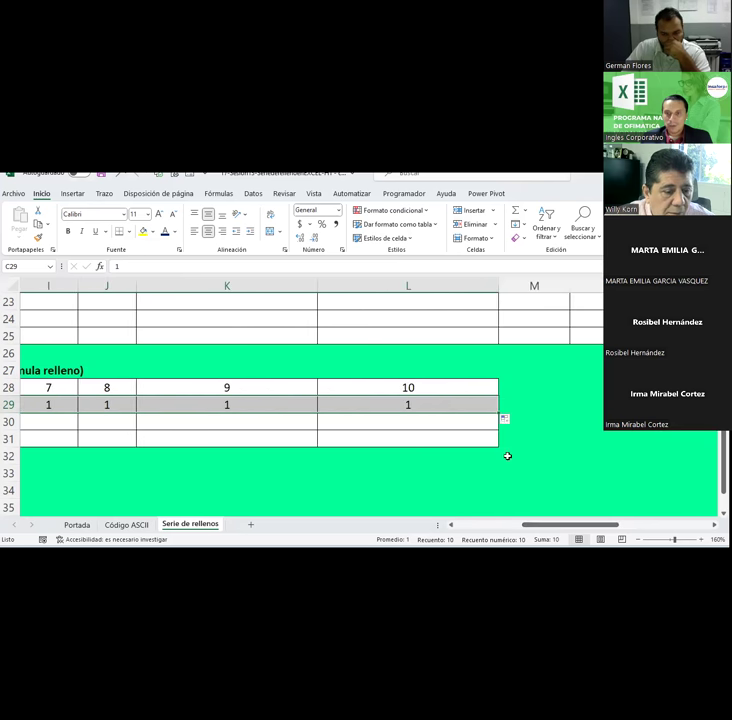
pyautogui.click(507, 422)
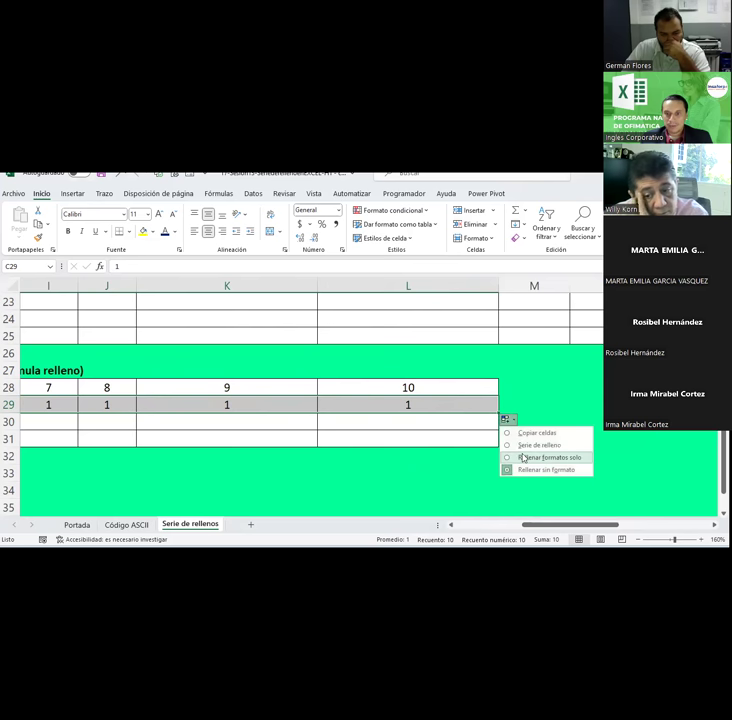
pyautogui.click(522, 456)
pyautogui.moveTo(485, 524); pyautogui.dragTo(467, 525)
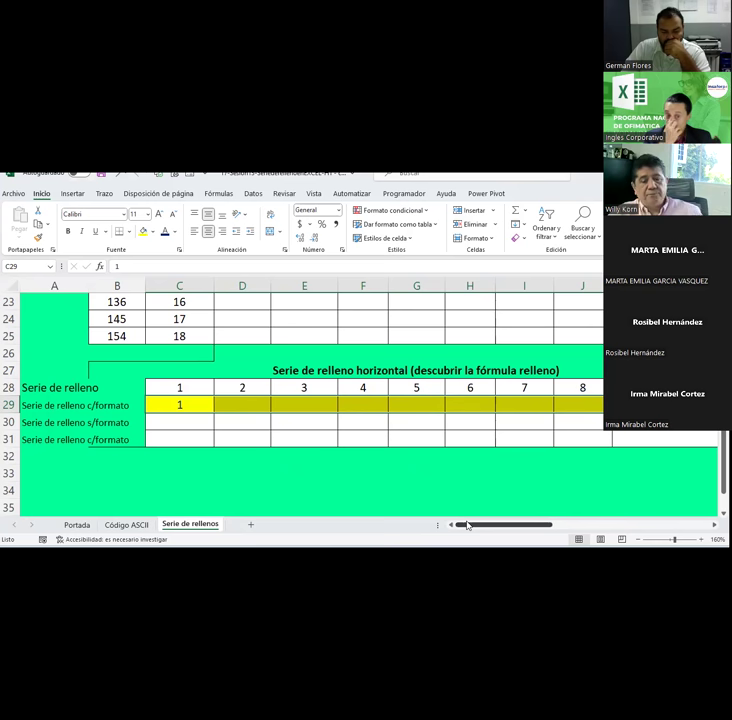
# Step: Make the 1 in cell C29 red
pyautogui.click(365, 484)
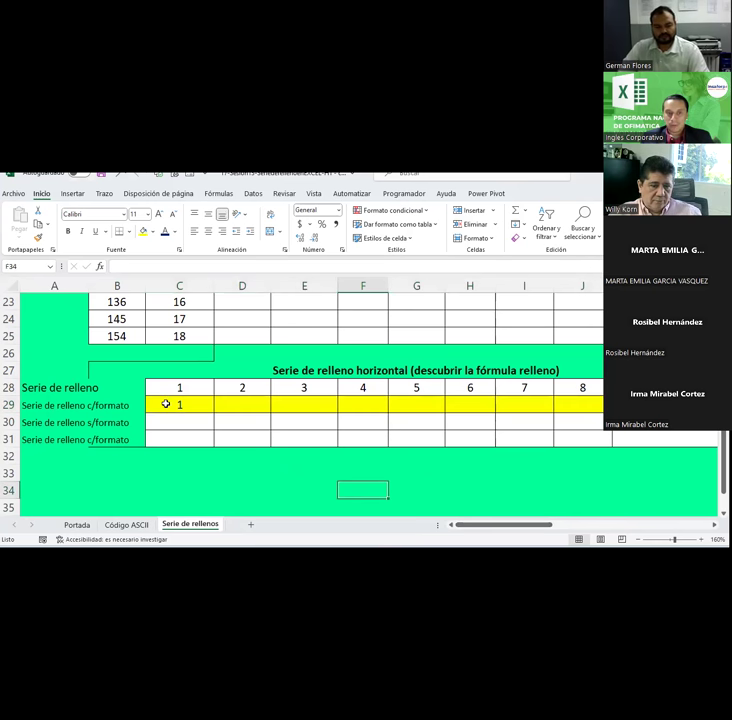
pyautogui.click(165, 402)
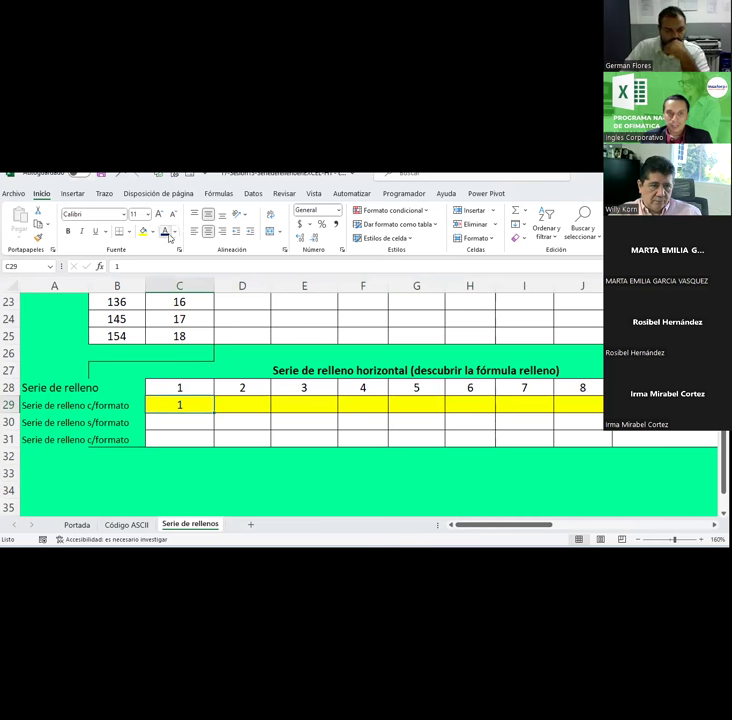
pyautogui.click(177, 237)
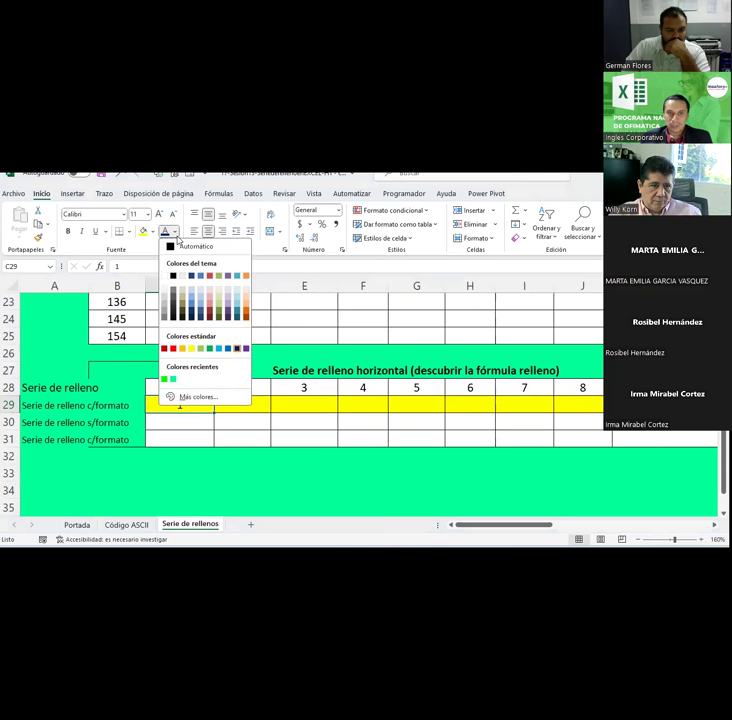
pyautogui.click(211, 320)
pyautogui.click(290, 472)
pyautogui.click(204, 404)
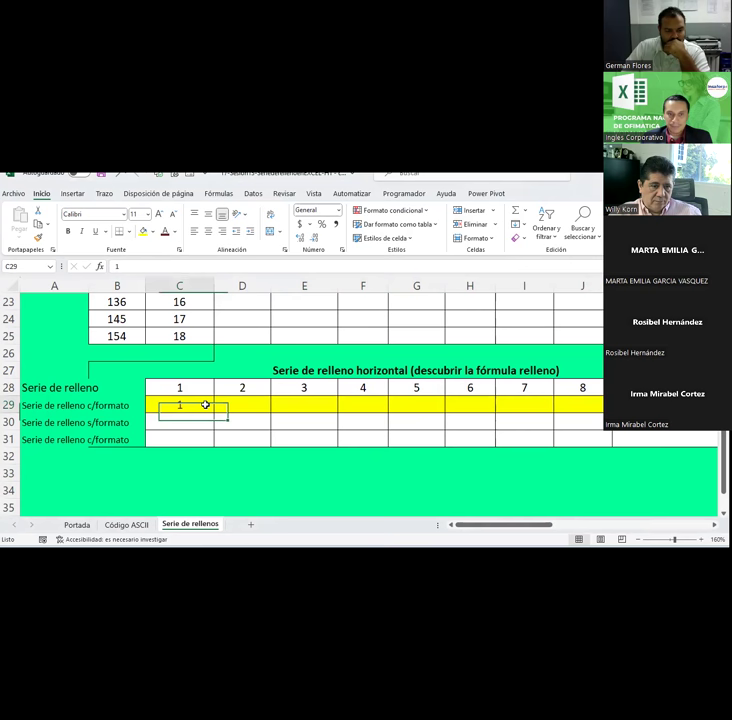
pyautogui.click(175, 234)
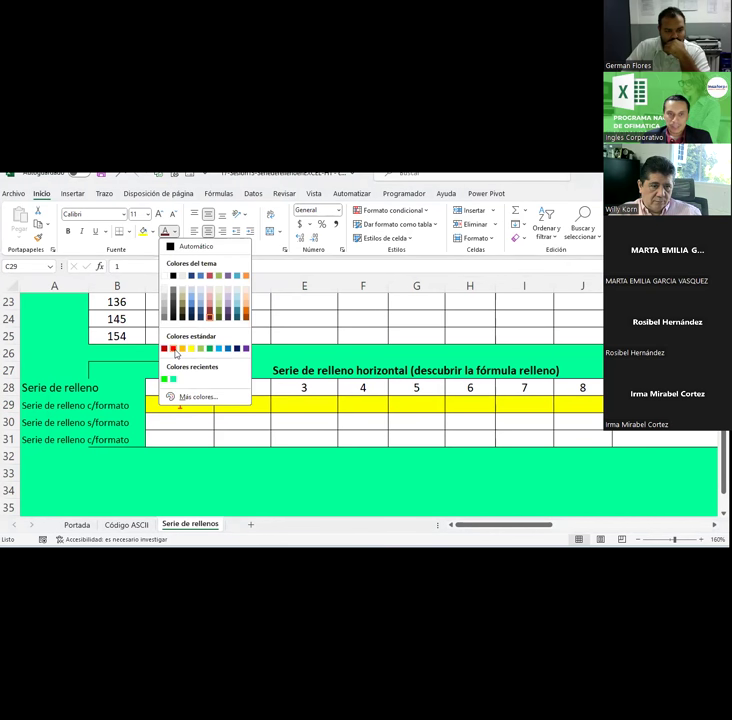
pyautogui.click(174, 349)
# Step: Carry only C29's yellow formatting across to L29, and pick up C29's format with Format Painter
pyautogui.moveTo(212, 411); pyautogui.dragTo(435, 421)
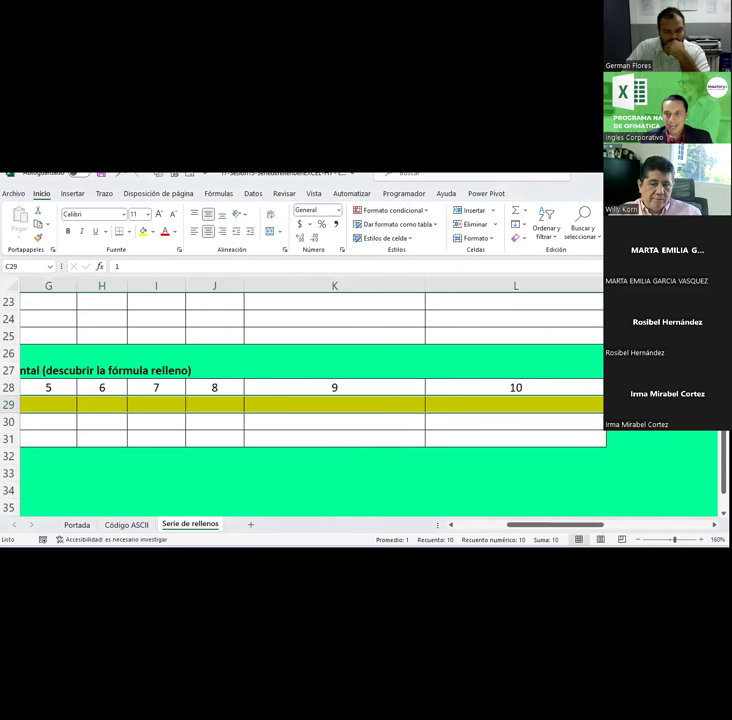
pyautogui.click(614, 431)
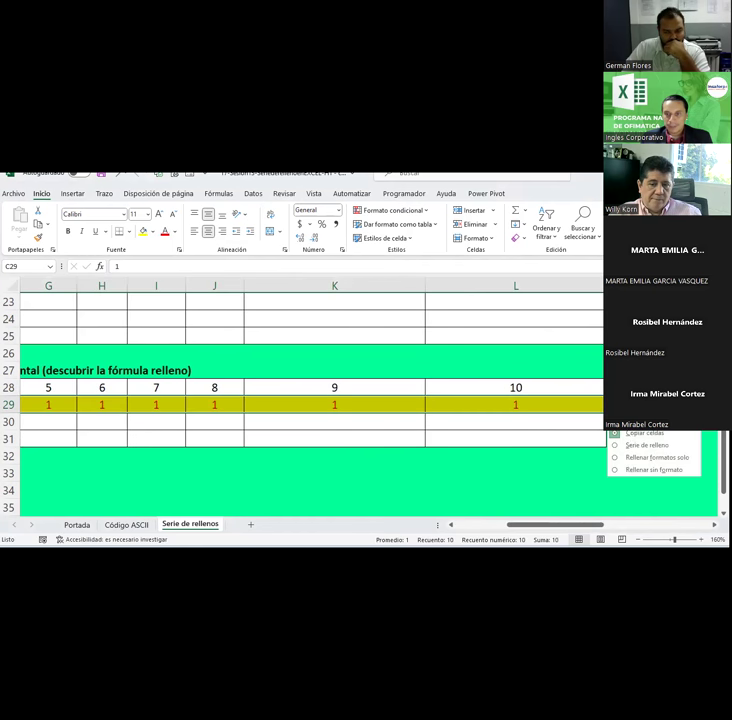
pyautogui.click(655, 458)
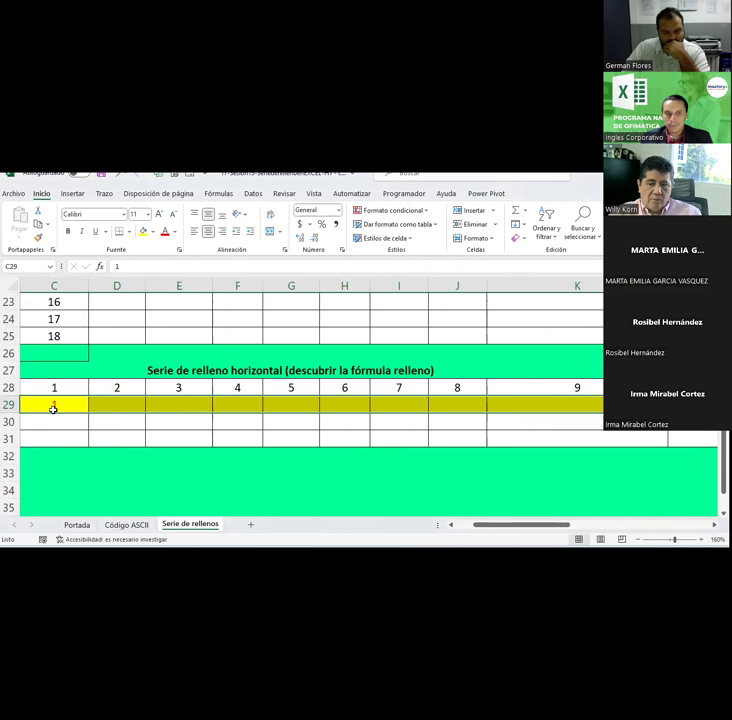
pyautogui.click(53, 409)
pyautogui.click(36, 239)
# Step: Give C30 the yellow format, enter 1, and fill row 30 to L without formatting
pyautogui.click(65, 421)
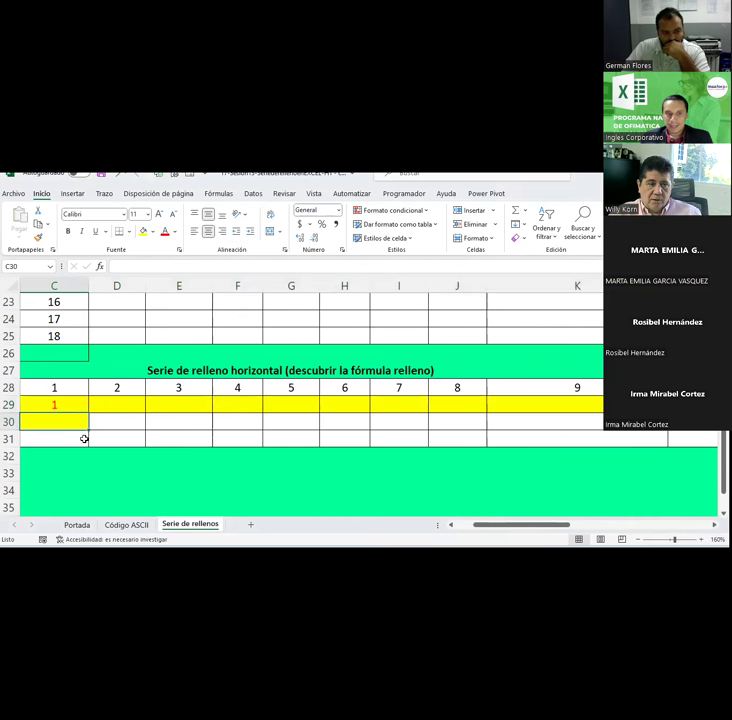
pyautogui.write('1')
pyautogui.moveTo(89, 429); pyautogui.dragTo(629, 438)
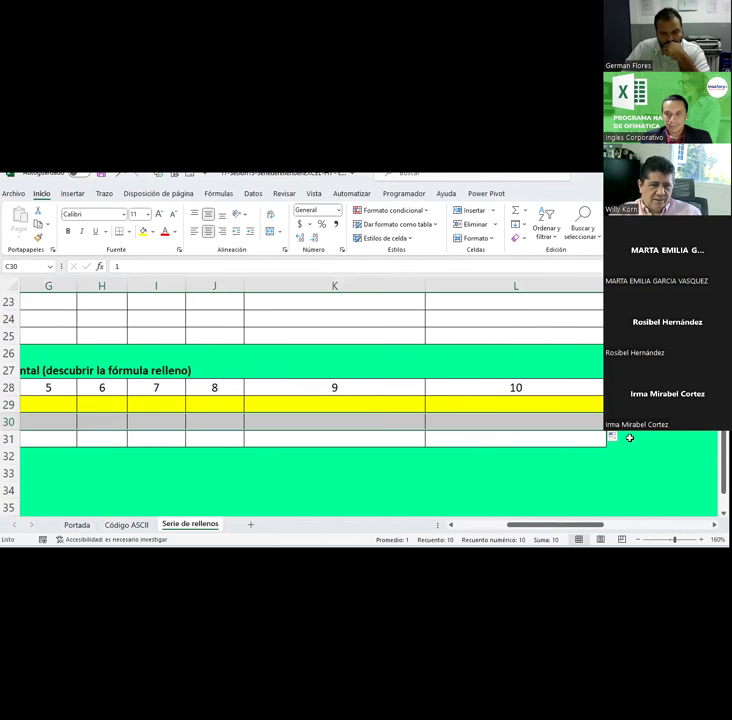
pyautogui.click(615, 437)
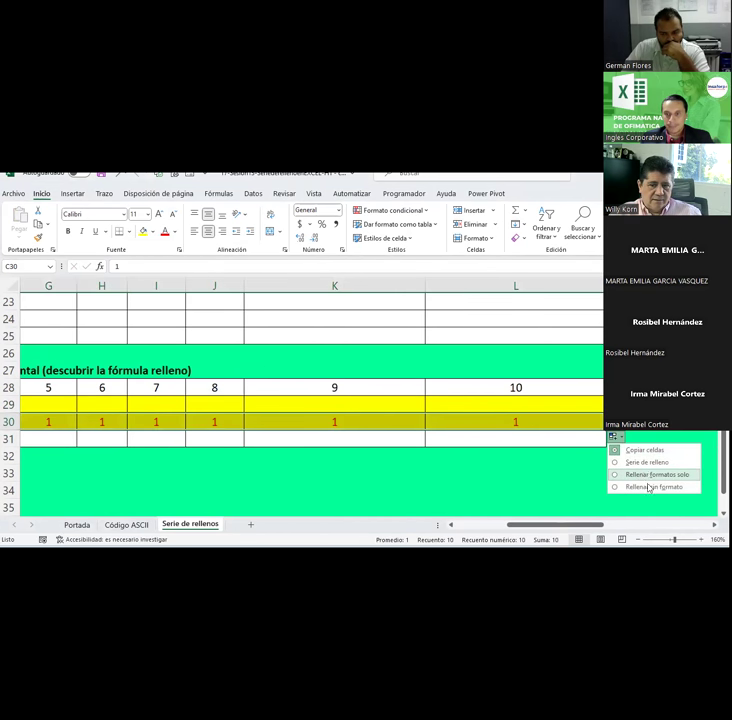
pyautogui.click(649, 487)
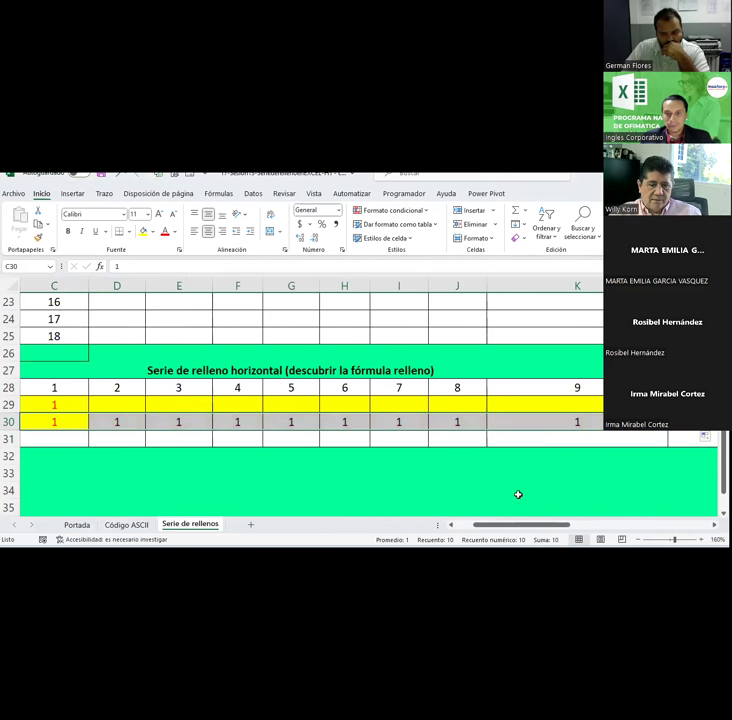
pyautogui.moveTo(516, 531); pyautogui.dragTo(487, 528)
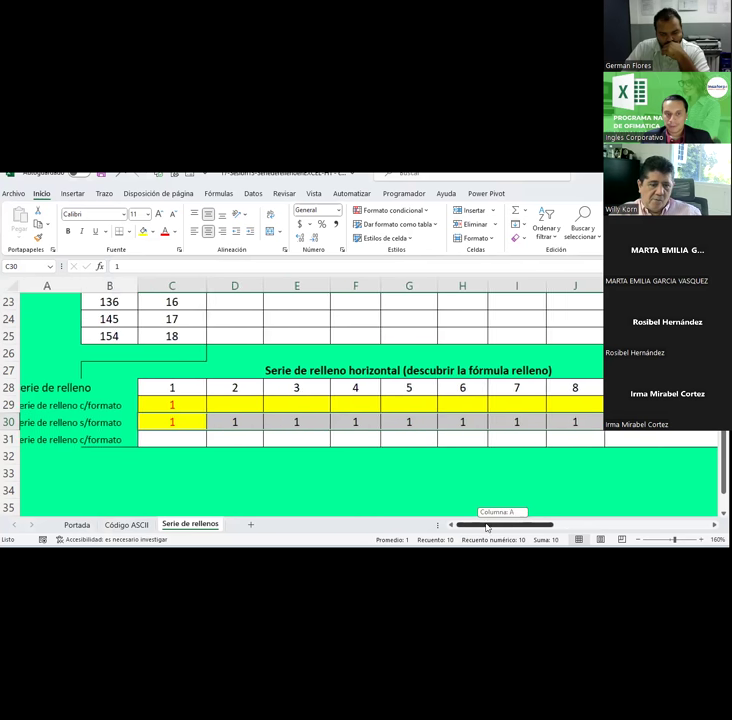
# Step: Copy C30 into C31 and fill row 31 to L as a 1–10 series
pyautogui.hotkey('ctrl', 'c')
pyautogui.click(186, 437)
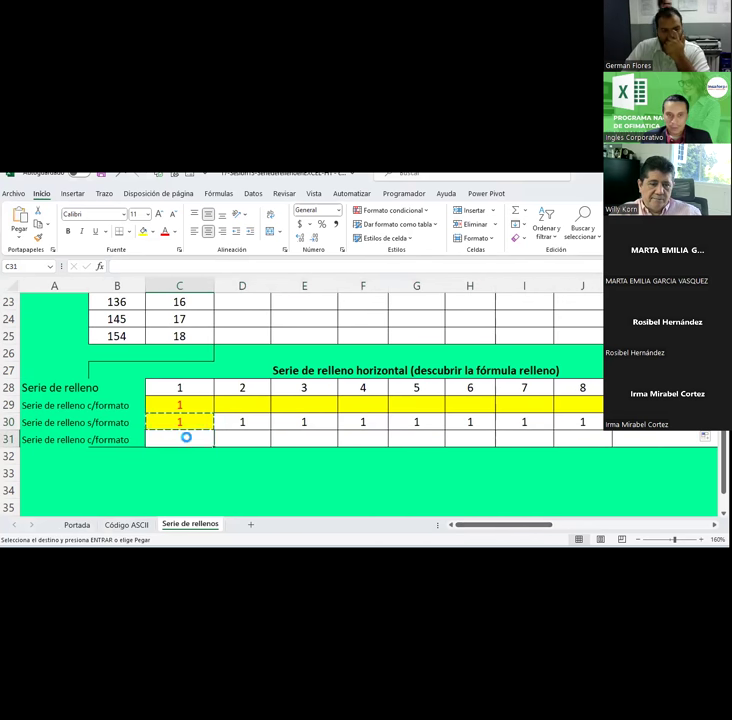
pyautogui.hotkey('ctrl', 'v')
pyautogui.moveTo(213, 446)
pyautogui.mouseDown()
pyautogui.moveTo(567, 432)
pyautogui.moveTo(582, 438)
pyautogui.mouseUp()
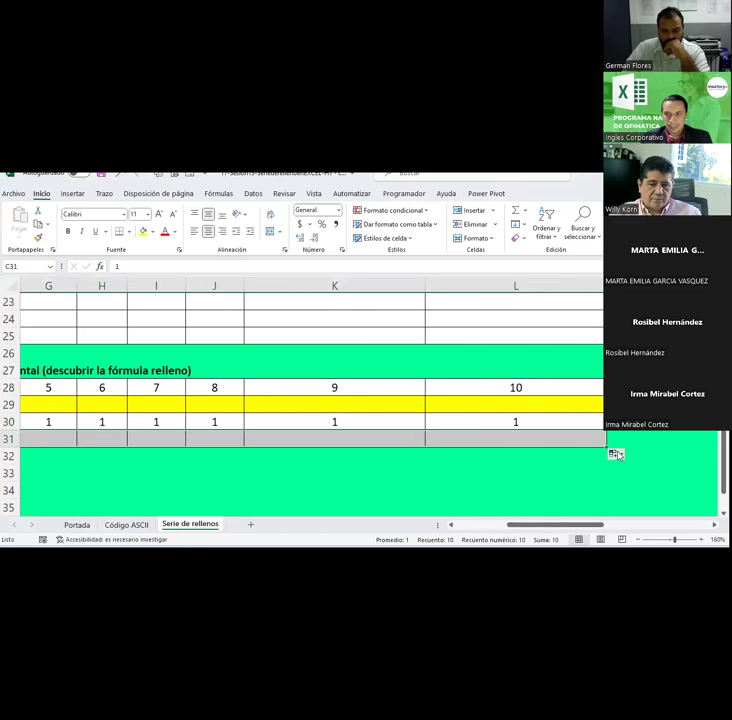
pyautogui.moveTo(621, 447); pyautogui.dragTo(614, 453)
pyautogui.click(641, 479)
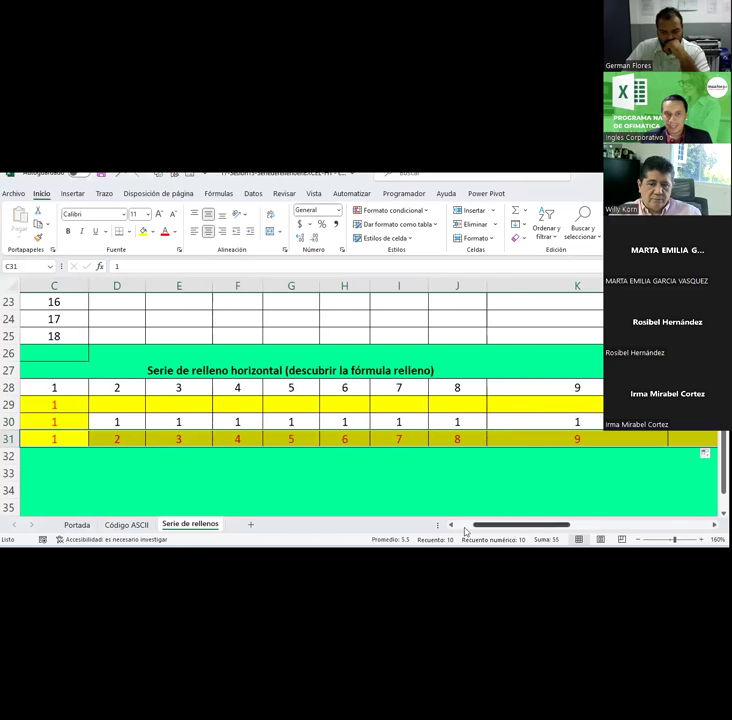
pyautogui.moveTo(492, 533)
pyautogui.mouseDown()
pyautogui.moveTo(540, 533)
pyautogui.moveTo(462, 523)
pyautogui.mouseUp()
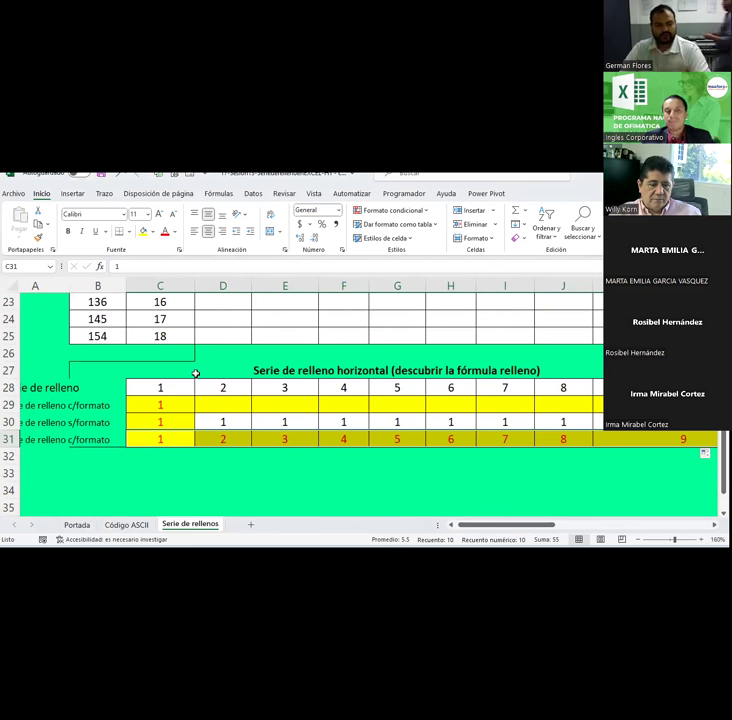
pyautogui.click(165, 403)
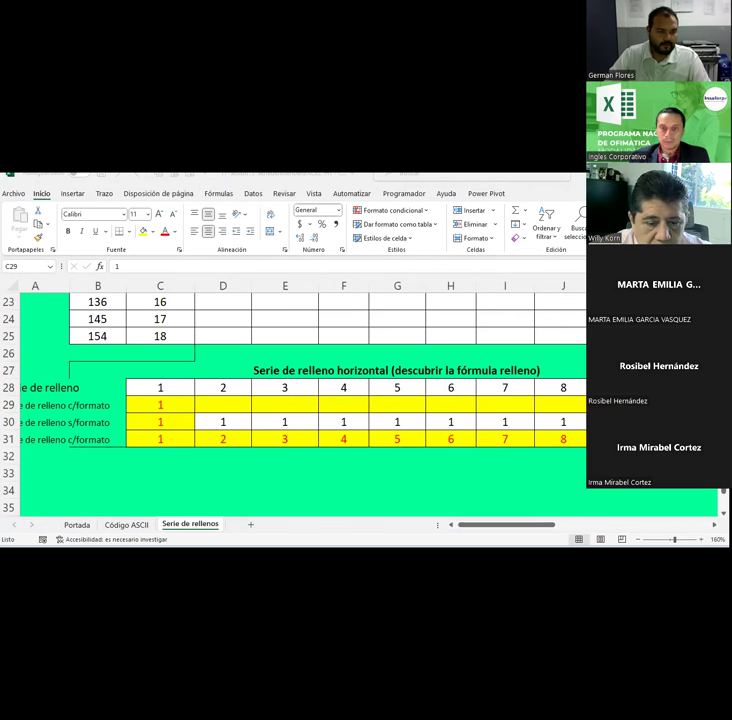
pyautogui.click(397, 545)
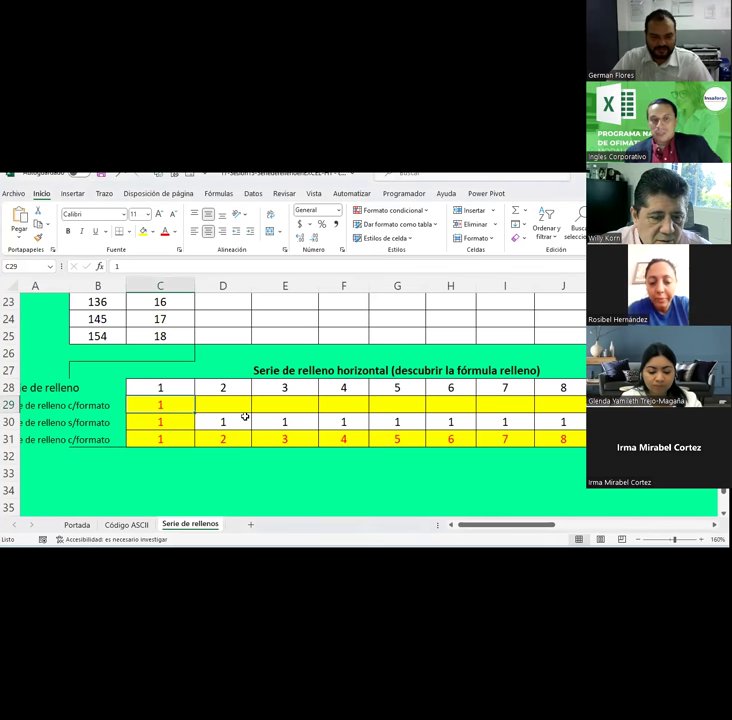
pyautogui.scroll(1, 244, 415)
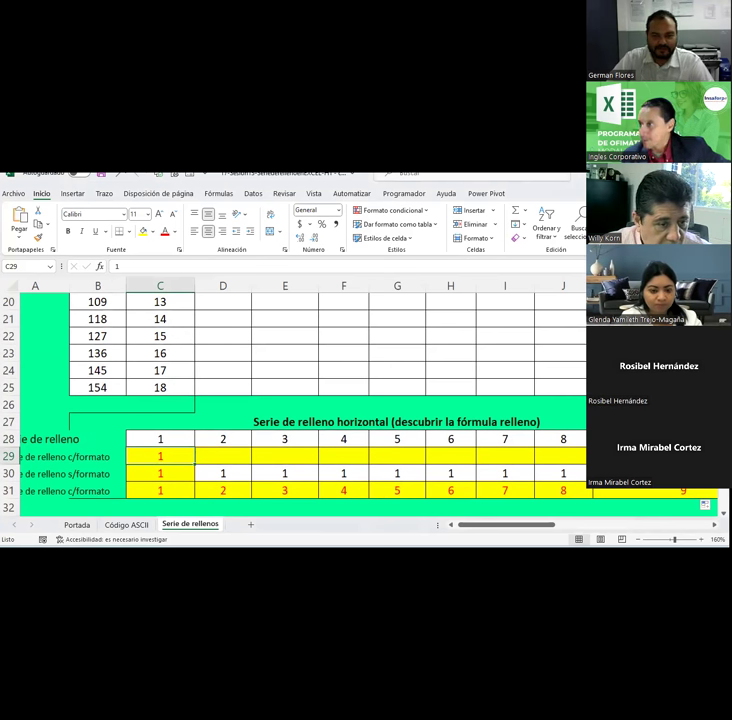
pyautogui.click(152, 370)
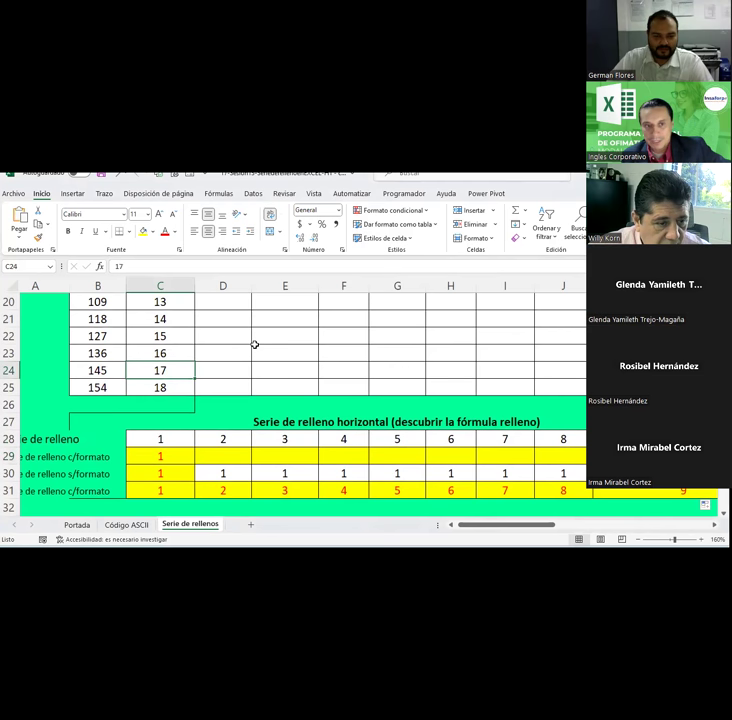
pyautogui.scroll(4, 253, 345)
pyautogui.scroll(2, 253, 345)
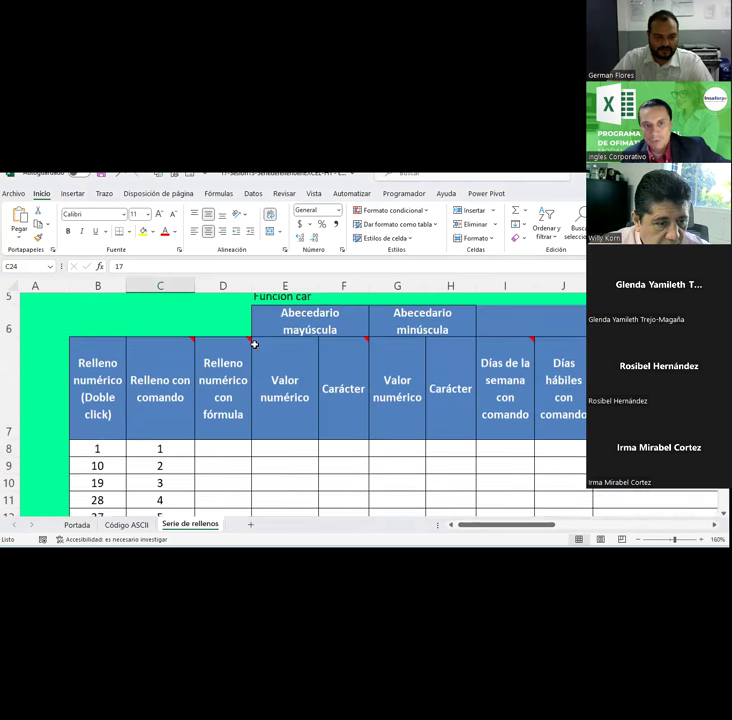
pyautogui.scroll(-2, 253, 345)
pyautogui.scroll(1, 255, 344)
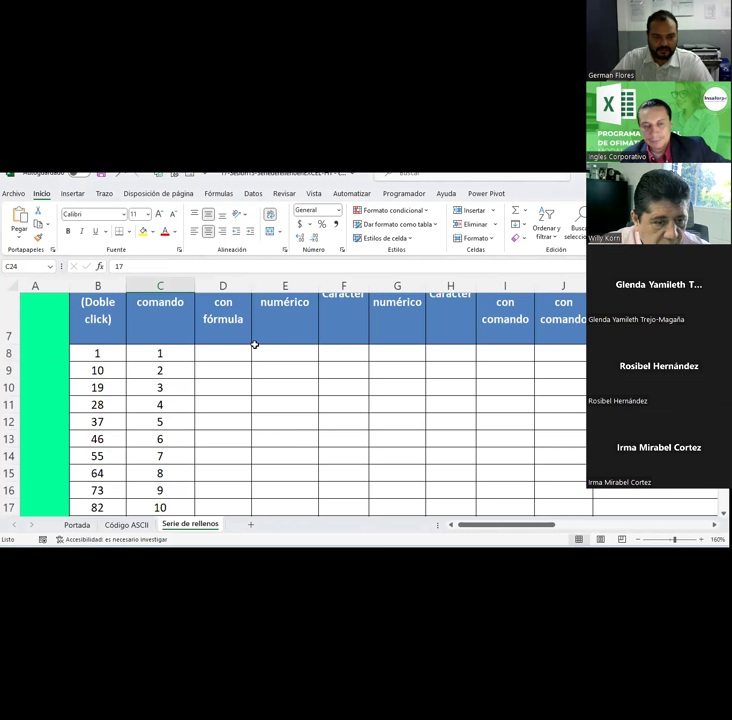
pyautogui.click(217, 358)
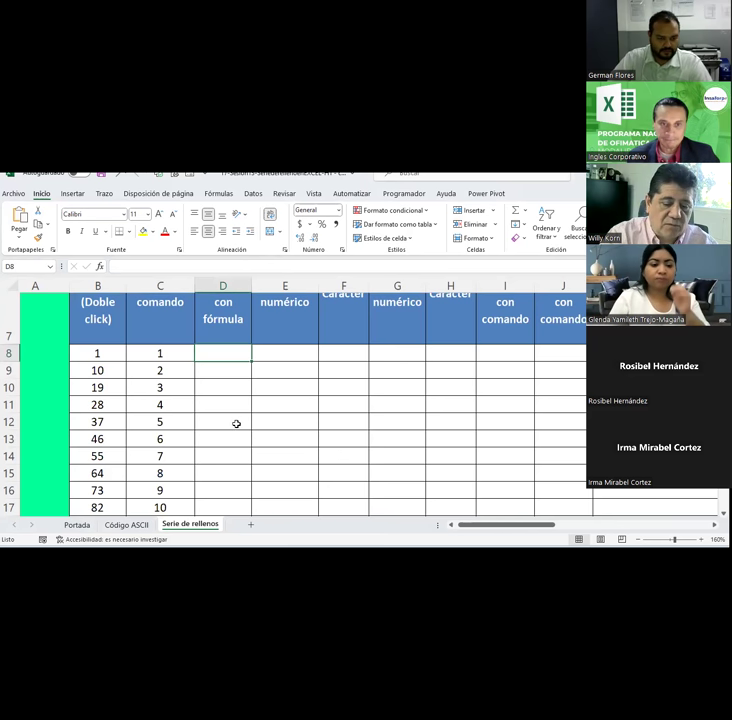
pyautogui.scroll(1, 236, 424)
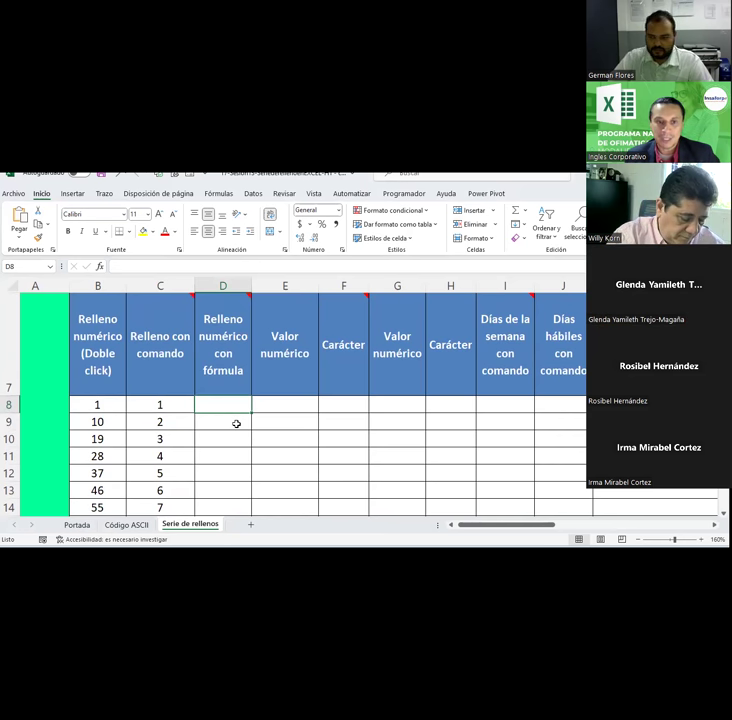
pyautogui.scroll(-1, 236, 424)
pyautogui.scroll(1, 236, 424)
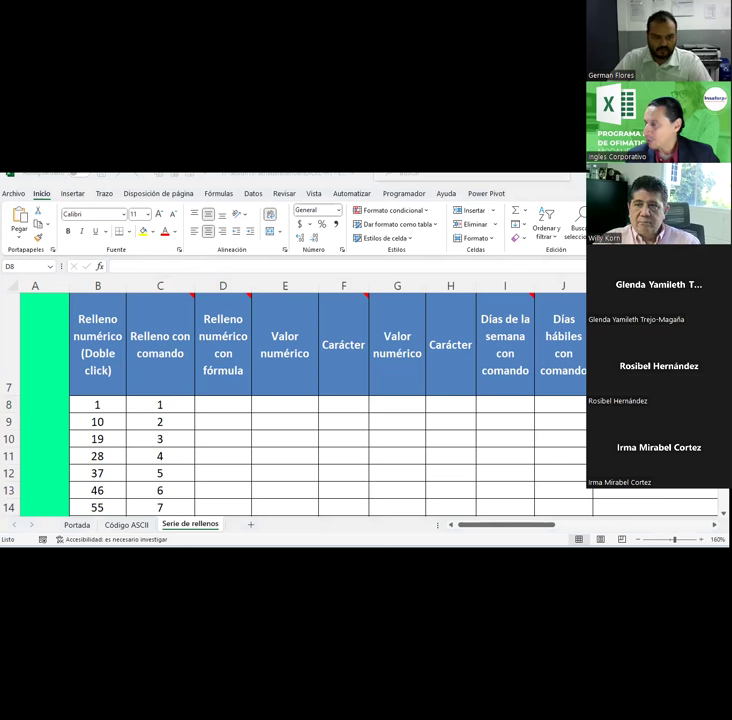
pyautogui.click(246, 402)
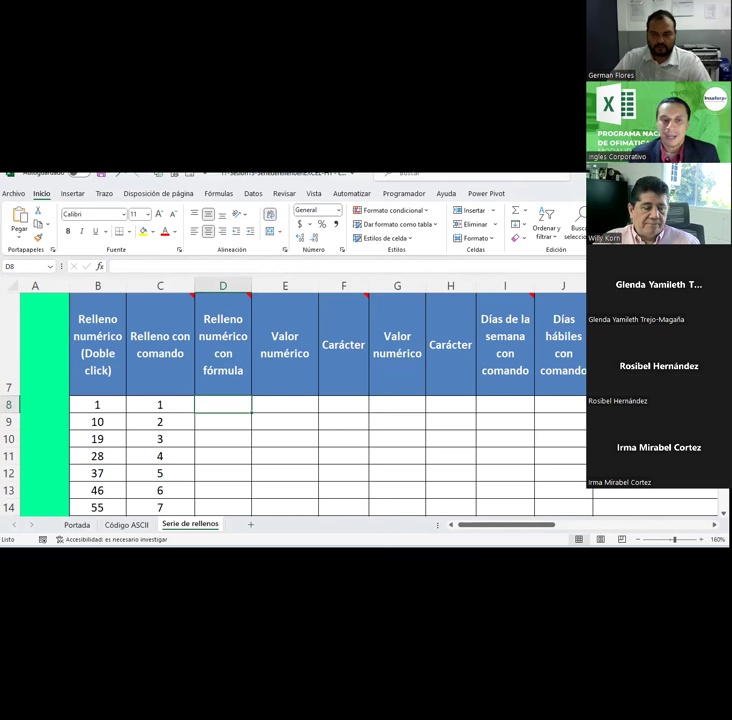
# Step: Enter 1 in D8 and the formula =D8+1 in D9
pyautogui.press('F2')
pyautogui.write('1')
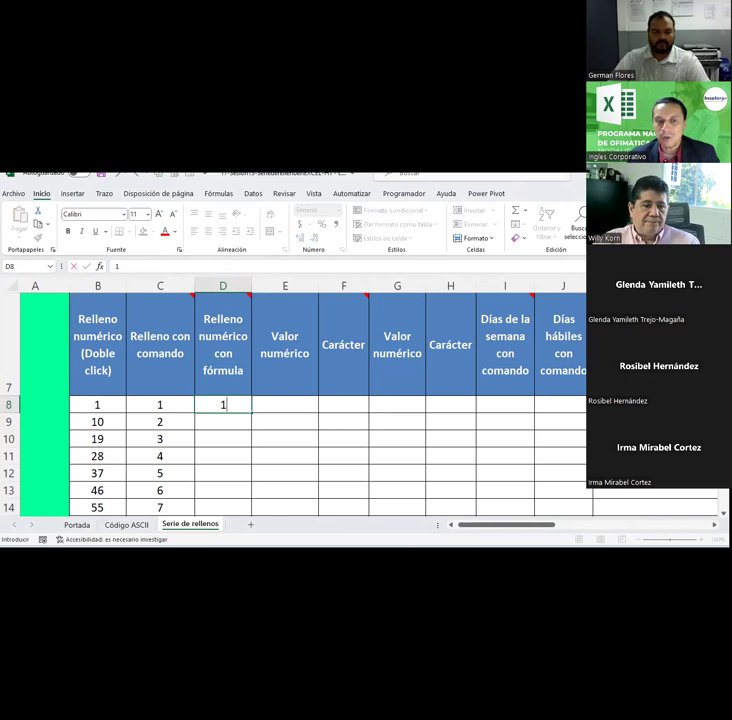
pyautogui.press('Return')
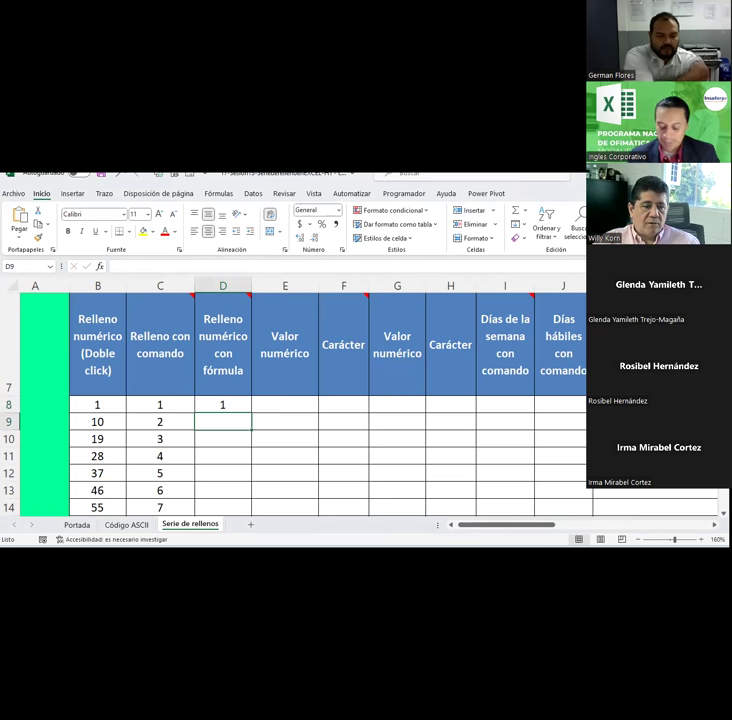
pyautogui.write('=')
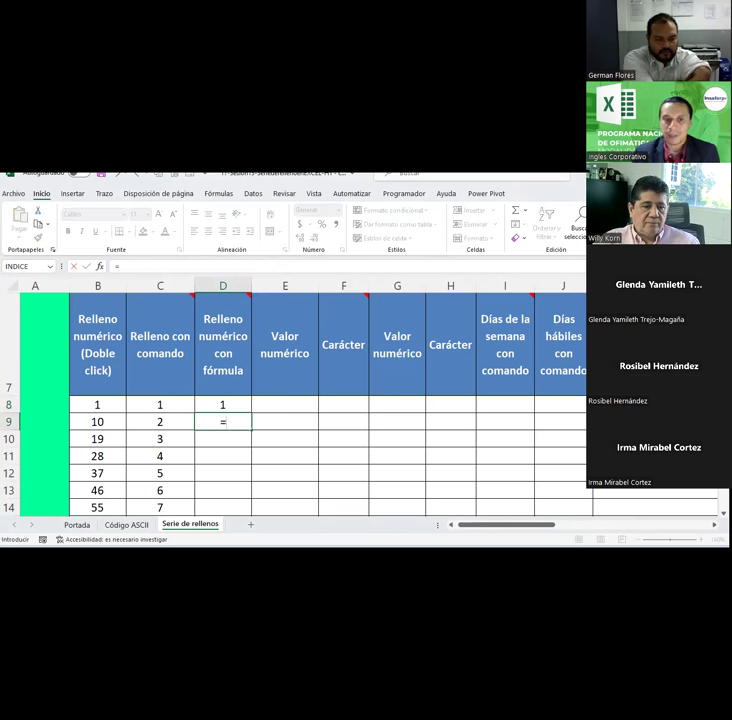
pyautogui.press('Up')
pyautogui.write('+')
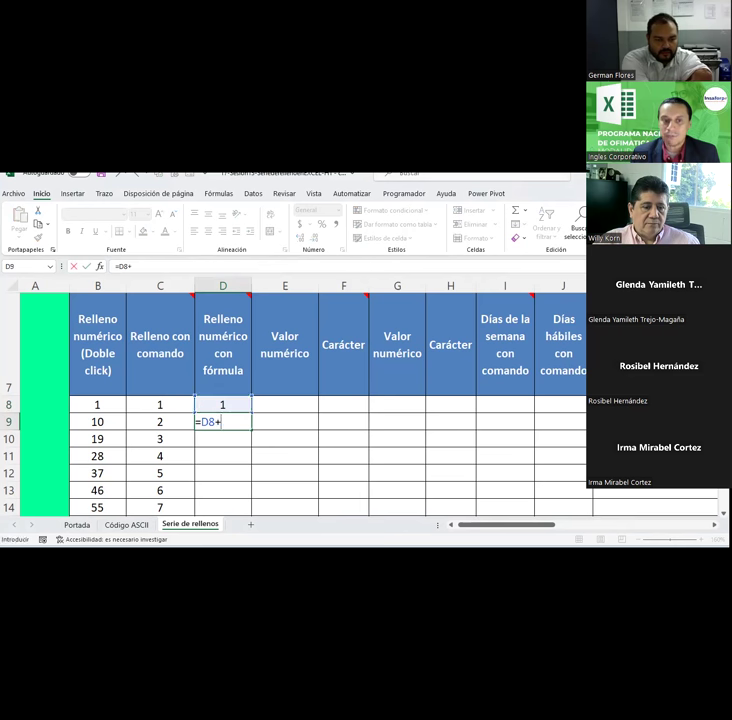
pyautogui.press('Return')
# Step: Change D9's formula to =D8+5 and fill it down to D25, giving 1, 6, 11… 86
pyautogui.click(230, 424)
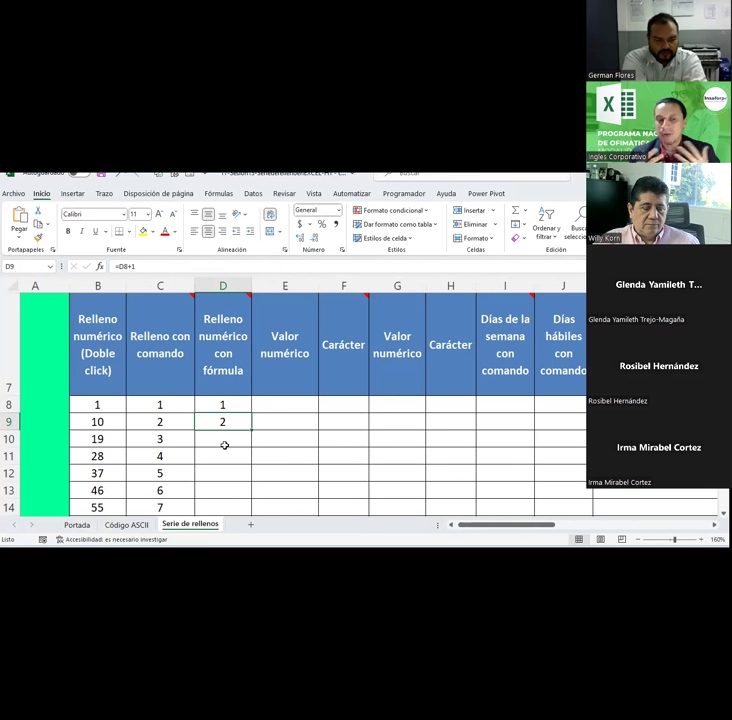
pyautogui.click(143, 268)
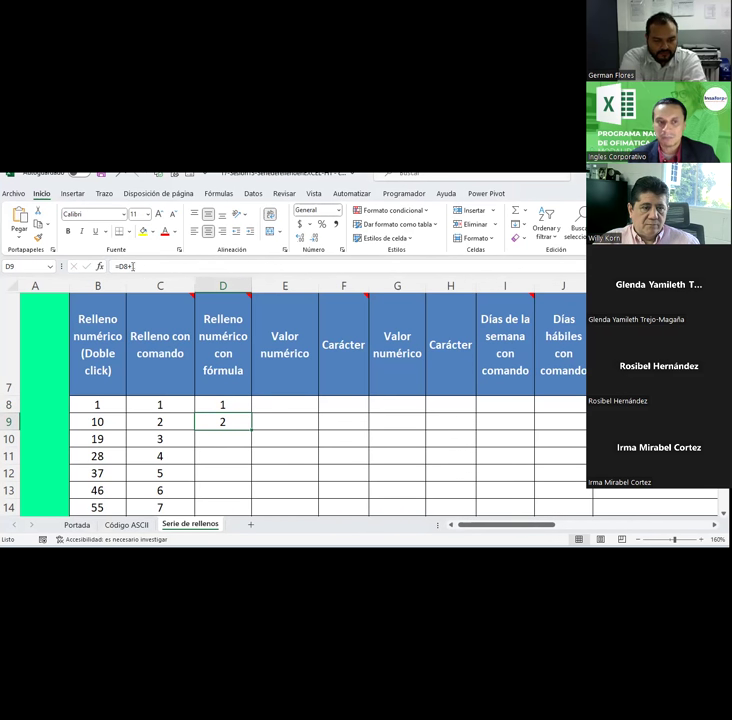
pyautogui.press('BackSpace')
pyautogui.write('5')
pyautogui.press('Return')
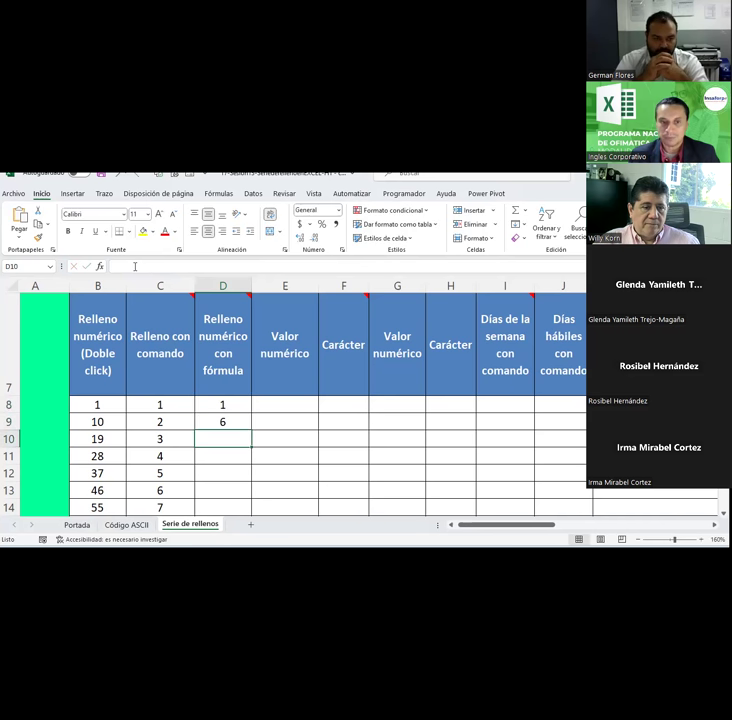
pyautogui.click(233, 426)
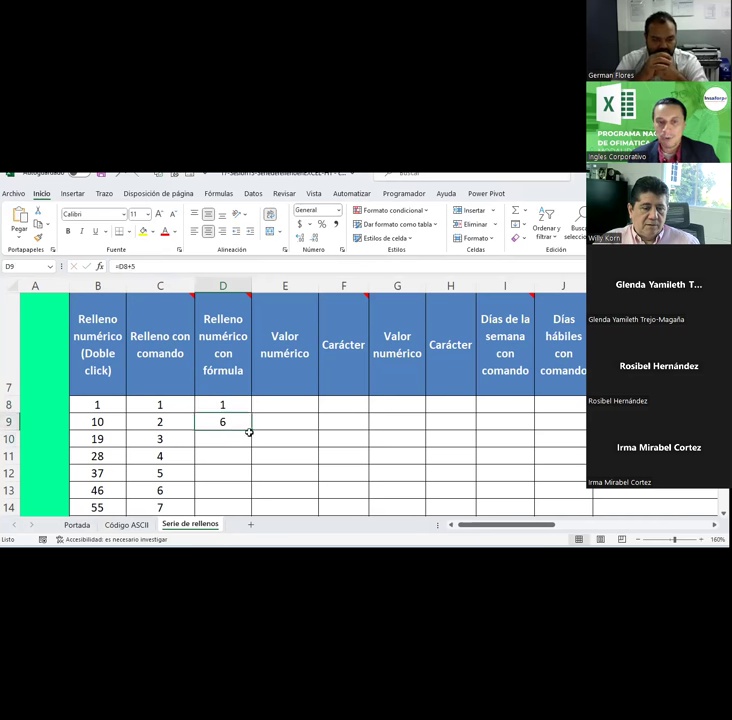
pyautogui.doubleClick(251, 430)
pyautogui.scroll(-2, 319, 428)
pyautogui.scroll(-3, 319, 428)
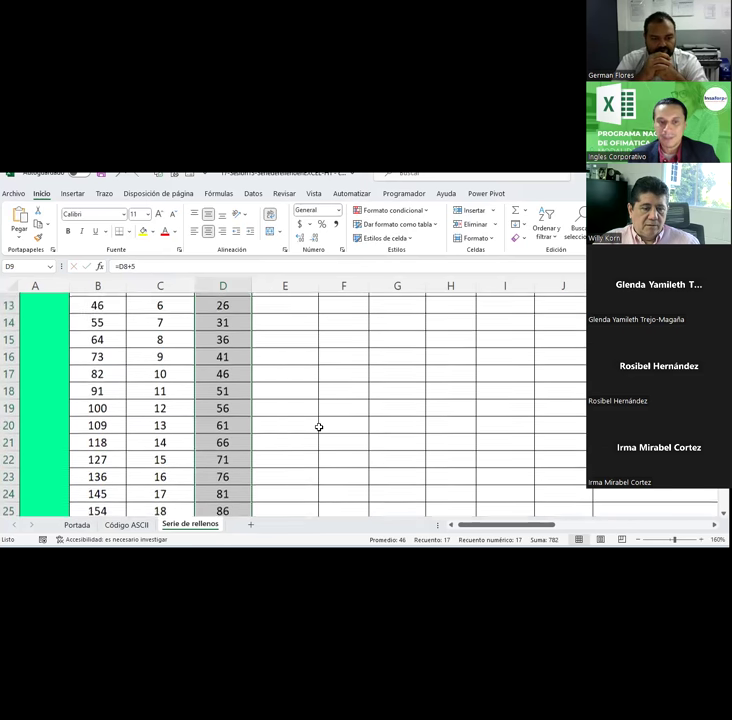
pyautogui.click(230, 433)
pyautogui.scroll(2, 230, 397)
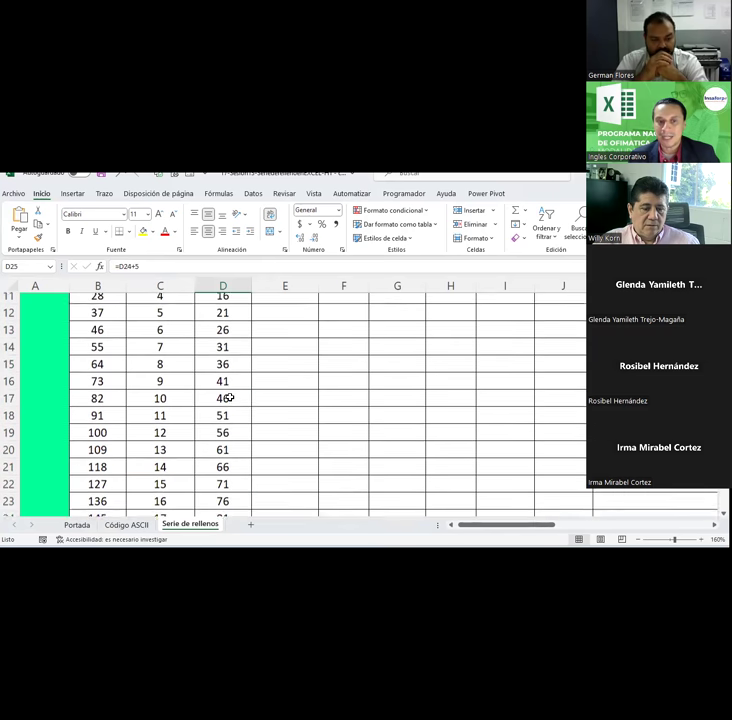
# Step: Delete row 16 of the table and refill the formulas below D15 to clear #REF! errors
pyautogui.click(9, 387)
pyautogui.rightClick(9, 387)
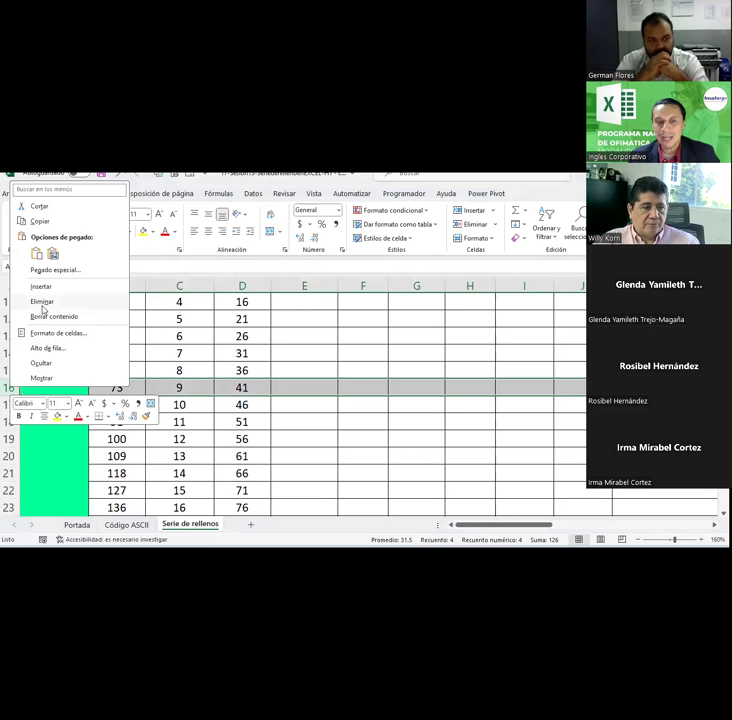
pyautogui.click(41, 302)
pyautogui.click(247, 372)
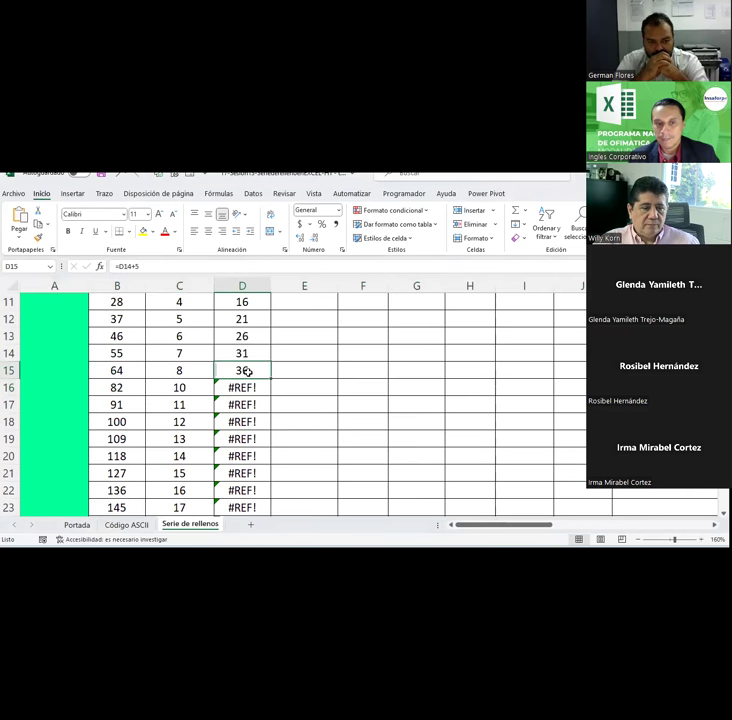
pyautogui.doubleClick(270, 377)
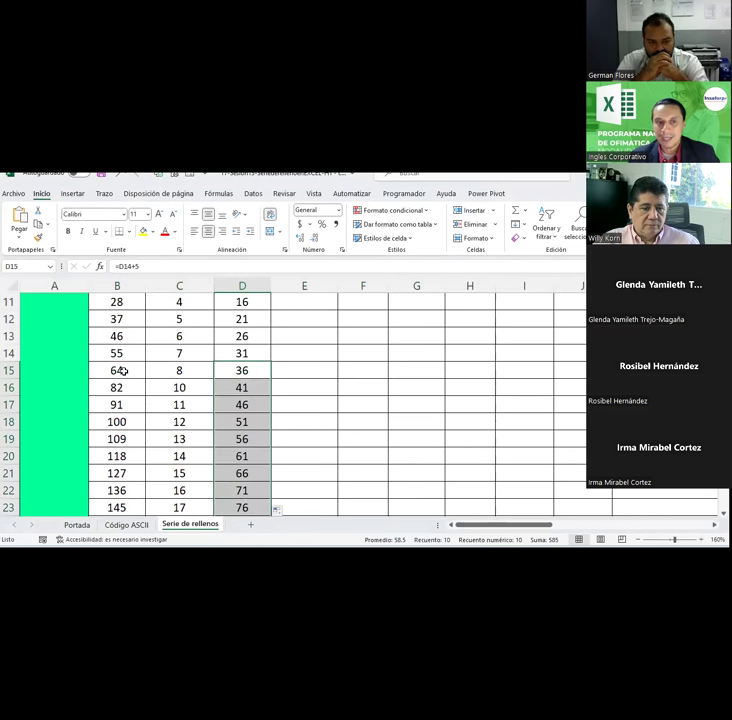
# Step: Refill column B with the unbroken 1, 10, 19… series
pyautogui.click(123, 371)
pyautogui.doubleClick(147, 379)
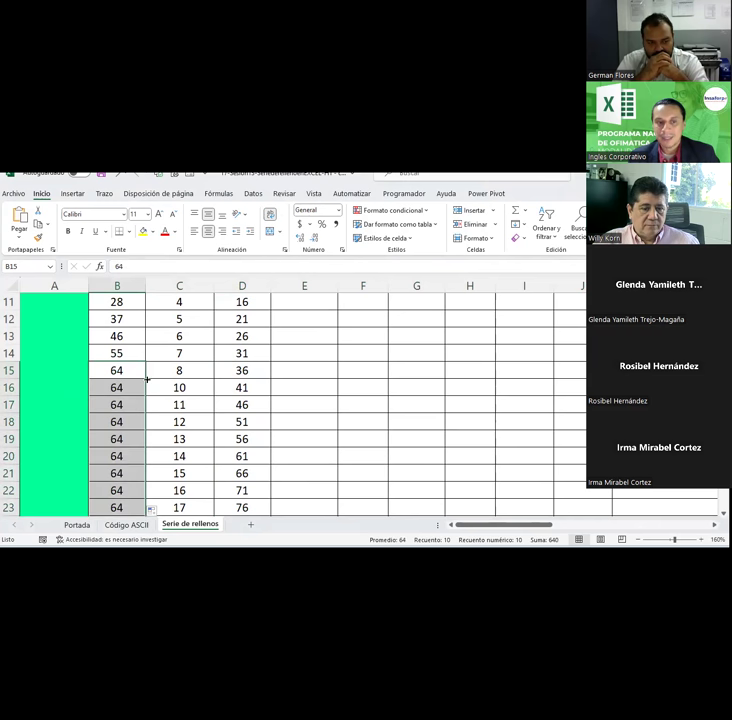
pyautogui.scroll(-1, 147, 379)
pyautogui.scroll(2, 145, 370)
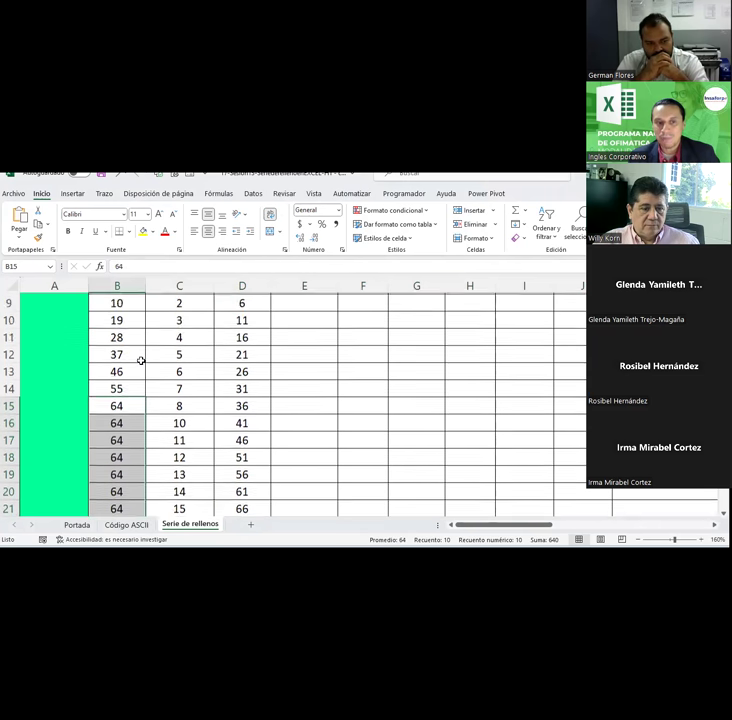
pyautogui.scroll(1, 141, 361)
pyautogui.moveTo(140, 360); pyautogui.dragTo(139, 369)
pyautogui.doubleClick(145, 379)
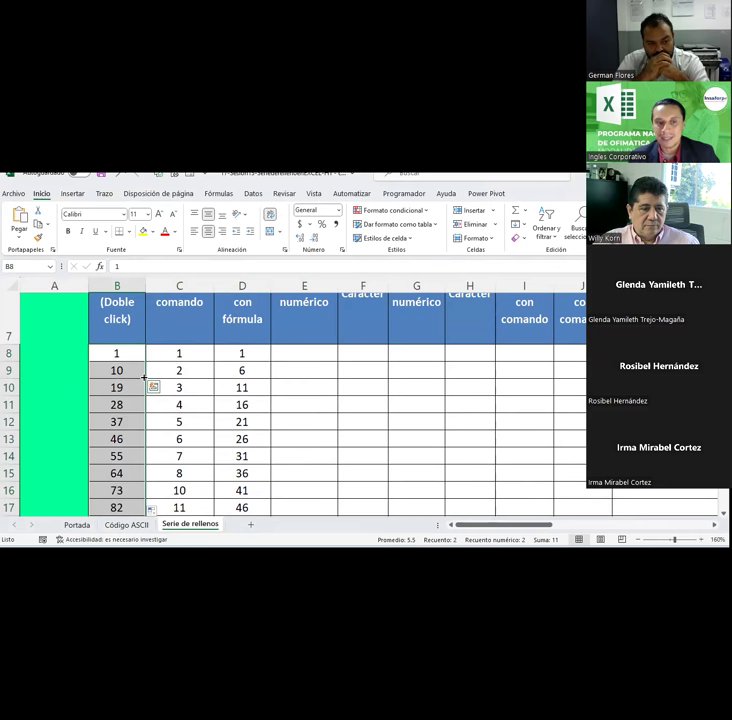
pyautogui.scroll(-1, 145, 378)
pyautogui.scroll(-1, 142, 379)
pyautogui.scroll(1, 164, 430)
pyautogui.scroll(1, 225, 404)
pyautogui.scroll(1, 256, 374)
# Step: Refill column D's step-of-5 formula from D9 down to row 24
pyautogui.click(257, 372)
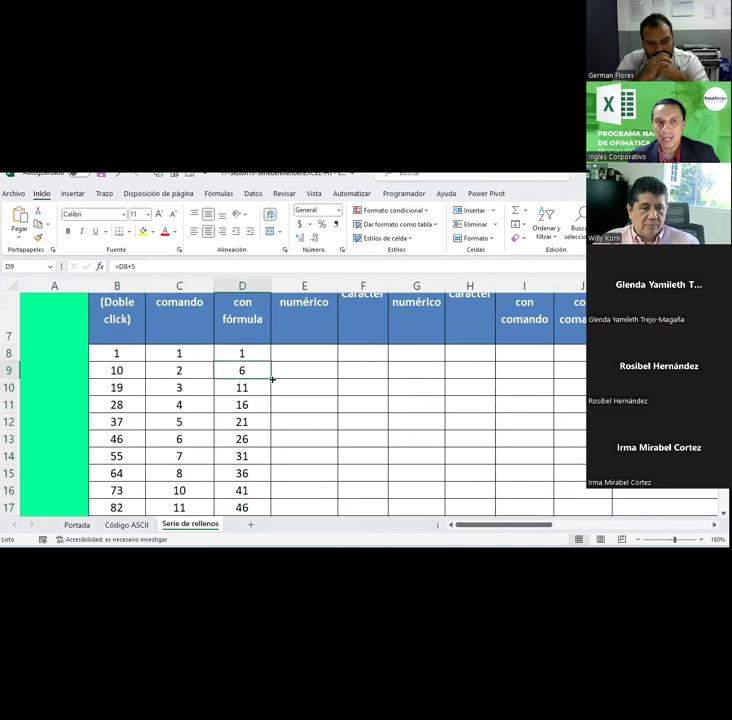
pyautogui.doubleClick(273, 379)
pyautogui.scroll(-2, 271, 380)
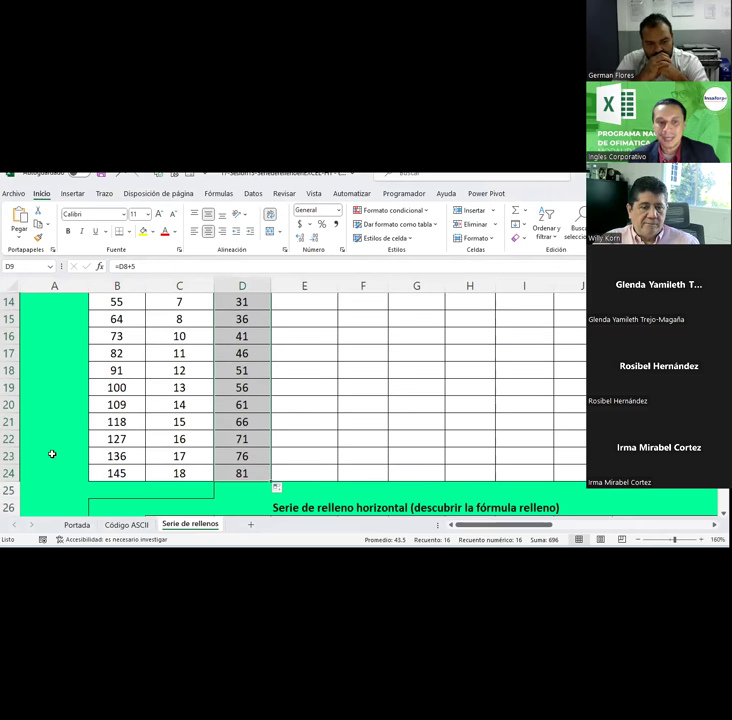
# Step: Insert a blank row at 24 and extend D22's formula into it
pyautogui.click(10, 477)
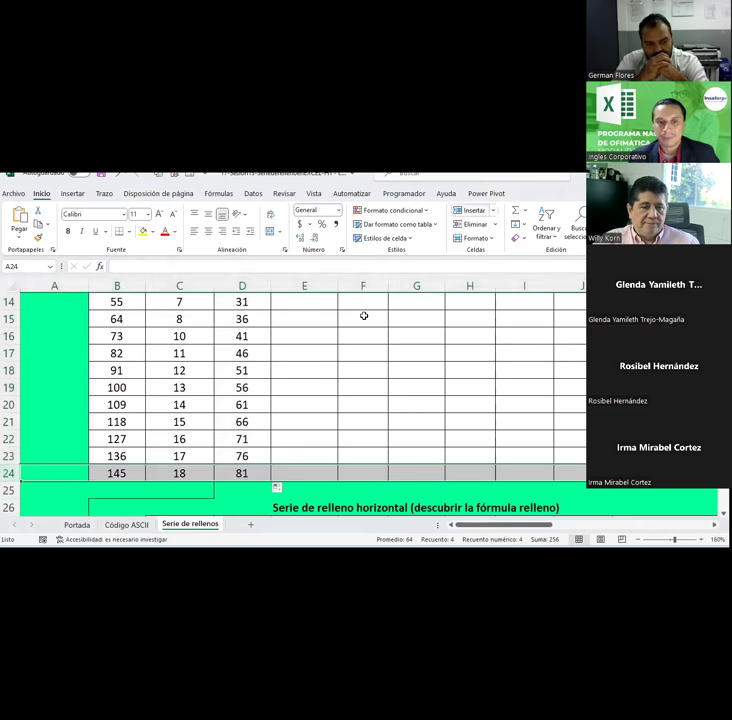
pyautogui.hotkey('ctrl', '+')
pyautogui.click(251, 439)
pyautogui.moveTo(271, 446); pyautogui.dragTo(266, 495)
pyautogui.scroll(3, 113, 432)
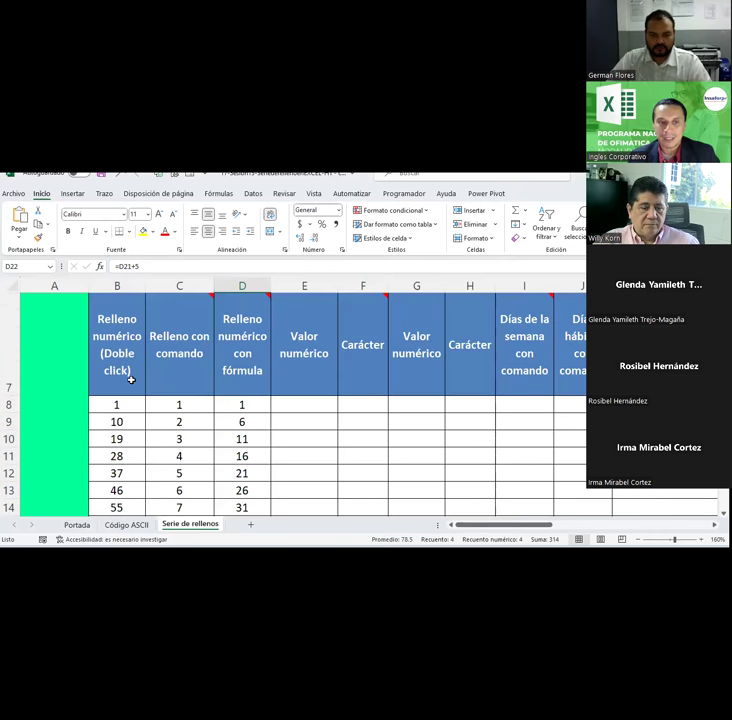
pyautogui.moveTo(119, 409); pyautogui.dragTo(119, 420)
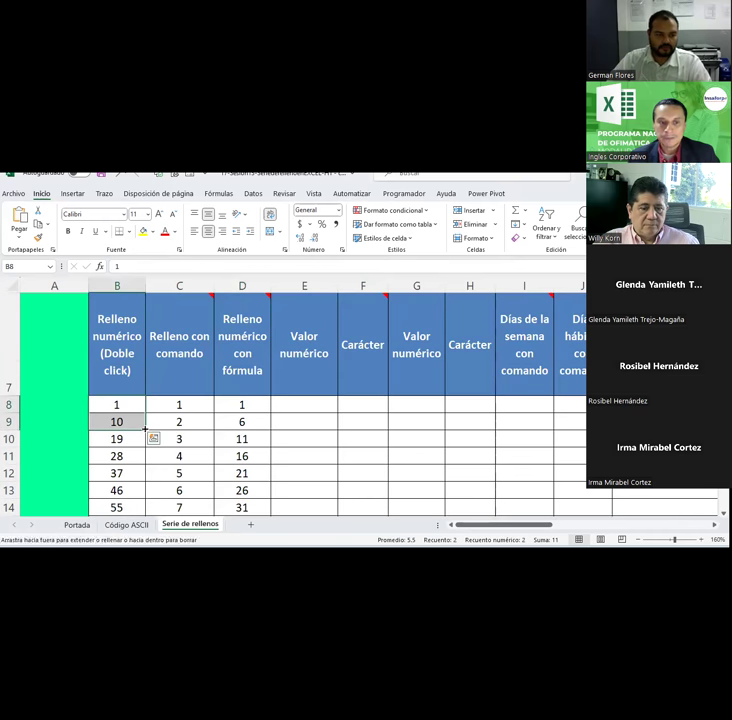
pyautogui.doubleClick(145, 430)
pyautogui.scroll(-1, 145, 430)
pyautogui.doubleClick(147, 466)
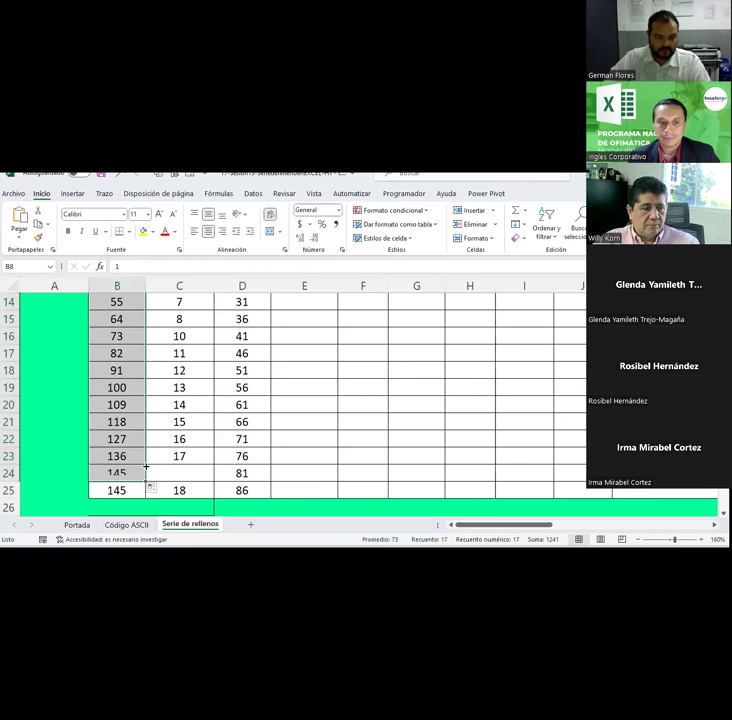
pyautogui.moveTo(144, 481); pyautogui.dragTo(147, 486)
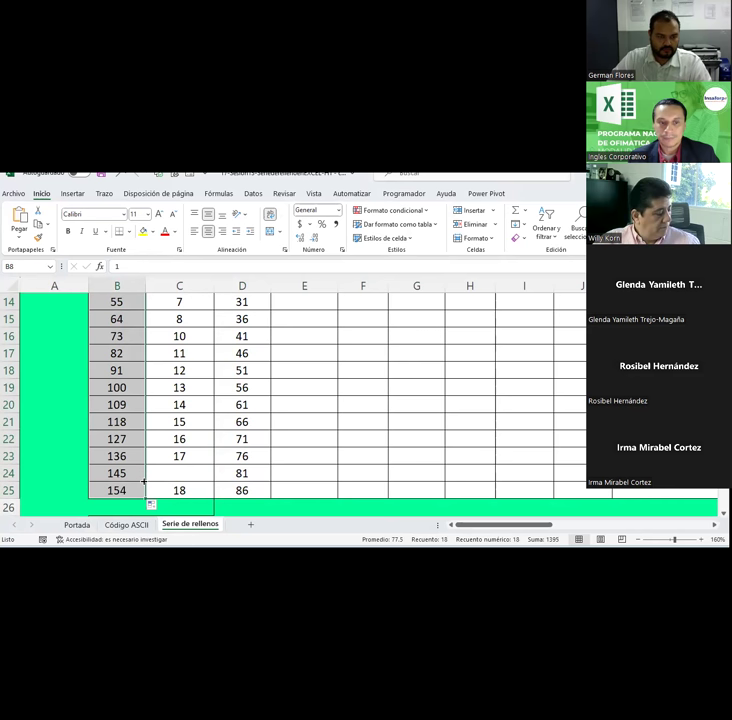
pyautogui.scroll(3, 200, 430)
pyautogui.moveTo(197, 403)
pyautogui.mouseDown()
pyautogui.moveTo(220, 480)
pyautogui.moveTo(196, 501)
pyautogui.mouseUp()
pyautogui.scroll(3, 244, 440)
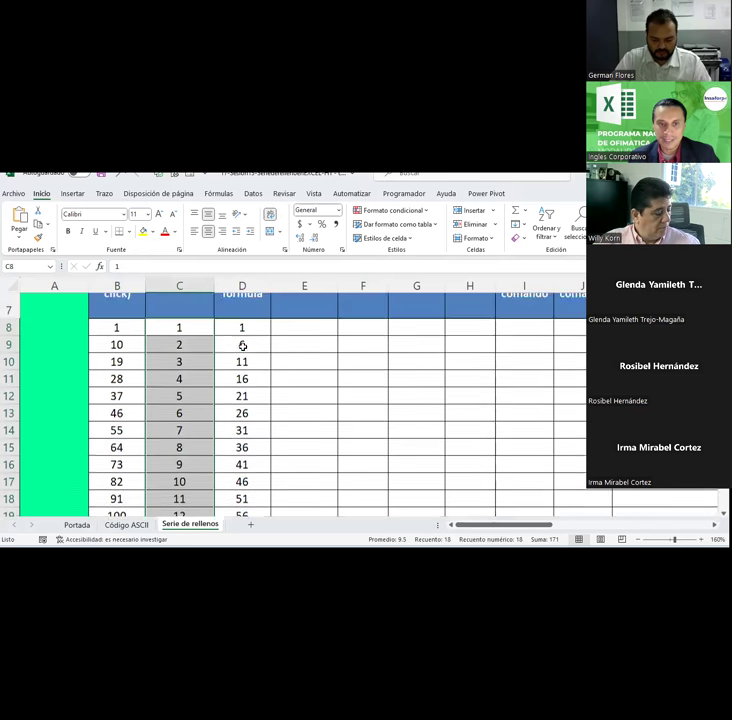
pyautogui.scroll(2, 243, 430)
pyautogui.click(243, 425)
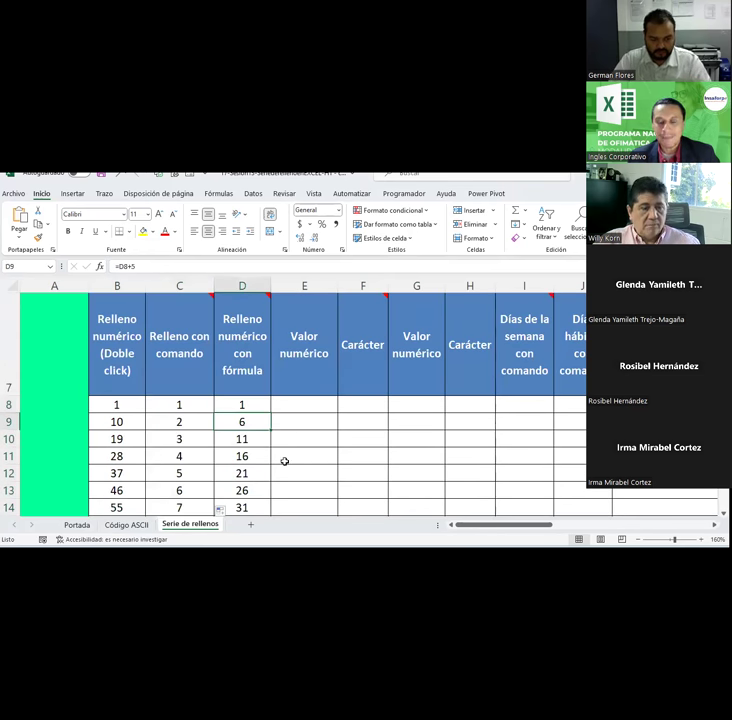
pyautogui.click(251, 402)
pyautogui.click(256, 425)
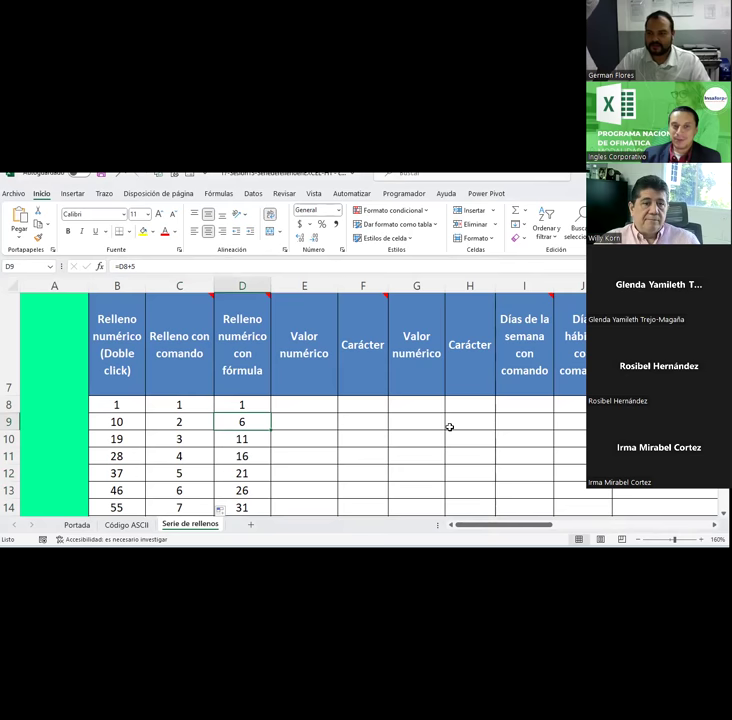
pyautogui.scroll(1, 449, 425)
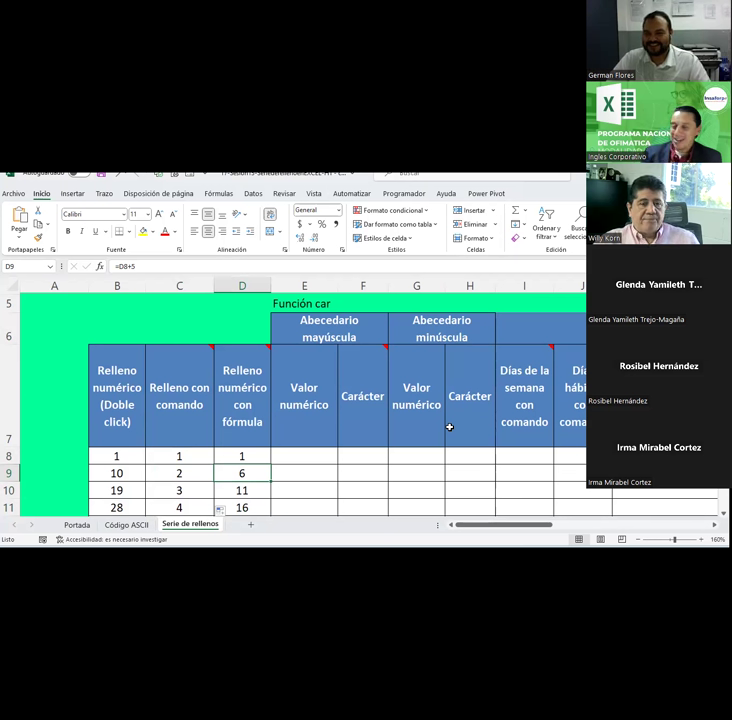
pyautogui.click(286, 456)
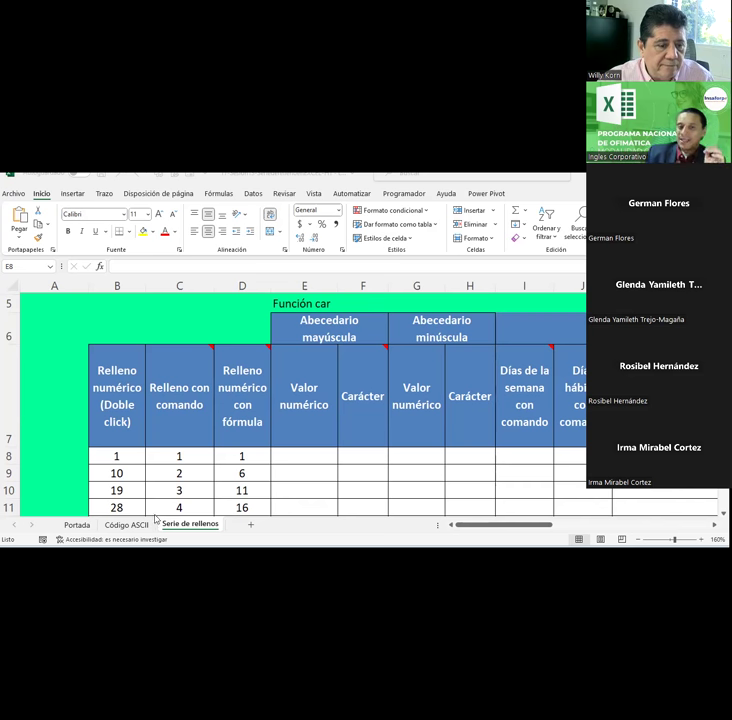
pyautogui.click(186, 461)
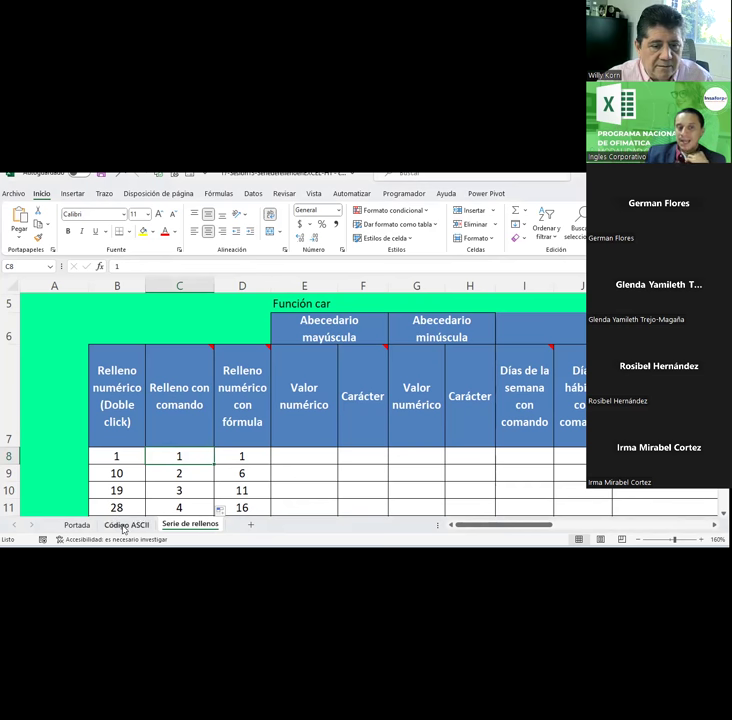
# Step: Switch to the Código ASCII sheet and scroll through its character code table
pyautogui.click(124, 526)
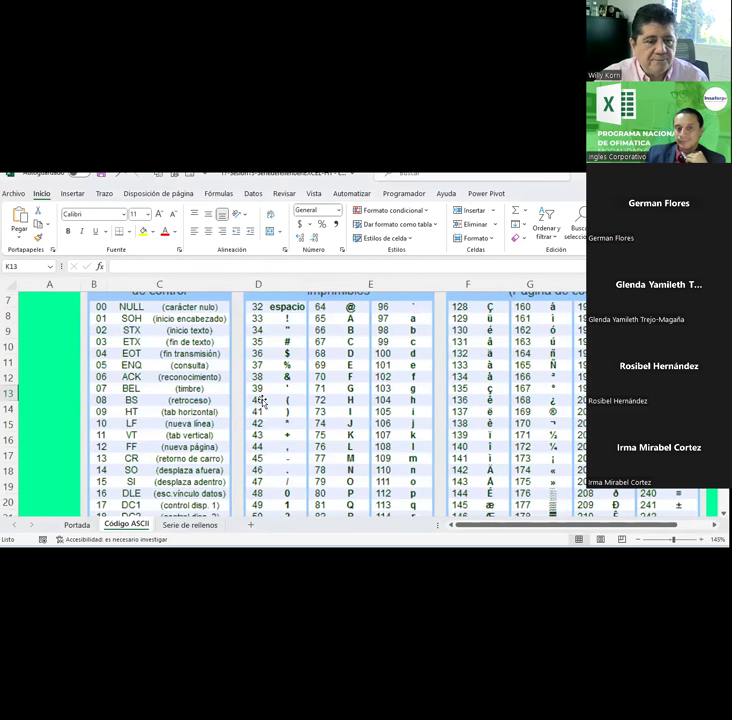
pyautogui.scroll(2, 261, 400)
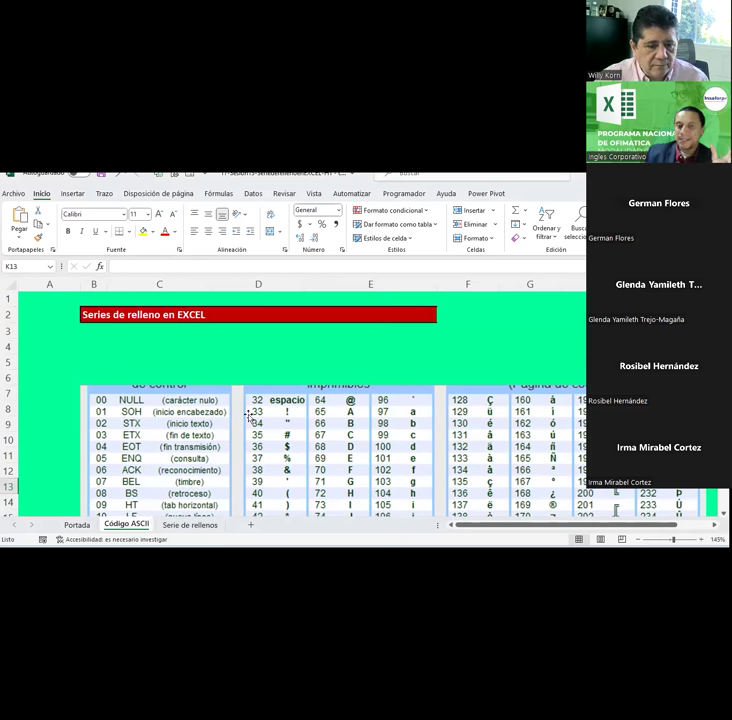
pyautogui.scroll(-2, 250, 414)
pyautogui.scroll(-3, 250, 414)
pyautogui.scroll(-4, 250, 414)
pyautogui.scroll(3, 250, 414)
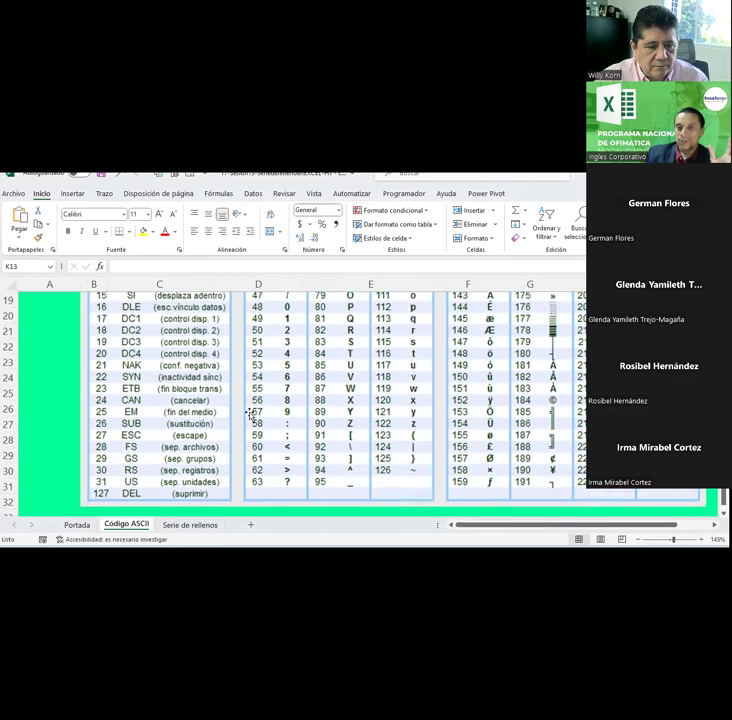
pyautogui.scroll(3, 250, 414)
pyautogui.scroll(3, 250, 414)
pyautogui.scroll(-1, 250, 414)
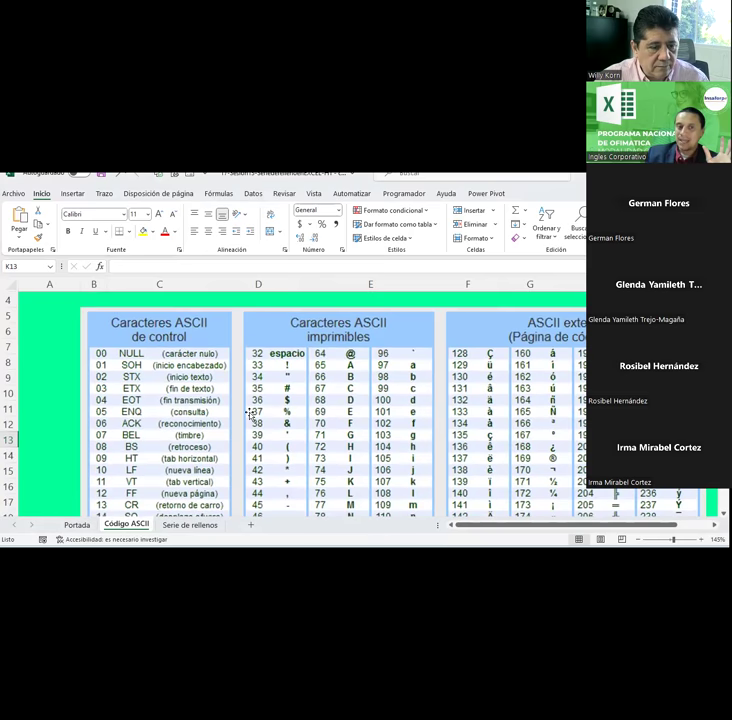
pyautogui.scroll(-1, 250, 414)
pyautogui.scroll(2, 250, 414)
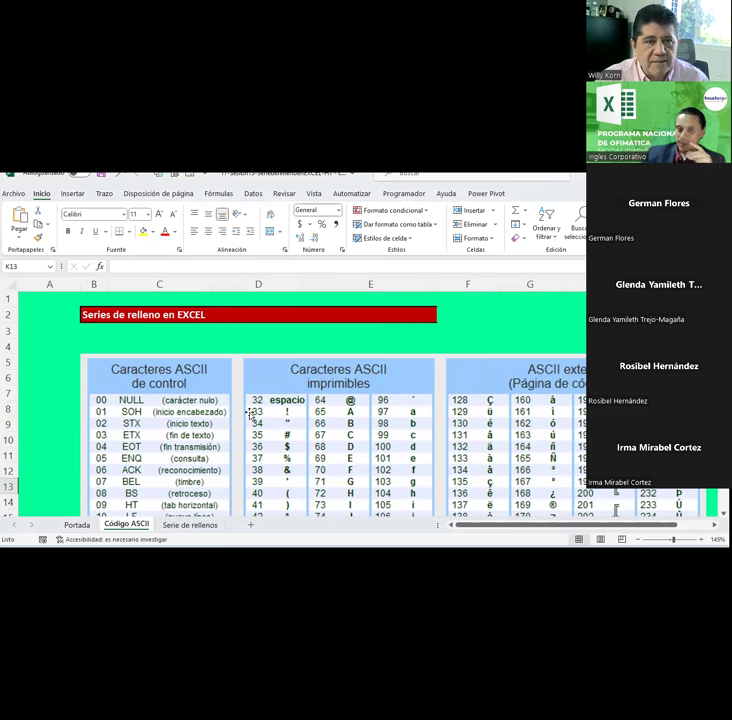
# Step: Scroll back to the printable characters and bring up the Trazo (Draw) tools
pyautogui.scroll(-3, 305, 437)
pyautogui.scroll(-1, 297, 446)
pyautogui.scroll(-1, 295, 449)
pyautogui.scroll(-1, 296, 453)
pyautogui.scroll(4, 299, 479)
pyautogui.scroll(1, 306, 466)
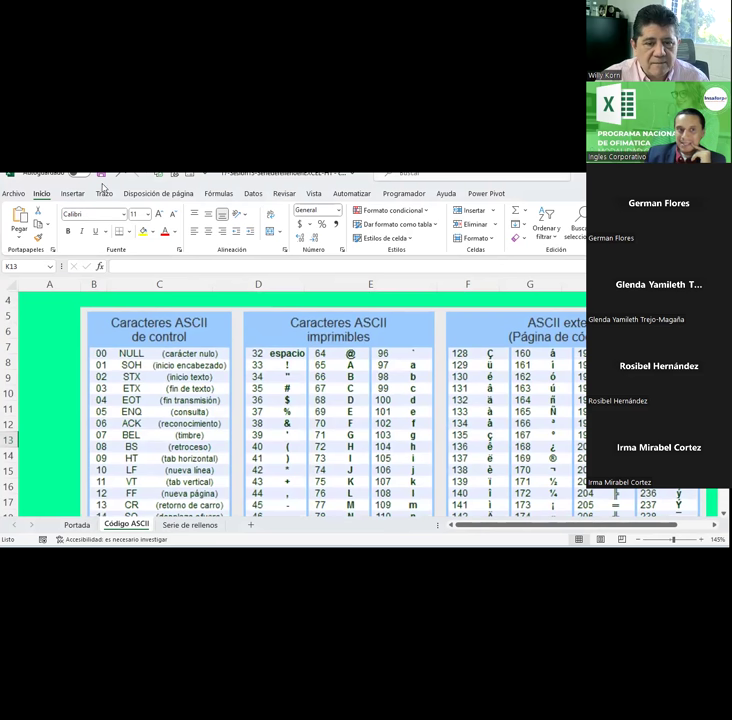
pyautogui.click(72, 194)
pyautogui.click(104, 193)
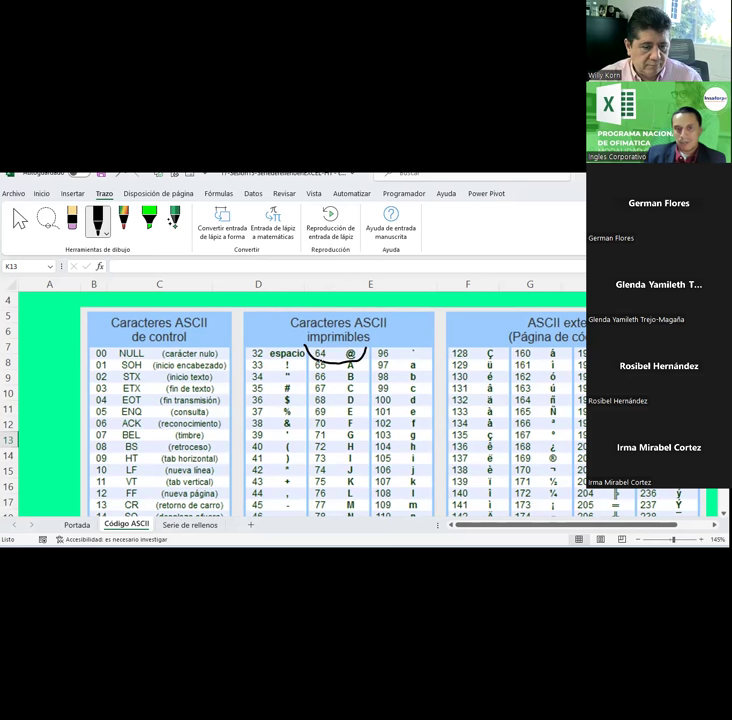
# Step: Delete the ink arc around code 64 @ and select the green highlighter pen
pyautogui.click(20, 218)
pyautogui.click(335, 355)
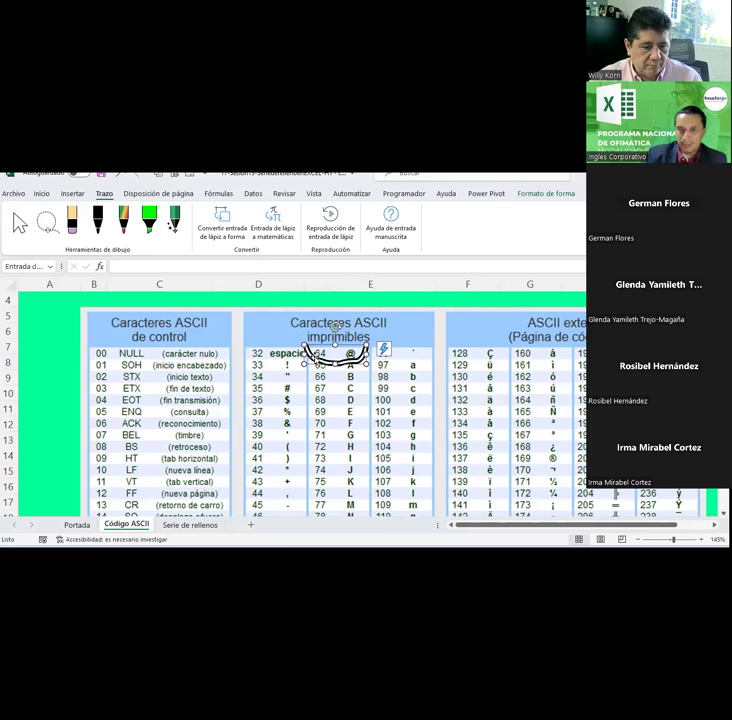
pyautogui.press('Delete')
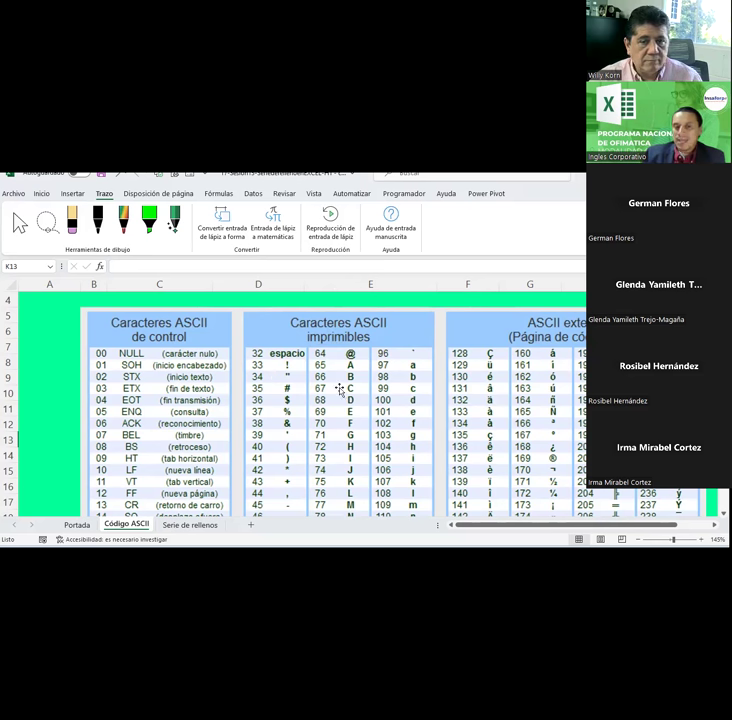
pyautogui.click(150, 222)
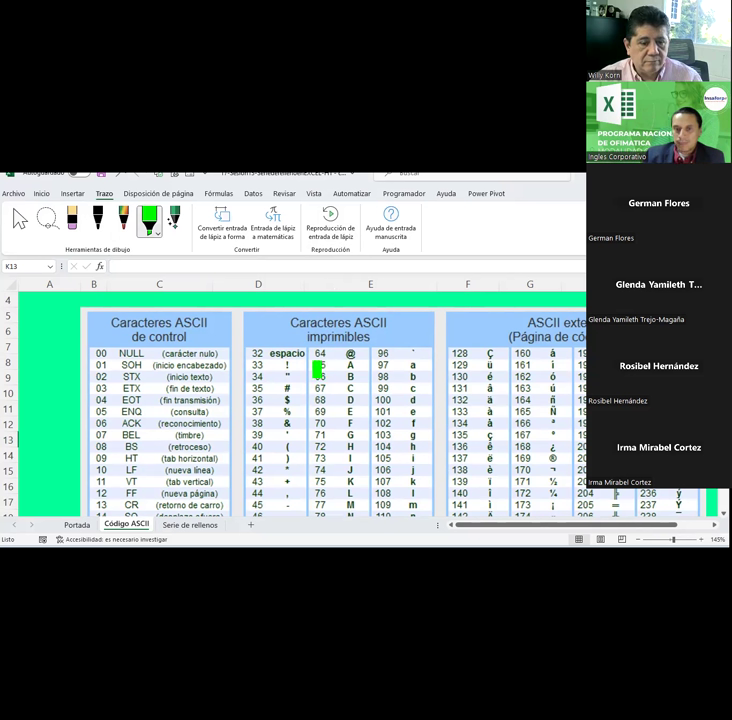
# Step: Highlight the uppercase codes from 65 A downward in green
pyautogui.moveTo(318, 369); pyautogui.dragTo(349, 372)
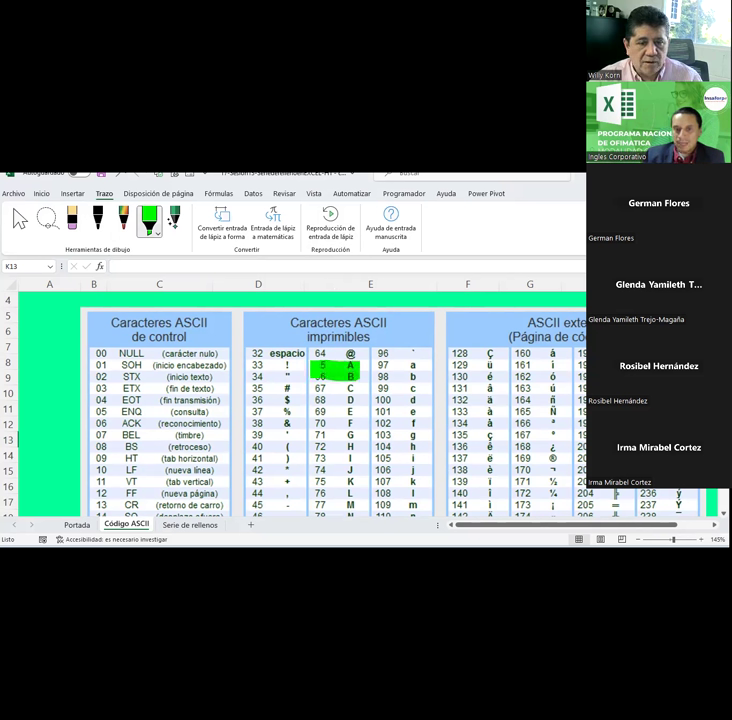
pyautogui.moveTo(357, 400)
pyautogui.mouseDown()
pyautogui.moveTo(316, 397)
pyautogui.moveTo(345, 418)
pyautogui.moveTo(330, 438)
pyautogui.moveTo(345, 470)
pyautogui.moveTo(335, 474)
pyautogui.moveTo(345, 506)
pyautogui.moveTo(325, 495)
pyautogui.moveTo(320, 508)
pyautogui.mouseUp()
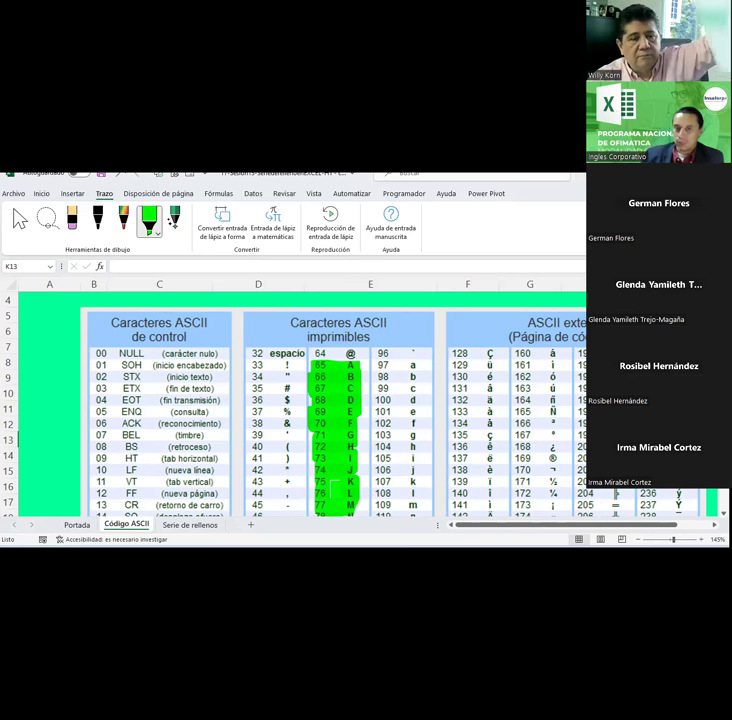
pyautogui.press('Escape')
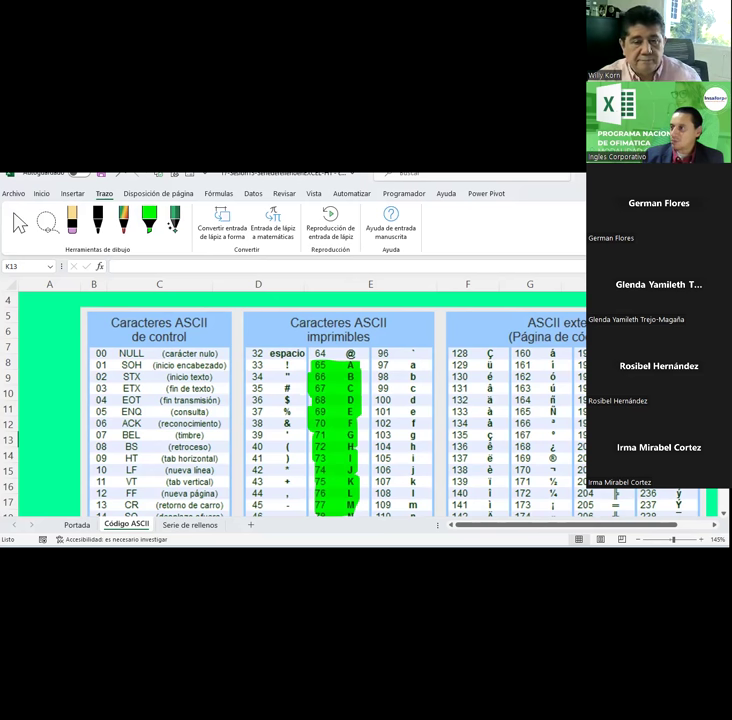
# Step: Continue the green highlight down to 90 Z and leave ink mode
pyautogui.scroll(-3, 421, 365)
pyautogui.scroll(-1, 190, 275)
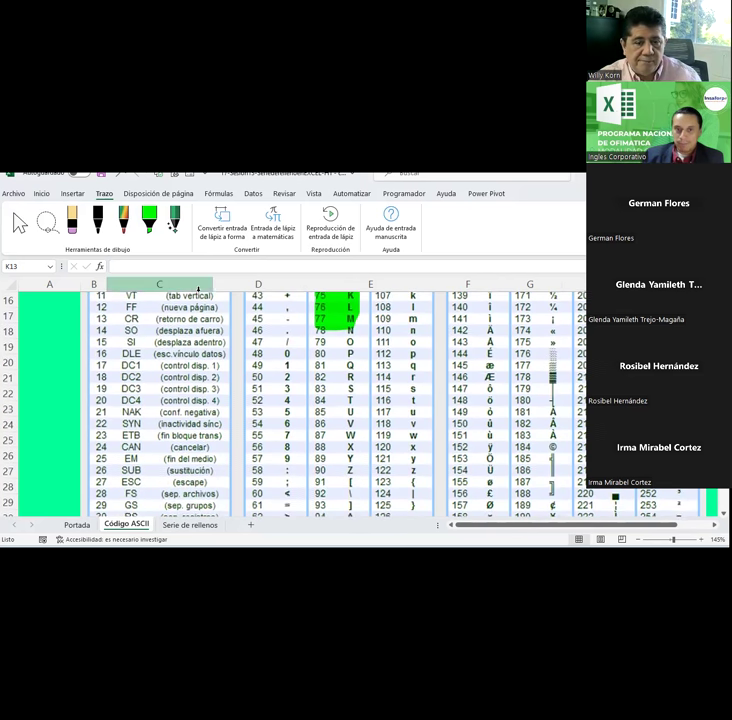
pyautogui.click(150, 218)
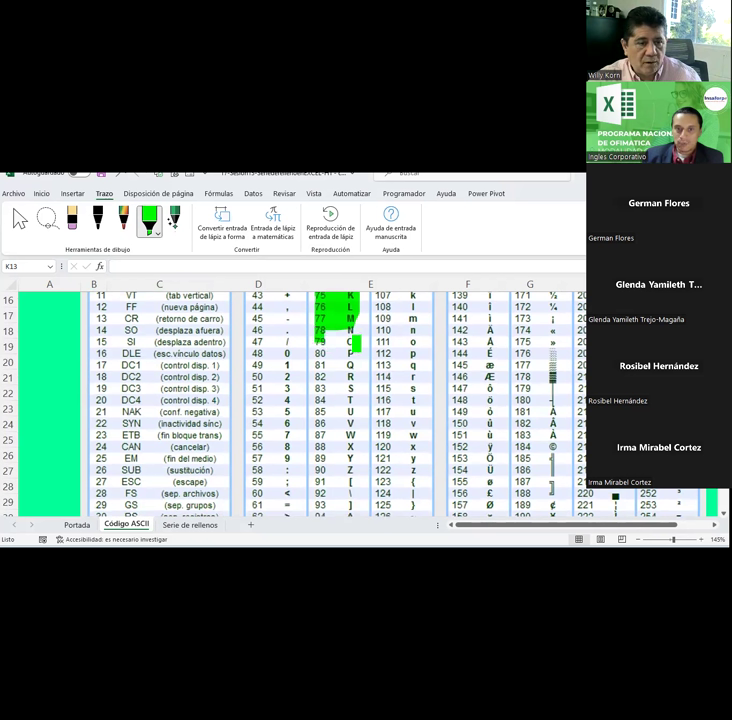
pyautogui.moveTo(352, 330)
pyautogui.mouseDown()
pyautogui.moveTo(335, 372)
pyautogui.moveTo(343, 455)
pyautogui.moveTo(337, 462)
pyautogui.moveTo(345, 470)
pyautogui.moveTo(328, 345)
pyautogui.moveTo(332, 425)
pyautogui.moveTo(340, 330)
pyautogui.moveTo(352, 468)
pyautogui.moveTo(330, 440)
pyautogui.mouseUp()
pyautogui.scroll(-2, 367, 421)
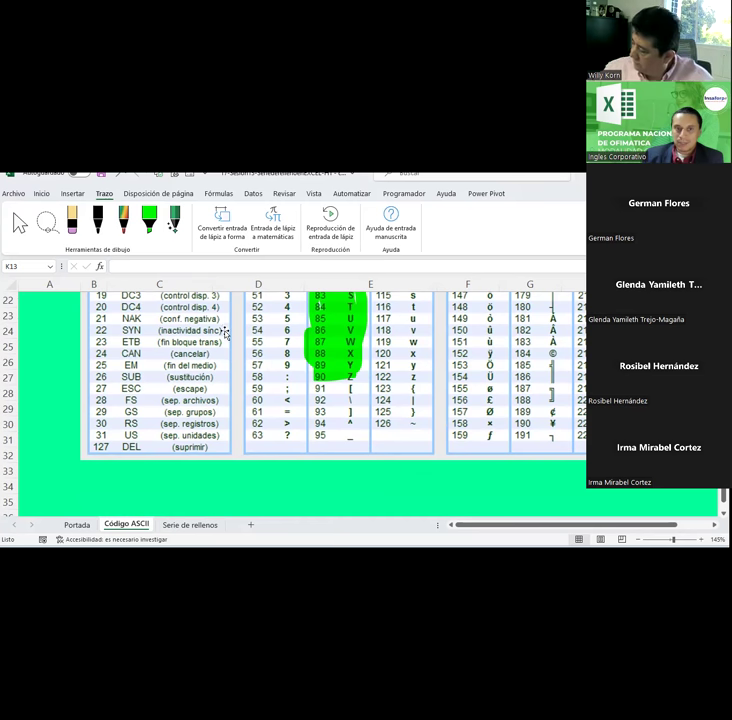
pyautogui.scroll(1, 300, 380)
pyautogui.click(149, 220)
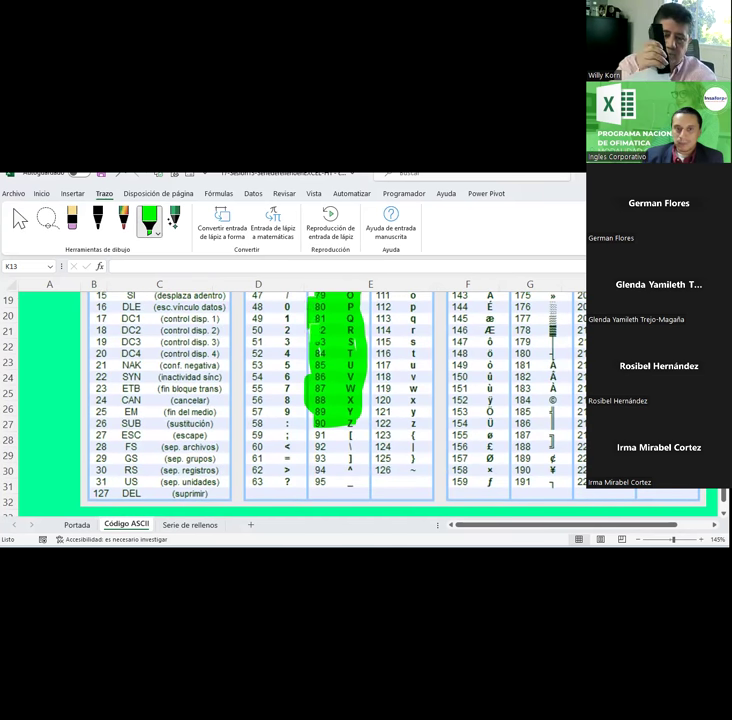
pyautogui.moveTo(330, 400); pyautogui.dragTo(345, 295)
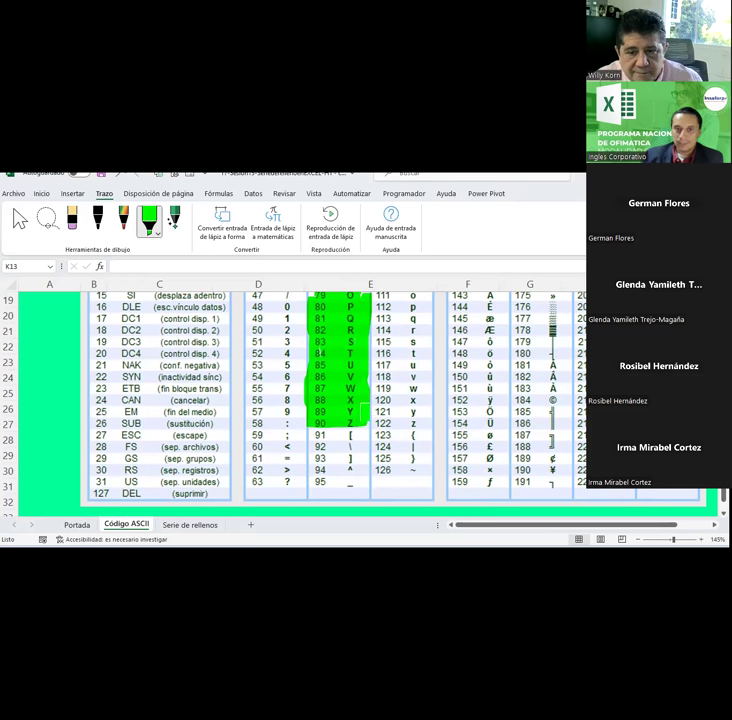
pyautogui.press('Escape')
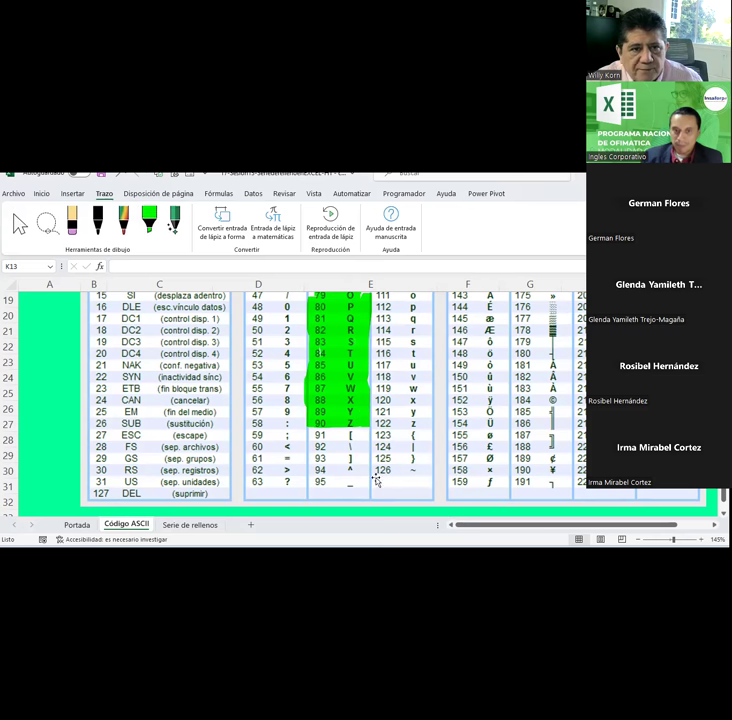
pyautogui.scroll(3, 487, 413)
pyautogui.scroll(1, 485, 415)
pyautogui.scroll(1, 433, 402)
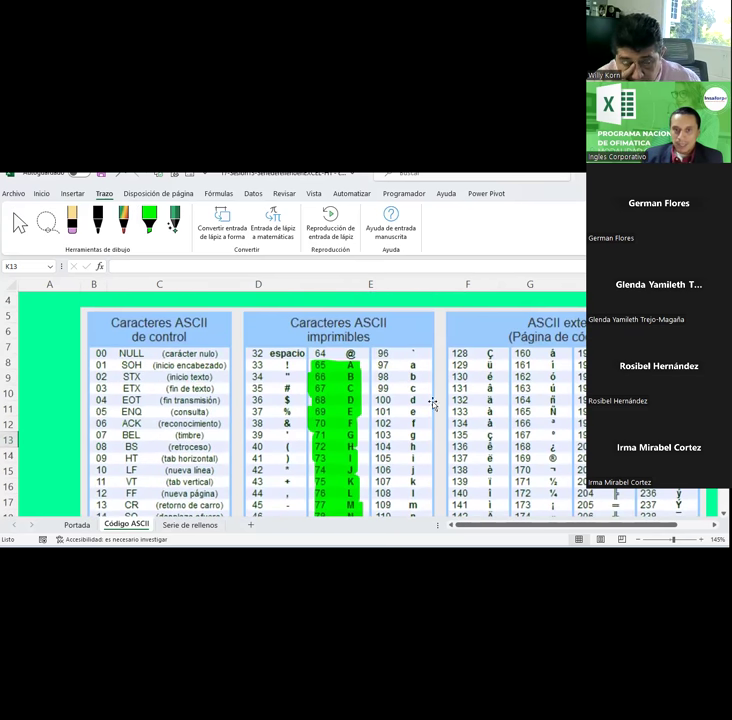
# Step: Switch the highlighter to yellow and mark codes 97 a and 98 b
pyautogui.click(149, 236)
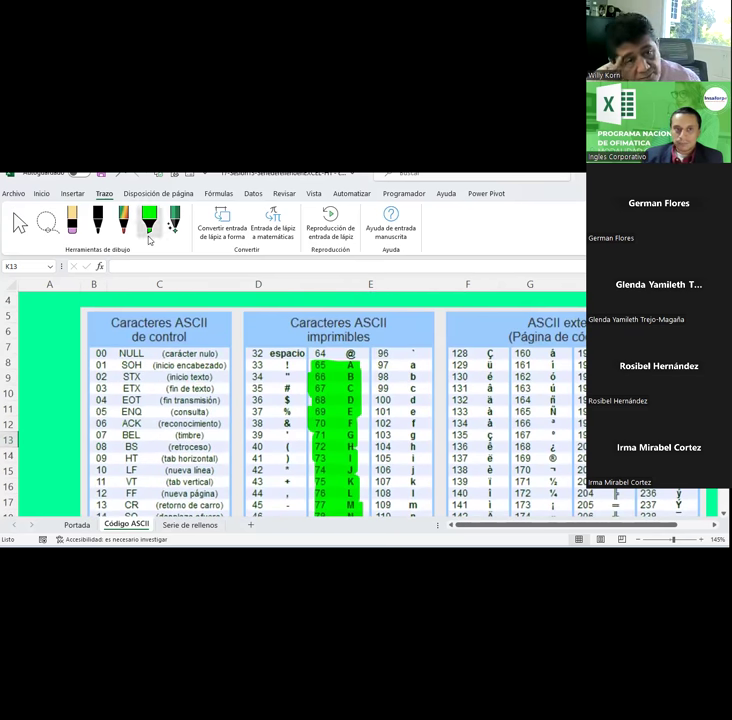
pyautogui.click(149, 238)
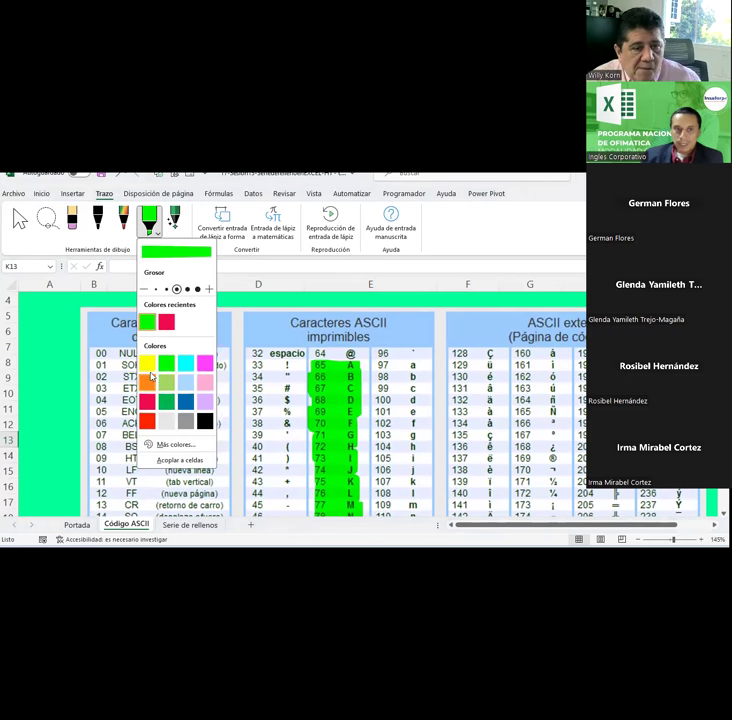
pyautogui.click(147, 362)
pyautogui.moveTo(380, 364)
pyautogui.mouseDown()
pyautogui.moveTo(410, 385)
pyautogui.moveTo(412, 500)
pyautogui.moveTo(385, 500)
pyautogui.moveTo(381, 430)
pyautogui.mouseUp()
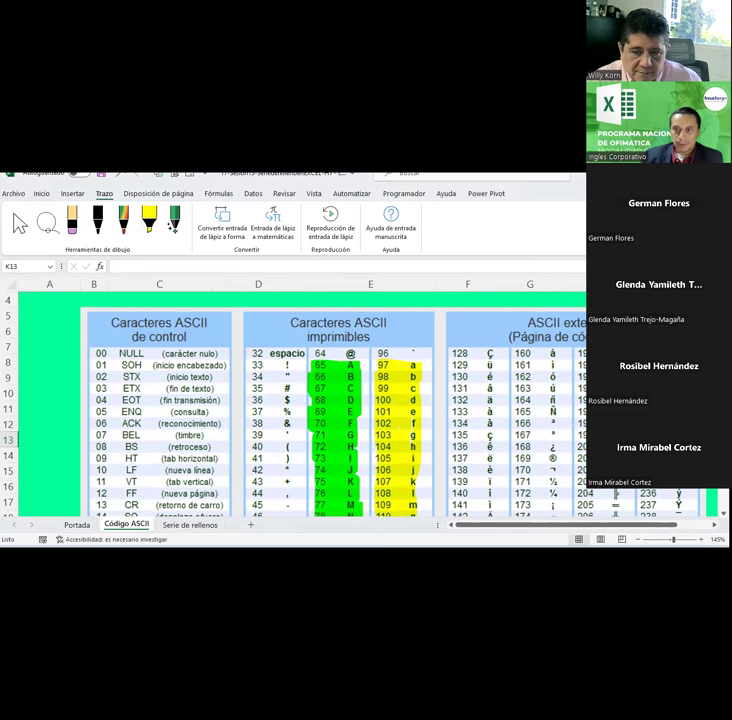
pyautogui.press('Escape')
# Step: Extend the yellow highlighting down the lowercase codes to 122 z
pyautogui.scroll(-5, 300, 400)
pyautogui.scroll(1, 272, 277)
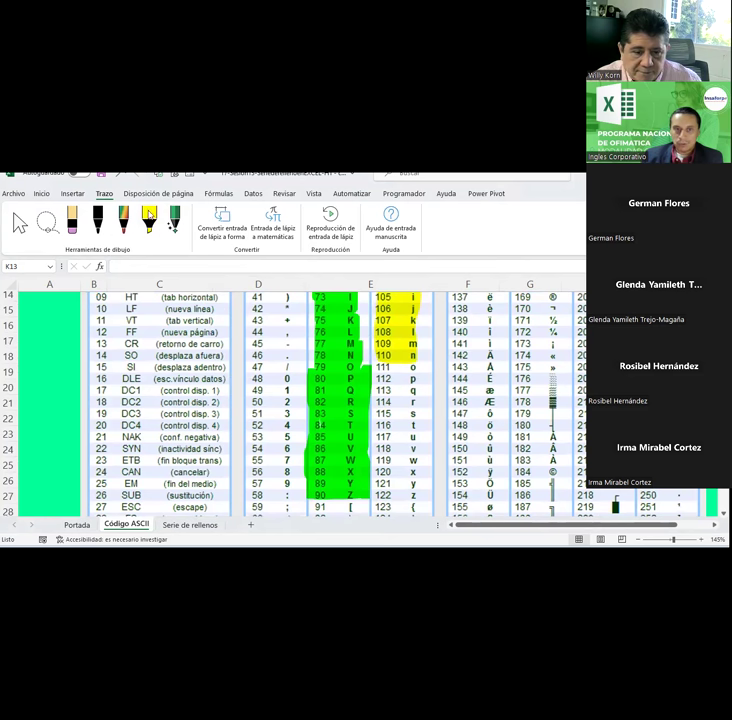
pyautogui.click(148, 214)
pyautogui.moveTo(385, 363); pyautogui.dragTo(413, 493)
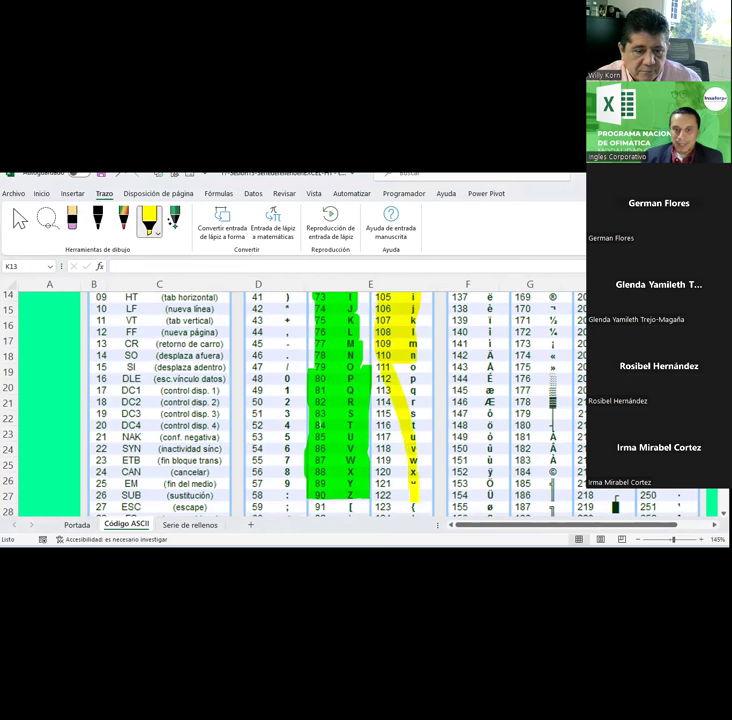
pyautogui.moveTo(405, 372); pyautogui.dragTo(400, 500)
pyautogui.moveTo(366, 452)
pyautogui.mouseDown()
pyautogui.moveTo(368, 444)
pyautogui.moveTo(398, 477)
pyautogui.mouseUp()
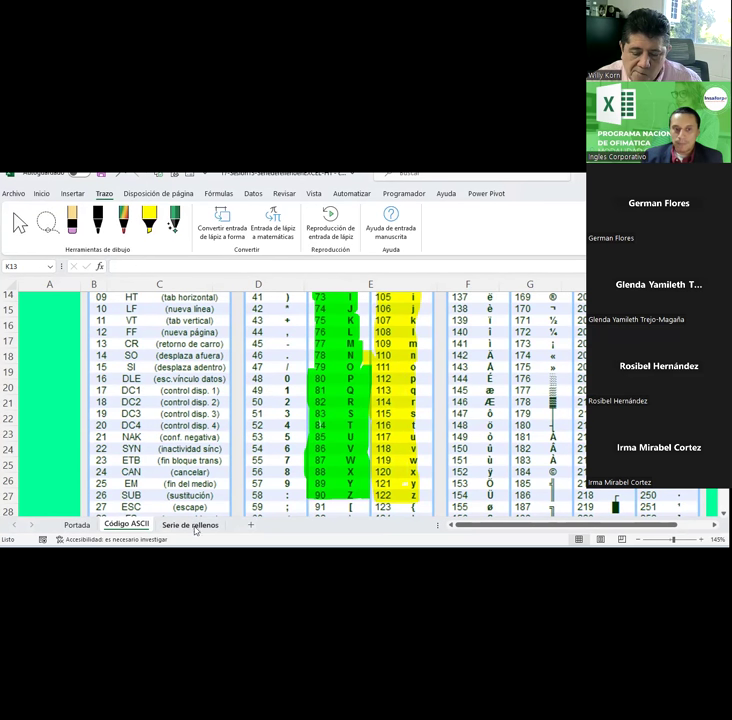
# Step: On the Serie de rellenos sheet, read the Carácter heading note and select E8
pyautogui.click(196, 527)
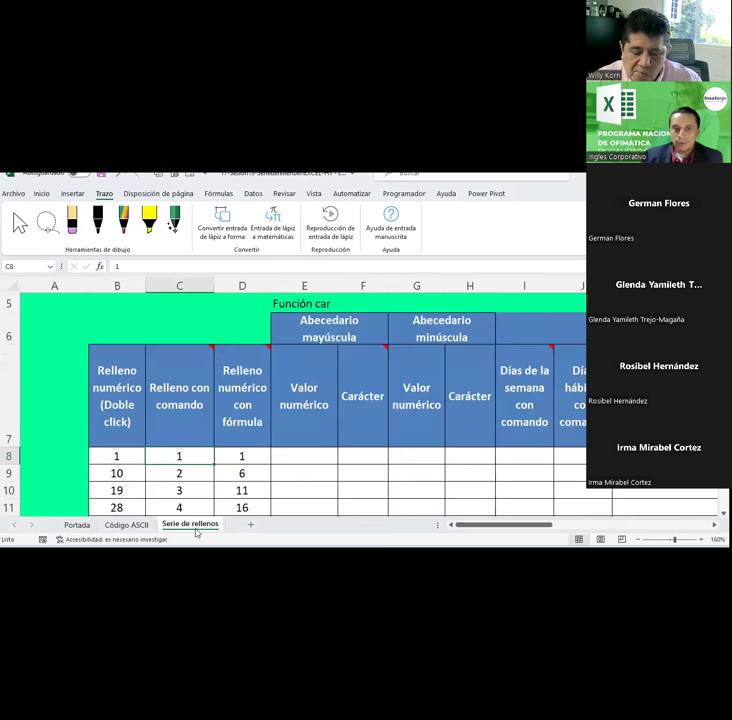
pyautogui.click(309, 306)
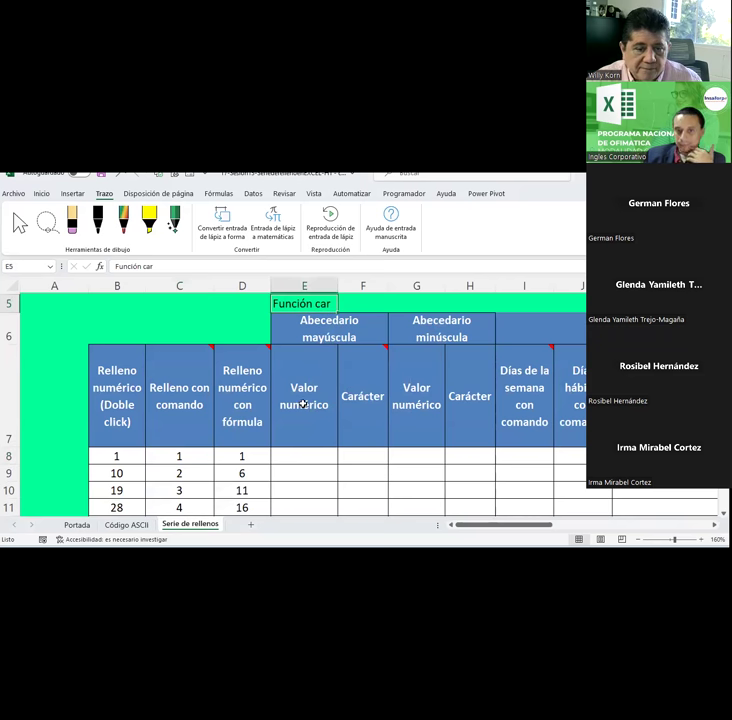
pyautogui.click(357, 373)
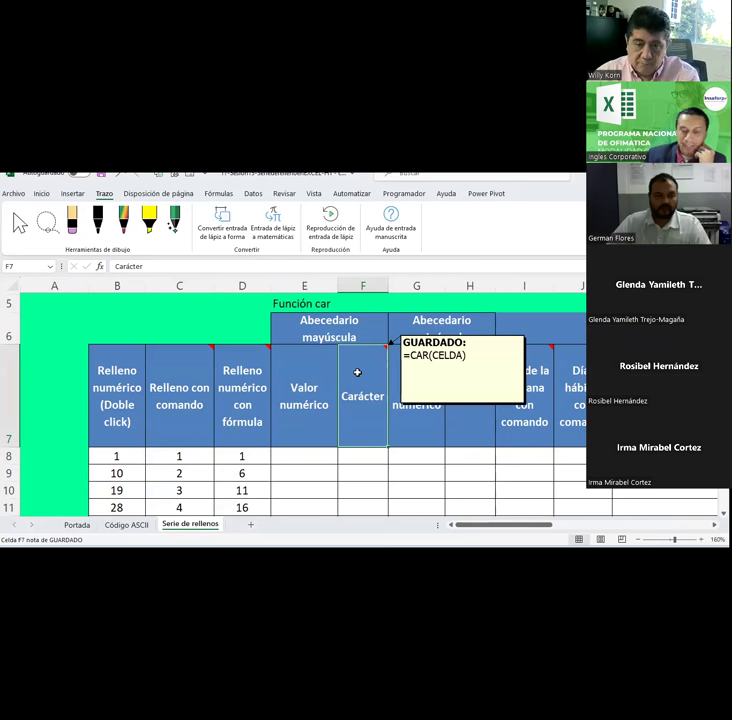
pyautogui.scroll(-1, 356, 409)
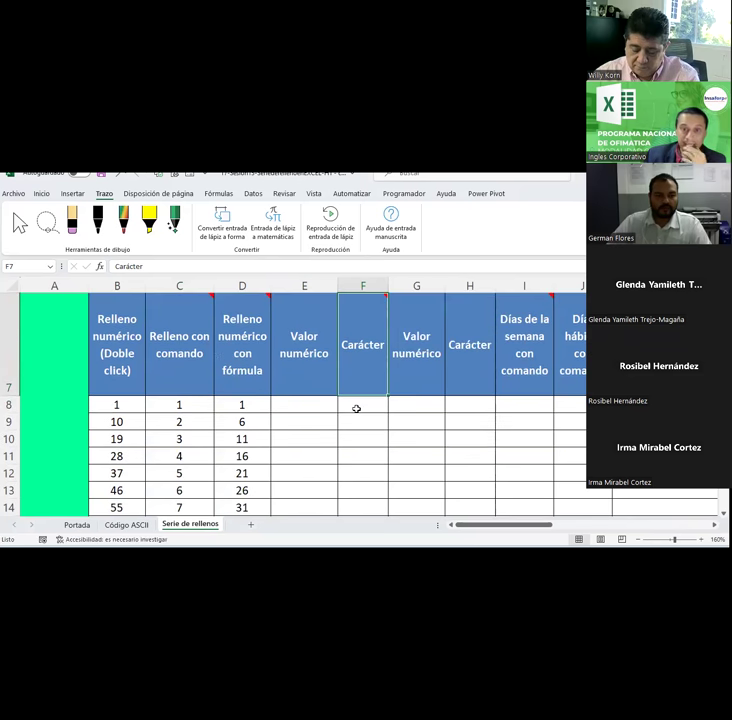
pyautogui.click(303, 404)
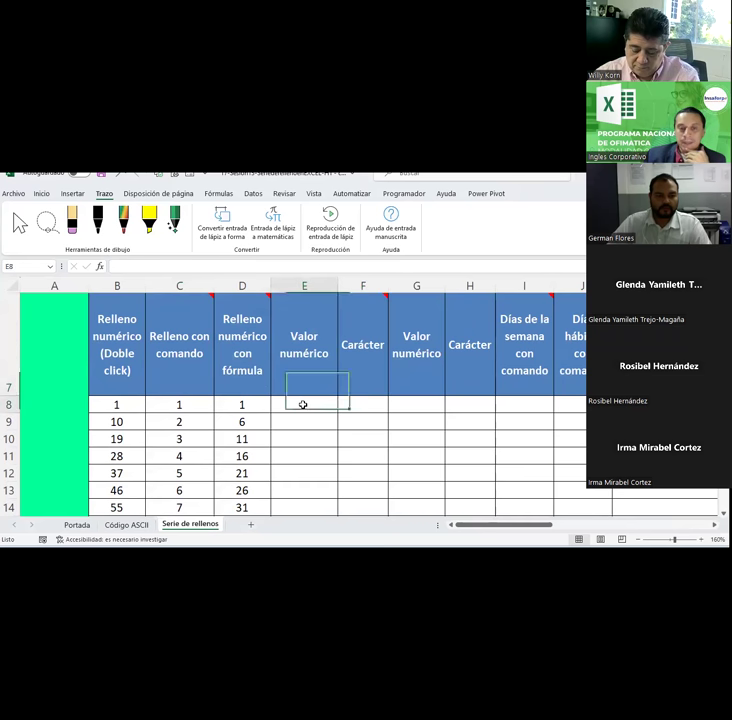
# Step: Flip between the Código ASCII and Serie de rellenos sheets to view the ASCII code table
pyautogui.click(140, 525)
pyautogui.scroll(2, 391, 426)
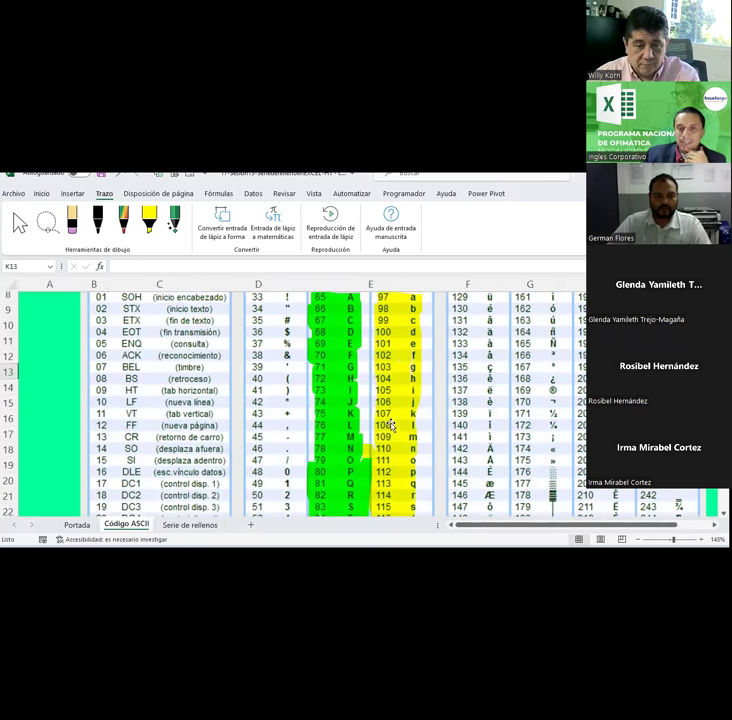
pyautogui.click(188, 525)
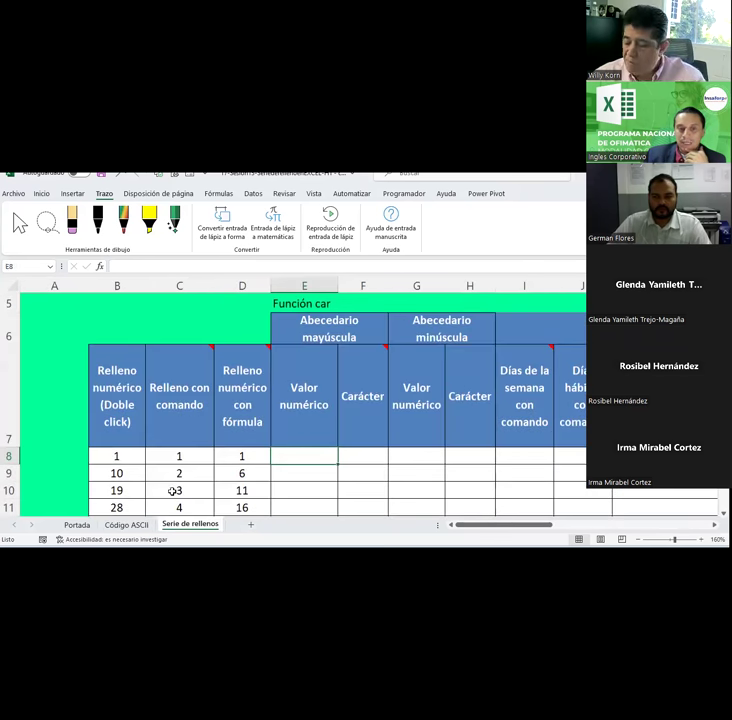
pyautogui.click(127, 525)
pyautogui.scroll(1, 315, 440)
pyautogui.scroll(1, 318, 420)
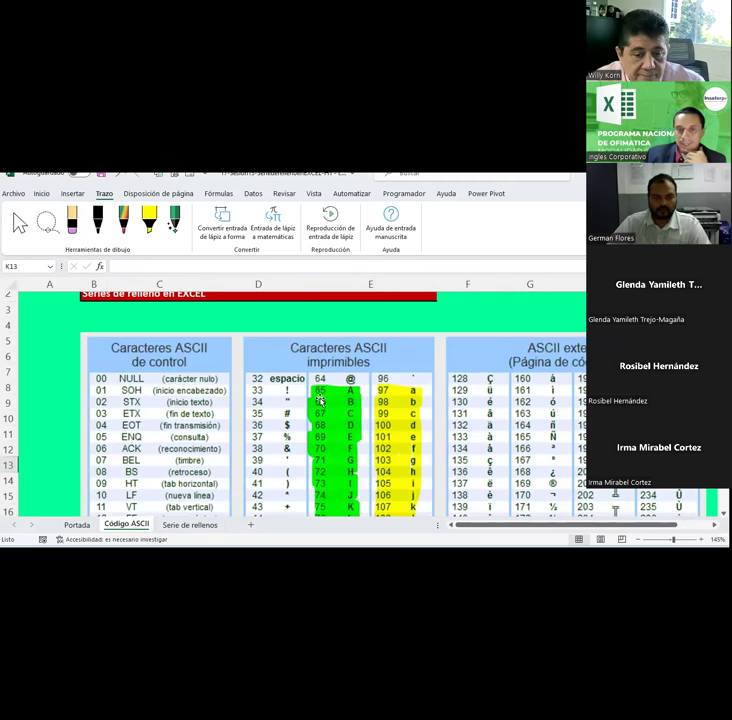
# Step: Enter 65 in E8 and the formula =+E8+1 in E9, giving 66
pyautogui.click(192, 526)
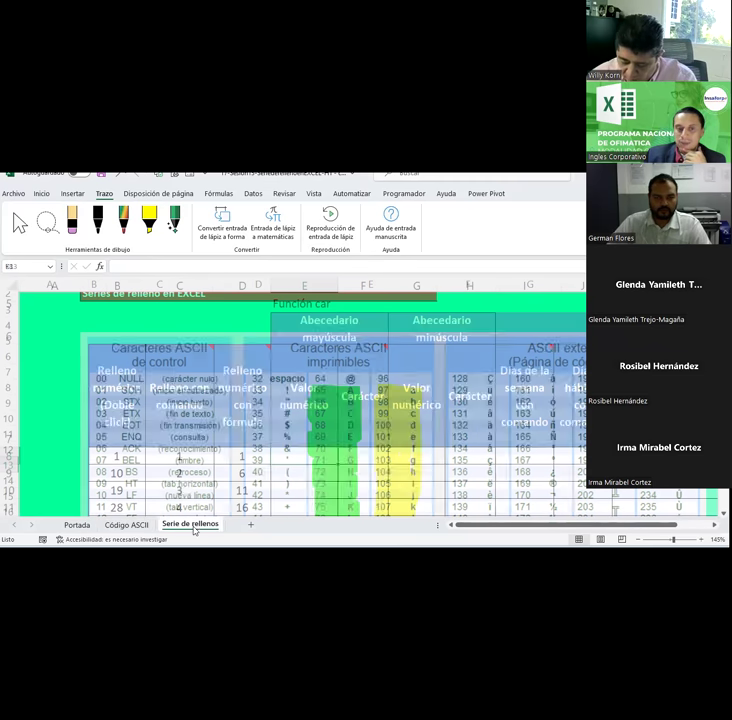
pyautogui.write('65')
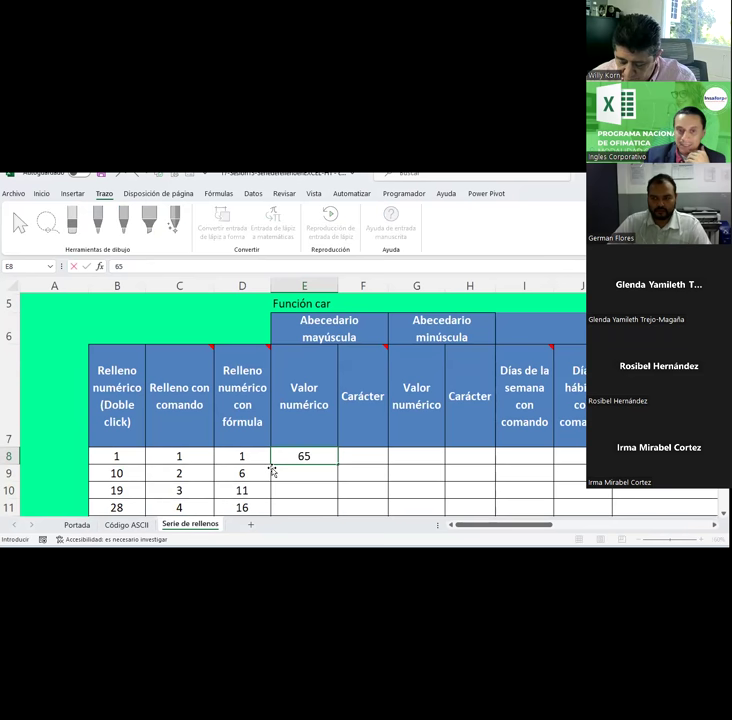
pyautogui.press('Return')
pyautogui.write('+')
pyautogui.press('Up')
pyautogui.write('+1')
pyautogui.press('Return')
# Step: Fill the E9 +1 formula down the uppercase Valor numérico column to 82
pyautogui.click(315, 475)
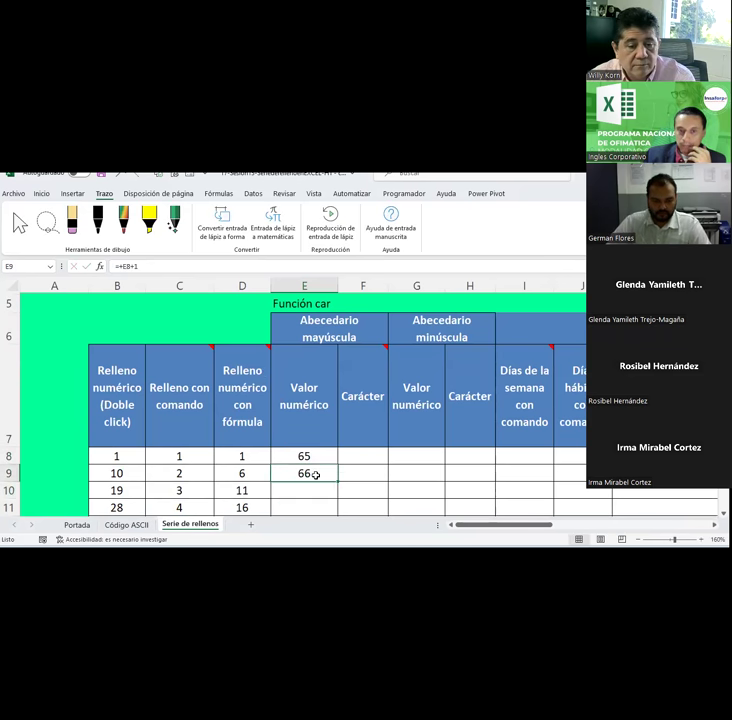
pyautogui.doubleClick(339, 481)
pyautogui.scroll(-2, 340, 483)
pyautogui.scroll(-2, 340, 483)
pyautogui.scroll(3, 339, 483)
# Step: Enter =CARACTER(E8) in F8 so it shows the letter A
pyautogui.click(359, 408)
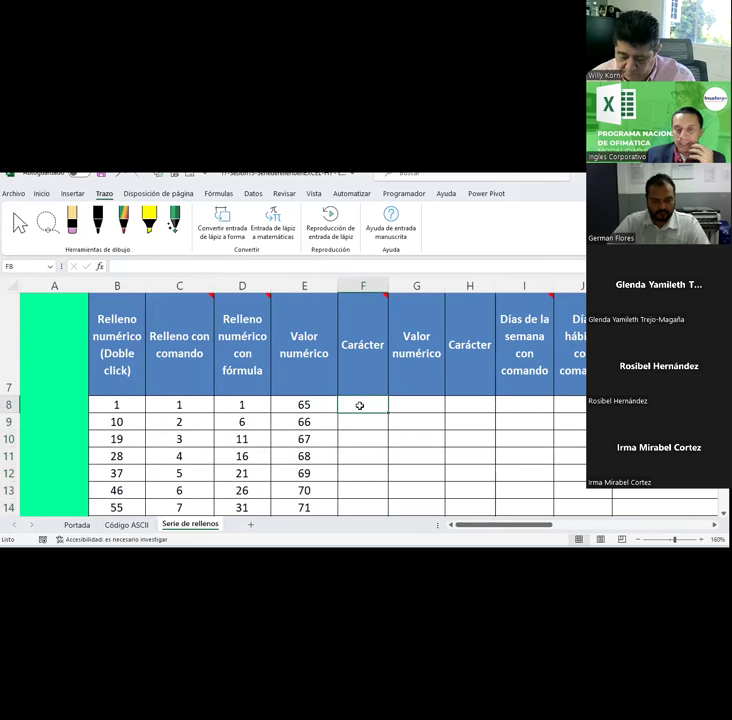
pyautogui.write('=')
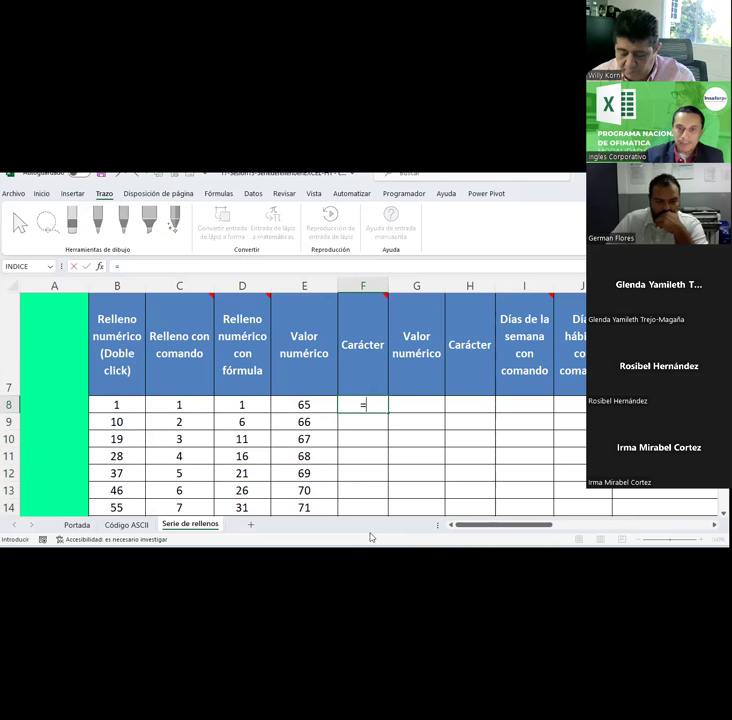
pyautogui.write('cara')
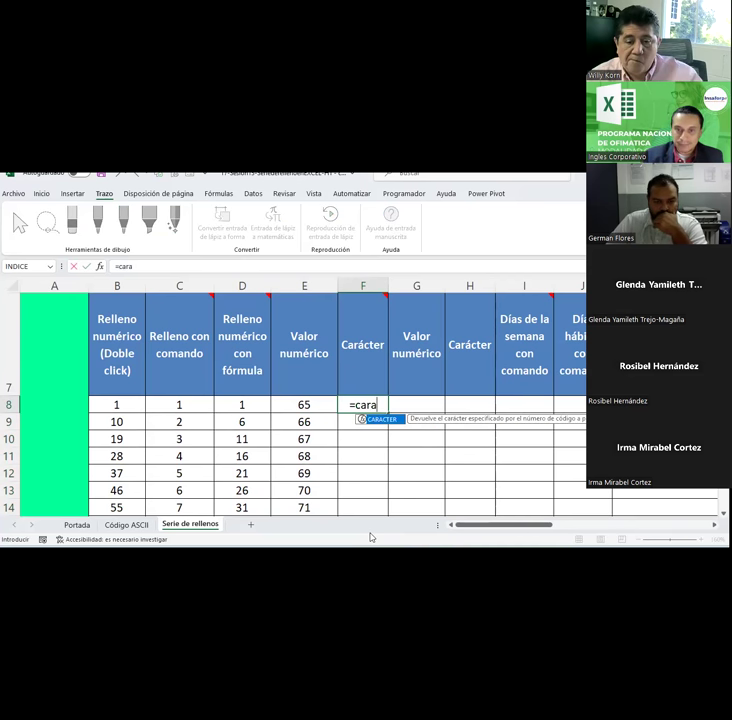
pyautogui.write('cter')
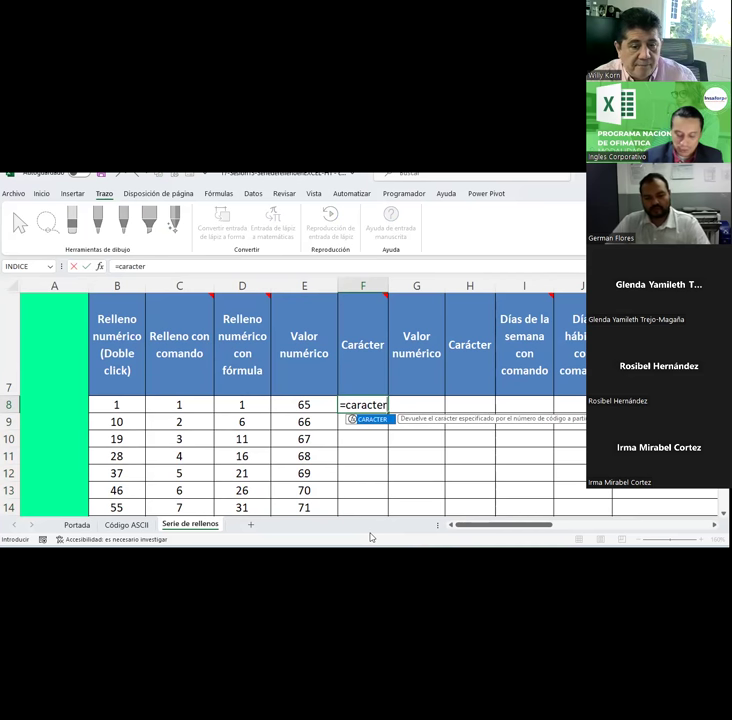
pyautogui.press('Tab')
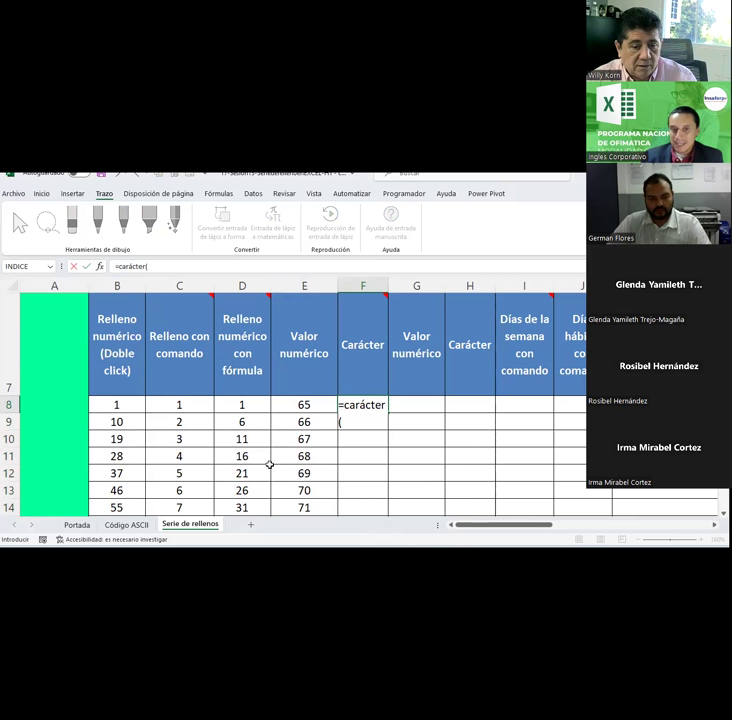
pyautogui.click(303, 405)
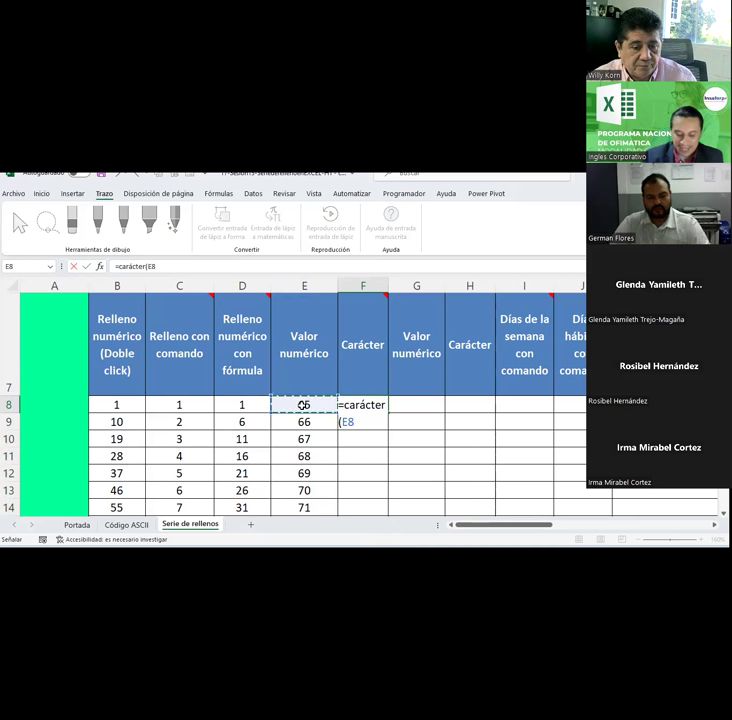
pyautogui.write(')')
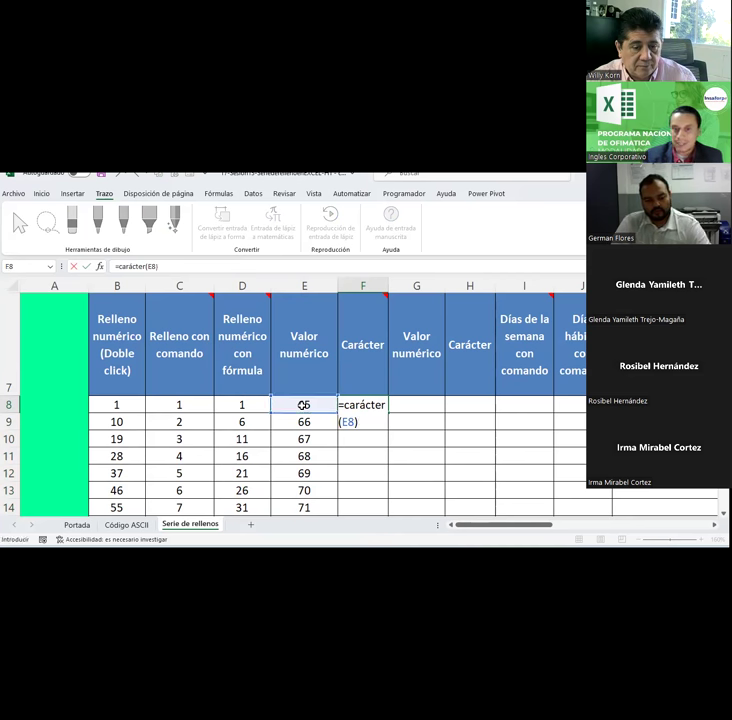
pyautogui.press('Return')
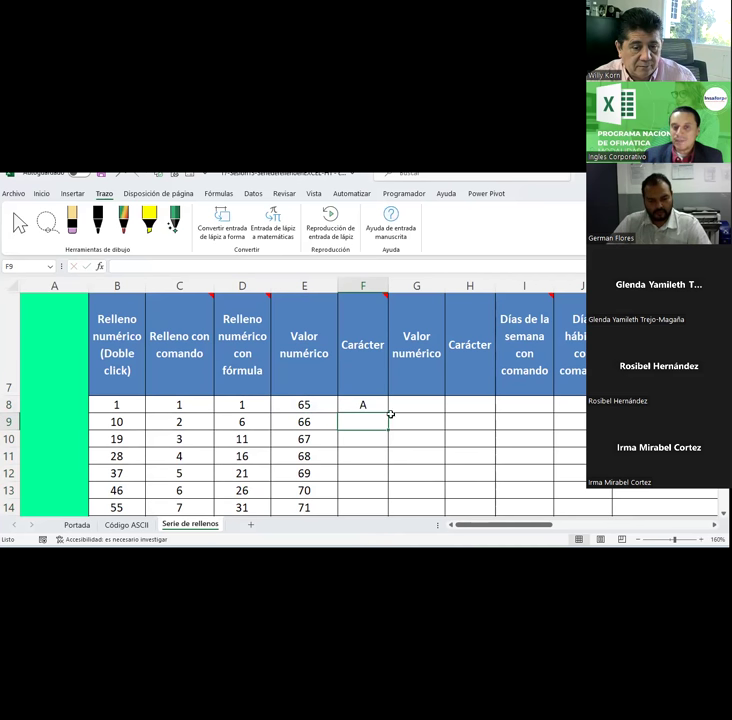
# Step: Fill the F8 letter formula down the column and check the formulas in F11, F13 and F16
pyautogui.click(377, 406)
pyautogui.doubleClick(389, 413)
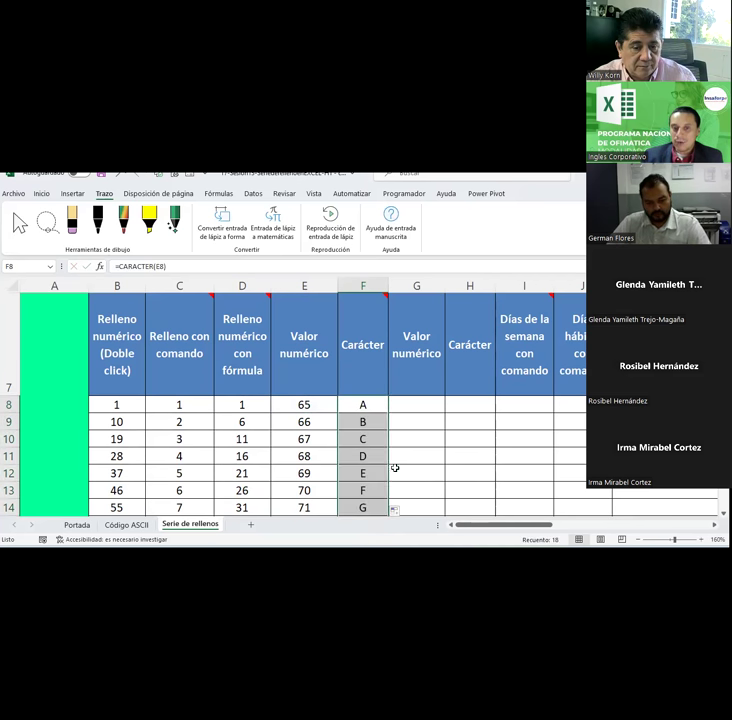
pyautogui.scroll(-2, 383, 443)
pyautogui.click(363, 404)
pyautogui.click(363, 439)
pyautogui.click(360, 489)
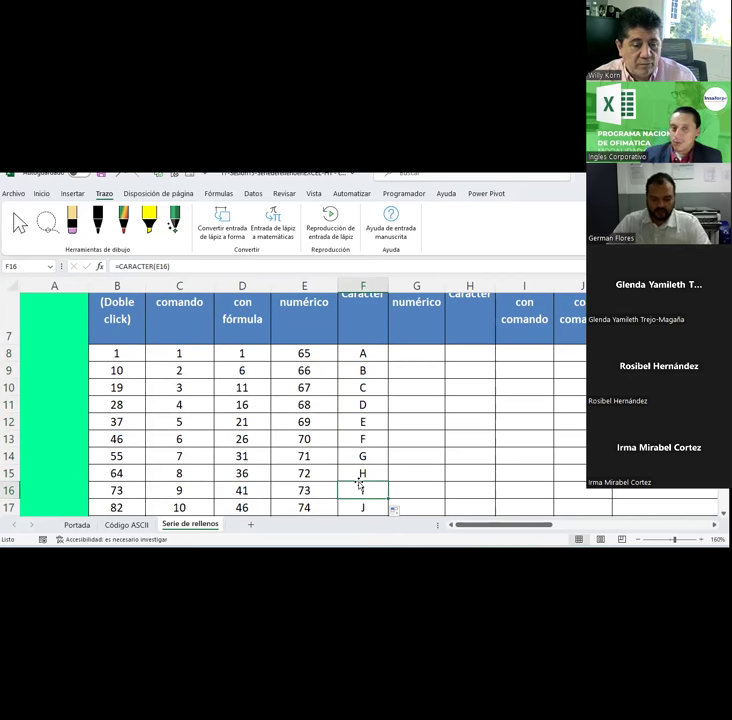
pyautogui.scroll(1, 359, 484)
# Step: On Serie de rellenos, enter 97 in G8 and =+G8+1 in G9, giving 98
pyautogui.click(123, 527)
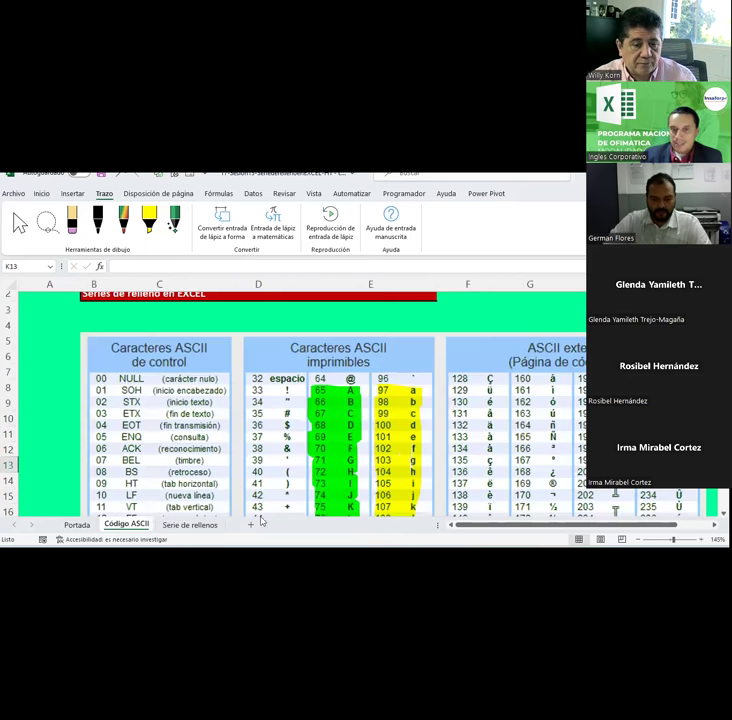
pyautogui.click(200, 526)
pyautogui.click(408, 451)
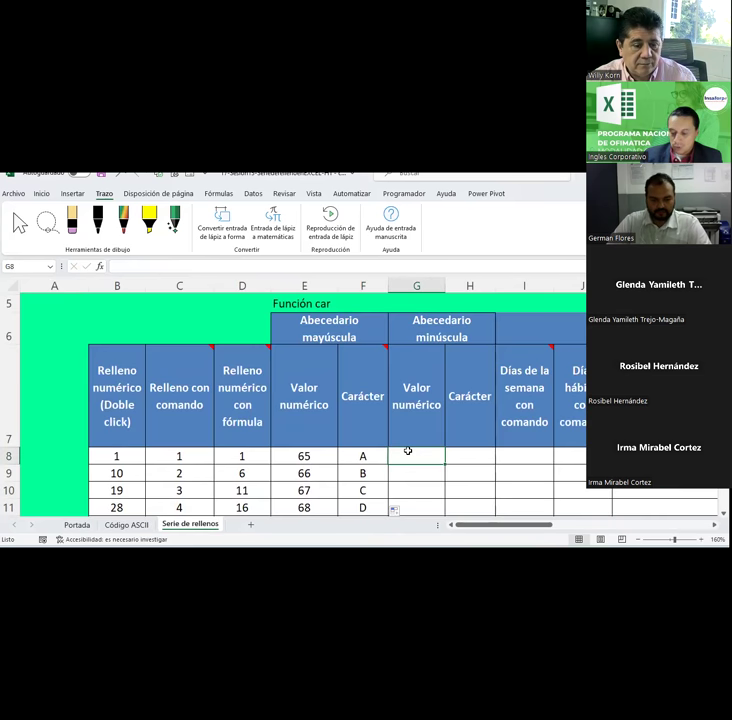
pyautogui.write('97')
pyautogui.press('Return')
pyautogui.write('+')
pyautogui.click(408, 451)
pyautogui.write('+1')
pyautogui.press('Return')
# Step: Fill the G9 +1 formula down column G, continuing 99 through 106 and beyond
pyautogui.scroll(-1, 414, 446)
pyautogui.click(437, 372)
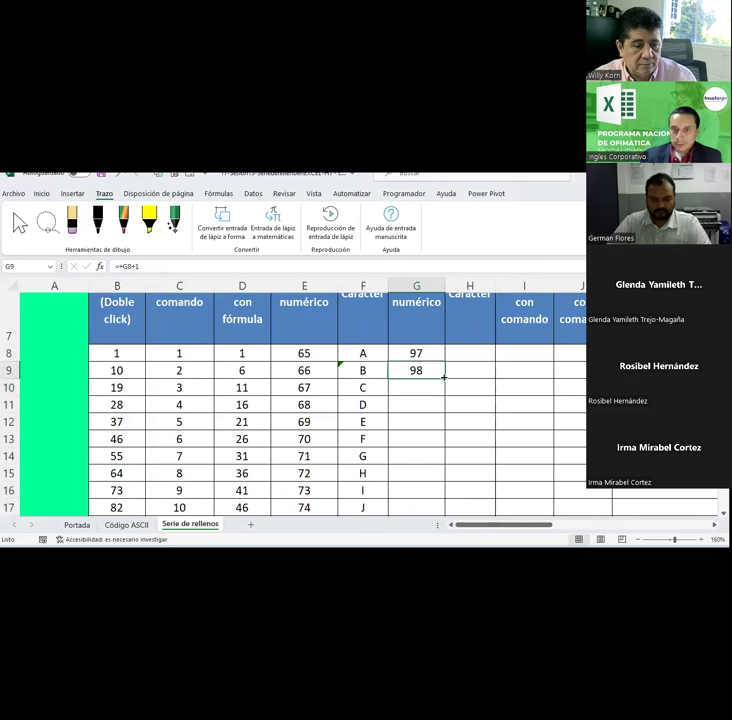
pyautogui.doubleClick(445, 379)
pyautogui.click(471, 350)
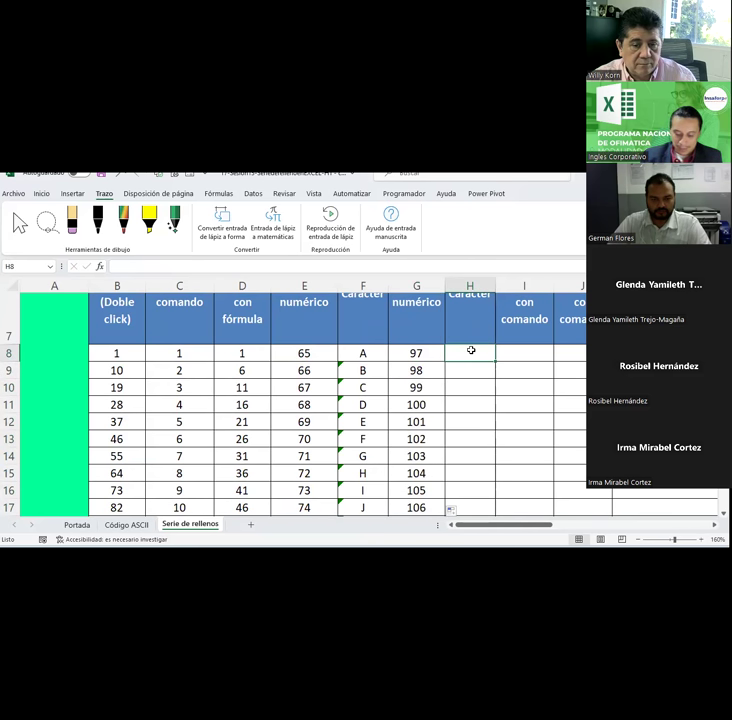
# Step: Enter =CARACTER(G8) in H8 to produce the lowercase letter a
pyautogui.write('=car')
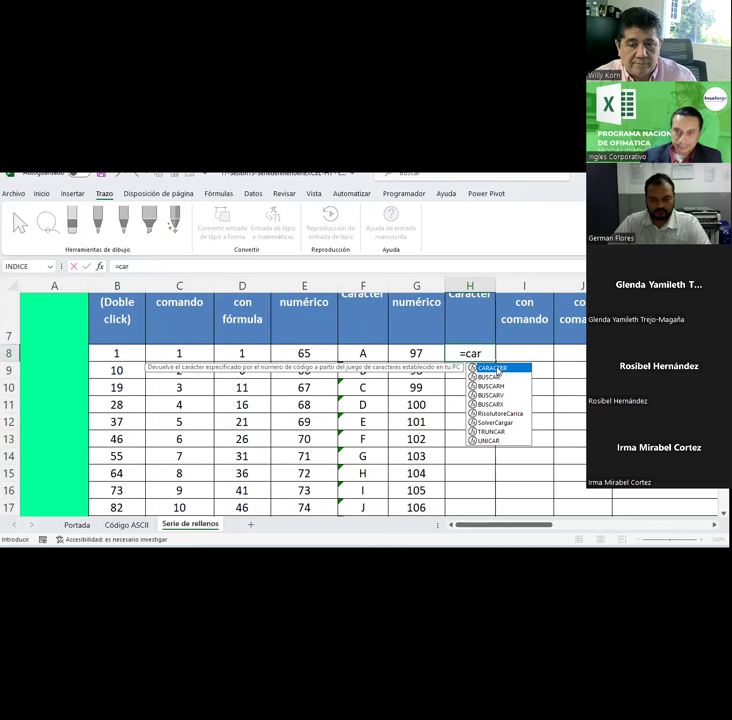
pyautogui.doubleClick(495, 369)
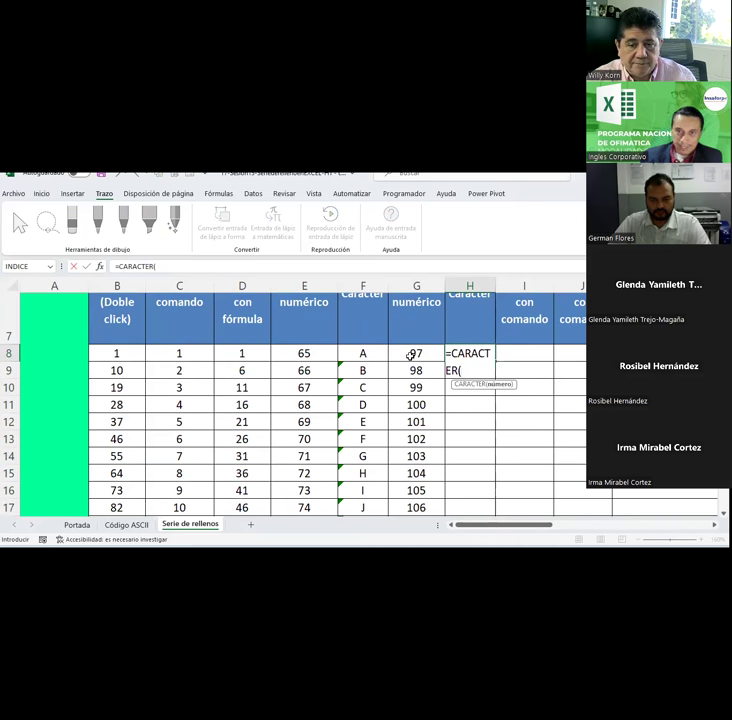
pyautogui.click(410, 356)
pyautogui.press('Return')
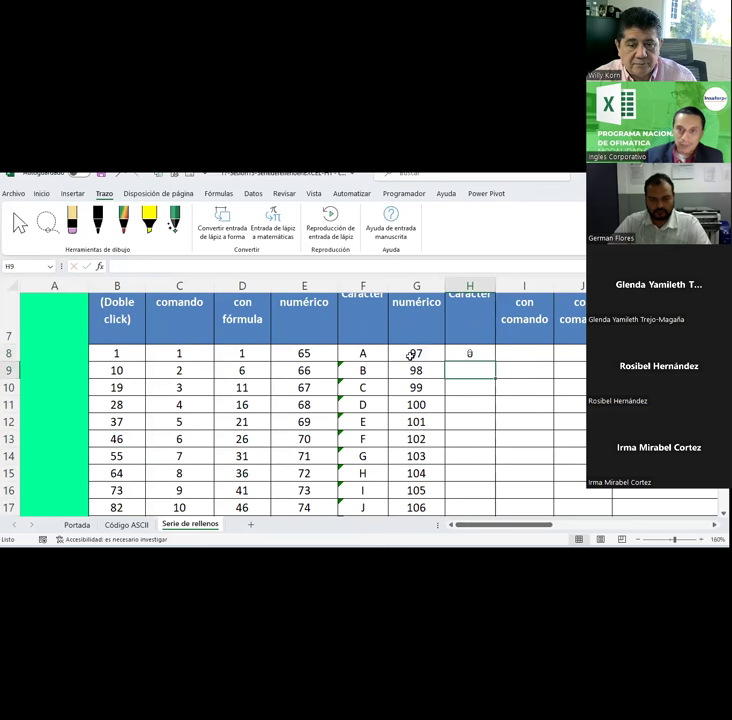
# Step: Fill the H8 formula down to H25, giving letters a through r
pyautogui.click(479, 349)
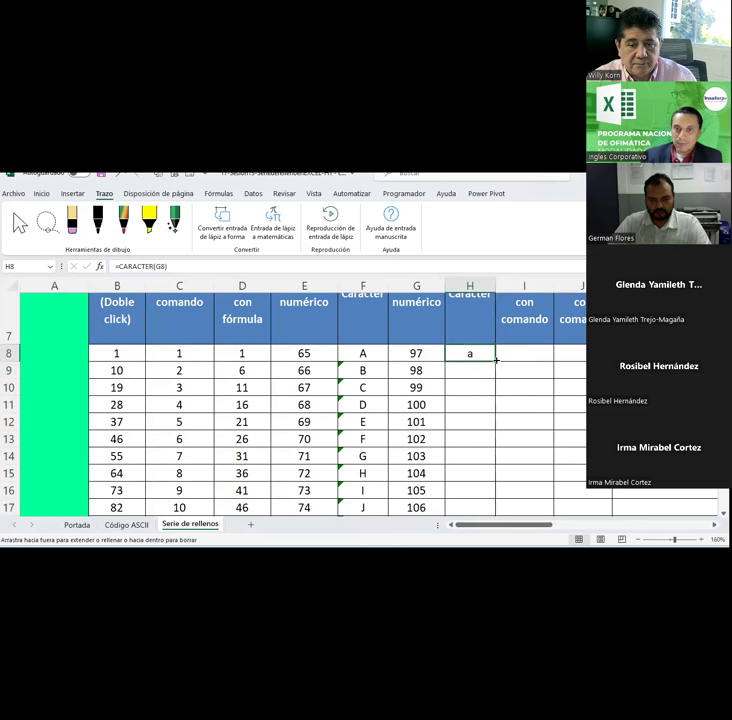
pyautogui.doubleClick(495, 360)
pyautogui.scroll(-2, 496, 362)
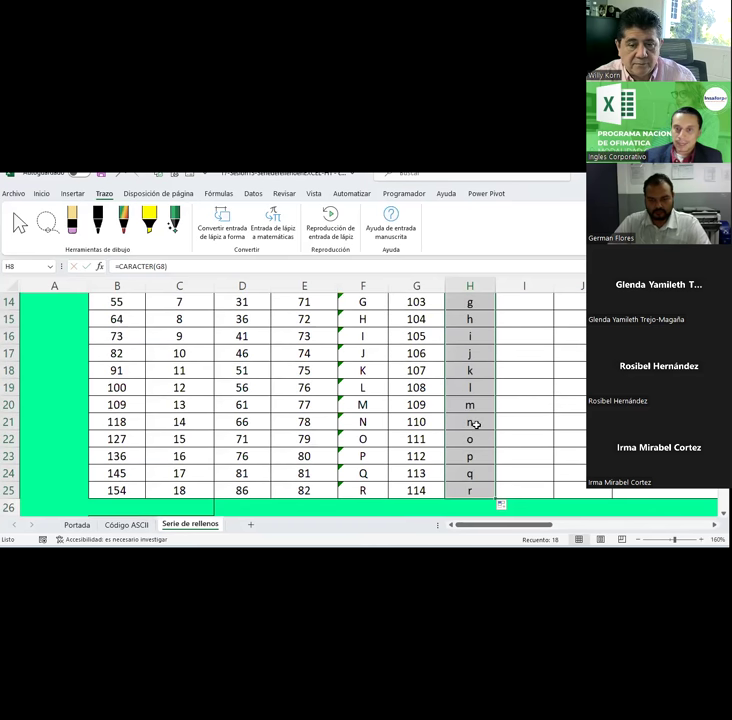
pyautogui.scroll(3, 476, 424)
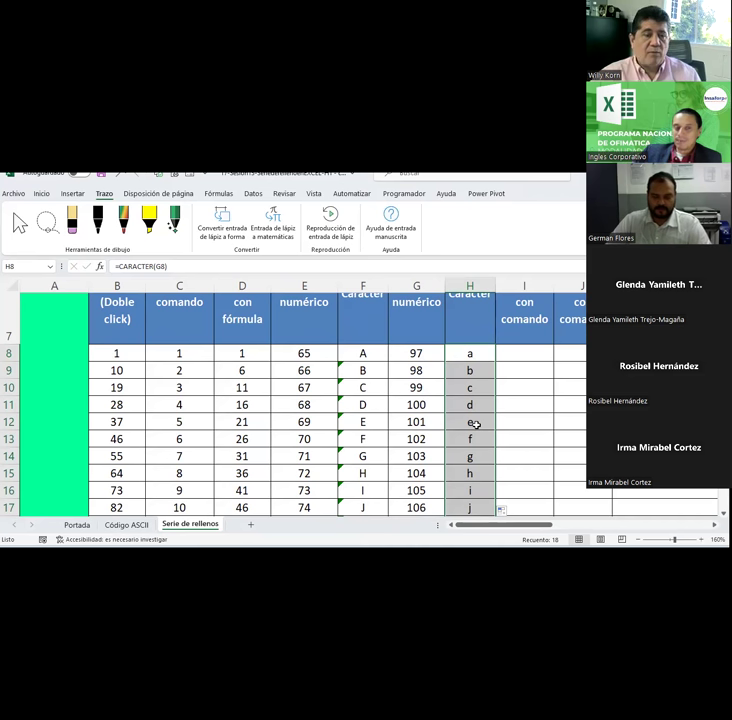
pyautogui.click(473, 353)
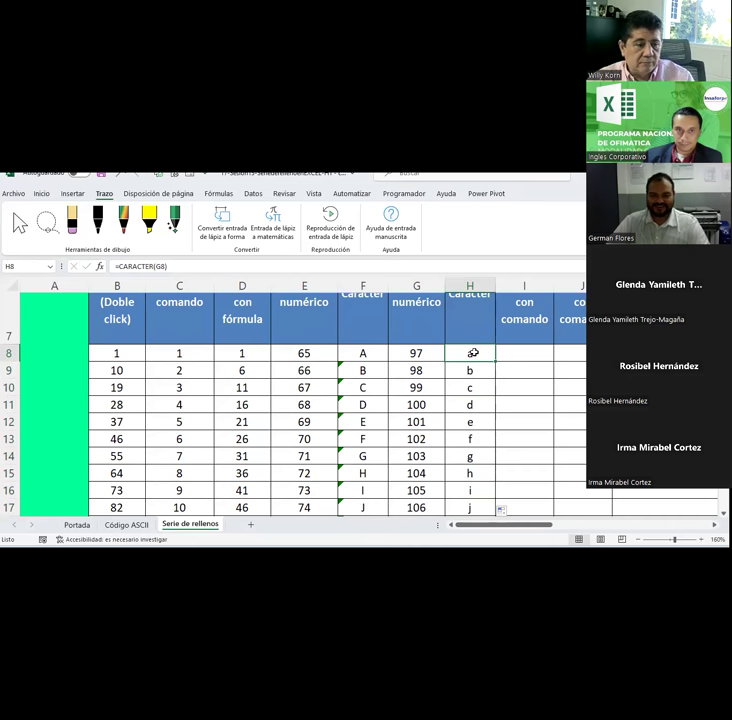
# Step: Change H9's formula to =CARACTER(G8+1) and compare it with H8's formula
pyautogui.click(470, 371)
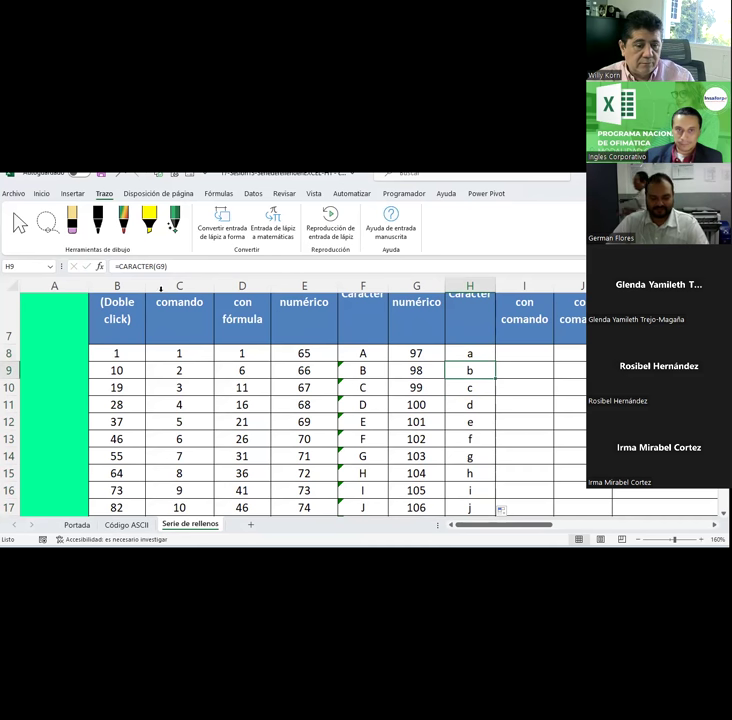
pyautogui.press('F2')
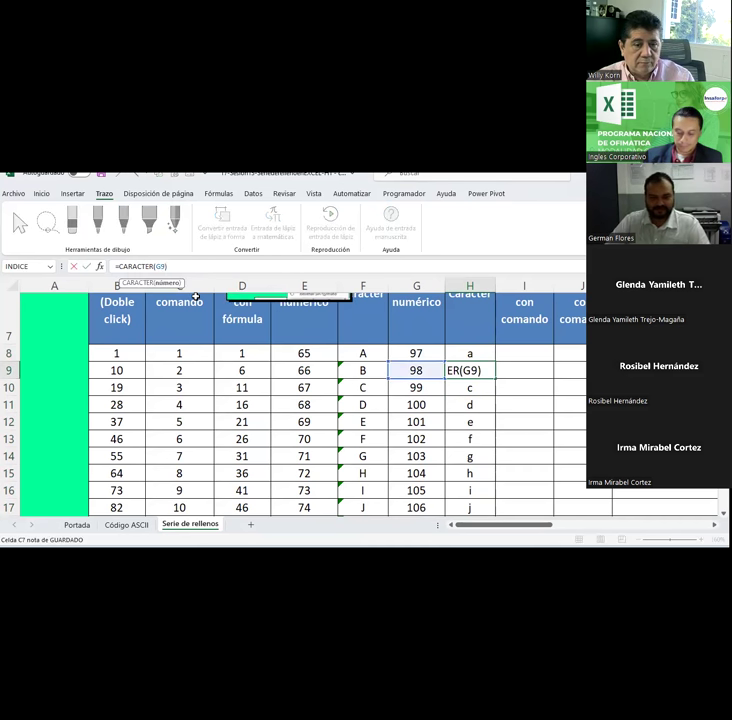
pyautogui.press('BackSpace')
pyautogui.write('8+1')
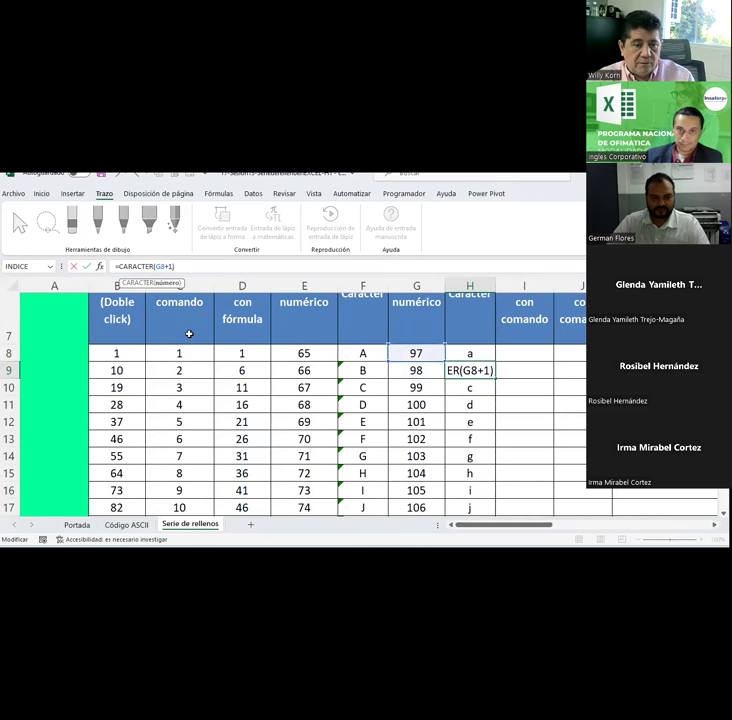
pyautogui.press('Return')
pyautogui.click(457, 371)
pyautogui.click(477, 352)
pyautogui.click(470, 371)
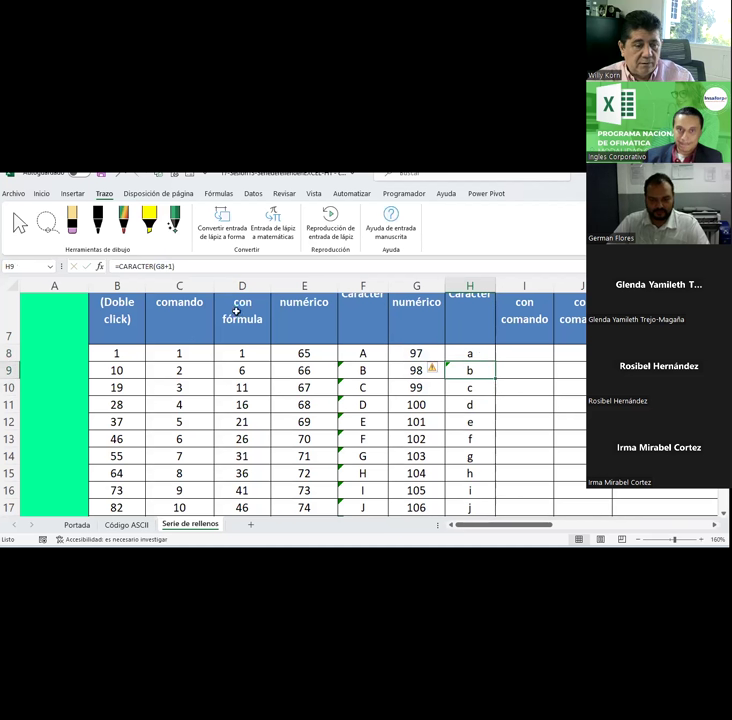
# Step: Try an absolute G8 reference in H9, then restore the relative =CARACTER(G8+1)
pyautogui.click(154, 266)
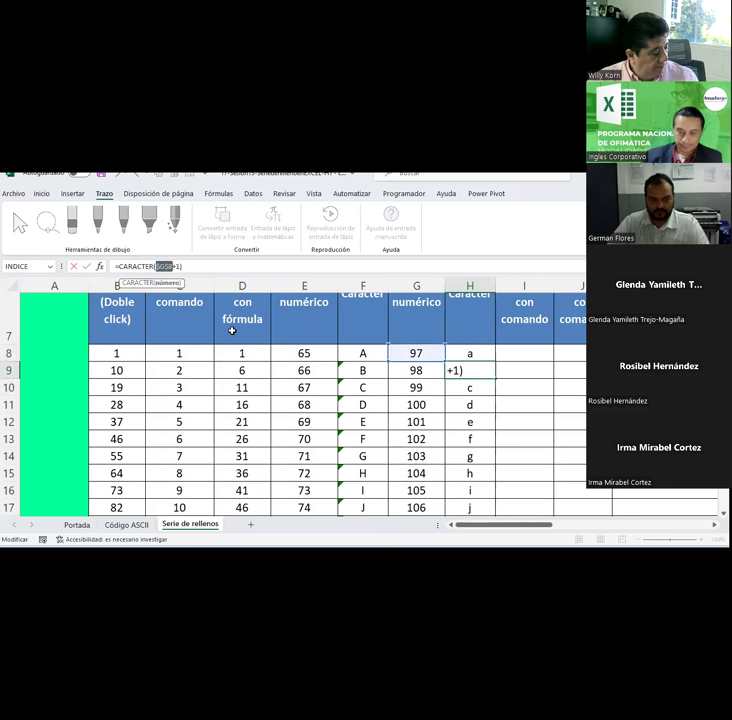
pyautogui.press('Return')
pyautogui.click(488, 375)
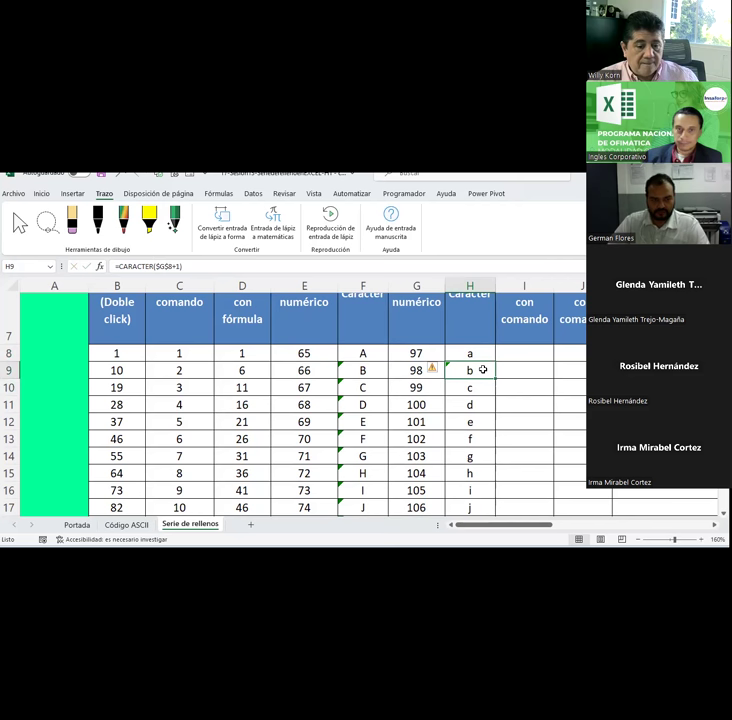
pyautogui.click(170, 266)
pyautogui.press('BackSpace')
pyautogui.press('Left')
pyautogui.press('BackSpace')
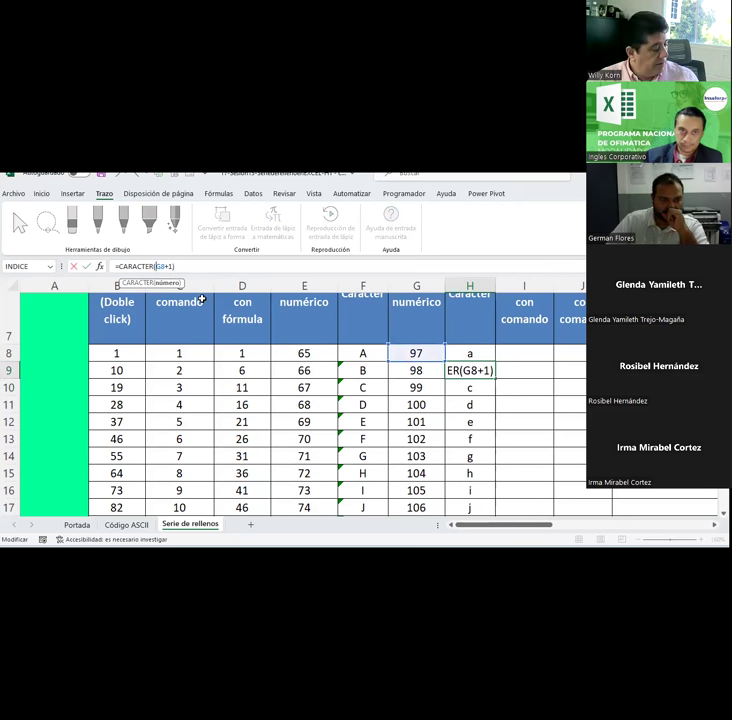
pyautogui.press('Return')
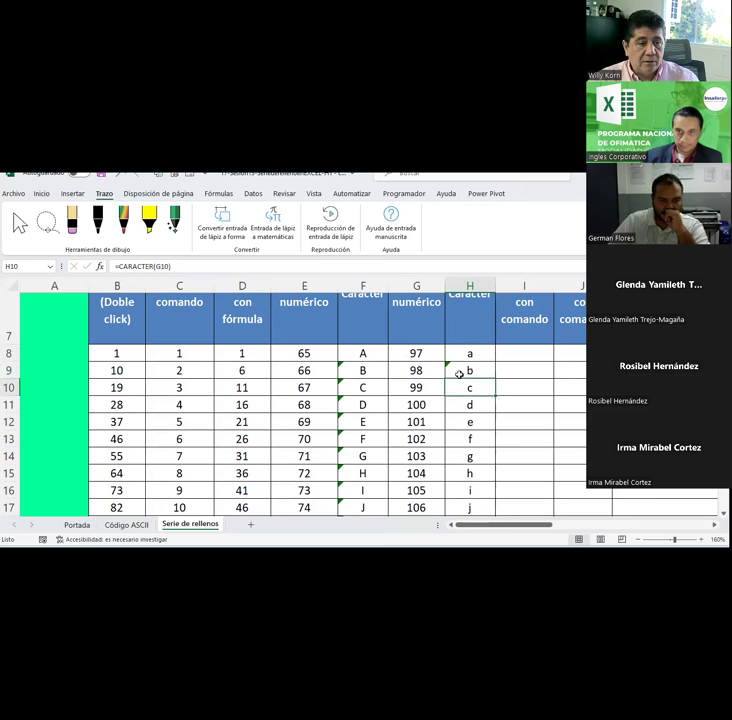
# Step: Fill H9's =CARACTER(G8+1) formula down column H and check H10 against G8's 97
pyautogui.click(460, 371)
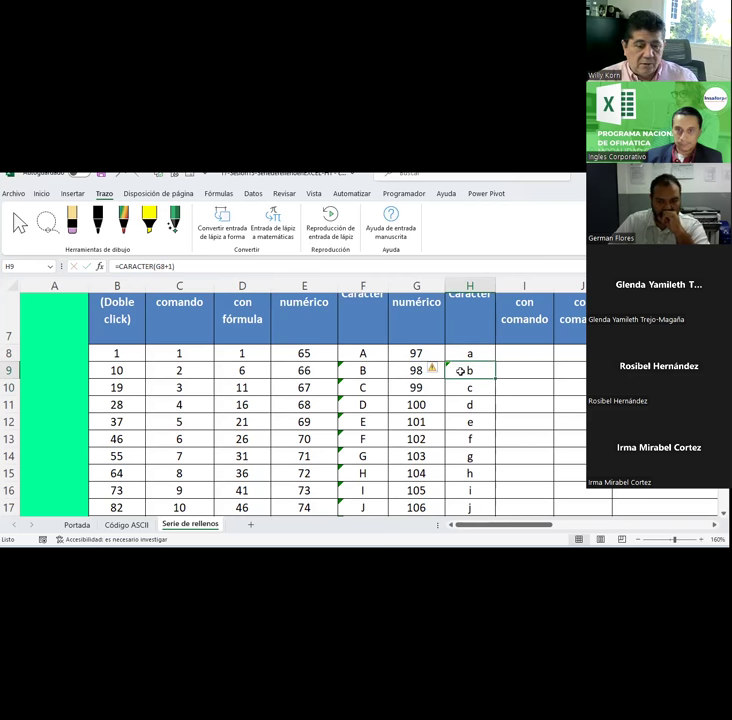
pyautogui.doubleClick(493, 379)
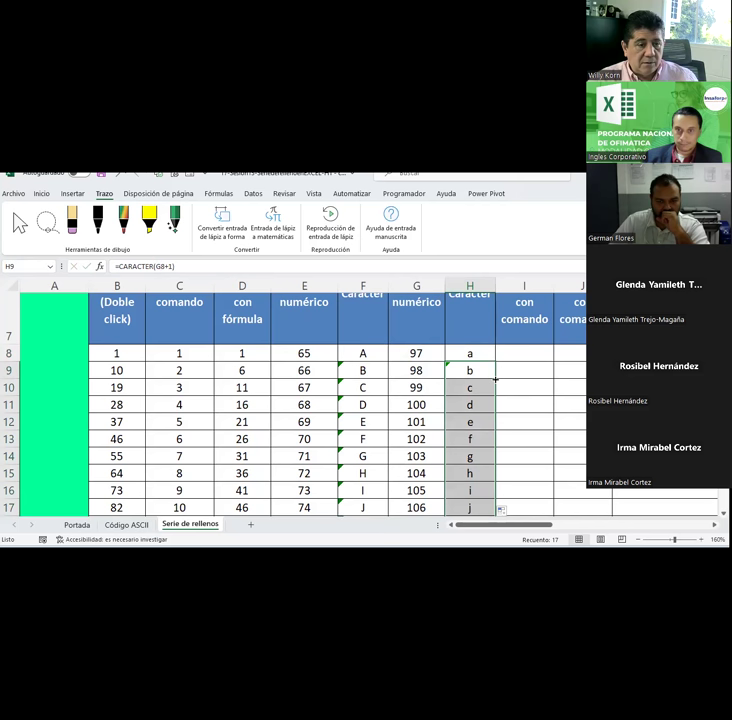
pyautogui.click(486, 388)
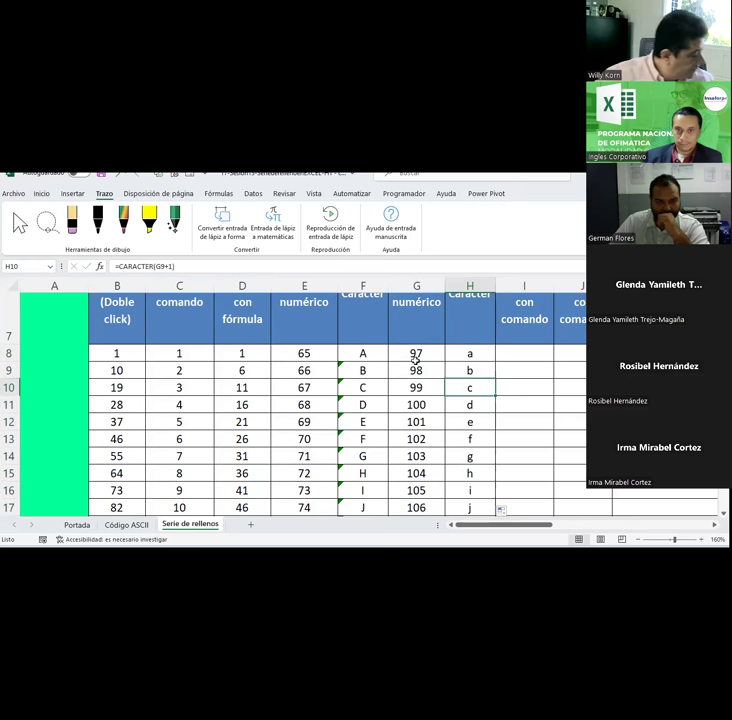
pyautogui.click(416, 356)
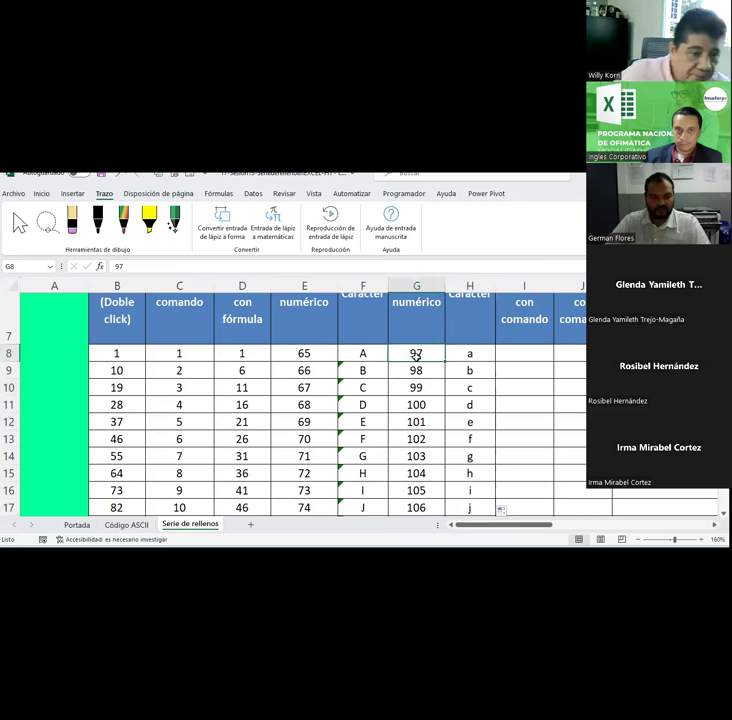
pyautogui.click(470, 369)
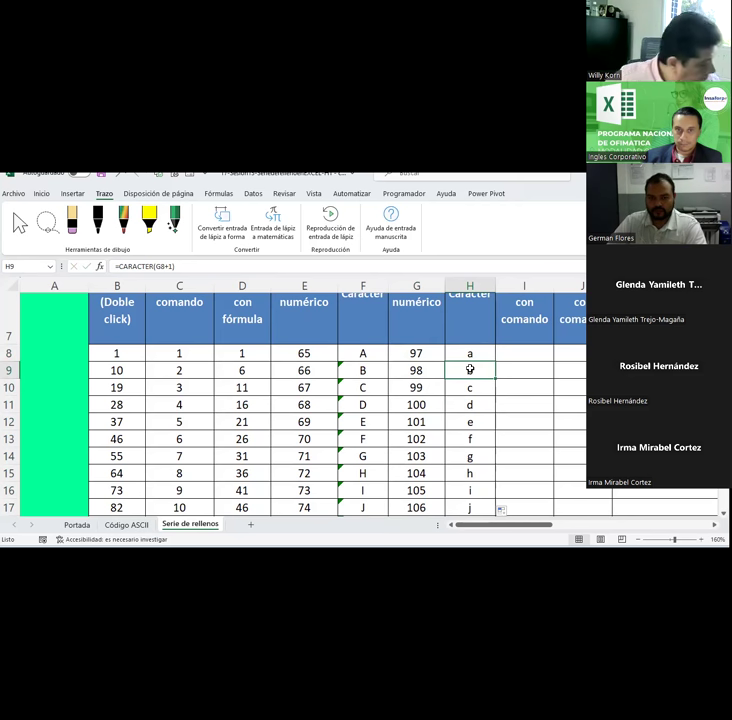
# Step: Delete the 98 from G9 and confirm H9 still shows b
pyautogui.click(440, 369)
pyautogui.press('Delete')
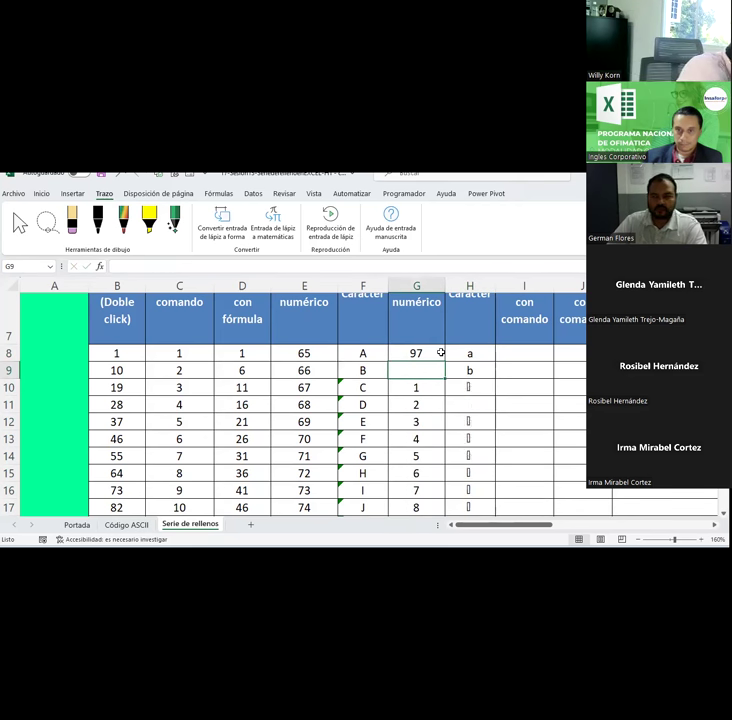
pyautogui.click(478, 370)
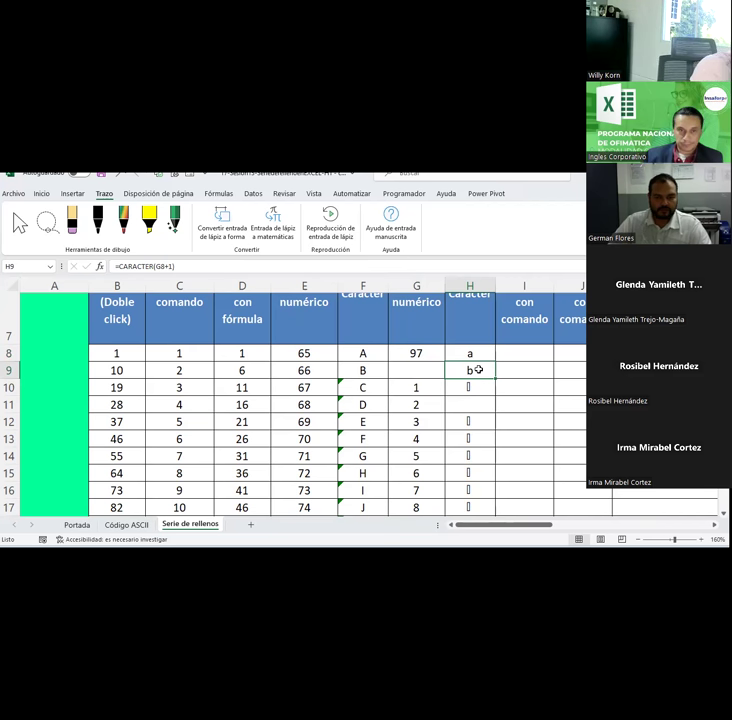
pyautogui.scroll(1, 478, 370)
pyautogui.scroll(1, 478, 370)
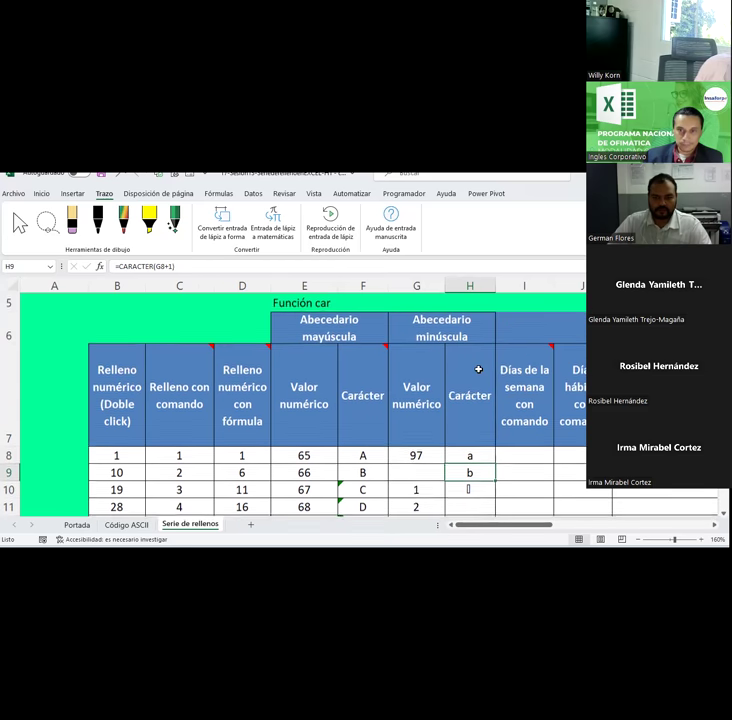
pyautogui.click(372, 370)
pyautogui.moveTo(362, 395)
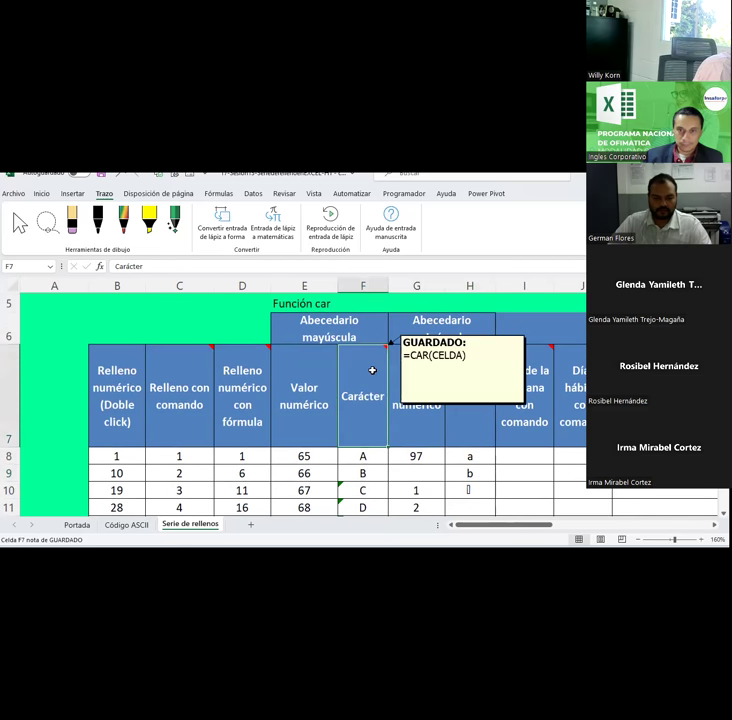
# Step: Compare the H8, H9 and H10 formulas now that column G restarts at 1
pyautogui.click(470, 468)
pyautogui.scroll(-2, 466, 470)
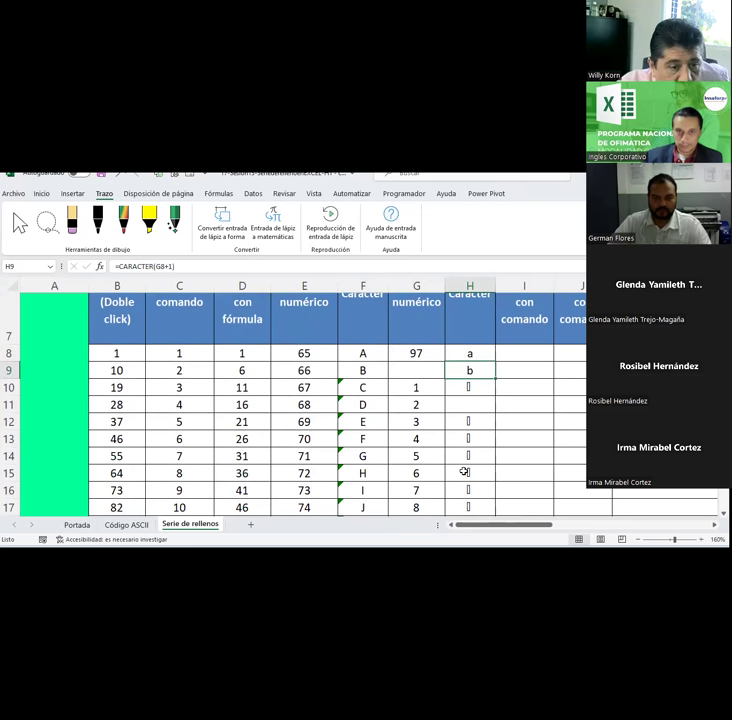
pyautogui.click(470, 386)
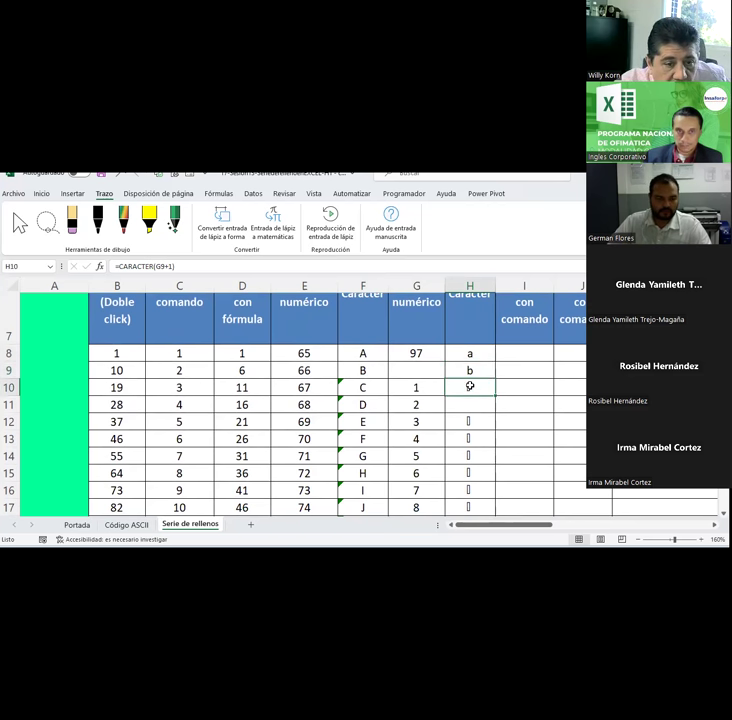
pyautogui.click(470, 370)
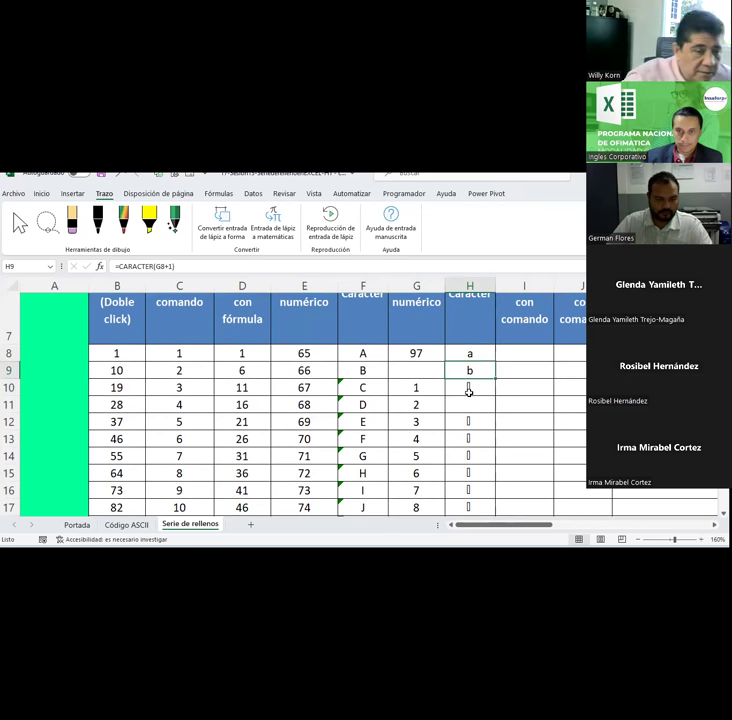
pyautogui.click(468, 355)
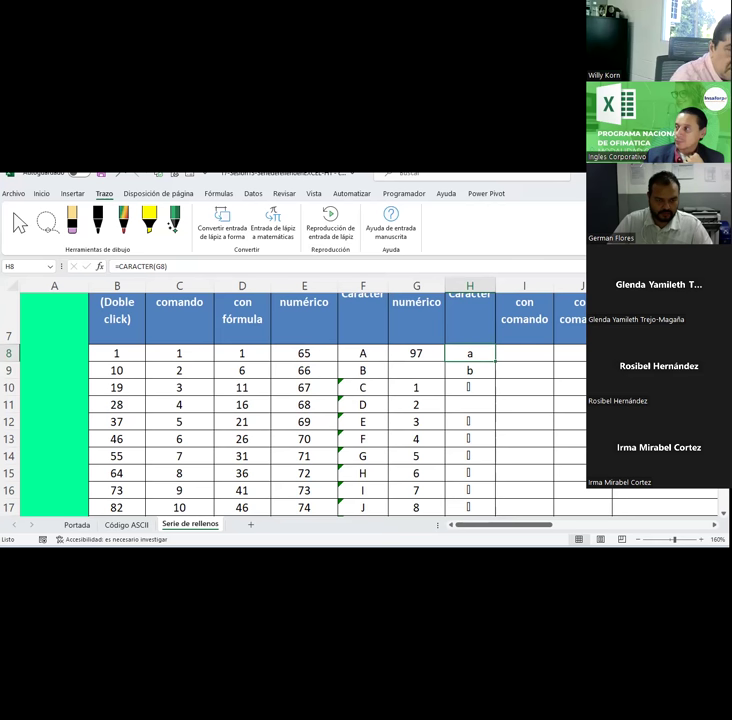
pyautogui.hotkey('alt', 'Tab')
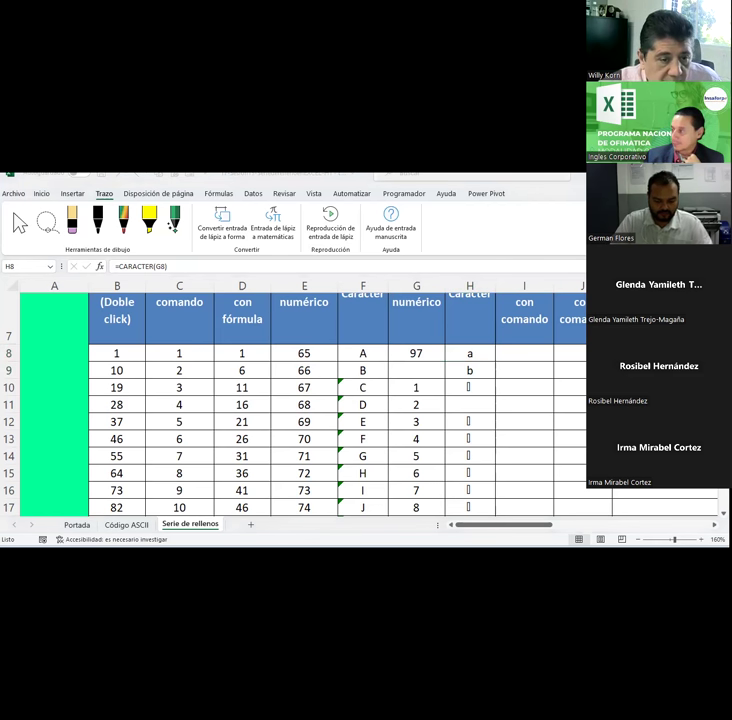
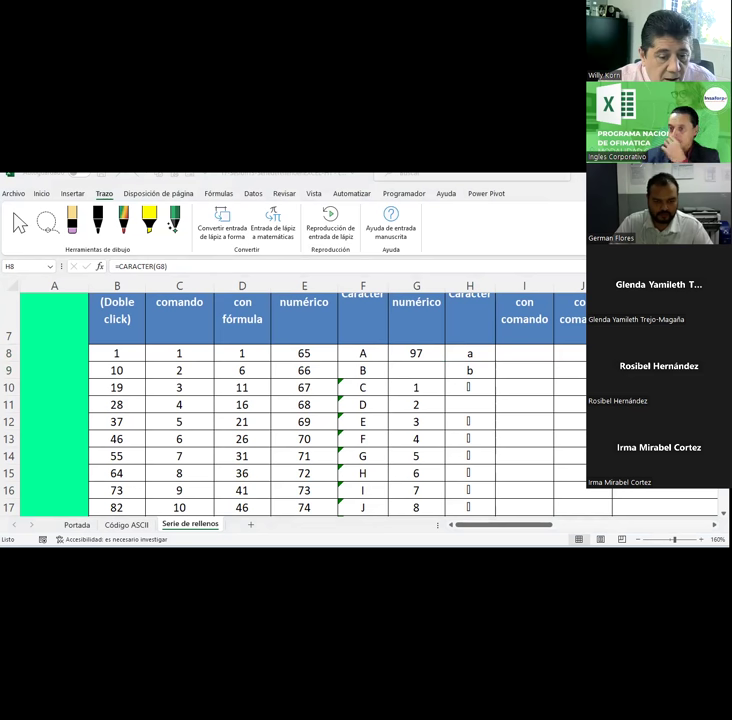
# Step: Enter =G8+1 in G9 so column G counts up from 97, then check the formula
pyautogui.click(415, 352)
pyautogui.click(430, 368)
pyautogui.write('+')
pyautogui.press('Up')
pyautogui.write('+')
pyautogui.press('Return')
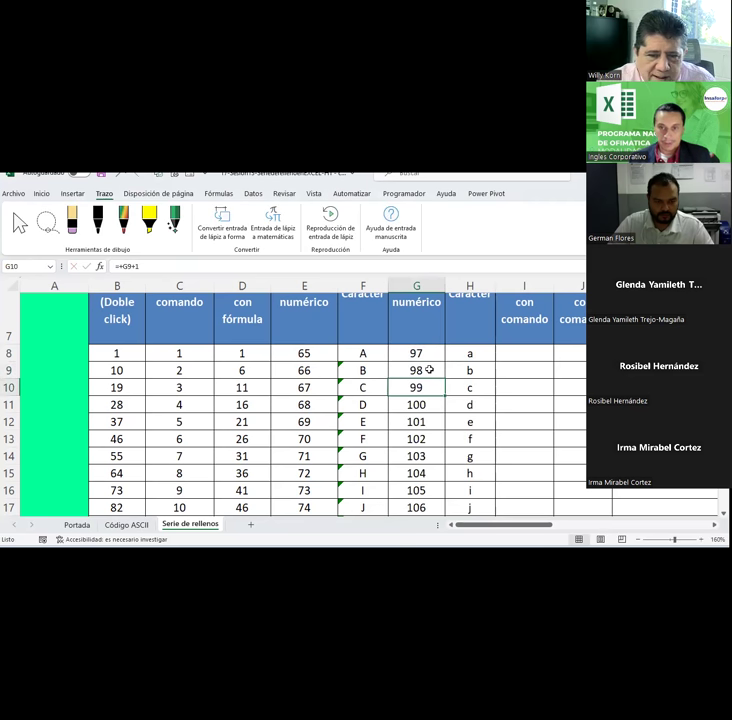
pyautogui.click(429, 370)
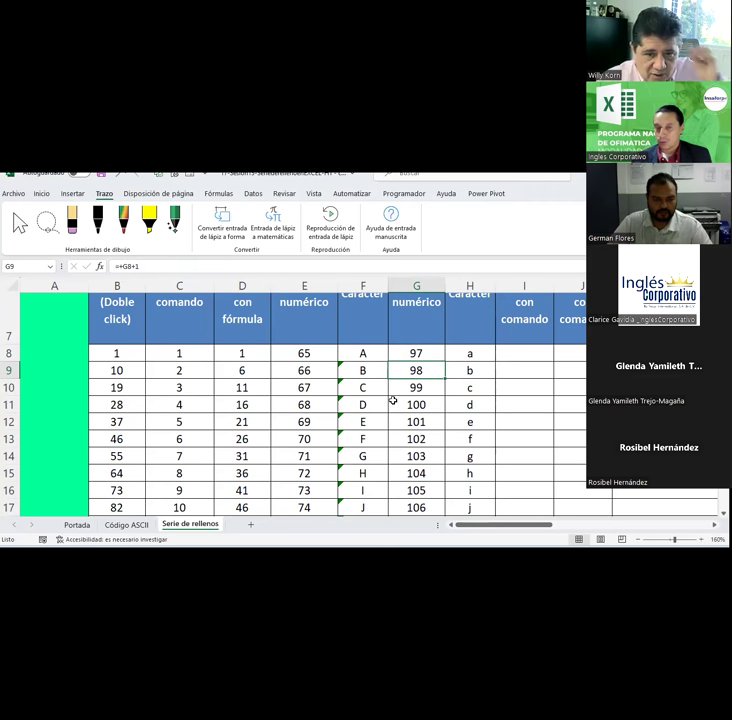
pyautogui.click(372, 404)
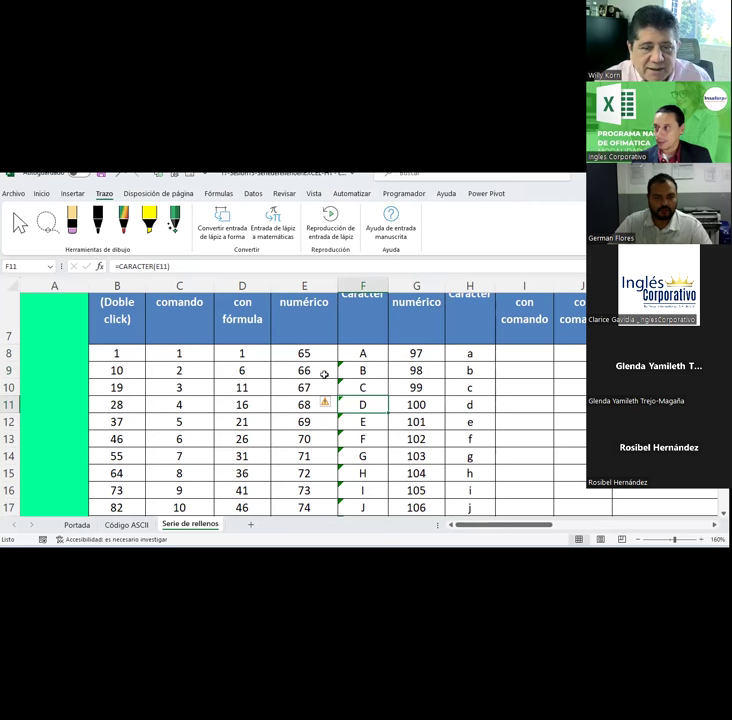
pyautogui.click(324, 374)
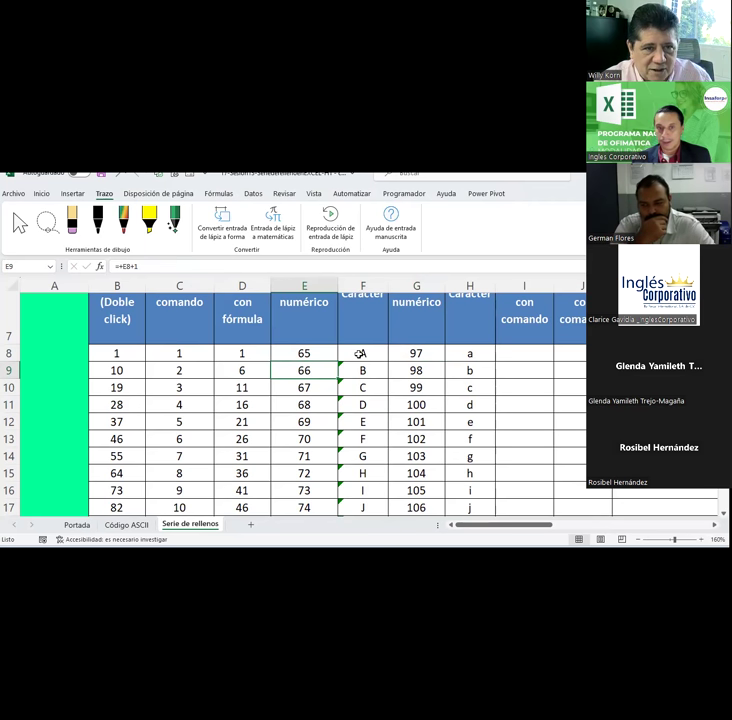
pyautogui.click(360, 353)
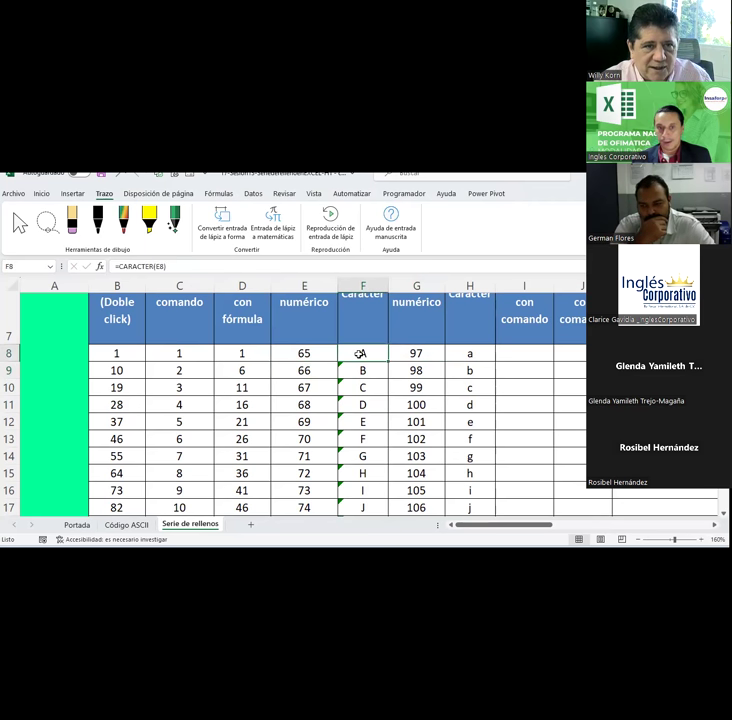
pyautogui.click(322, 371)
pyautogui.click(321, 387)
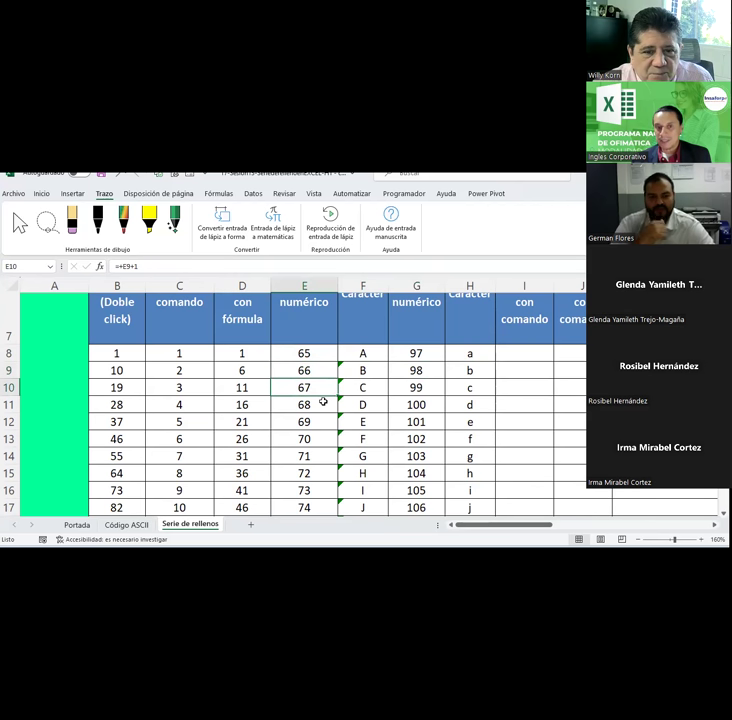
pyautogui.click(323, 404)
pyautogui.click(325, 420)
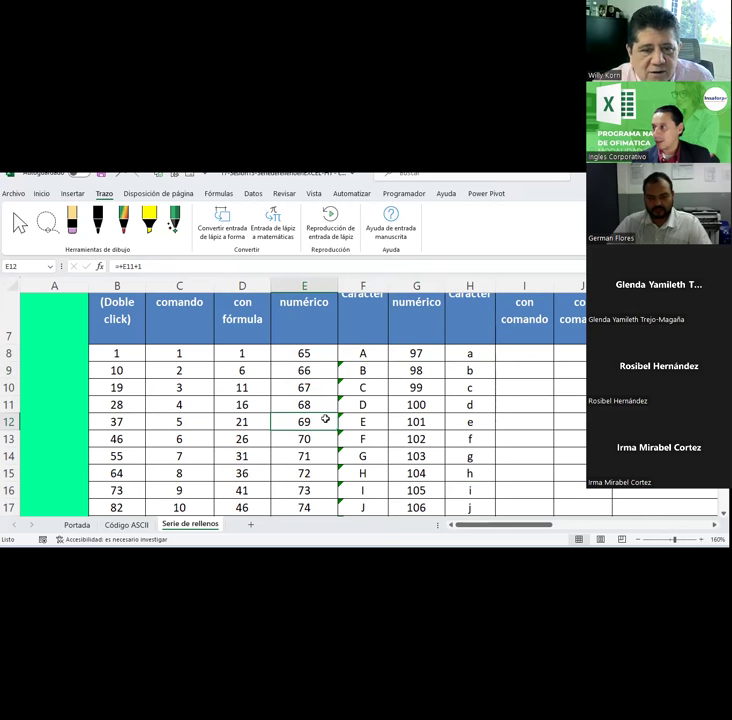
pyautogui.click(305, 369)
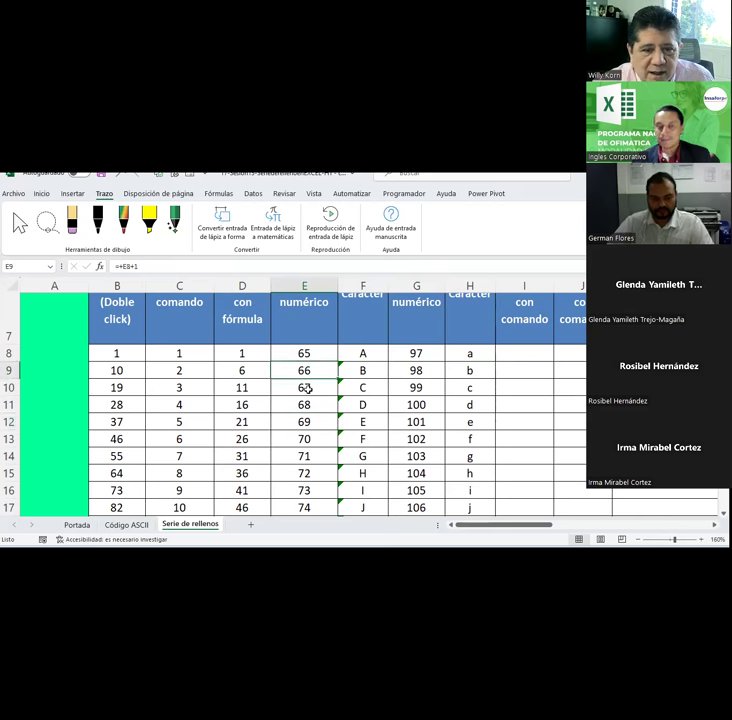
pyautogui.write('+')
pyautogui.press('Up')
pyautogui.write('+1')
pyautogui.press('Return')
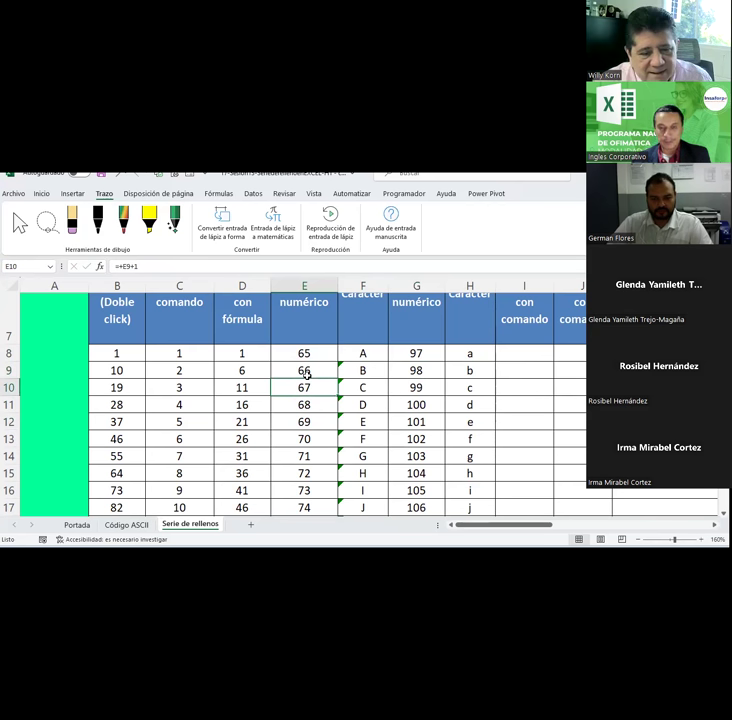
pyautogui.click(417, 370)
pyautogui.moveTo(482, 526); pyautogui.dragTo(500, 526)
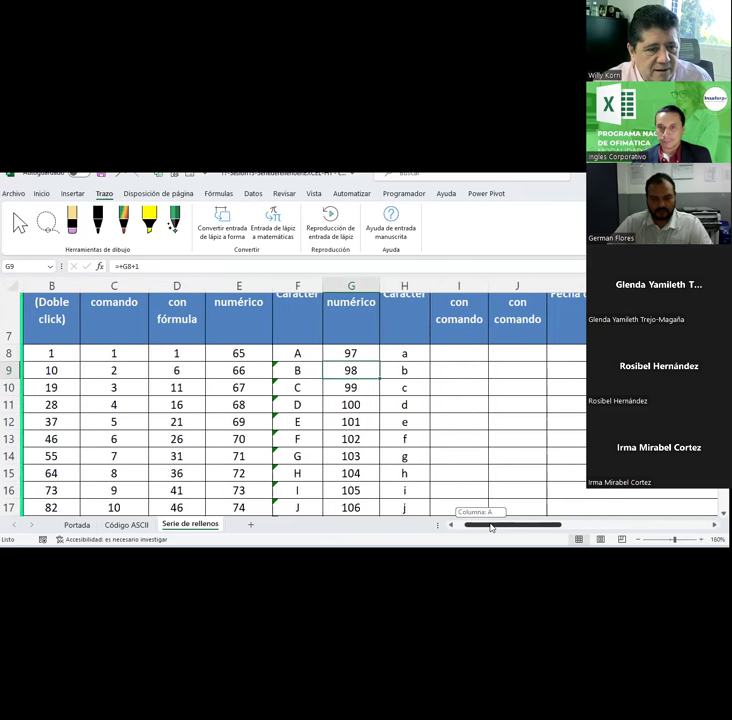
pyautogui.scroll(1, 504, 488)
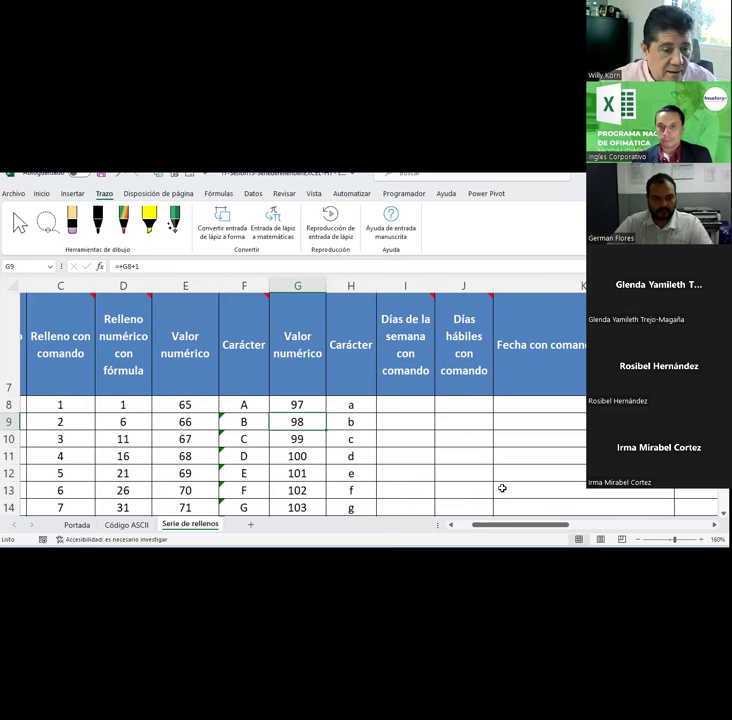
pyautogui.click(419, 407)
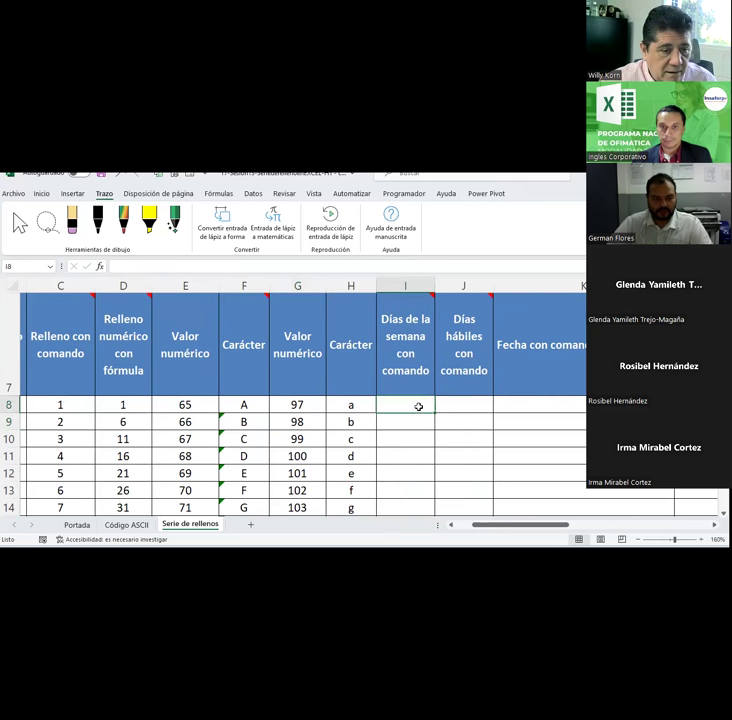
pyautogui.write('Lunes')
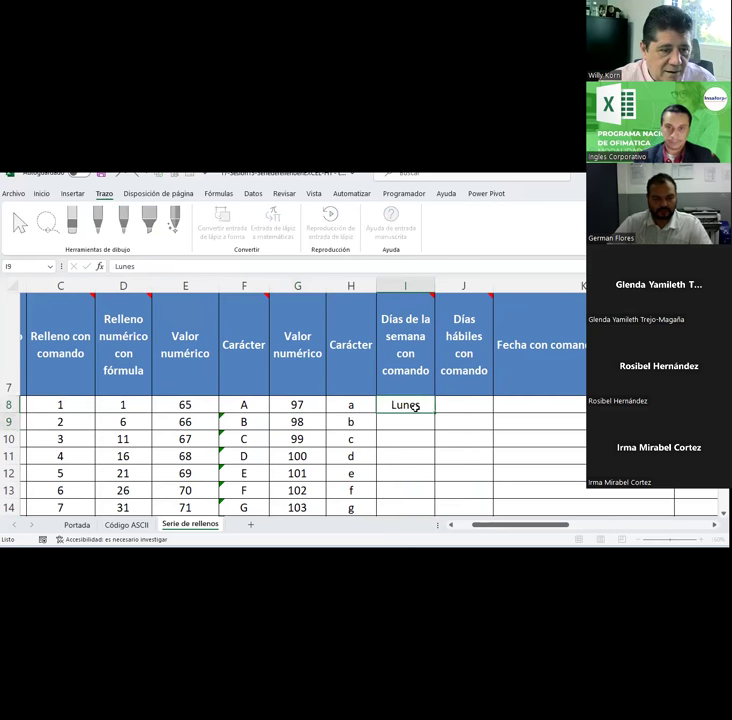
pyautogui.press('Return')
pyautogui.click(430, 410)
pyautogui.moveTo(435, 413); pyautogui.dragTo(436, 416)
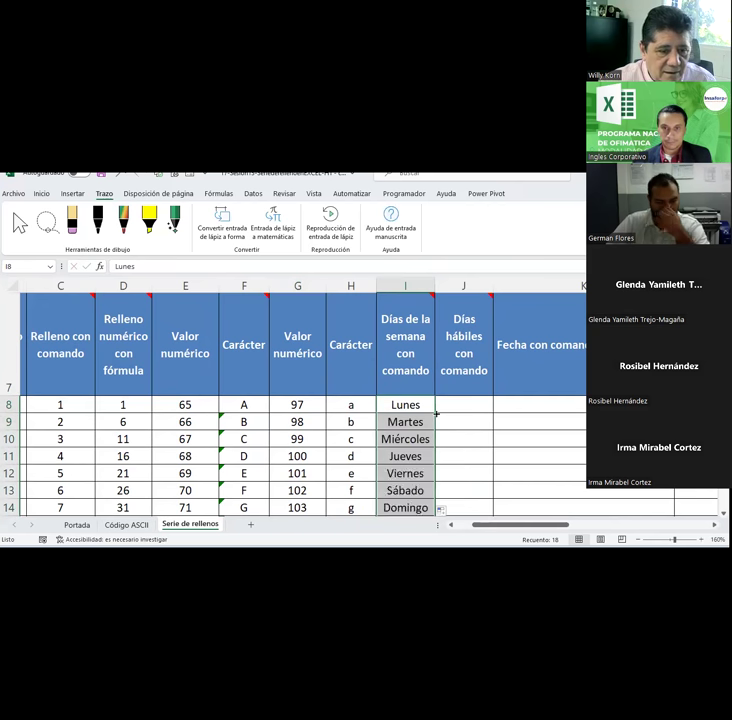
pyautogui.scroll(2, 436, 416)
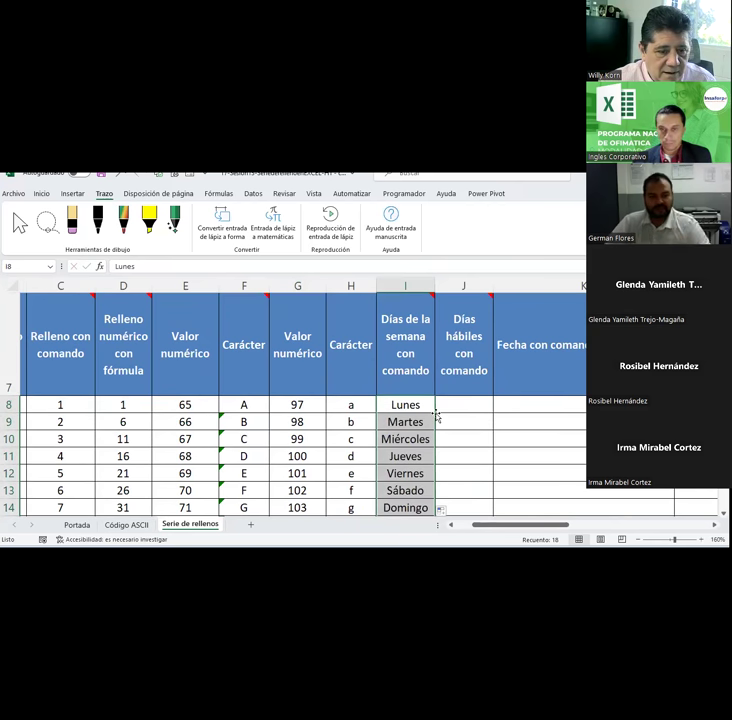
pyautogui.hotkey('ctrl', 'z')
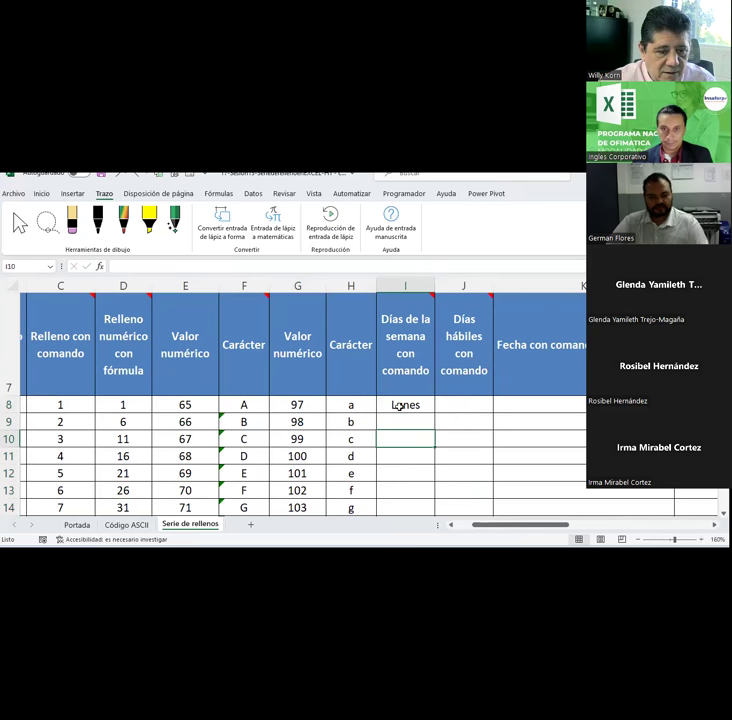
pyautogui.press('Delete')
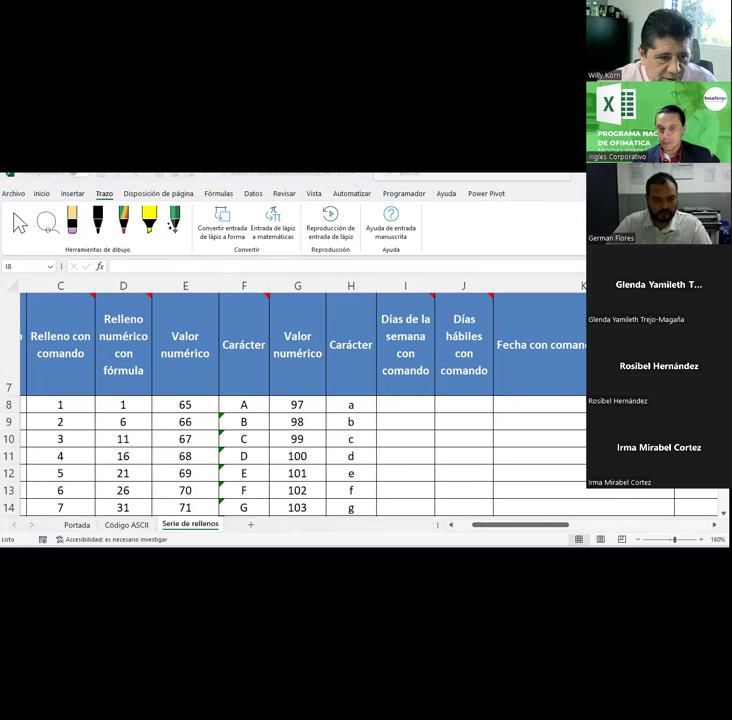
# Step: Enter Lunes in I8, correcting the first lowercase 'lunes' to a capital L
pyautogui.scroll(1, 408, 444)
pyautogui.scroll(-1, 408, 444)
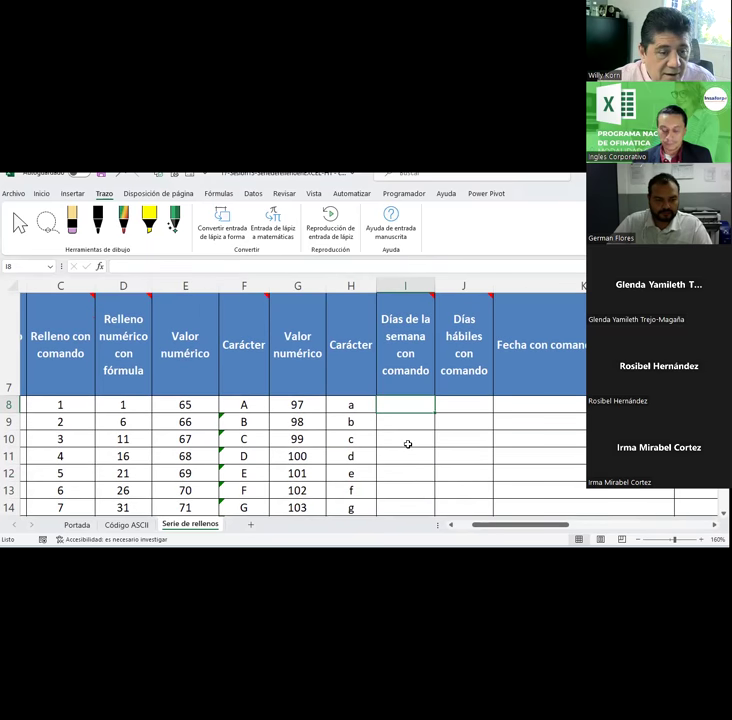
pyautogui.write('lunes')
pyautogui.press('Return')
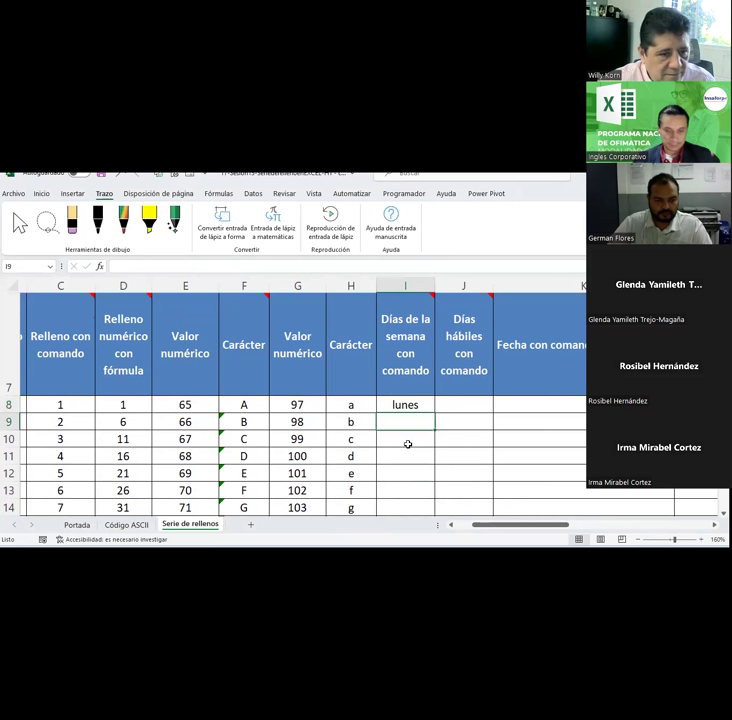
pyautogui.click(426, 407)
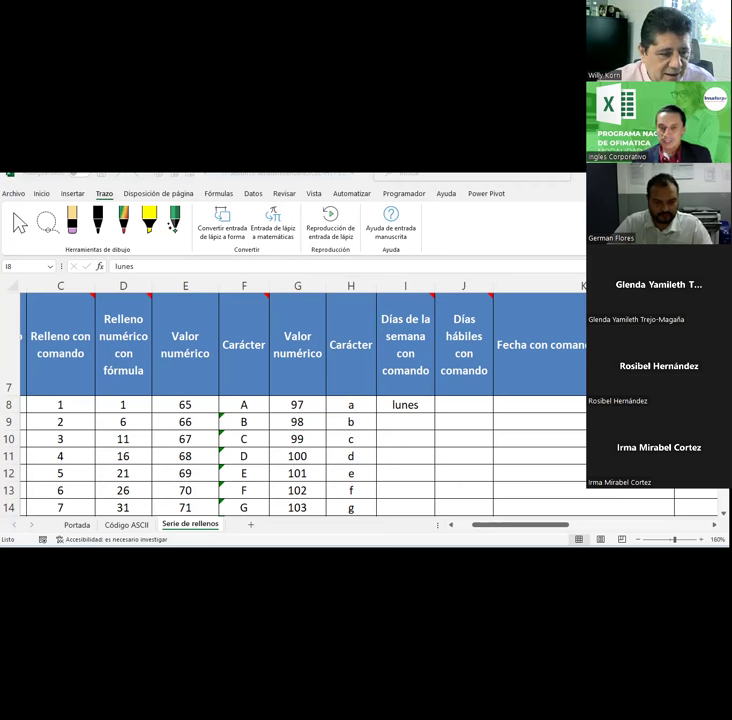
pyautogui.write('L')
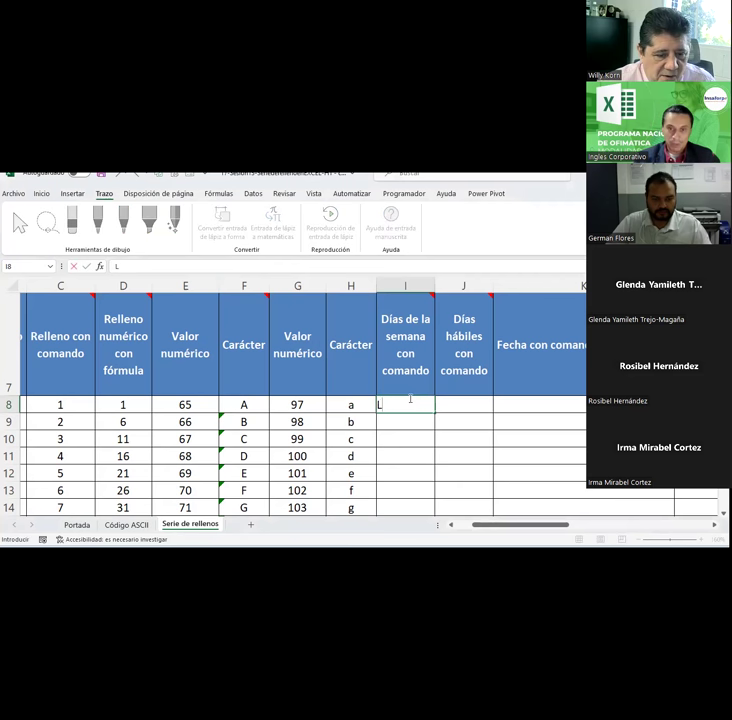
pyautogui.write('unes')
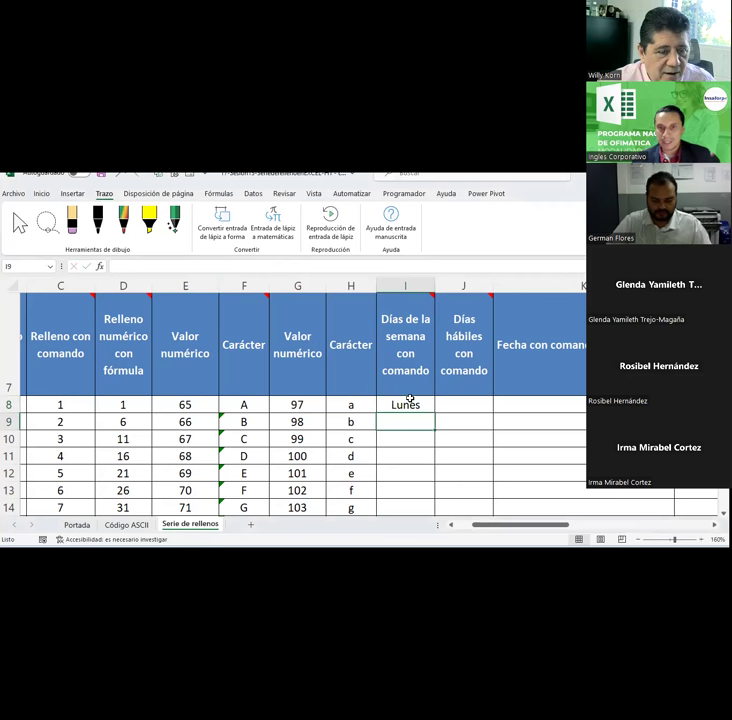
pyautogui.press('Return')
pyautogui.scroll(2, 410, 397)
pyautogui.scroll(-3, 409, 342)
pyautogui.click(411, 350)
# Step: Drag I8 down to row 25 and keep the result as a Serie de relleno of weekdays
pyautogui.moveTo(436, 362); pyautogui.dragTo(431, 500)
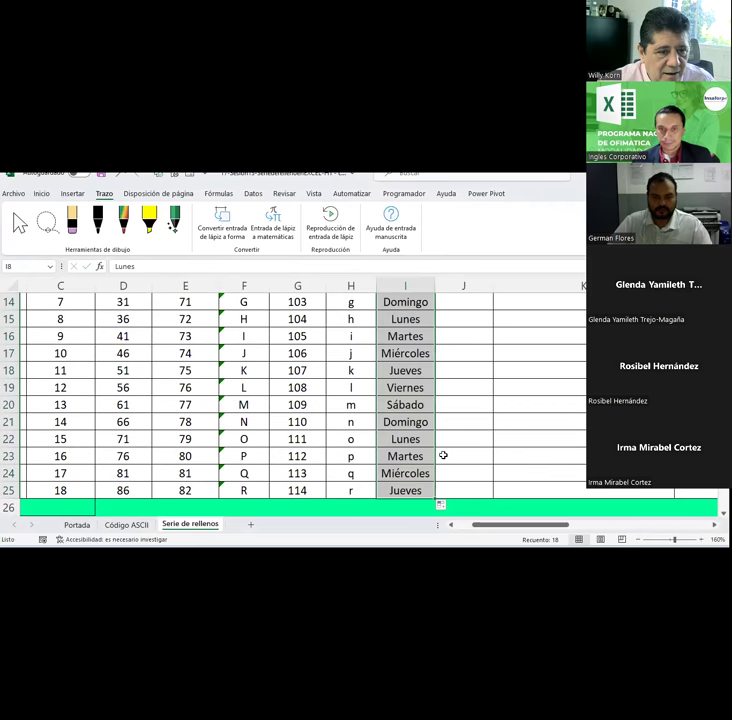
pyautogui.scroll(2, 441, 456)
pyautogui.scroll(1, 443, 455)
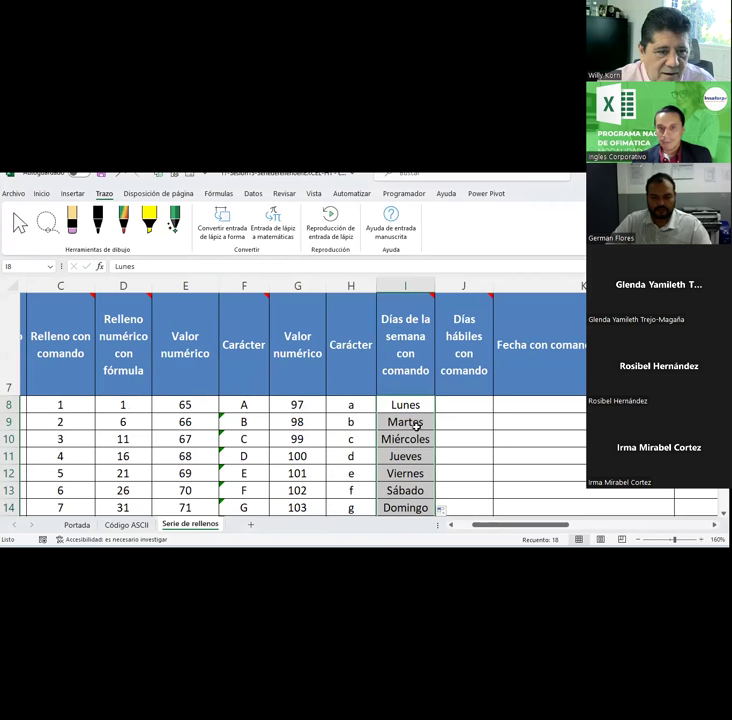
pyautogui.scroll(-1, 414, 415)
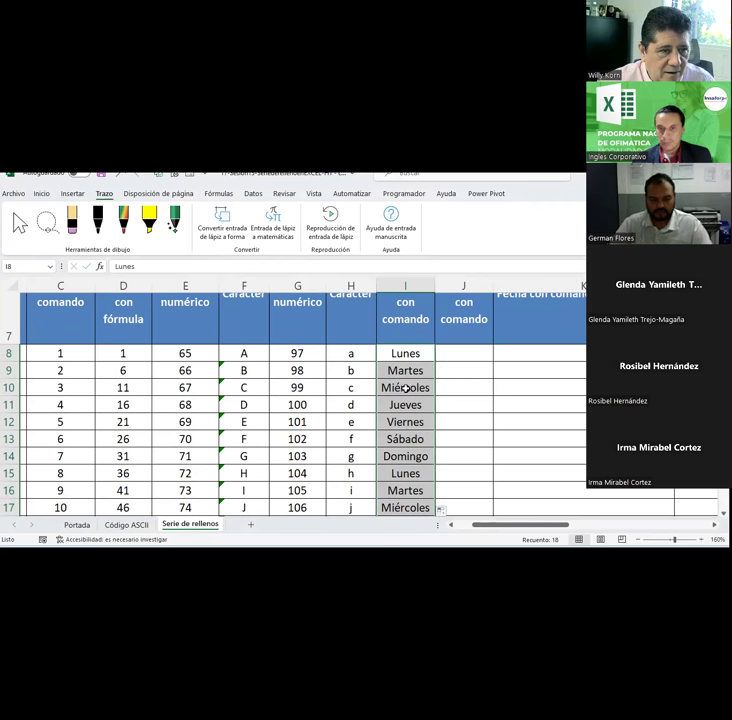
pyautogui.scroll(-1, 405, 405)
pyautogui.scroll(-1, 408, 404)
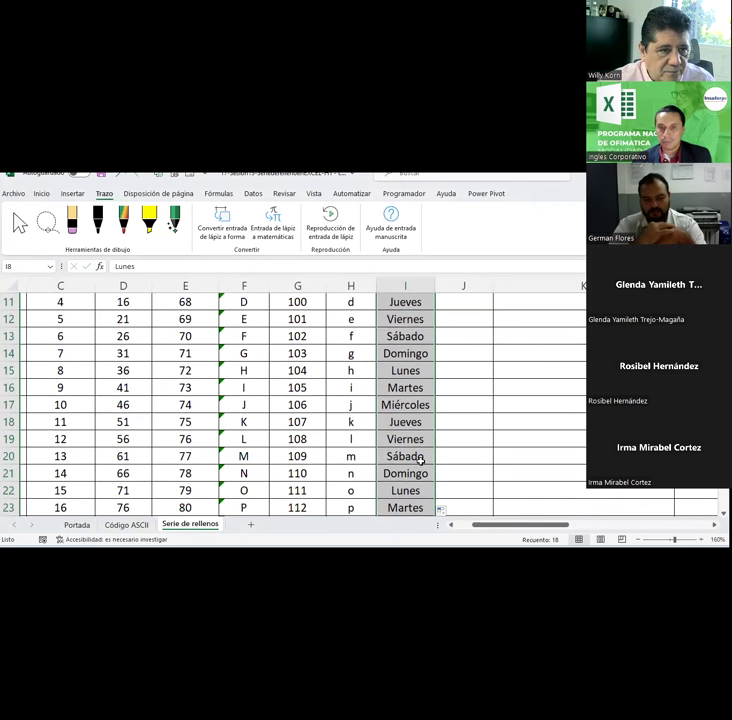
pyautogui.click(446, 511)
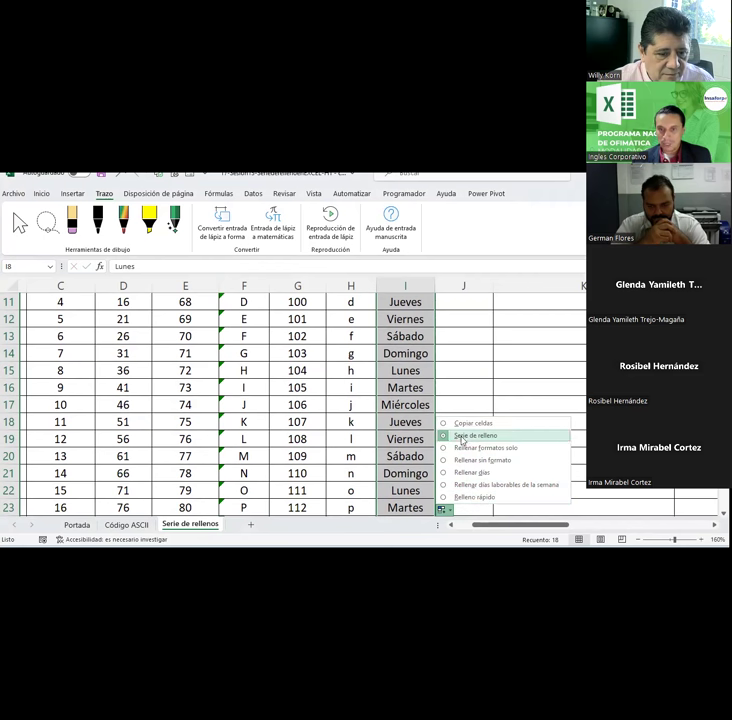
pyautogui.click(411, 431)
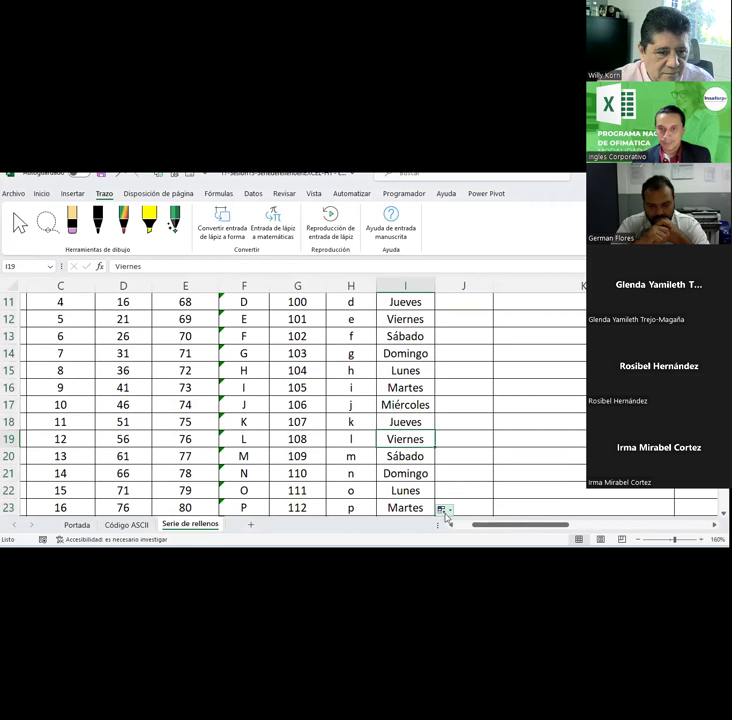
pyautogui.scroll(2, 395, 411)
# Step: Fill down from Lunes in I8, switch the fill to Copiar celdas, then back to a series
pyautogui.click(401, 409)
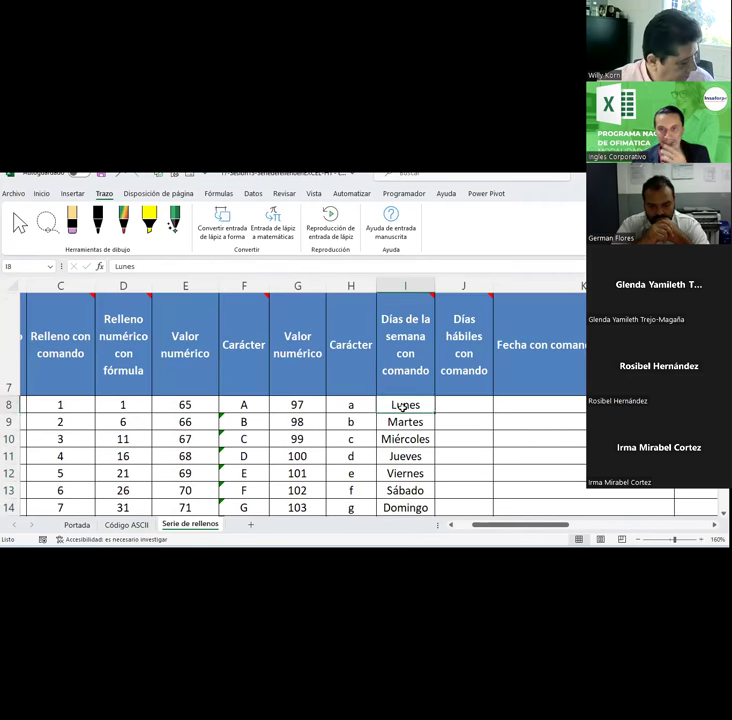
pyautogui.doubleClick(433, 413)
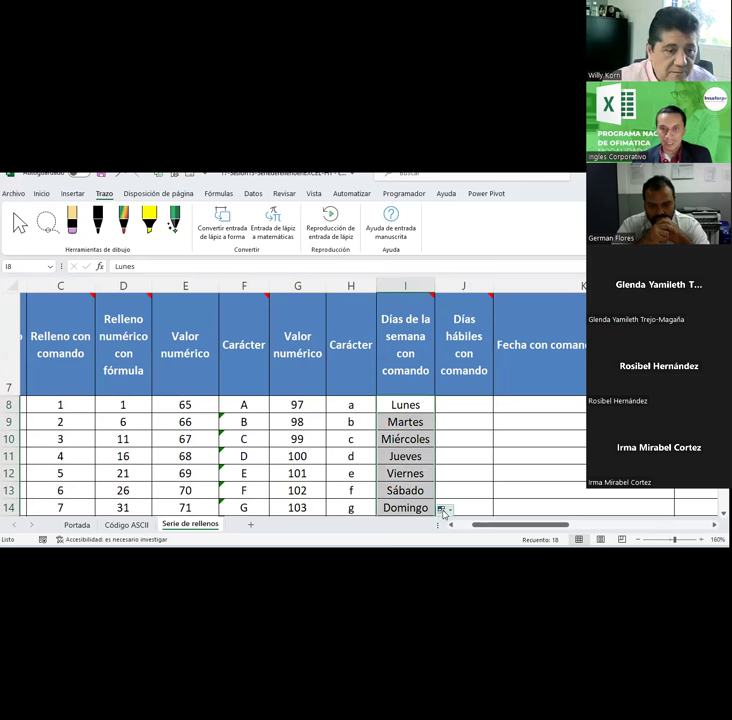
pyautogui.click(441, 510)
pyautogui.click(462, 424)
pyautogui.scroll(-1, 460, 425)
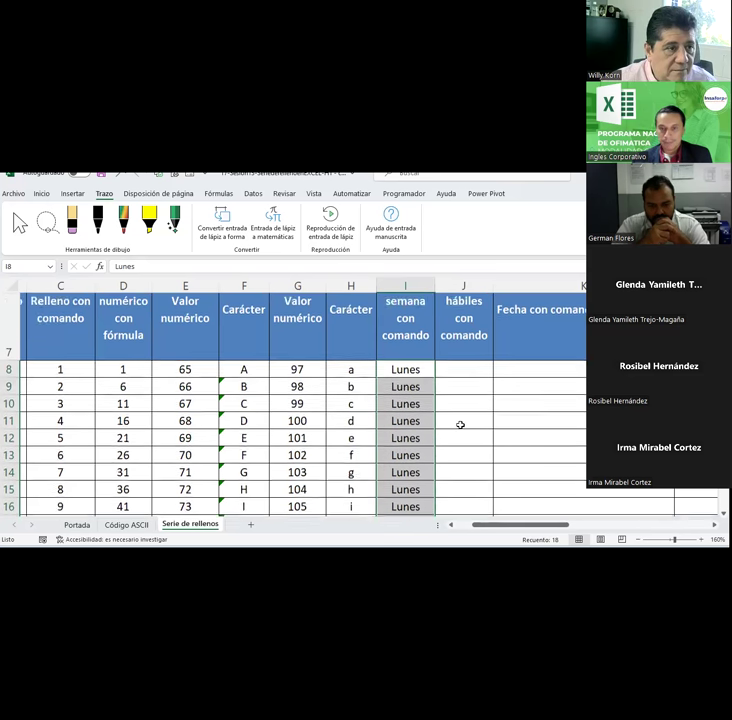
pyautogui.scroll(-2, 460, 425)
pyautogui.click(443, 453)
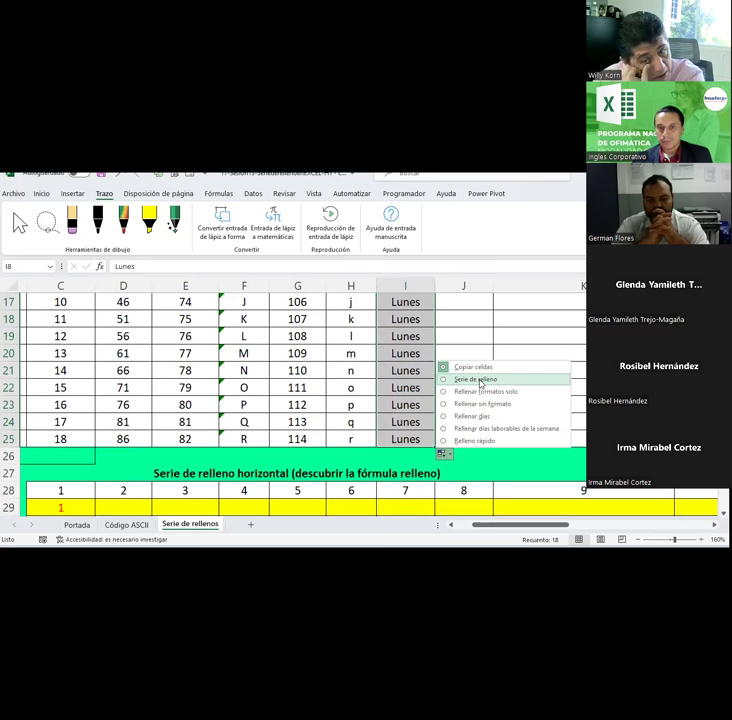
pyautogui.click(480, 380)
# Step: Reselect Lunes in I8 and drag its fill down column I to row 25
pyautogui.scroll(3, 479, 381)
pyautogui.scroll(1, 441, 354)
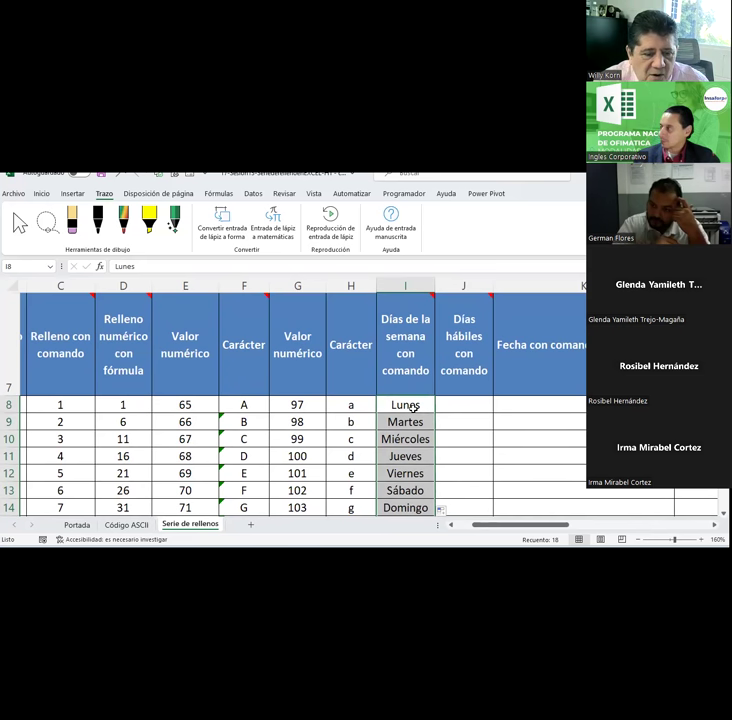
pyautogui.click(413, 407)
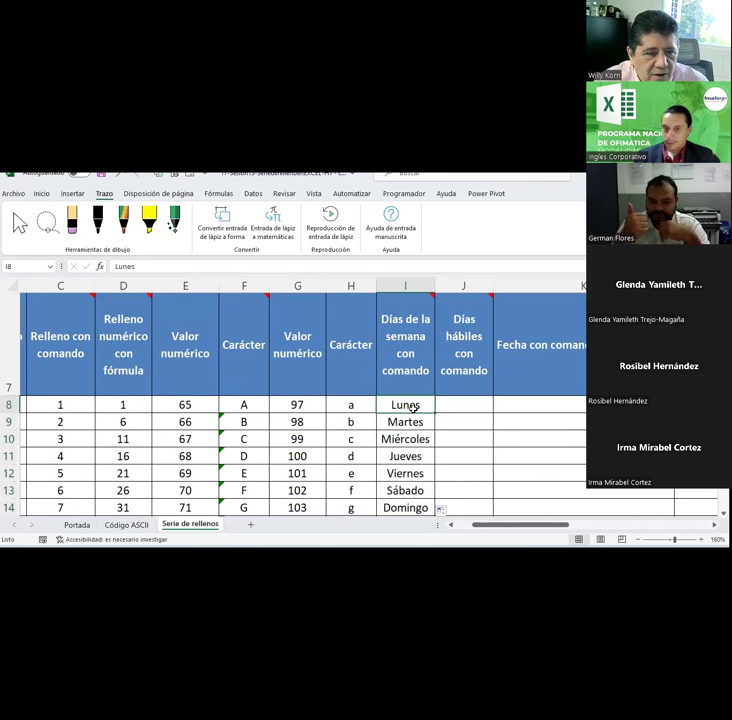
pyautogui.doubleClick(413, 407)
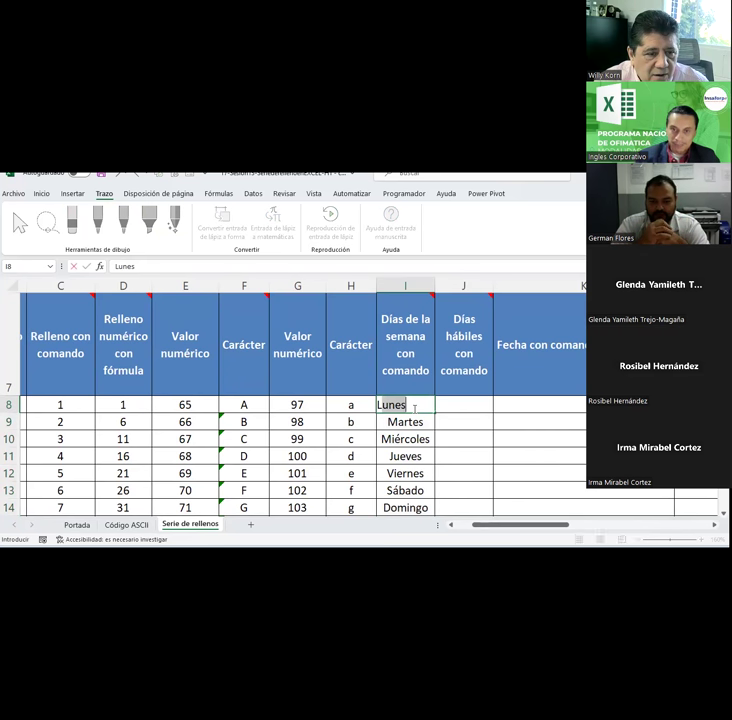
pyautogui.press('Return')
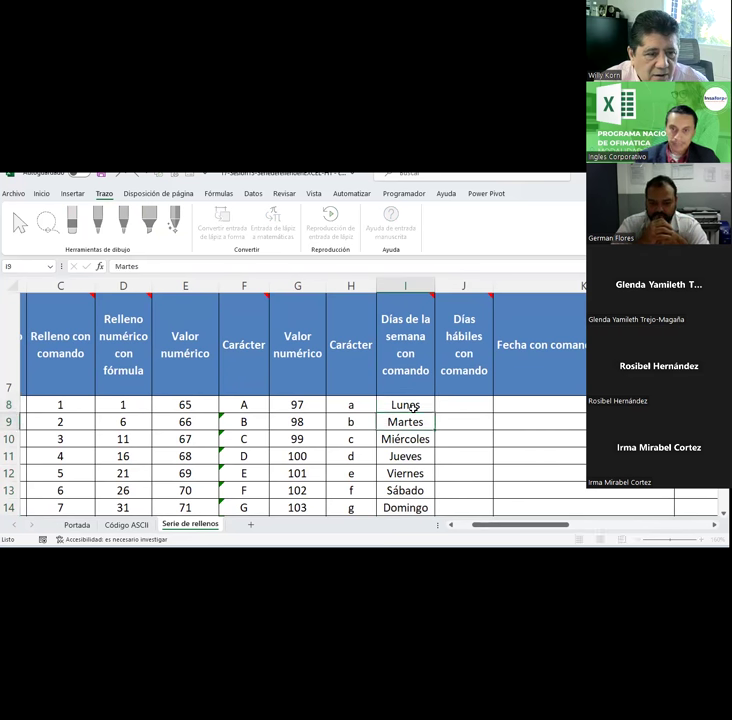
pyautogui.click(413, 407)
pyautogui.moveTo(441, 414)
pyautogui.mouseDown()
pyautogui.moveTo(425, 540)
pyautogui.moveTo(428, 490)
pyautogui.mouseUp()
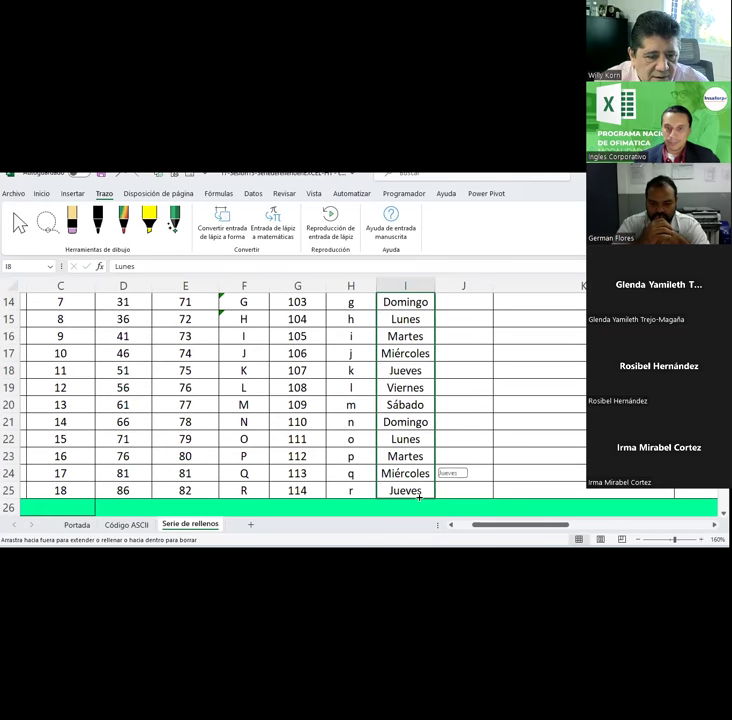
pyautogui.scroll(1, 461, 454)
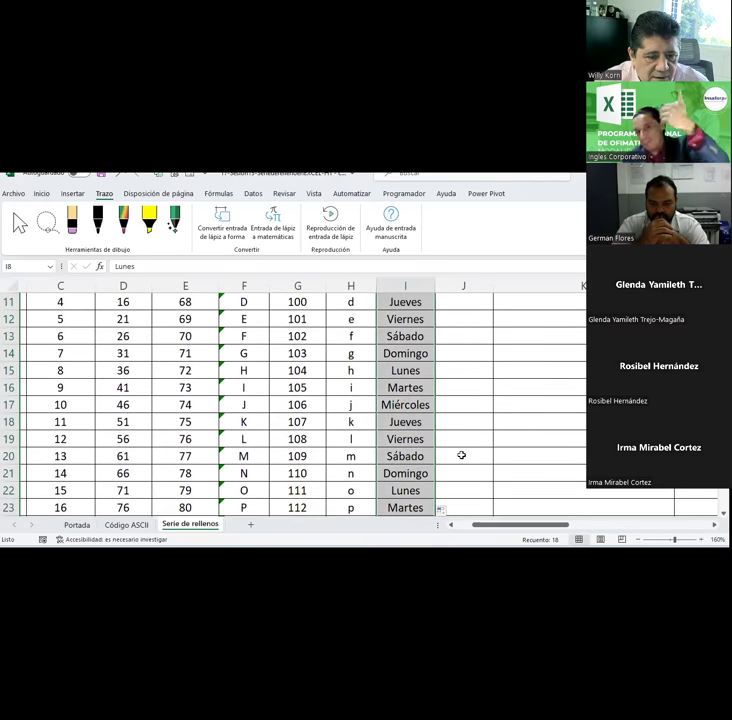
pyautogui.scroll(1, 461, 454)
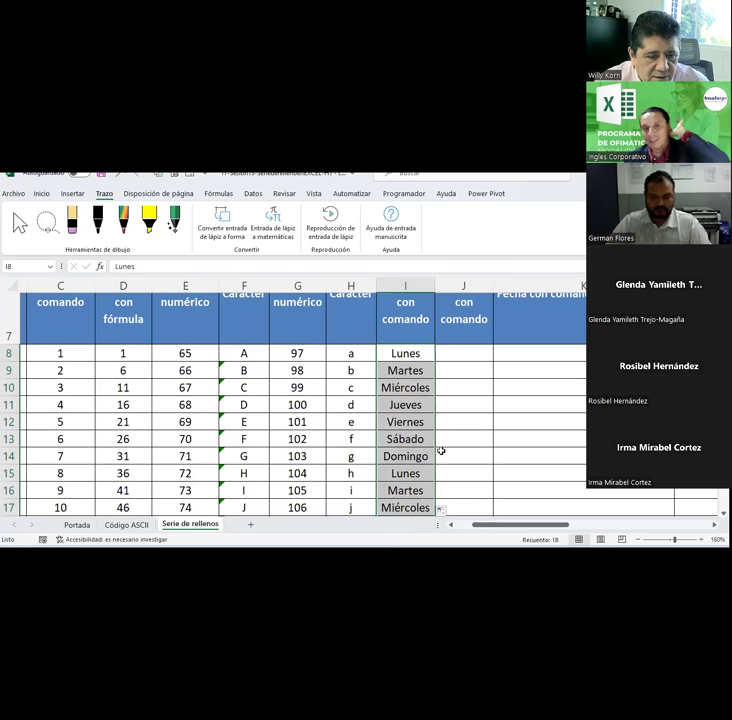
pyautogui.scroll(-1, 441, 452)
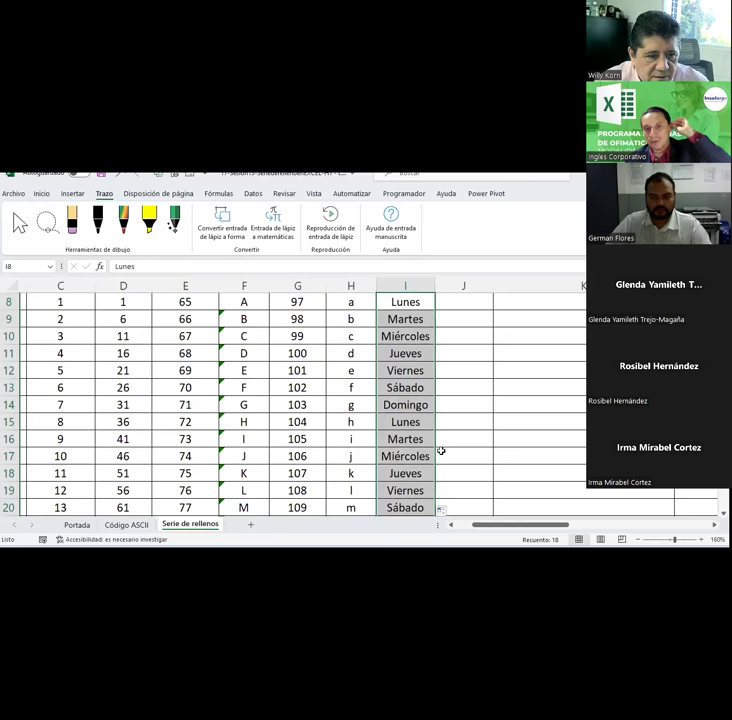
pyautogui.scroll(-1, 440, 460)
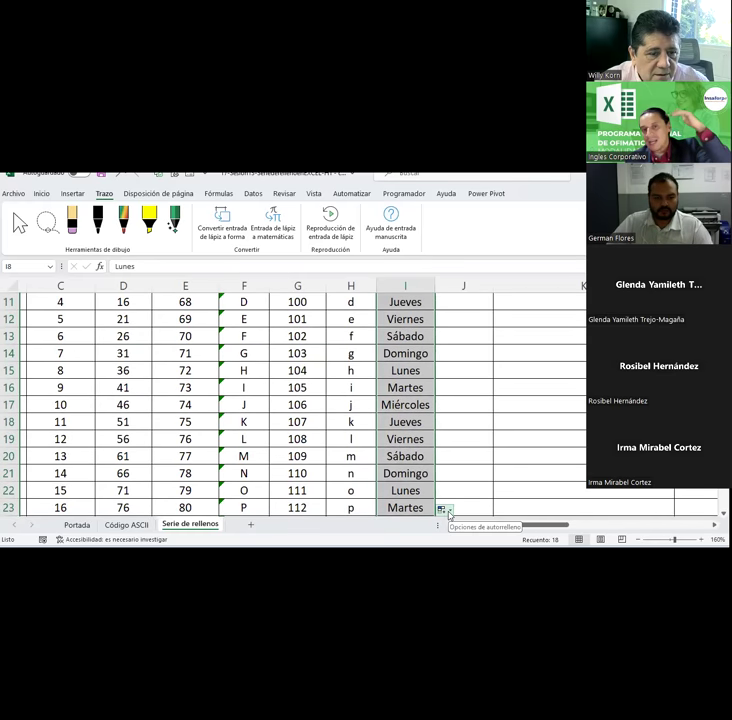
# Step: Switch column I's fill to Copiar celdas so every row repeats Lunes
pyautogui.click(449, 513)
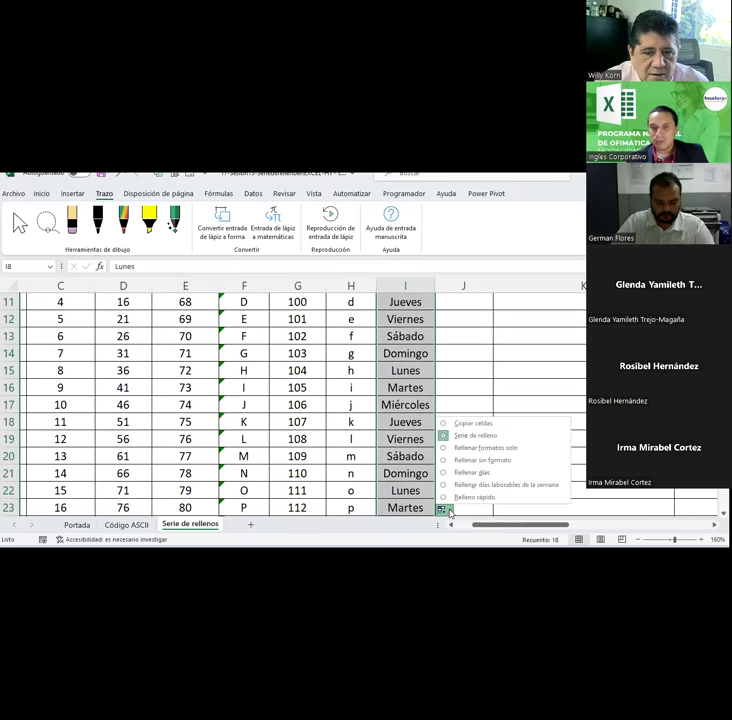
pyautogui.click(470, 425)
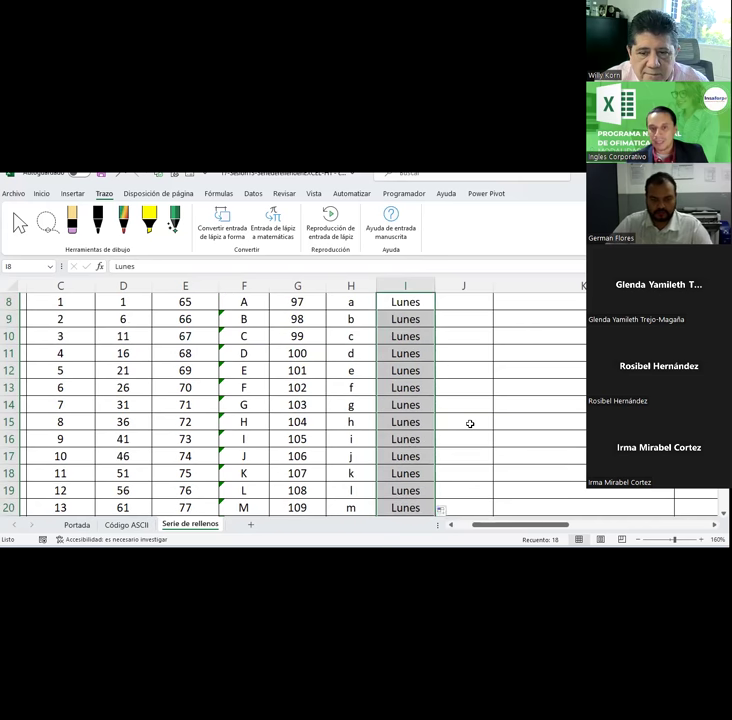
pyautogui.scroll(-2, 470, 424)
pyautogui.scroll(-2, 470, 424)
pyautogui.scroll(2, 470, 424)
pyautogui.scroll(2, 470, 424)
pyautogui.scroll(-1, 470, 424)
pyautogui.click(444, 511)
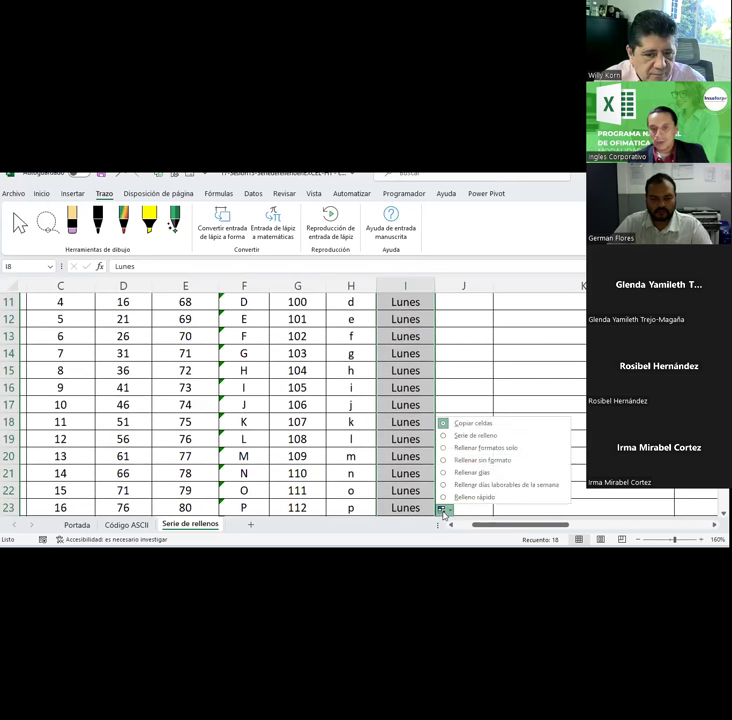
# Step: Restore column I's weekday series, then fill Lunes down J8 with Rellenar días laborables
pyautogui.click(463, 436)
pyautogui.scroll(1, 461, 437)
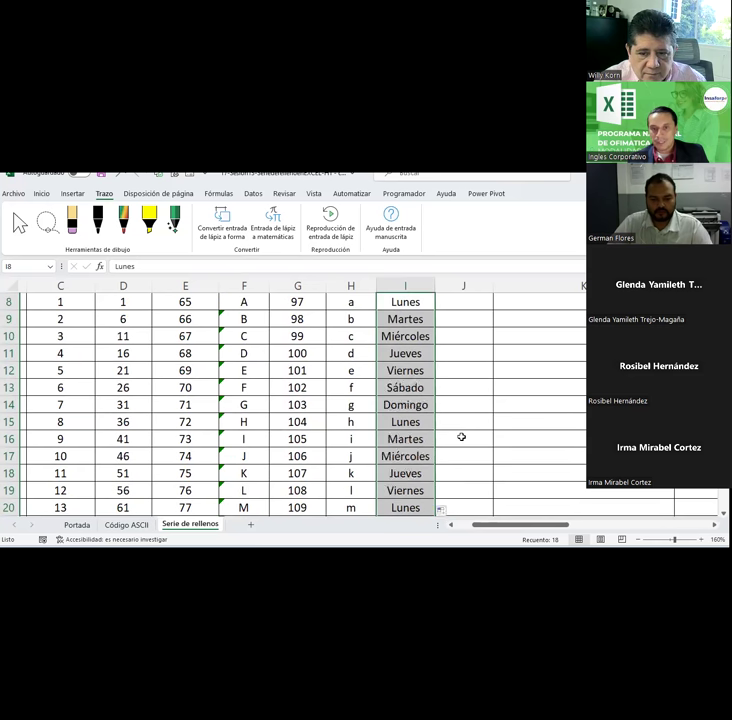
pyautogui.scroll(1, 461, 437)
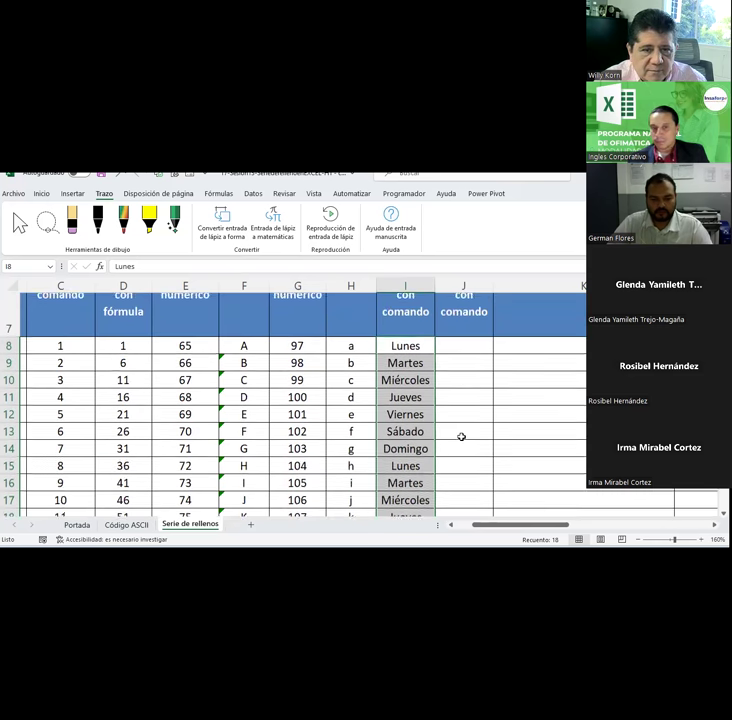
pyautogui.click(460, 407)
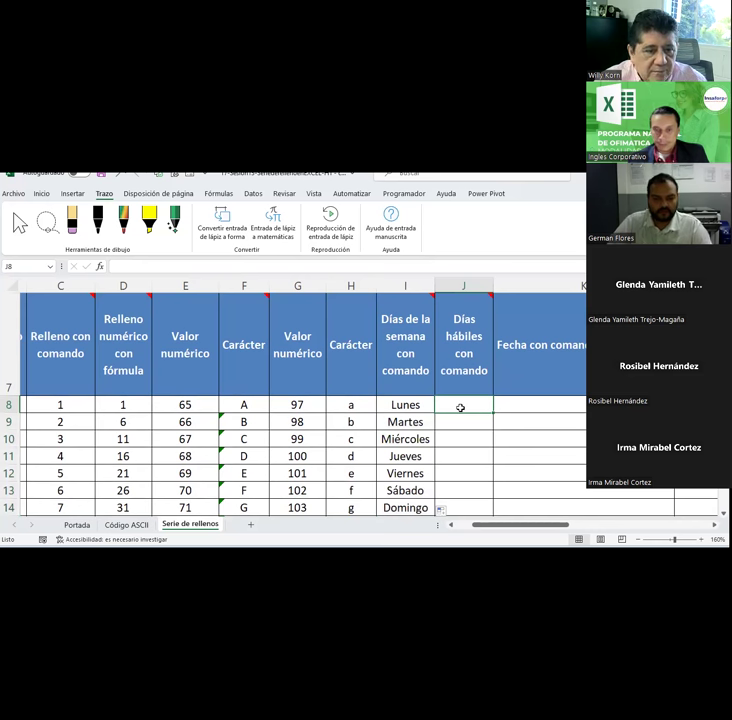
pyautogui.write('Lunes')
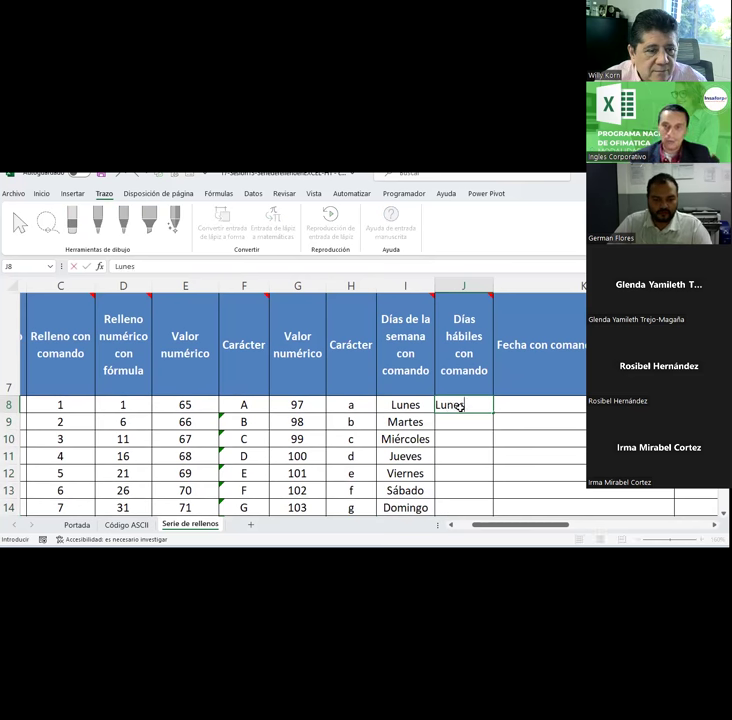
pyautogui.doubleClick(493, 413)
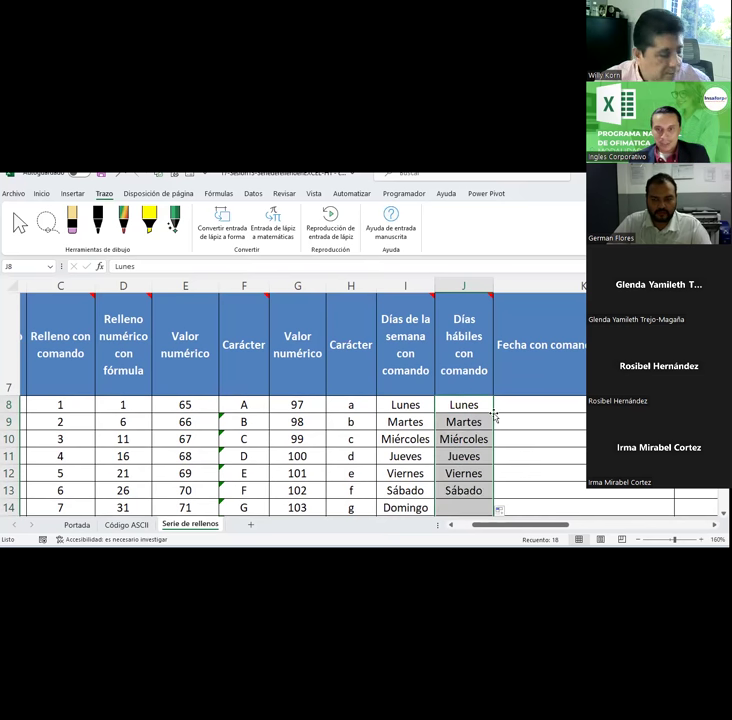
pyautogui.scroll(-2, 494, 416)
pyautogui.scroll(-2, 502, 449)
pyautogui.click(500, 402)
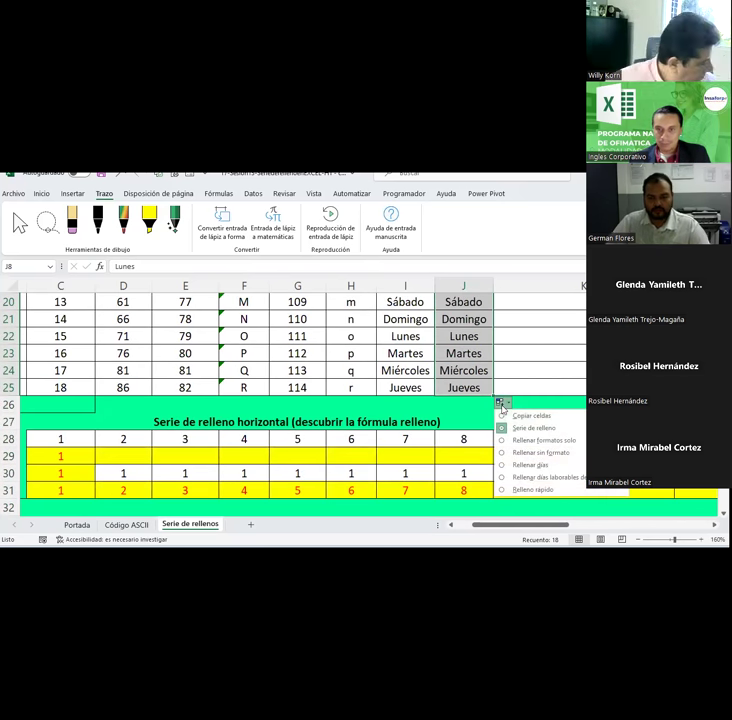
pyautogui.click(532, 479)
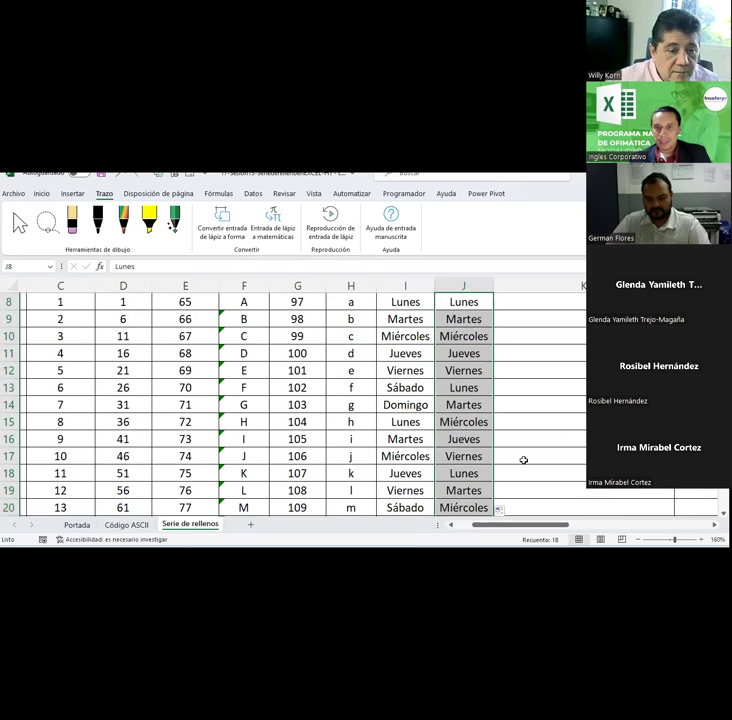
# Step: Check the working-days list against column I and keep the weekday-only fill in J
pyautogui.scroll(1, 505, 425)
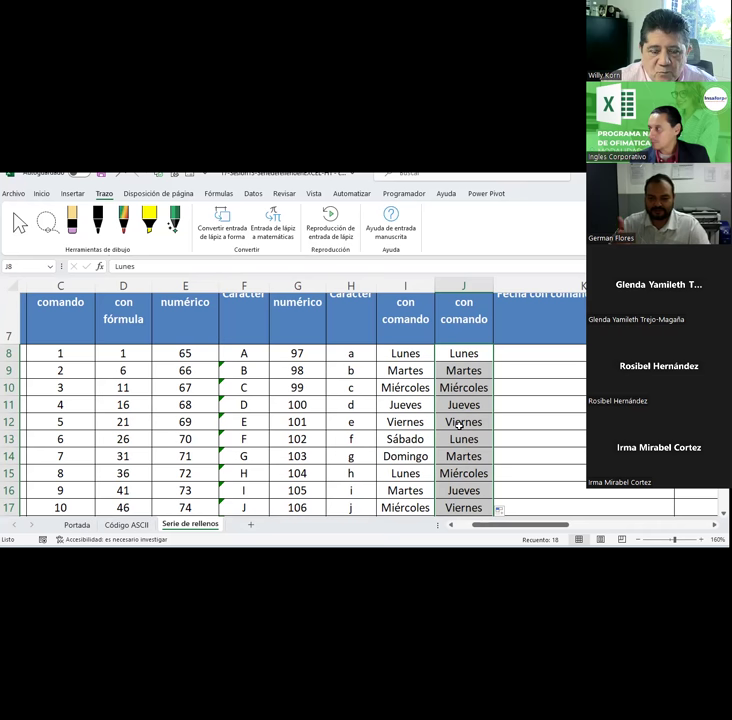
pyautogui.click(458, 425)
pyautogui.moveTo(407, 352); pyautogui.dragTo(462, 387)
pyautogui.scroll(1, 438, 387)
pyautogui.scroll(-1, 438, 387)
pyautogui.click(462, 422)
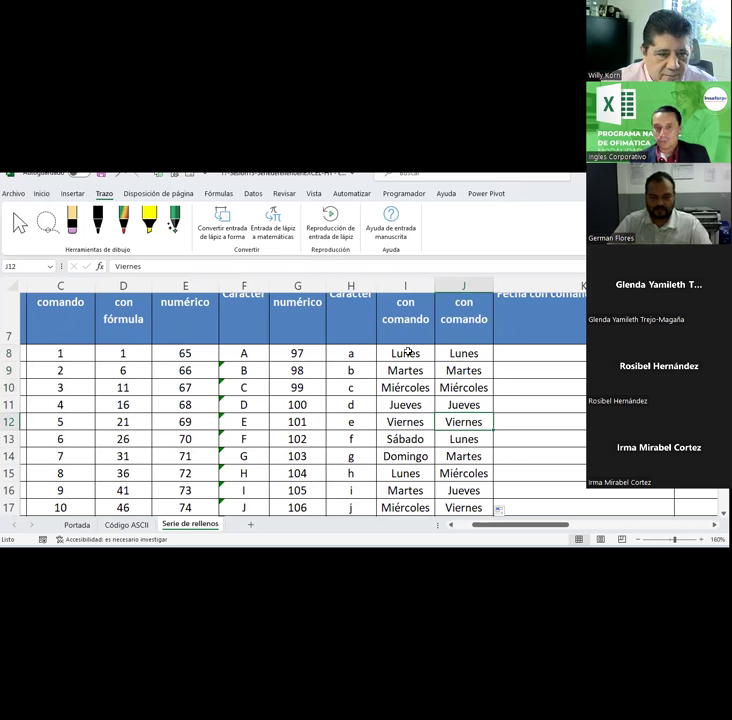
pyautogui.moveTo(408, 352)
pyautogui.mouseDown()
pyautogui.moveTo(462, 388)
pyautogui.moveTo(462, 465)
pyautogui.mouseUp()
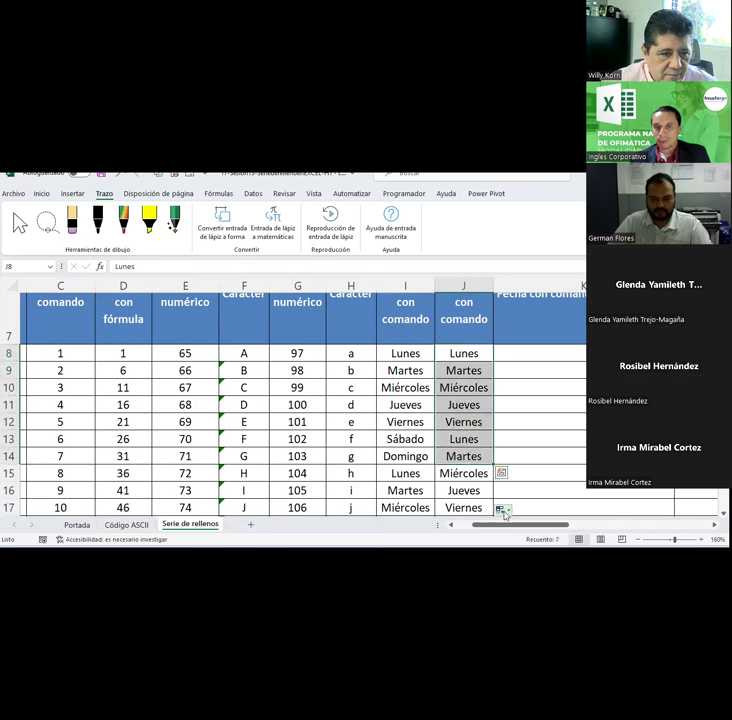
pyautogui.click(508, 512)
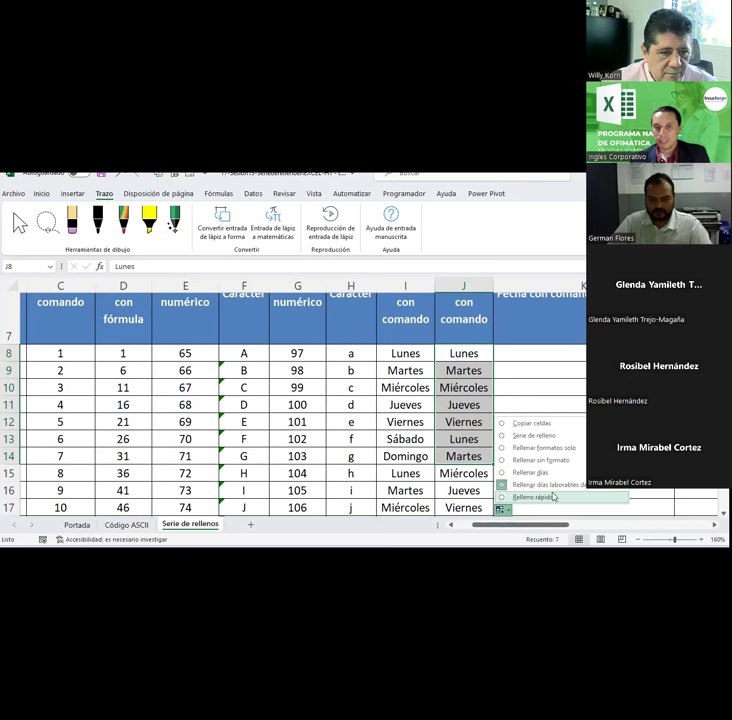
pyautogui.click(531, 495)
pyautogui.click(453, 382)
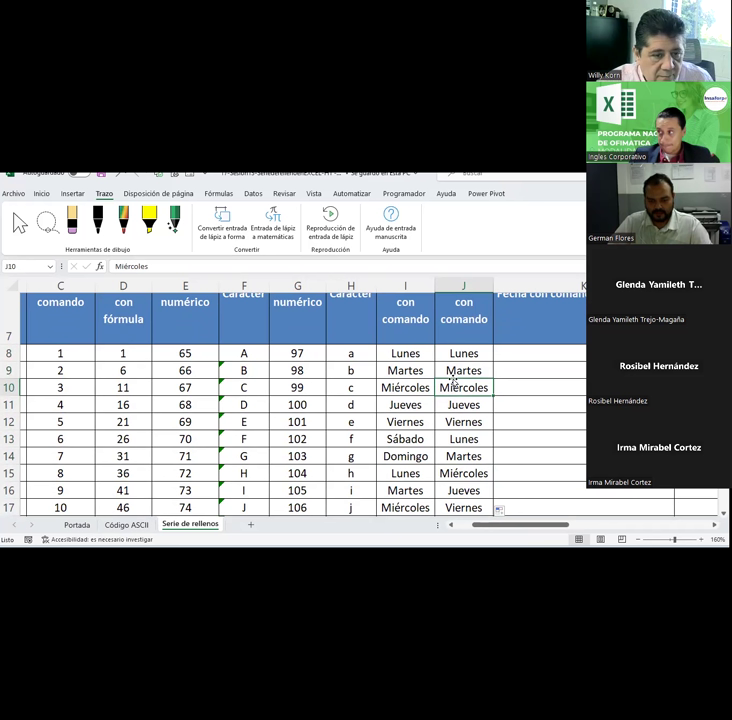
pyautogui.click(463, 352)
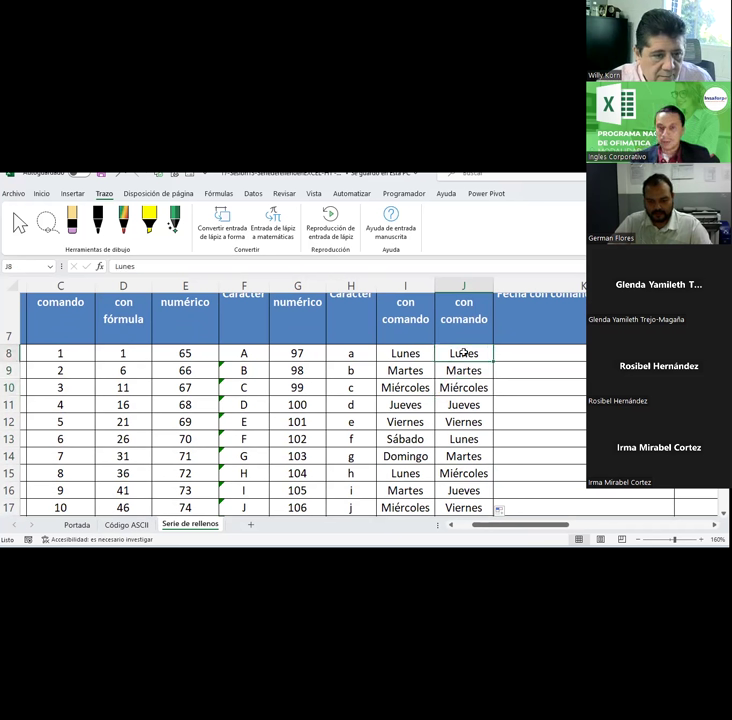
# Step: Drag J8's days down column J and apply Fill Weekdays so Lunes follows Viernes
pyautogui.moveTo(495, 359)
pyautogui.mouseDown()
pyautogui.moveTo(479, 535)
pyautogui.moveTo(472, 500)
pyautogui.mouseUp()
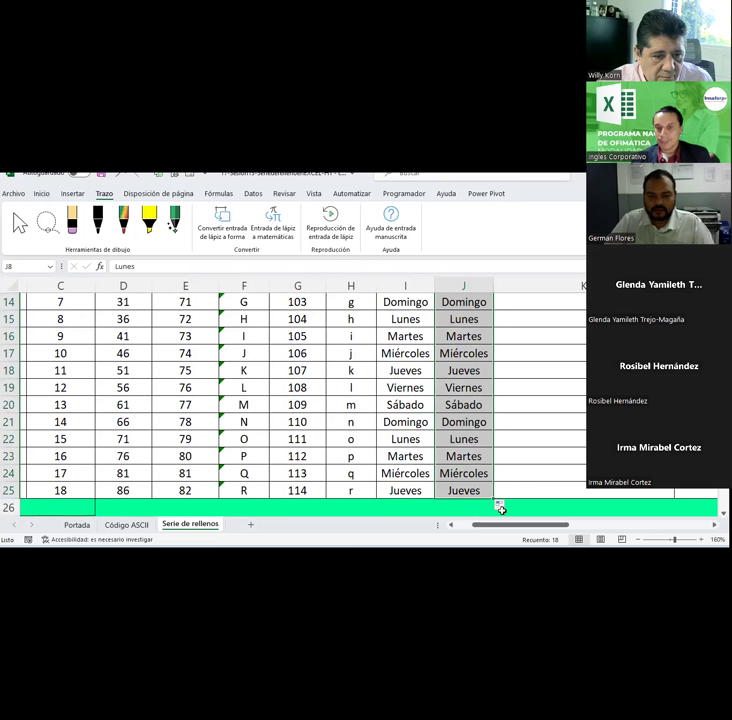
pyautogui.click(505, 507)
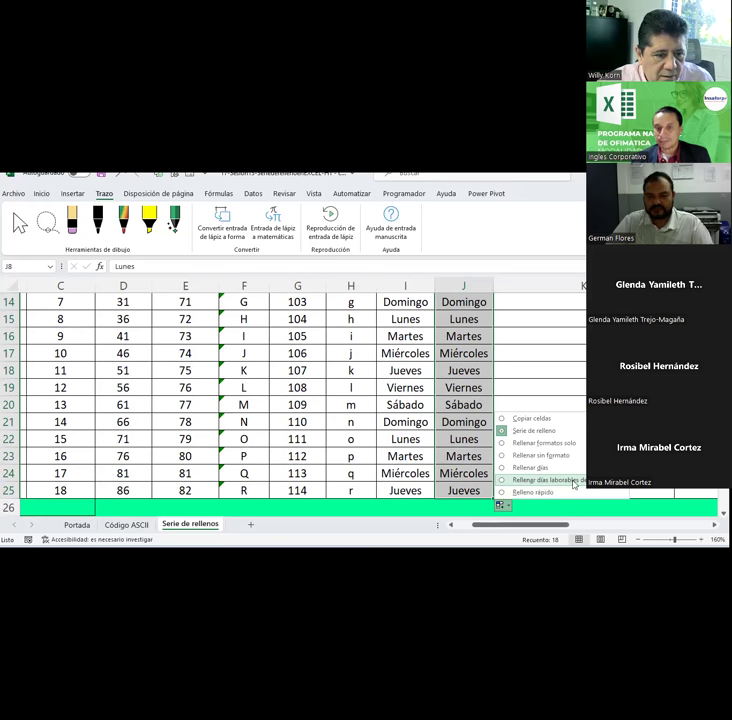
pyautogui.click(548, 480)
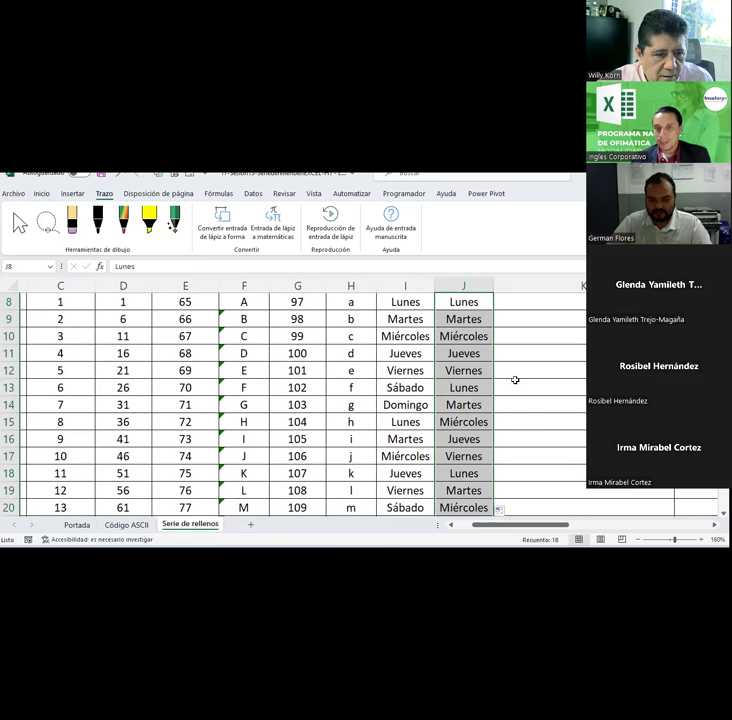
pyautogui.scroll(1, 515, 380)
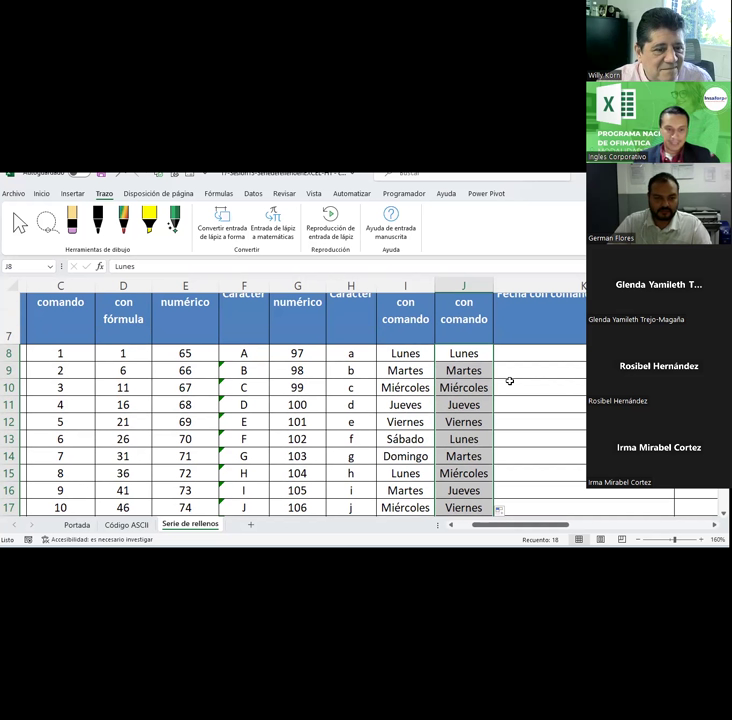
pyautogui.scroll(1, 510, 381)
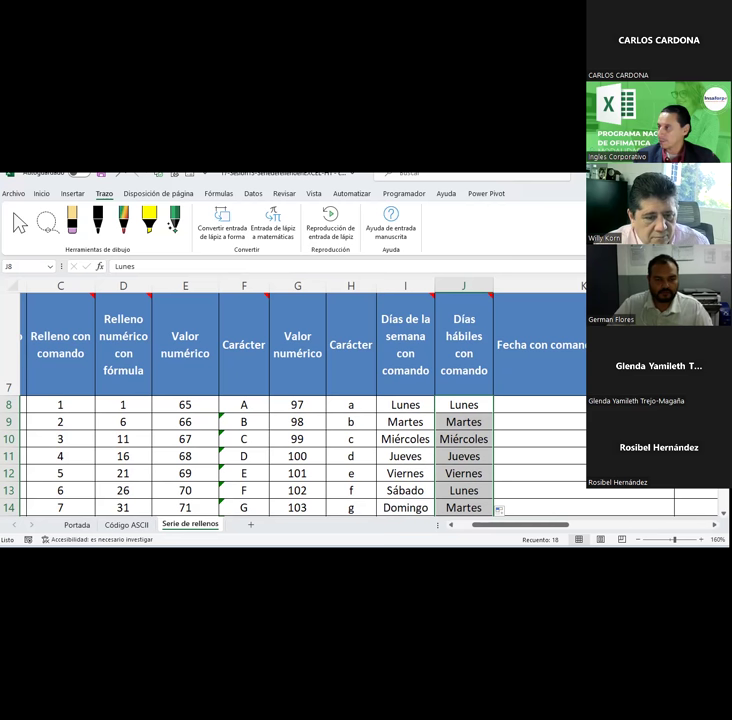
# Step: Deselect the J8:J14 range, select I8, and switch to the Inicio ribbon
pyautogui.click(463, 404)
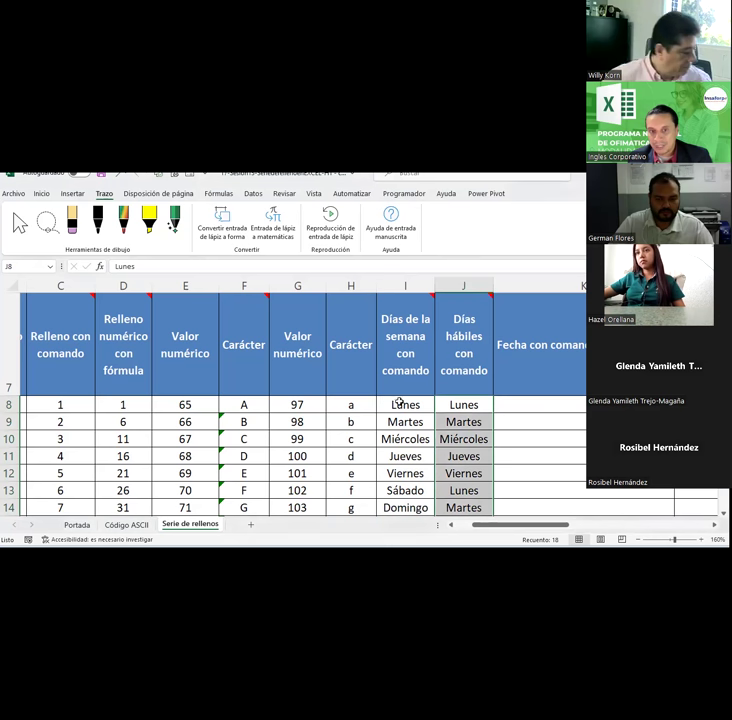
pyautogui.click(400, 403)
pyautogui.click(45, 195)
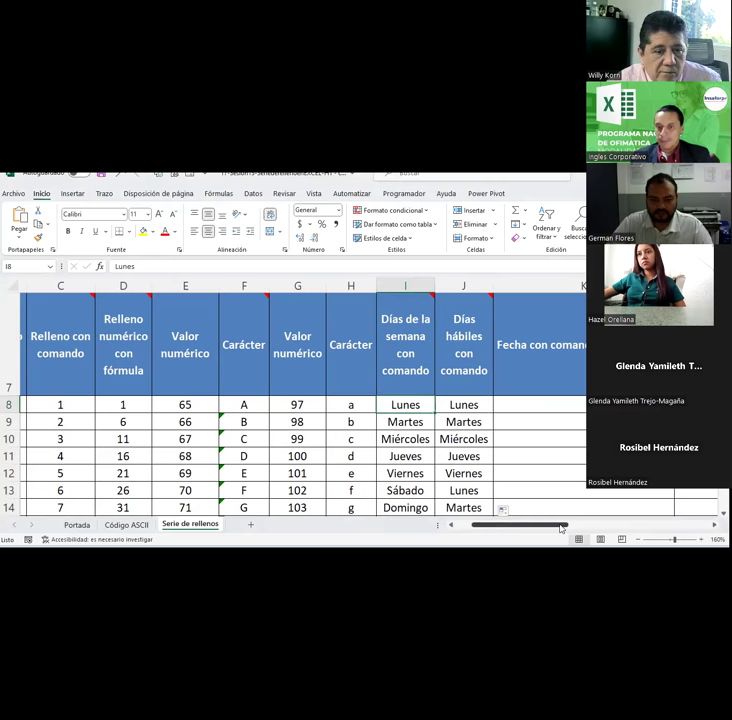
pyautogui.moveTo(560, 525); pyautogui.dragTo(598, 526)
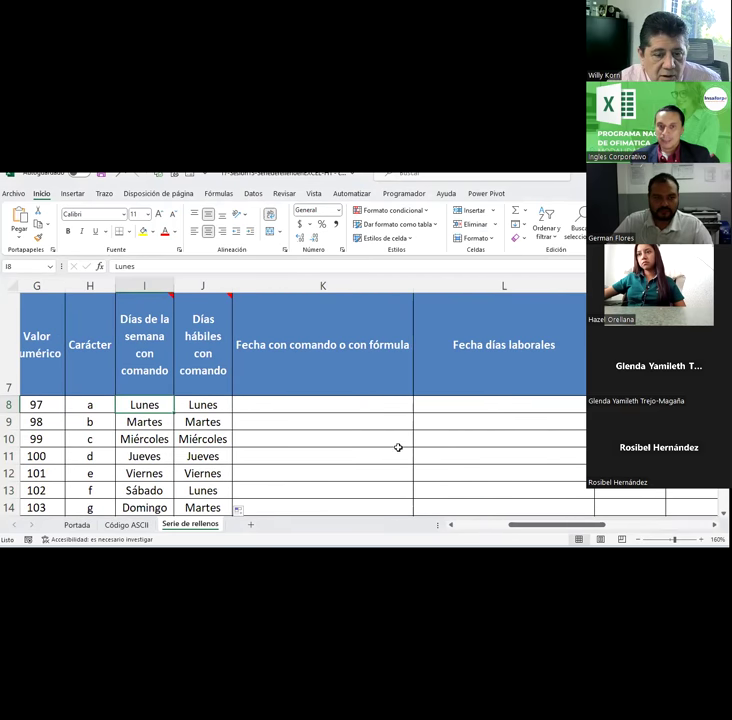
pyautogui.scroll(2, 378, 423)
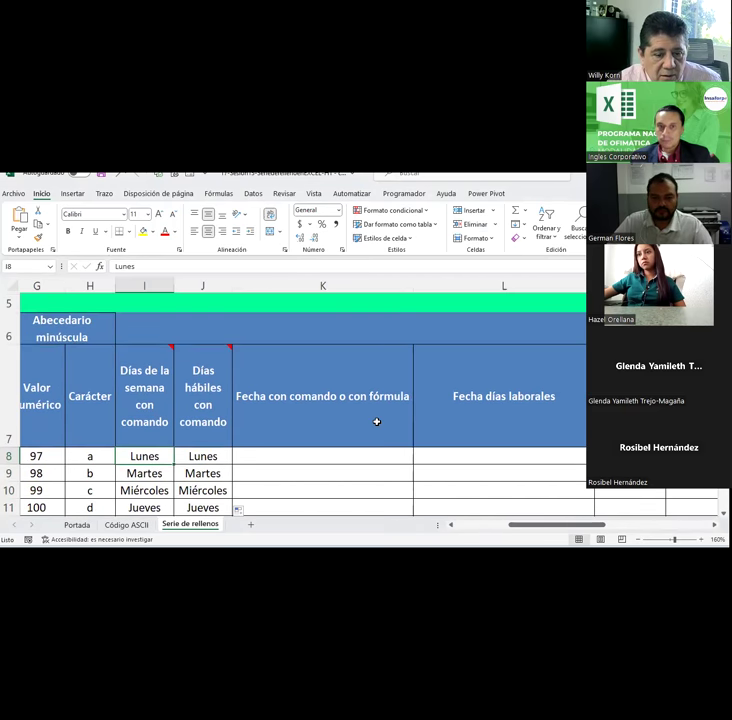
pyautogui.click(364, 457)
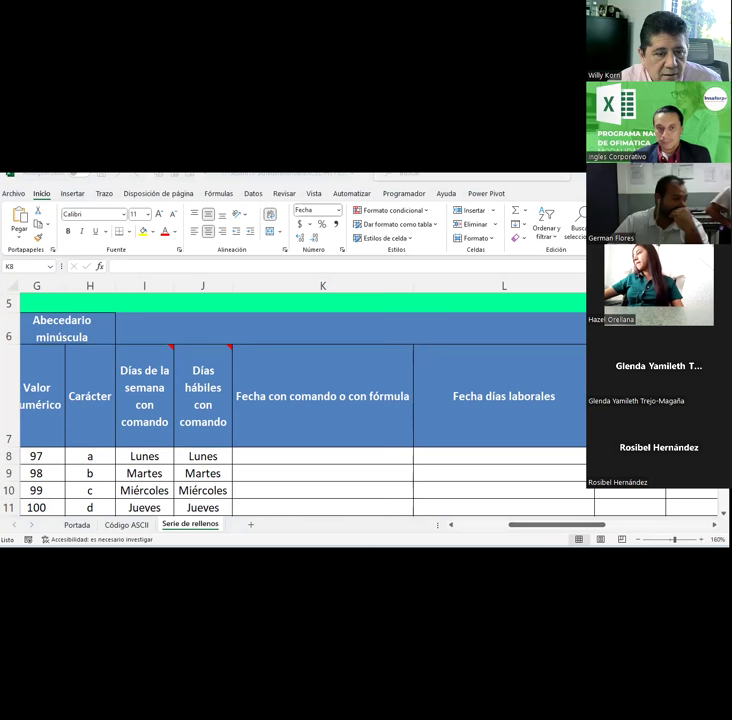
pyautogui.click(145, 456)
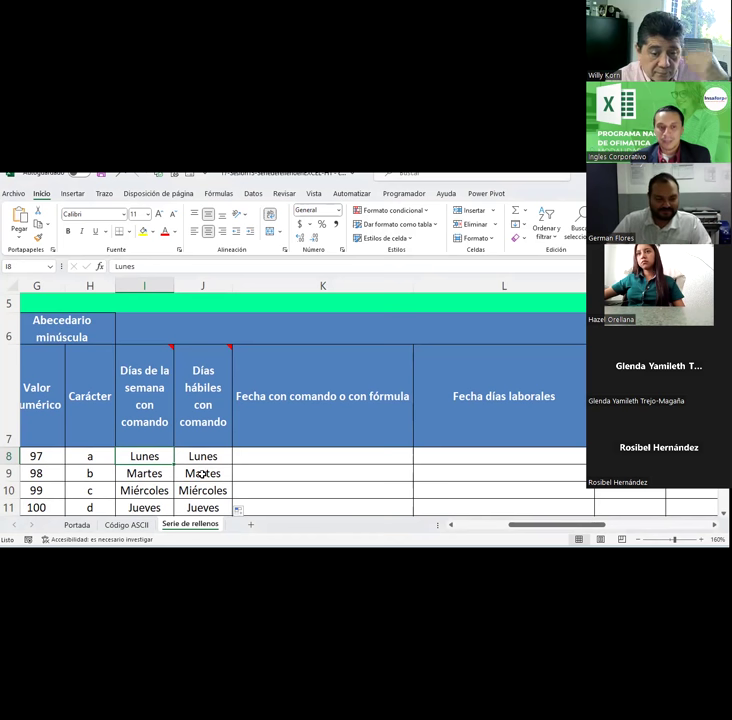
pyautogui.click(265, 463)
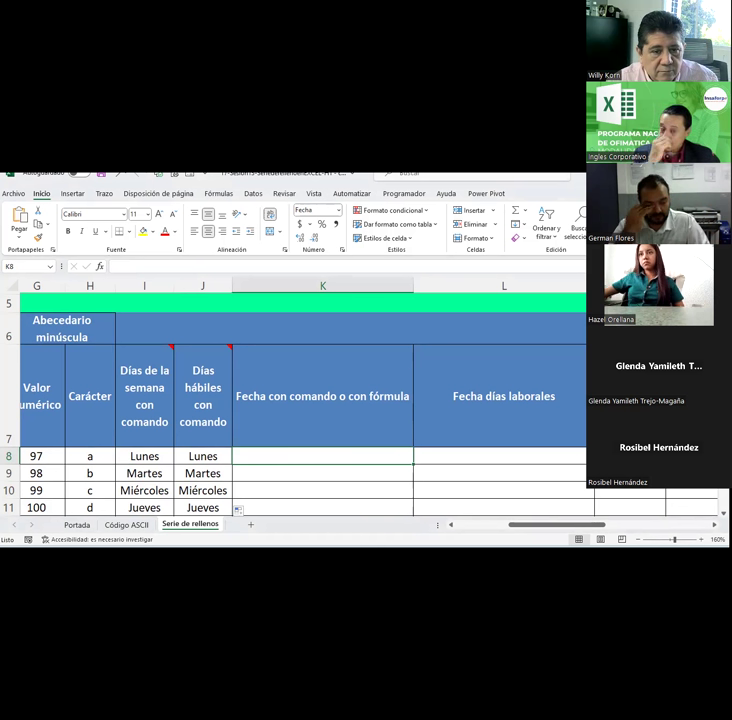
# Step: Enter 15/11/2023 in K8 and give it the Fecha corta number format
pyautogui.write('15')
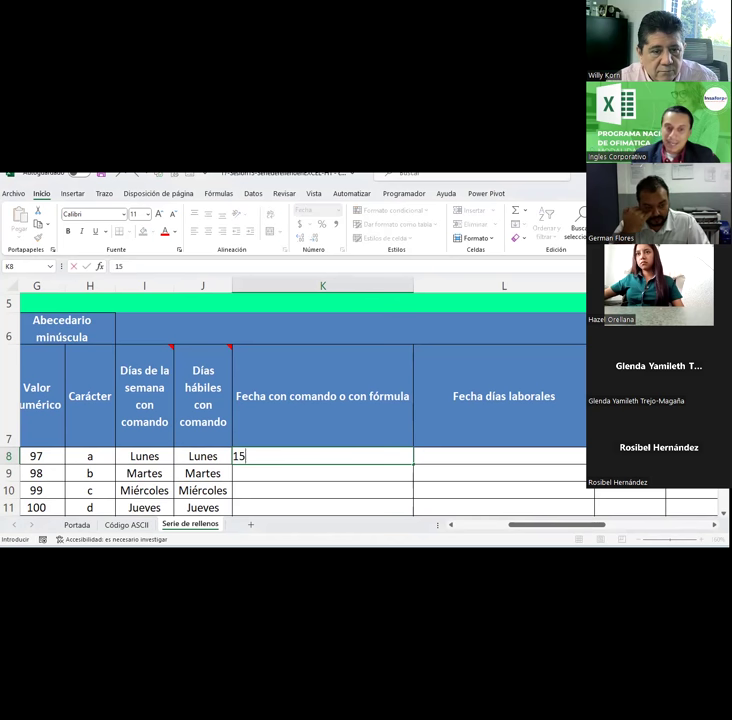
pyautogui.write('-11-23')
pyautogui.press('Return')
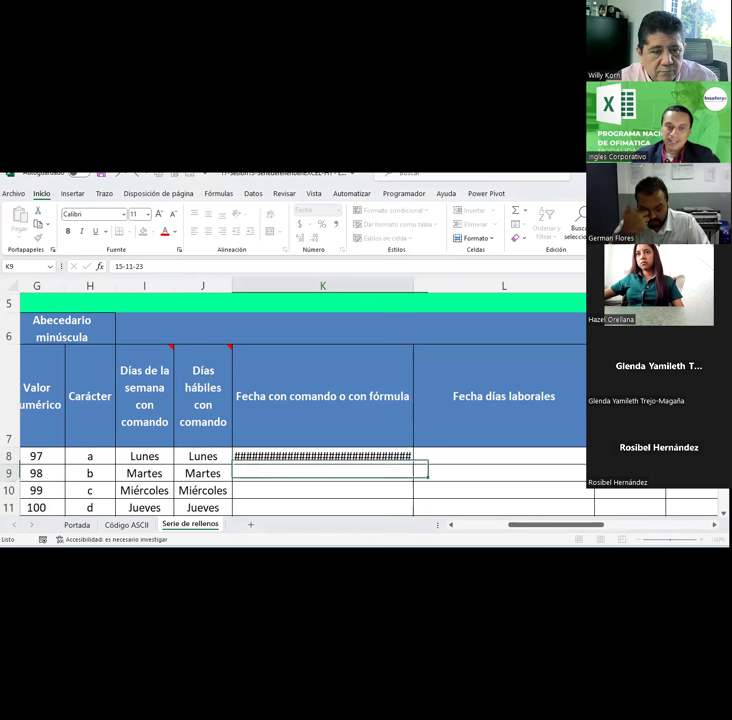
pyautogui.moveTo(379, 459)
pyautogui.mouseDown()
pyautogui.moveTo(438, 505)
pyautogui.moveTo(376, 501)
pyautogui.mouseUp()
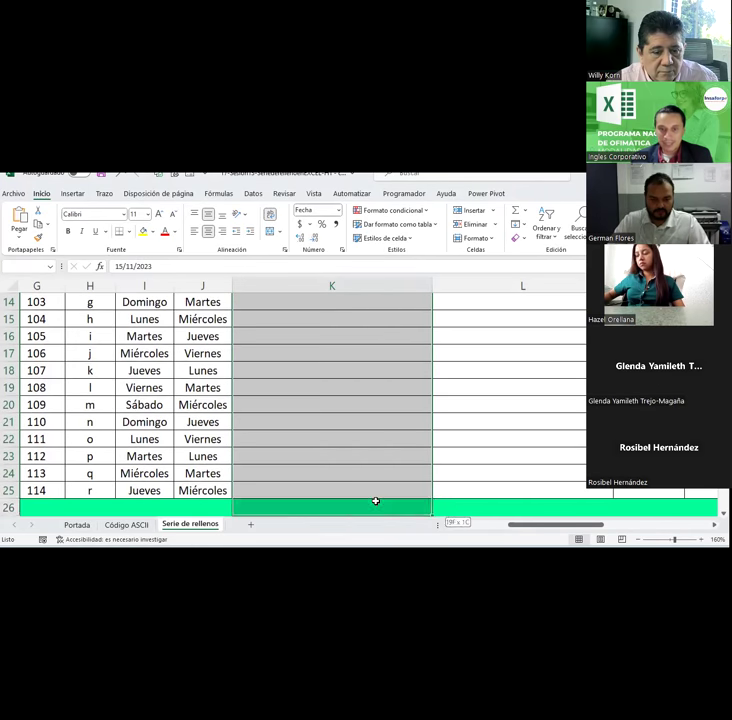
pyautogui.scroll(5, 258, 402)
pyautogui.scroll(-1, 256, 402)
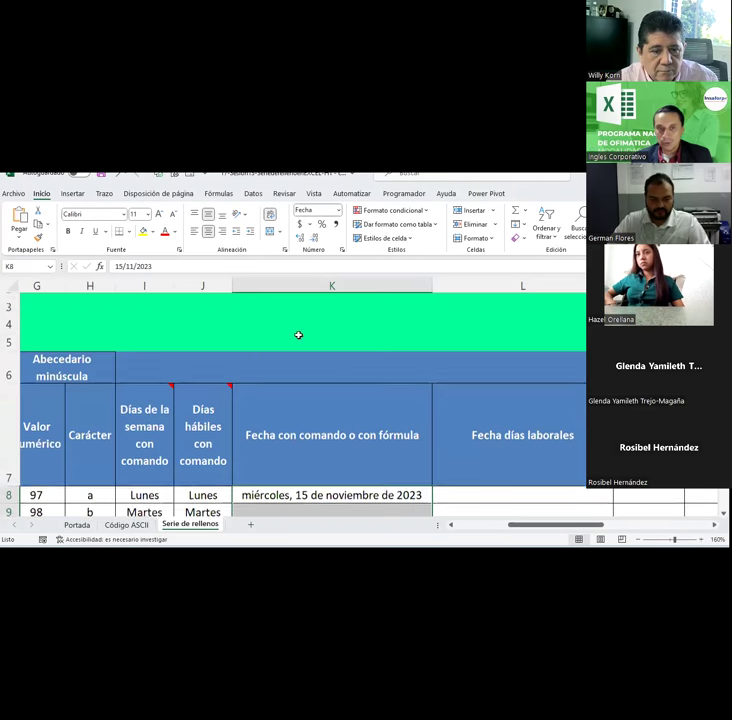
pyautogui.scroll(-2, 299, 335)
pyautogui.scroll(1, 318, 345)
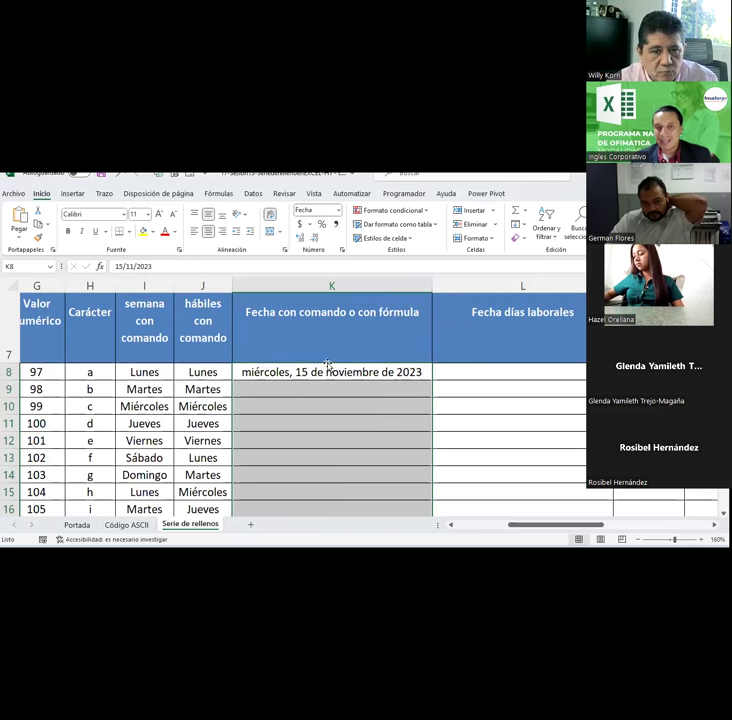
pyautogui.click(338, 210)
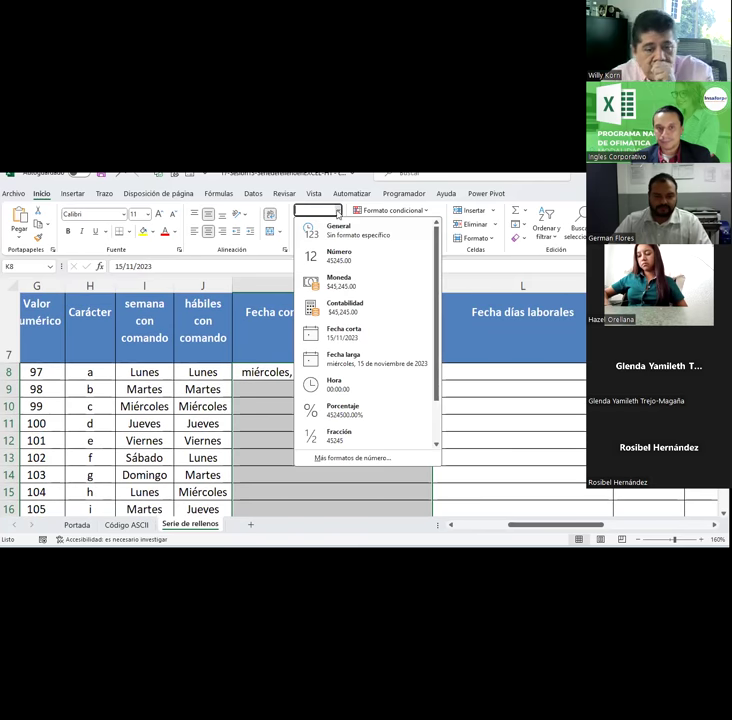
pyautogui.click(346, 334)
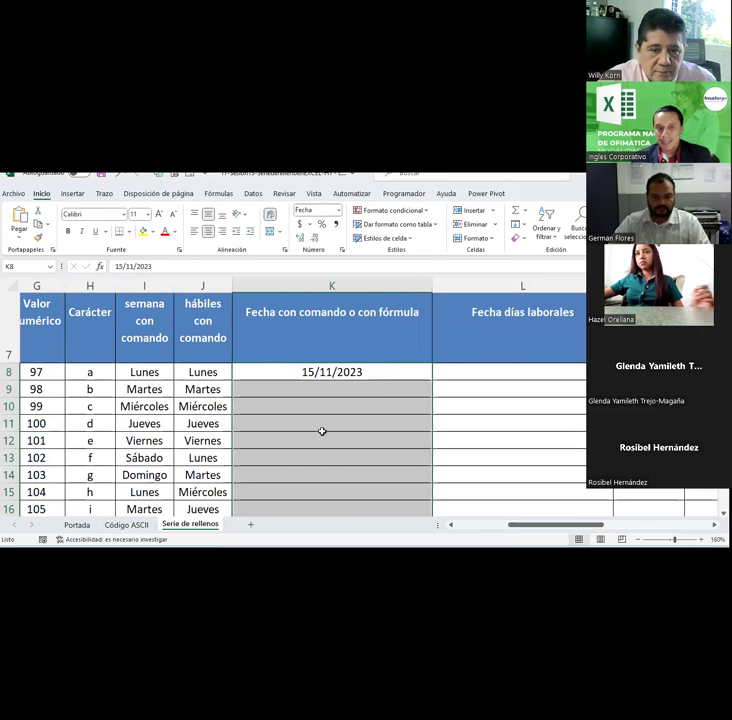
pyautogui.click(339, 212)
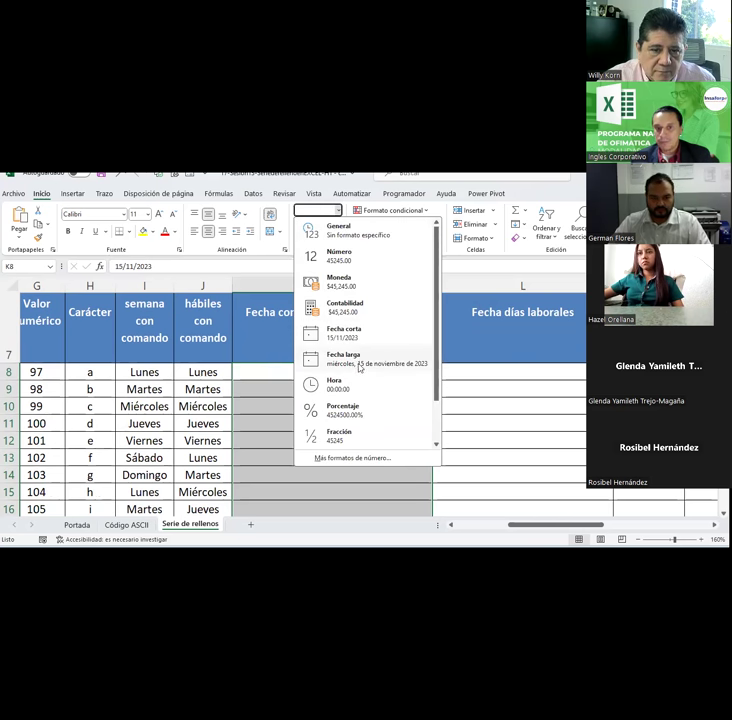
pyautogui.click(320, 393)
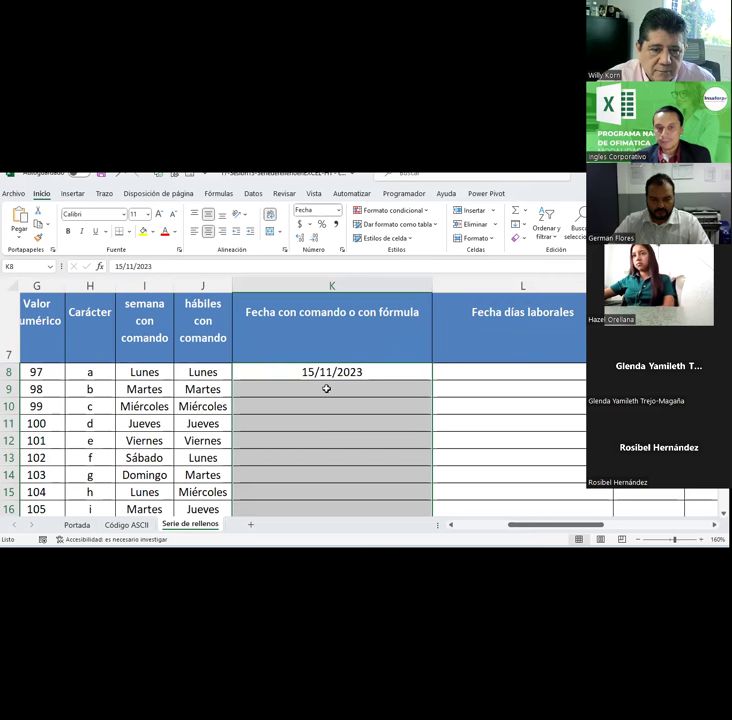
pyautogui.click(329, 371)
# Step: Shade K8 yellow and enter 15-11-2023 in K9
pyautogui.click(144, 232)
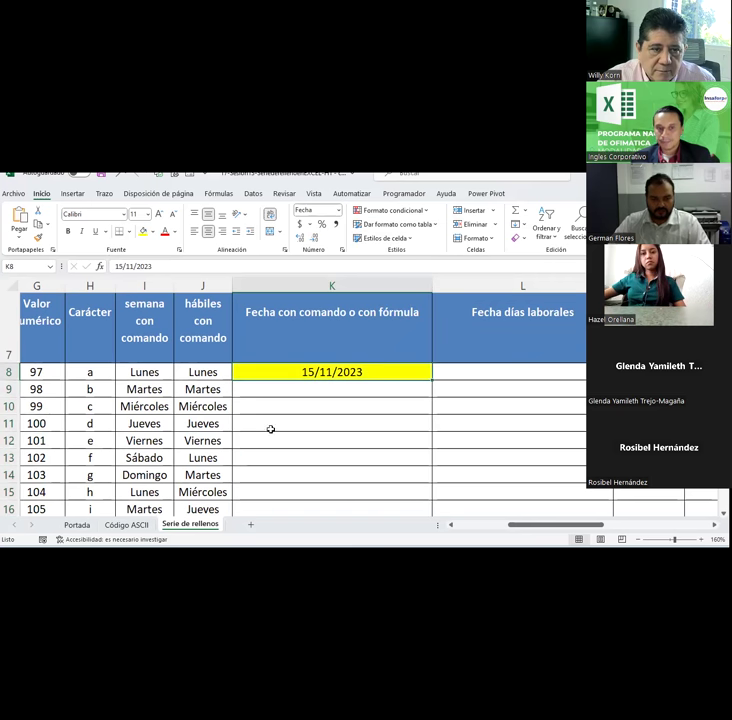
pyautogui.click(280, 437)
pyautogui.click(320, 388)
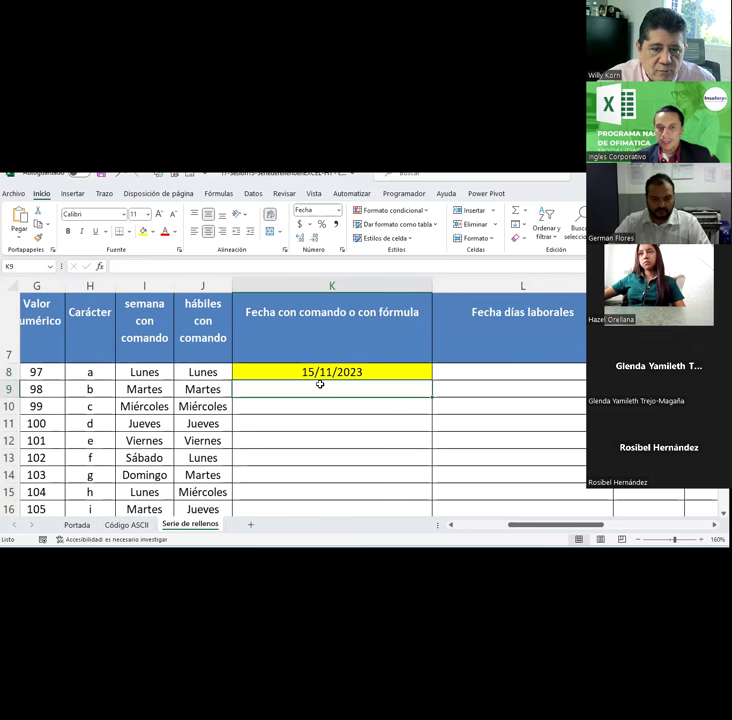
pyautogui.write('15-11-2023')
pyautogui.hotkey('ctrl', 'Return')
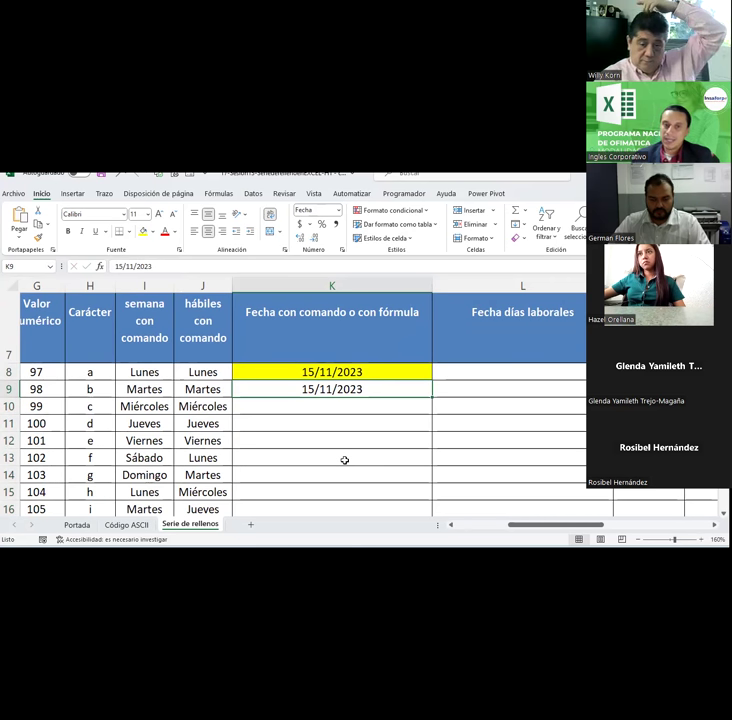
# Step: Format K9 as Fecha larga and fill it orange
pyautogui.click(338, 210)
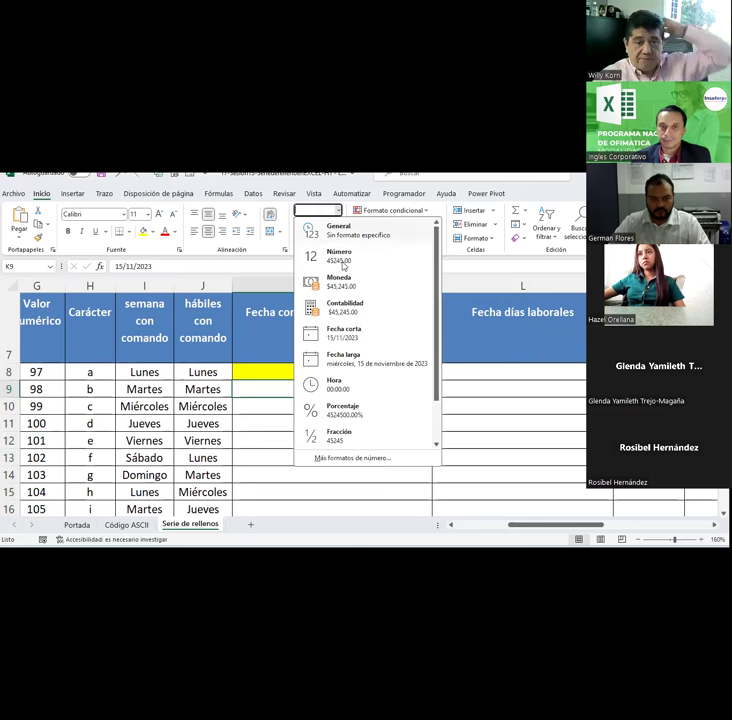
pyautogui.click(354, 362)
pyautogui.click(376, 455)
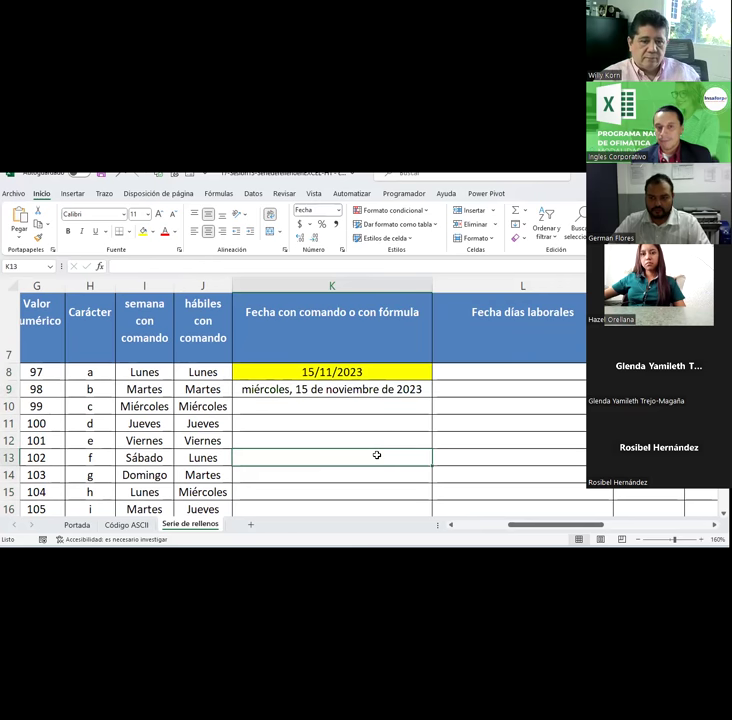
pyautogui.click(322, 388)
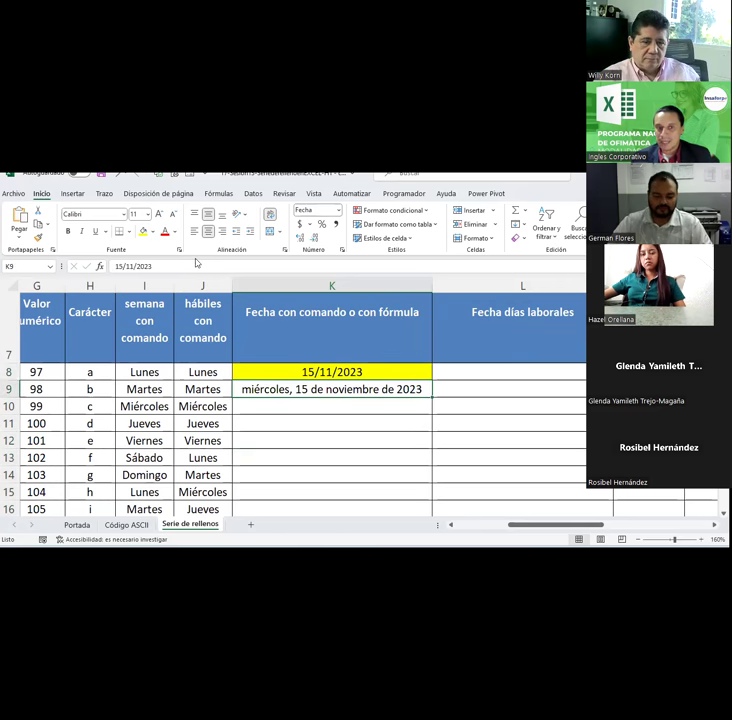
pyautogui.click(155, 231)
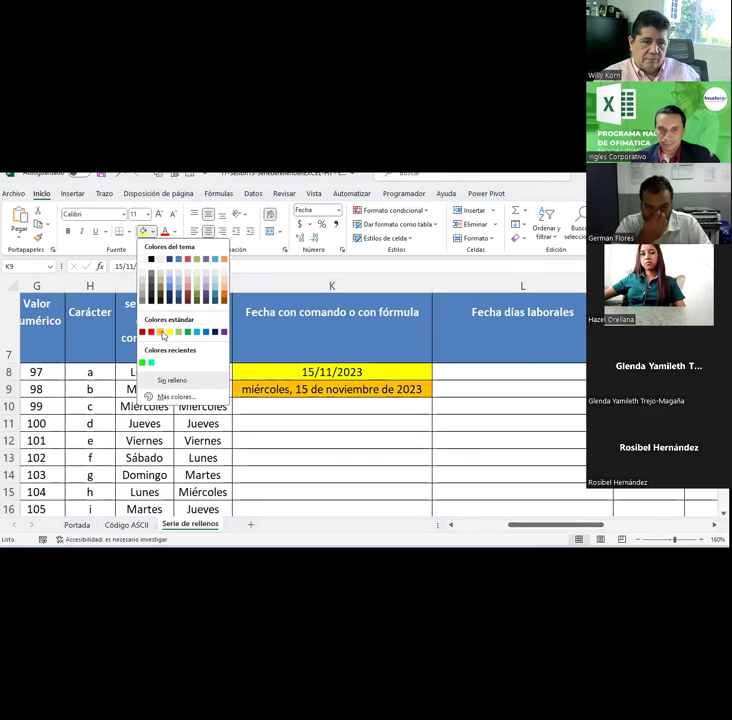
pyautogui.click(164, 327)
pyautogui.click(343, 472)
pyautogui.click(320, 411)
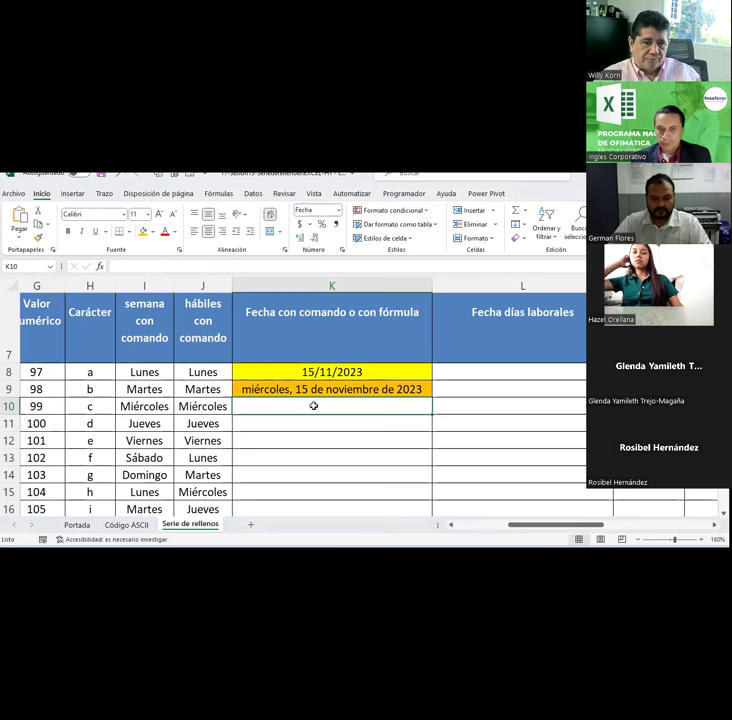
pyautogui.moveTo(313, 406)
pyautogui.mouseDown()
pyautogui.moveTo(325, 512)
pyautogui.moveTo(322, 502)
pyautogui.mouseUp()
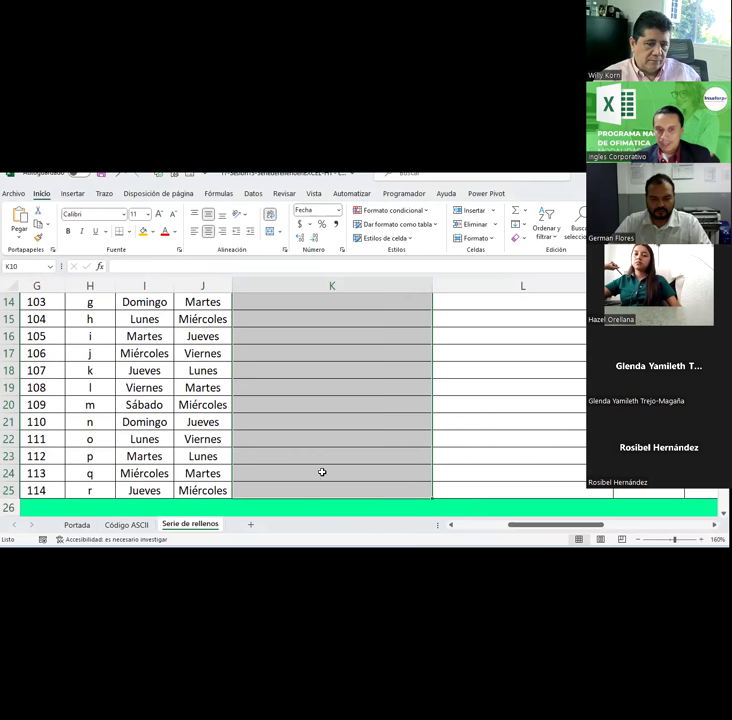
pyautogui.click(338, 210)
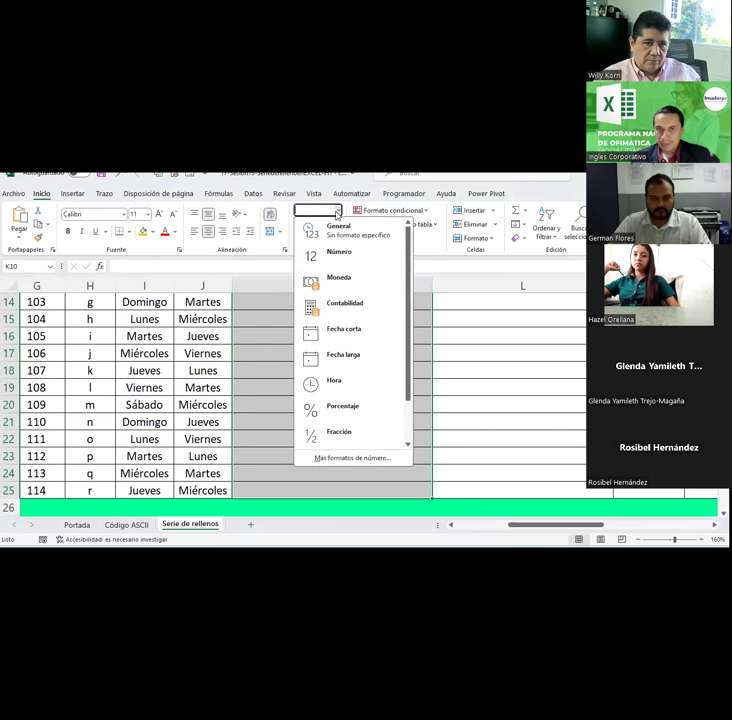
pyautogui.click(355, 366)
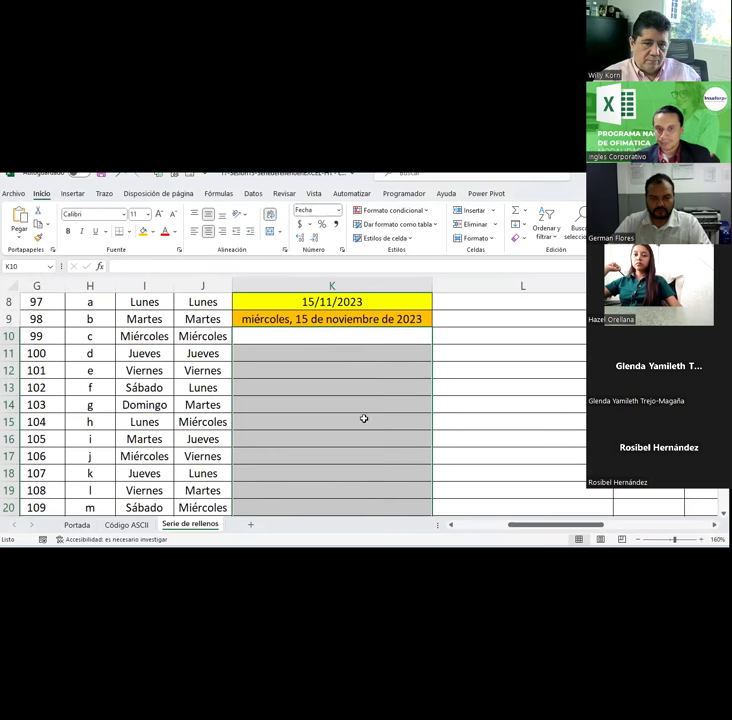
pyautogui.click(329, 337)
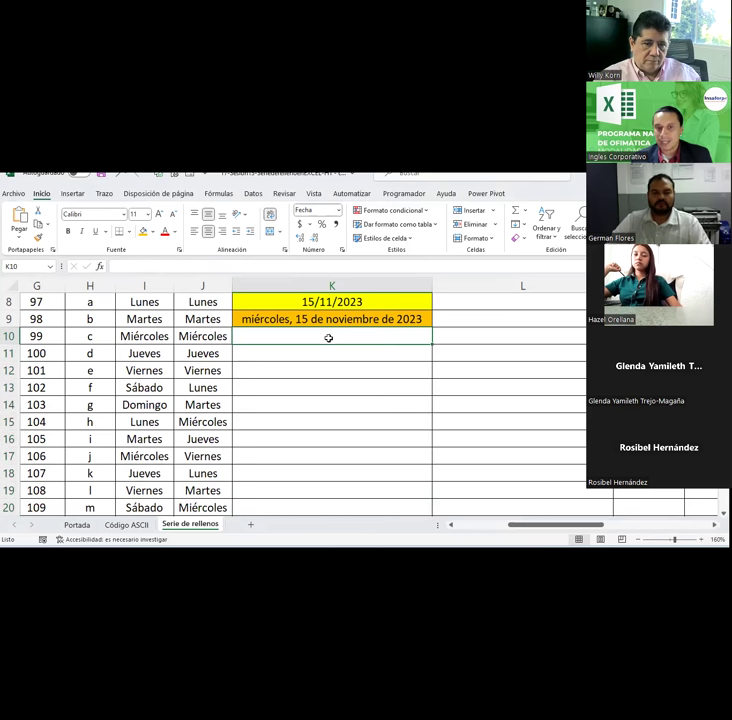
pyautogui.scroll(1, 366, 392)
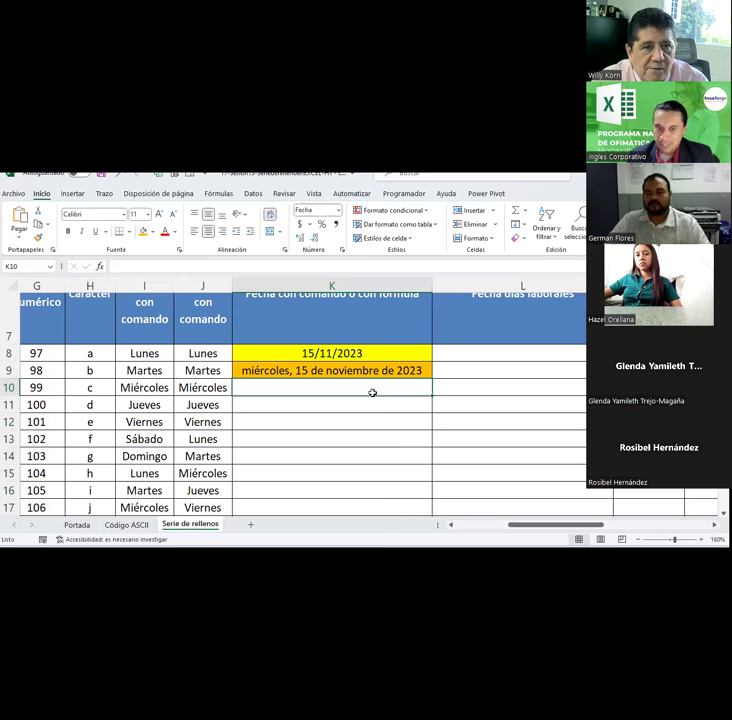
# Step: Enter 16-11-23 in K10, then try a typed text date in K11 and delete it
pyautogui.write('16')
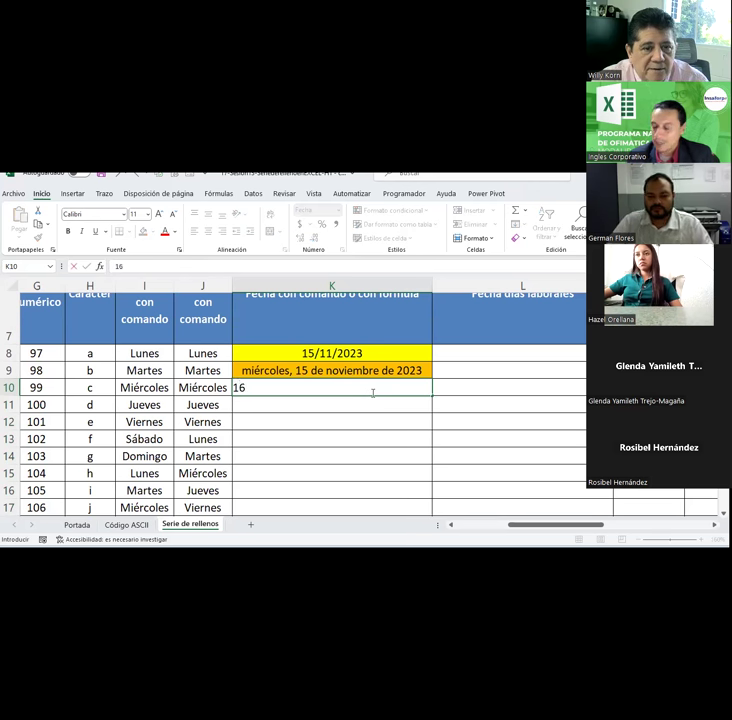
pyautogui.write('-11-23')
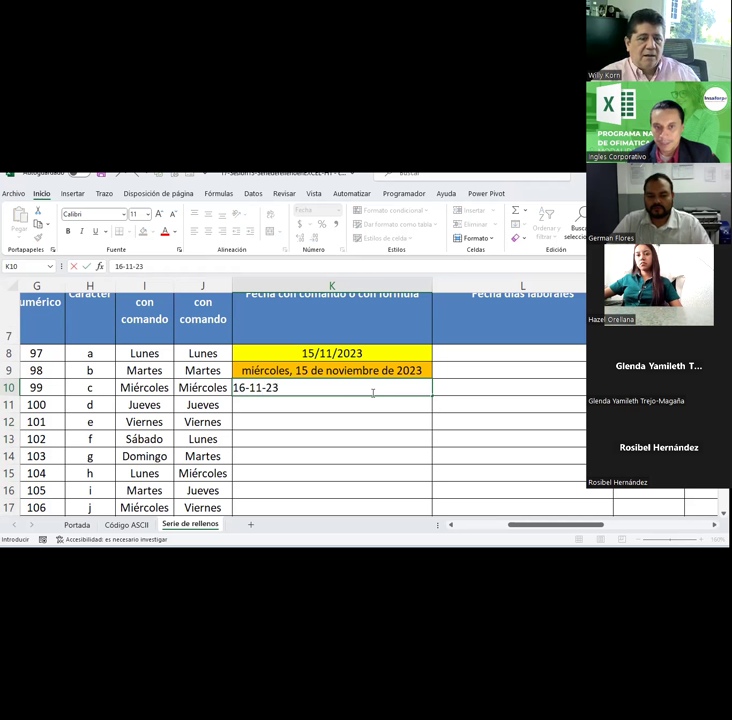
pyautogui.hotkey('ctrl', 'Return')
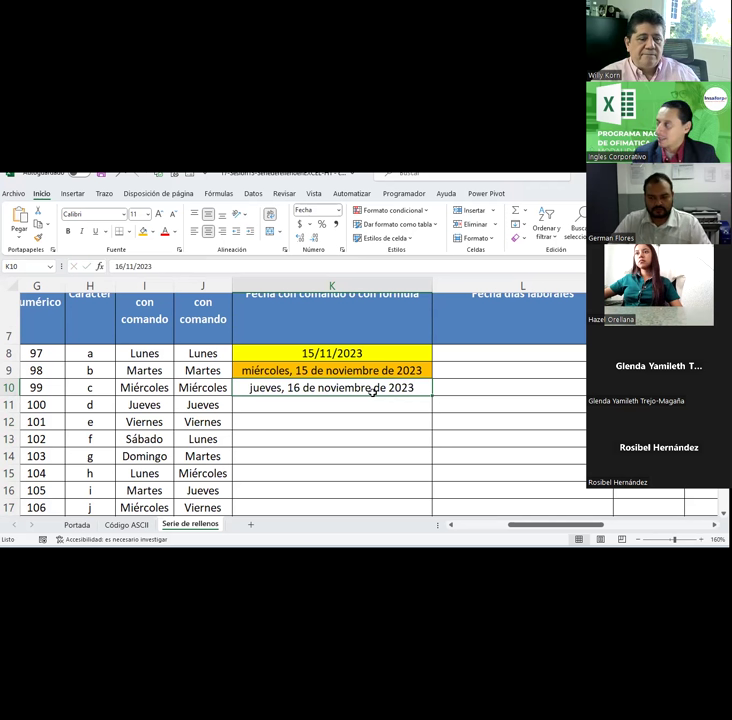
pyautogui.click(366, 405)
pyautogui.write('jueves, 16 de noviembre')
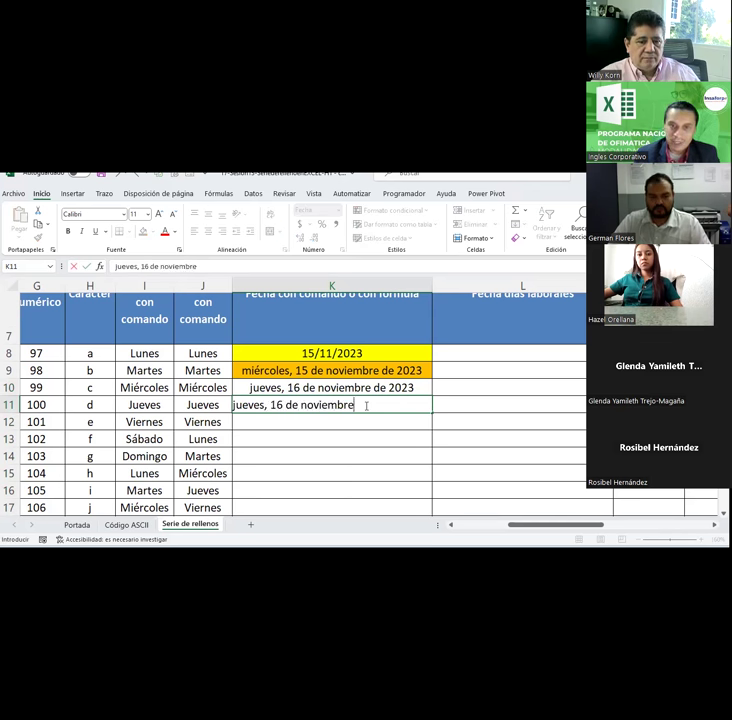
pyautogui.write(' 2023')
pyautogui.press('Return')
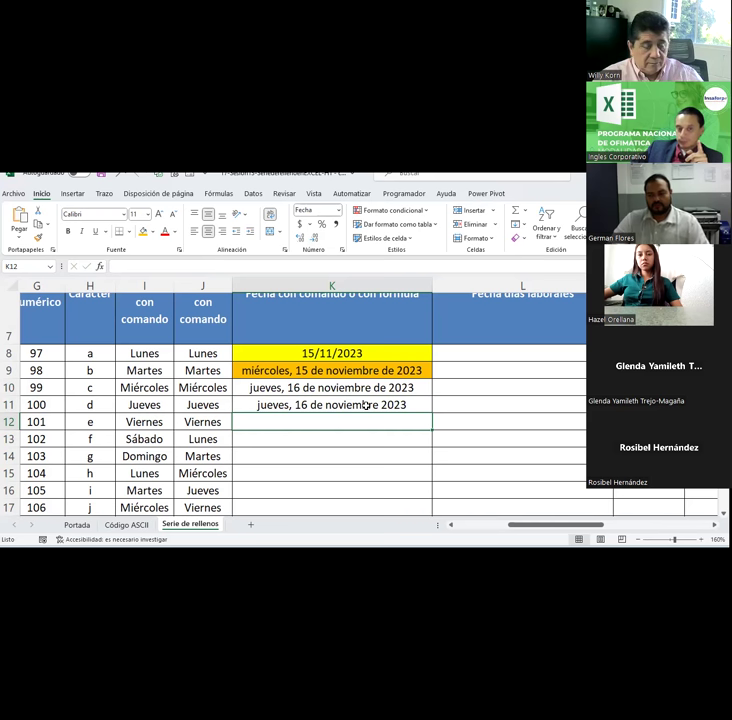
pyautogui.click(366, 405)
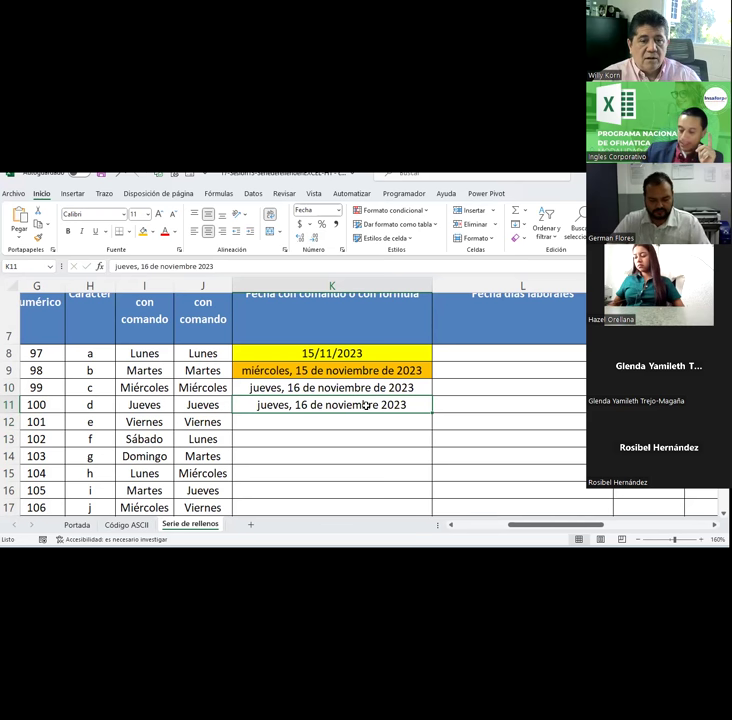
pyautogui.press('Delete')
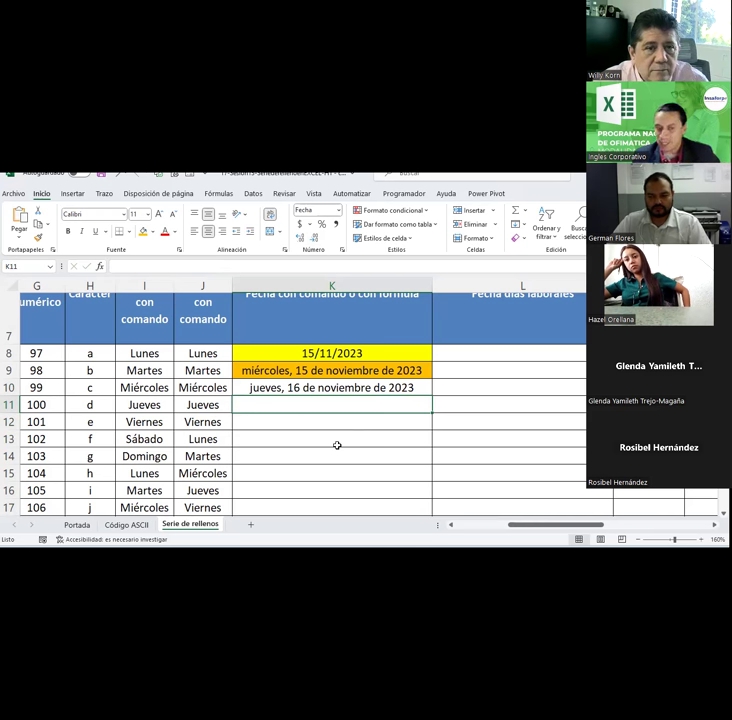
# Step: Enter 16-11-2023 in K11 and remove the yellow and orange fills from K8:K24
pyautogui.write('1/202')
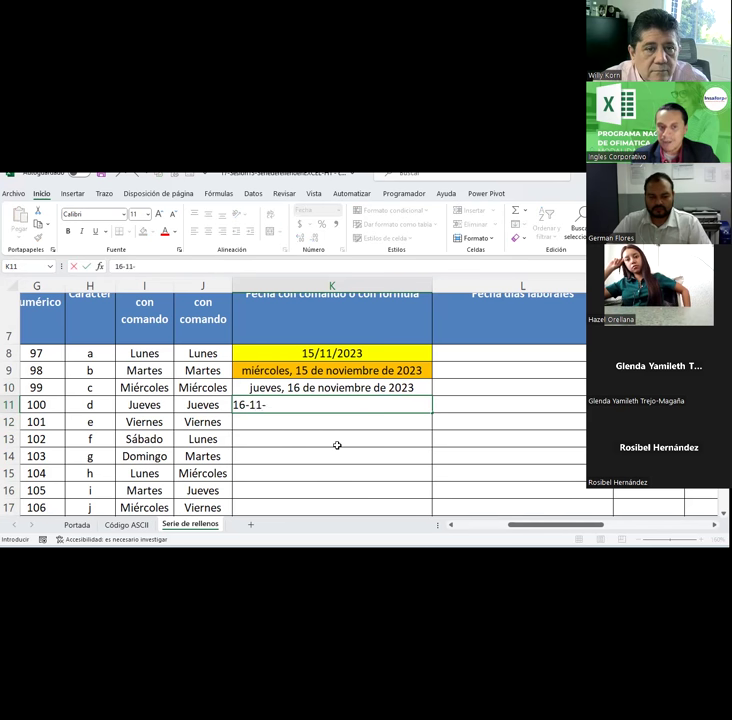
pyautogui.write('3')
pyautogui.press('Return')
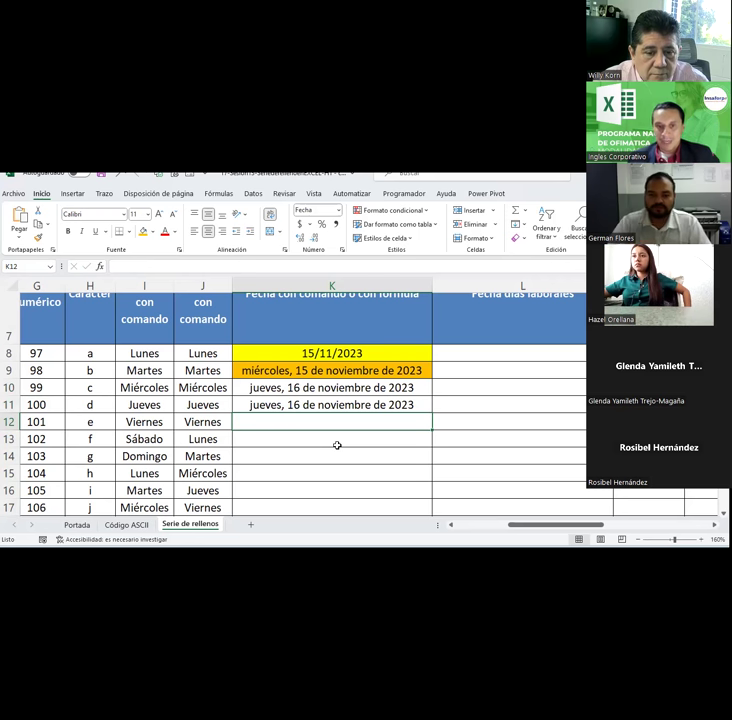
pyautogui.moveTo(316, 353)
pyautogui.mouseDown()
pyautogui.moveTo(316, 502)
pyautogui.moveTo(314, 495)
pyautogui.mouseUp()
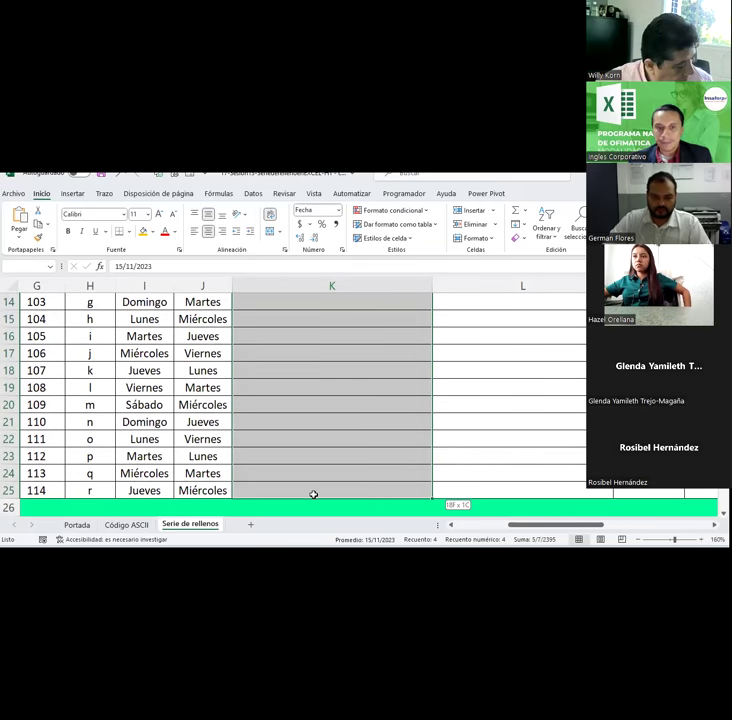
pyautogui.click(148, 237)
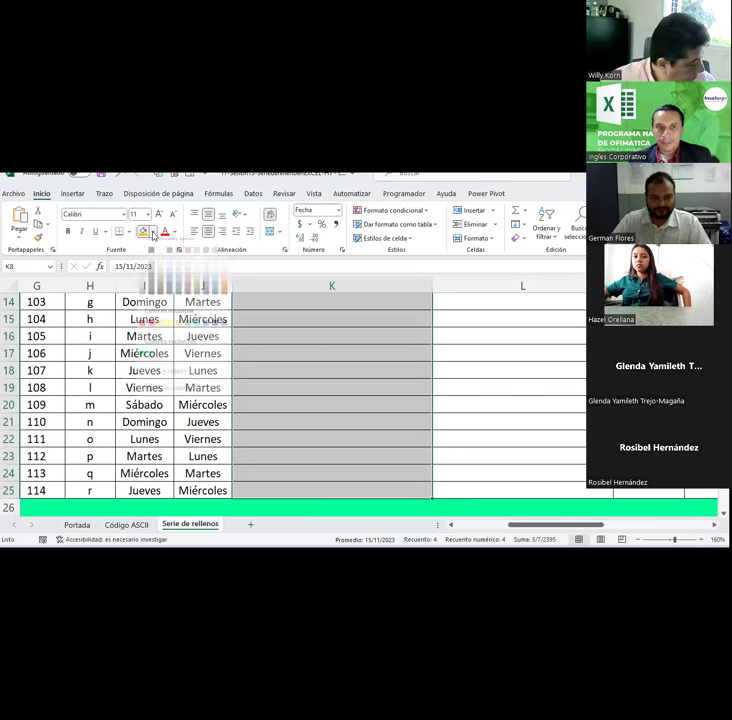
pyautogui.click(172, 379)
# Step: Format the K8:K24 dates as Fecha larga
pyautogui.scroll(5, 300, 340)
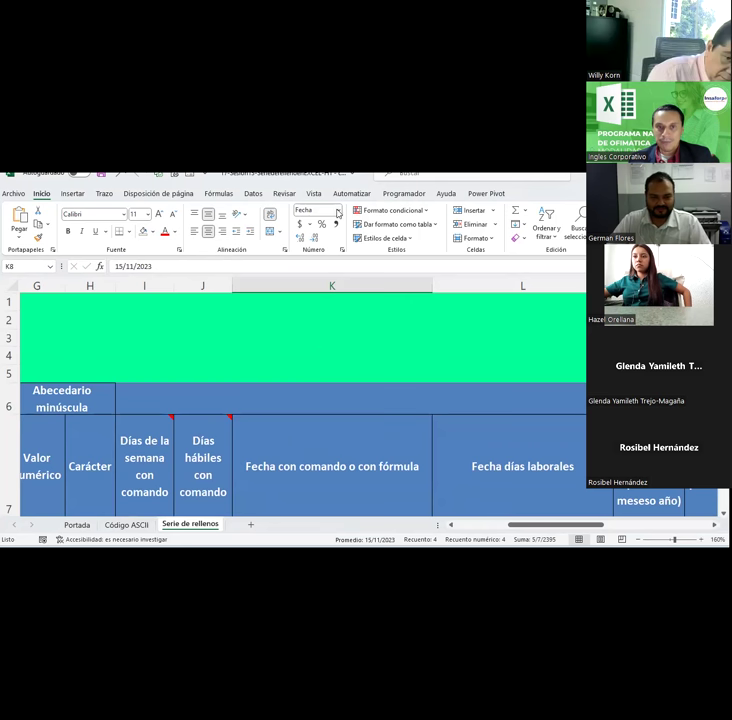
pyautogui.click(338, 210)
pyautogui.click(343, 366)
pyautogui.scroll(-2, 341, 359)
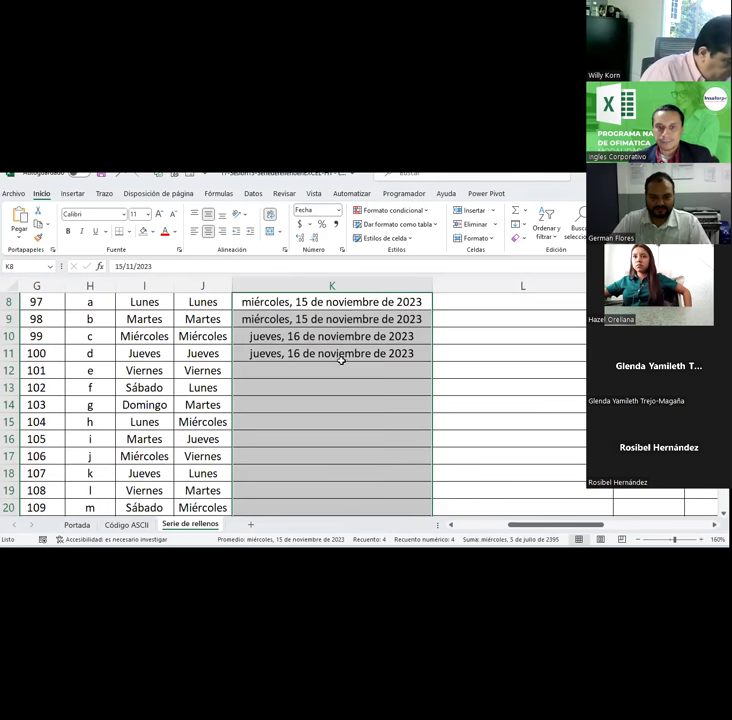
pyautogui.click(332, 389)
# Step: Clear the dates in K9:K12, leaving only the K8 date
pyautogui.moveTo(316, 321); pyautogui.dragTo(316, 376)
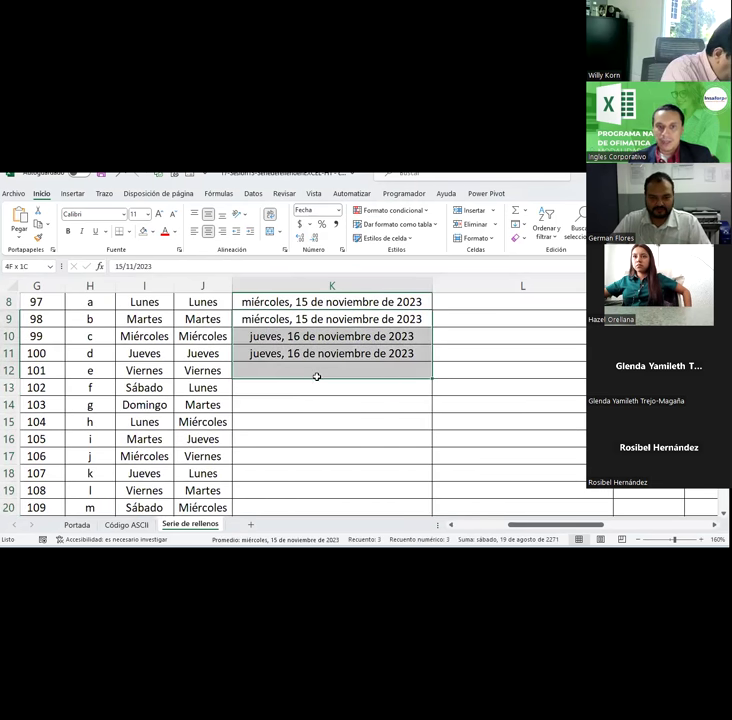
pyautogui.press('Delete')
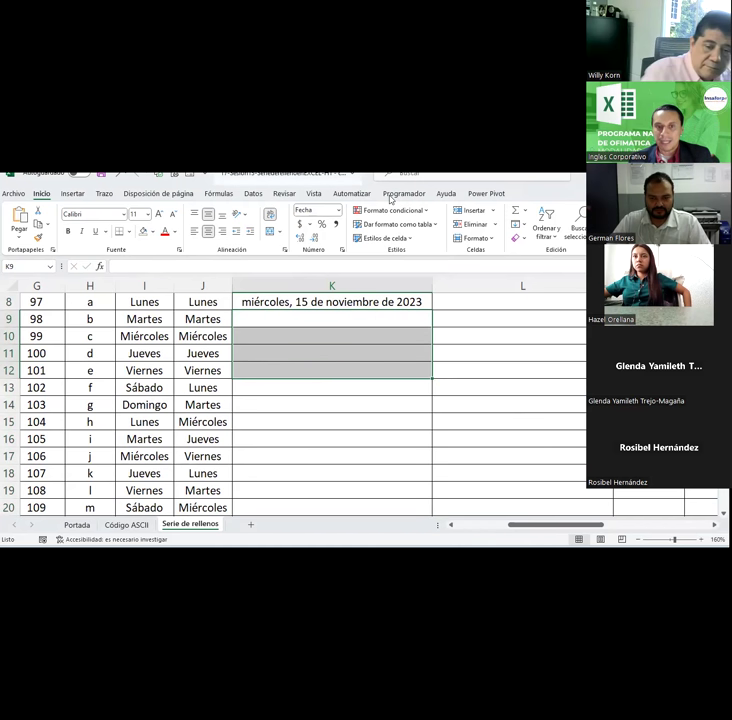
pyautogui.scroll(1, 340, 397)
pyautogui.click(387, 353)
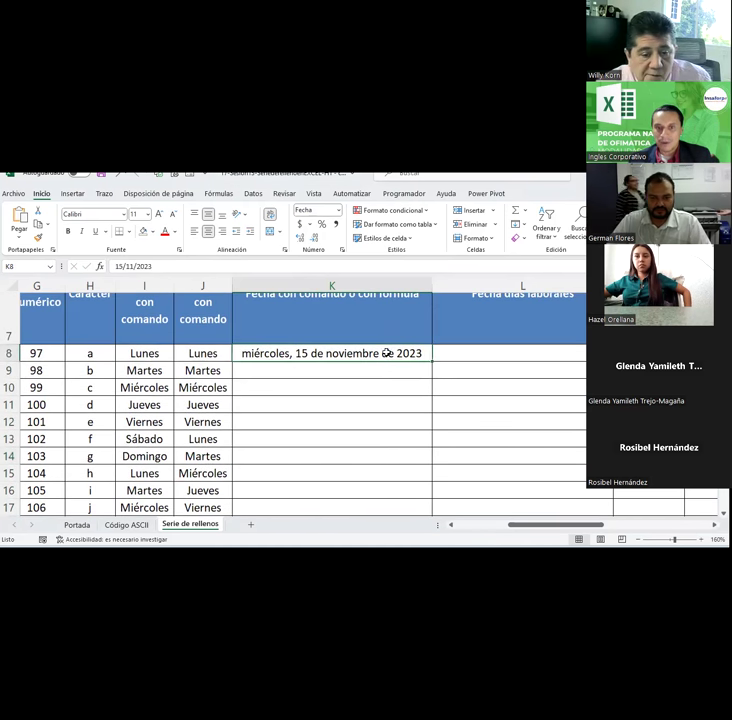
# Step: Fill down from K8 to extend the date series through the table
pyautogui.doubleClick(432, 361)
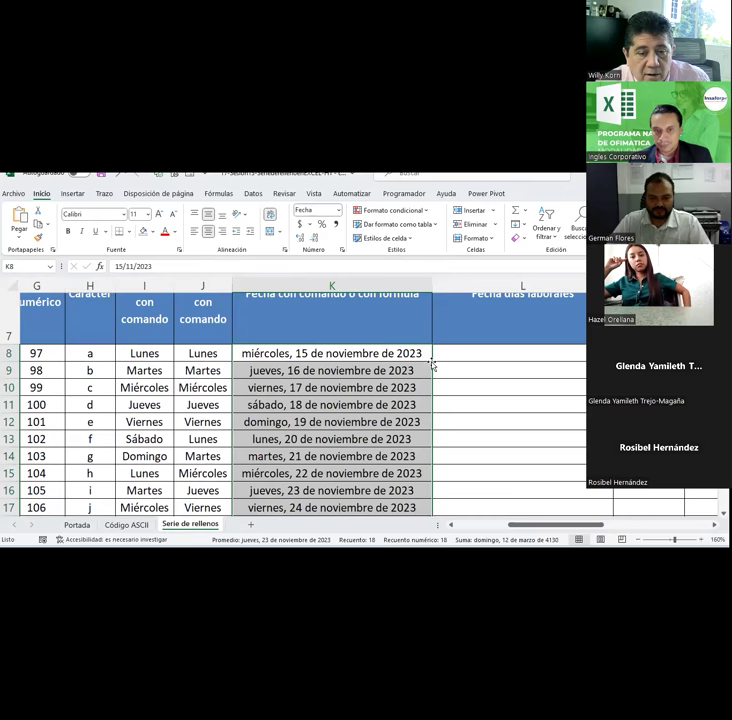
pyautogui.scroll(-1, 432, 365)
pyautogui.scroll(-3, 432, 365)
pyautogui.scroll(4, 432, 365)
pyautogui.scroll(3, 432, 365)
pyautogui.scroll(-2, 431, 361)
pyautogui.scroll(-3, 433, 369)
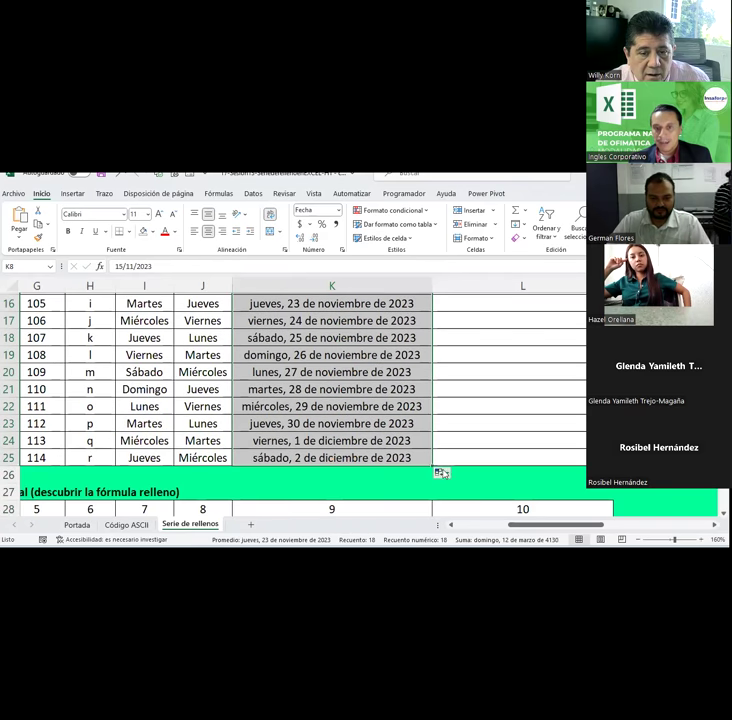
# Step: Try Auto Fill Options Copiar celdas, then switch back to Serie de relleno
pyautogui.click(441, 473)
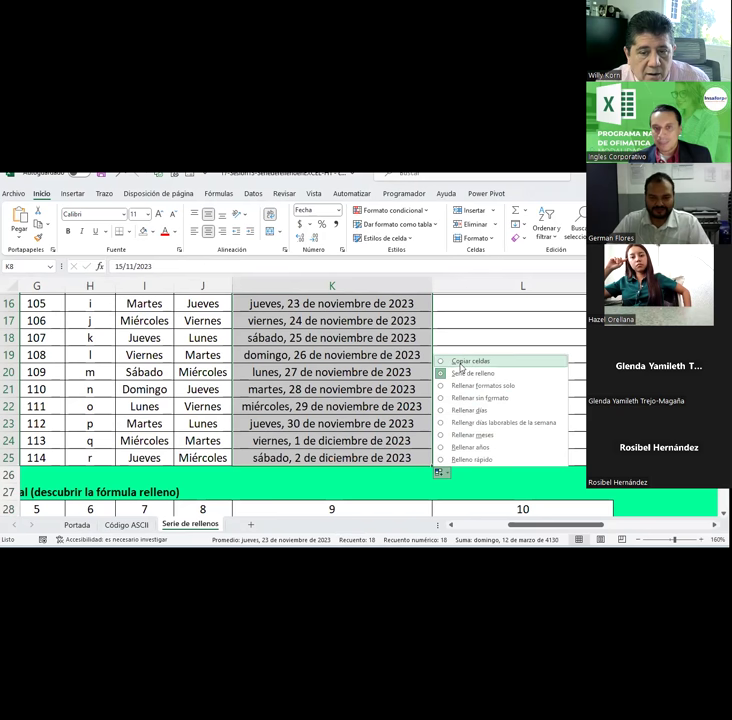
pyautogui.click(461, 363)
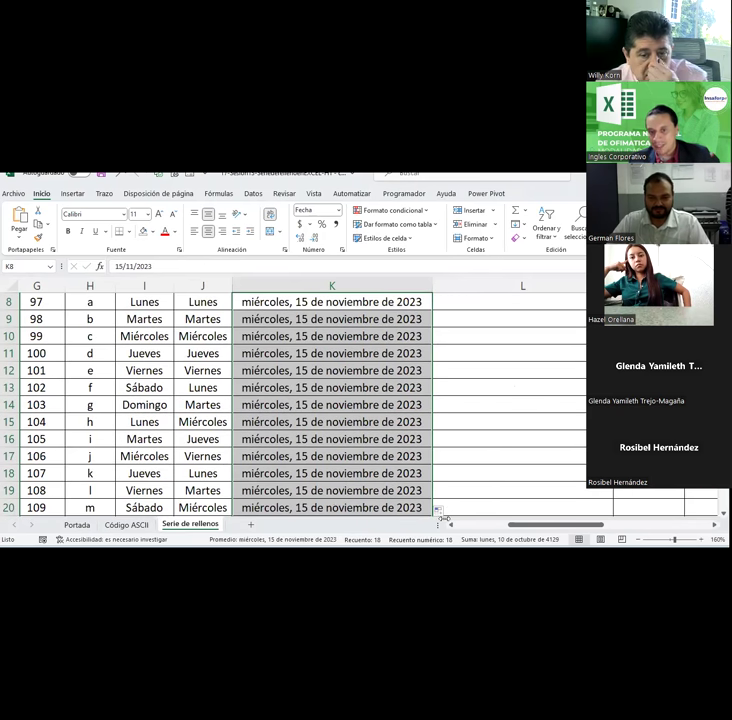
pyautogui.click(440, 512)
pyautogui.click(460, 410)
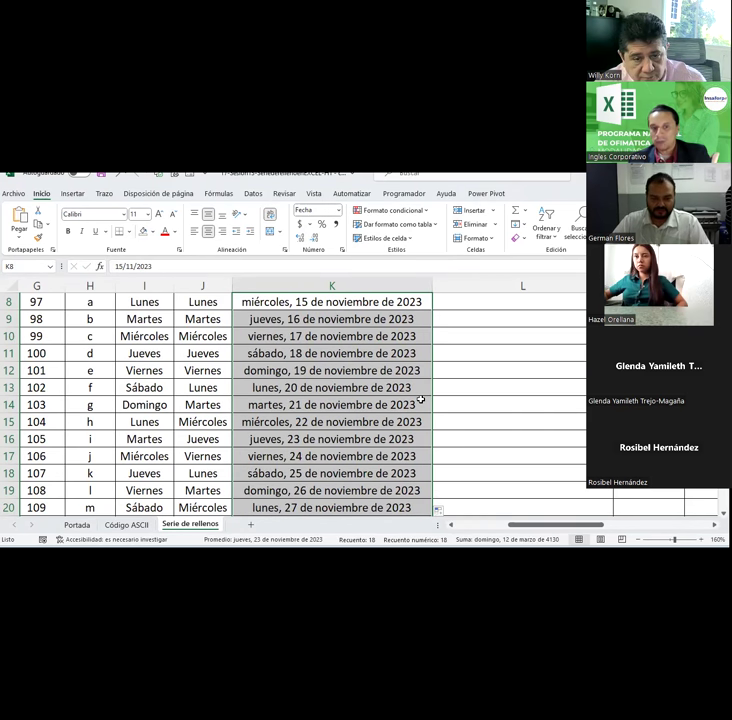
pyautogui.scroll(-1, 424, 430)
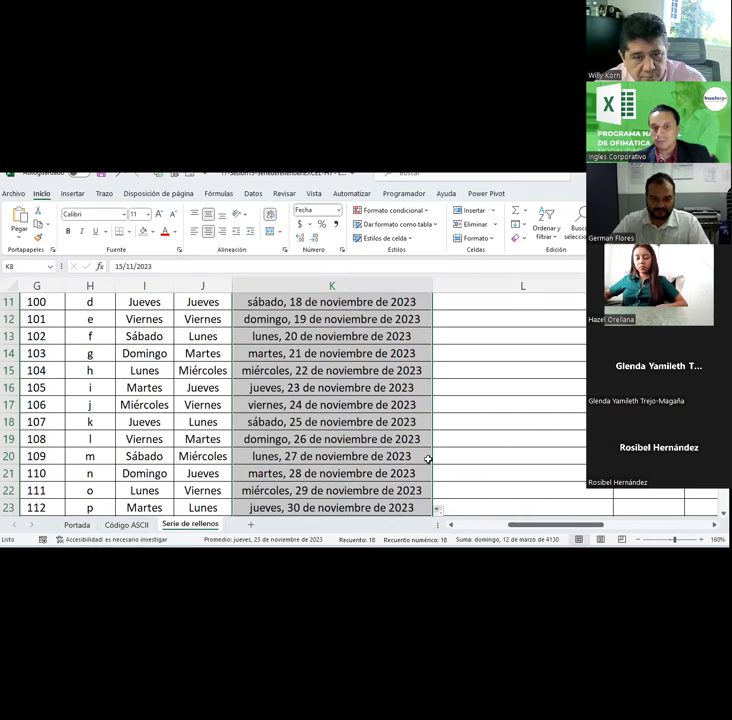
pyautogui.click(442, 510)
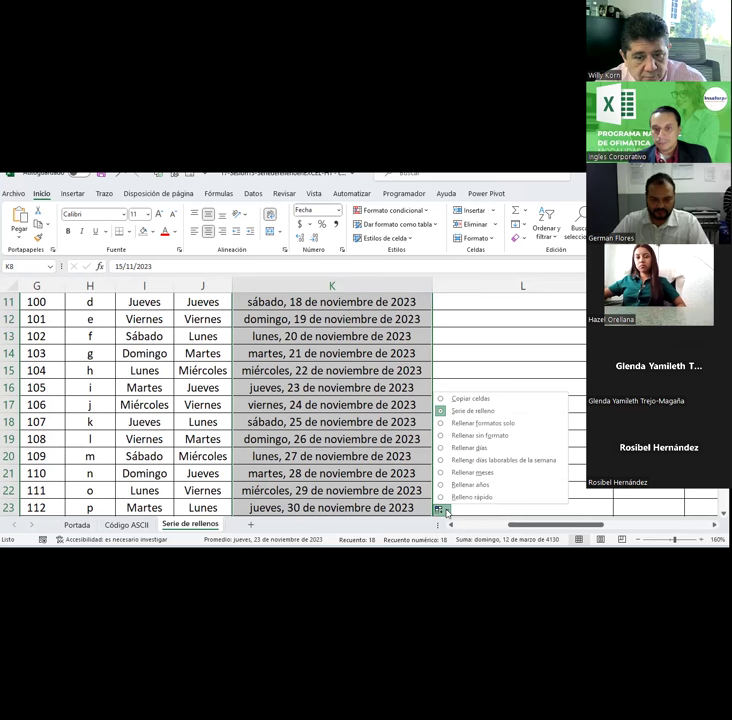
pyautogui.click(446, 512)
pyautogui.scroll(2, 392, 438)
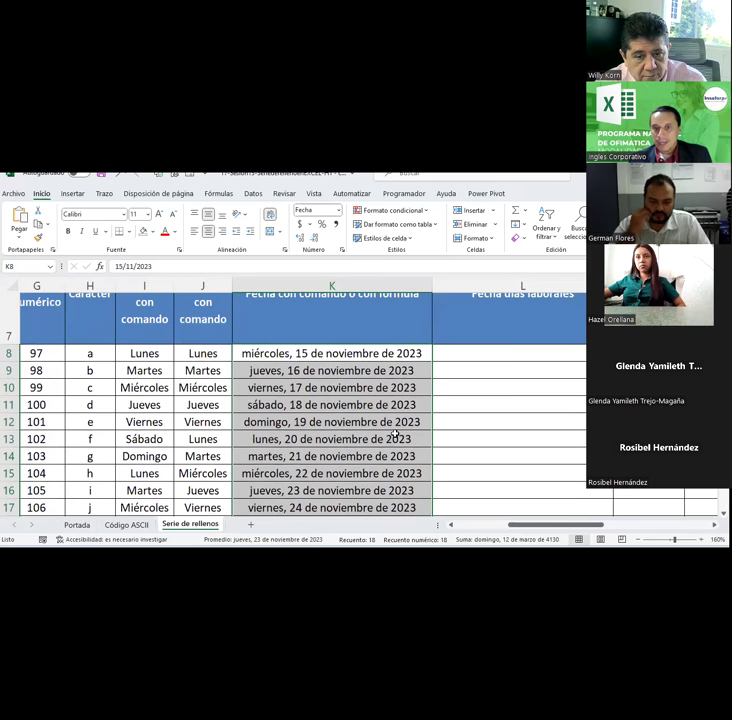
pyautogui.click(481, 354)
# Step: Enter the start date 15 November 2023 in L8 and =+L8+1 in L9
pyautogui.write('15-11-23')
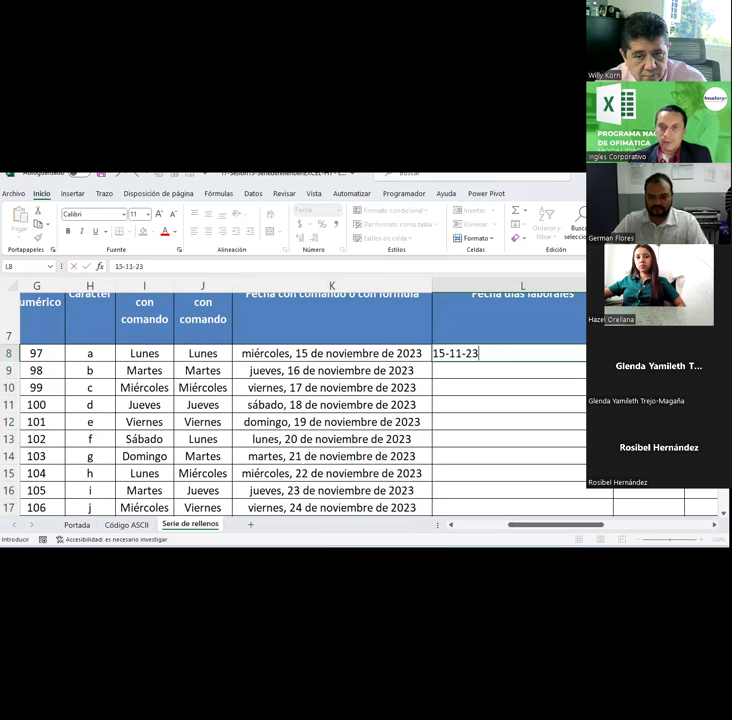
pyautogui.press('Return')
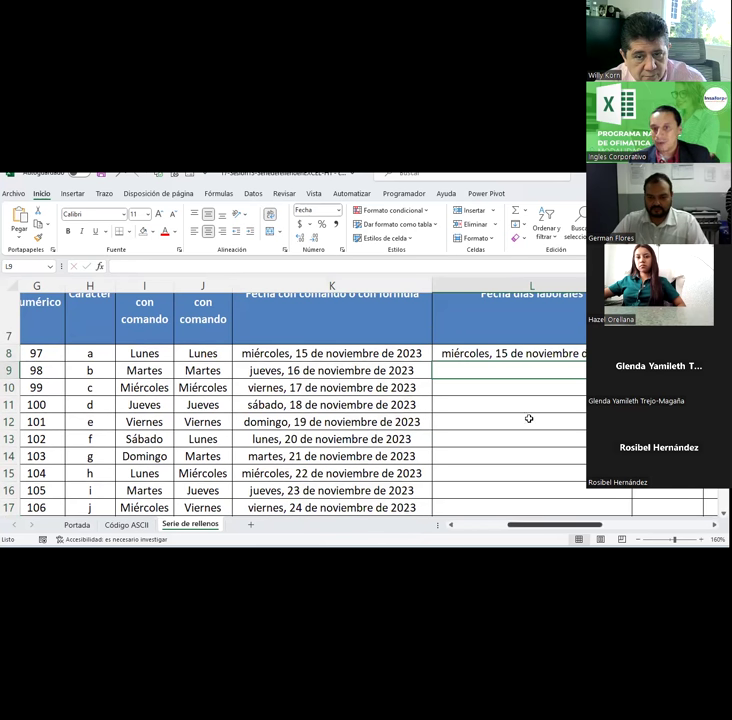
pyautogui.click(532, 355)
pyautogui.click(537, 373)
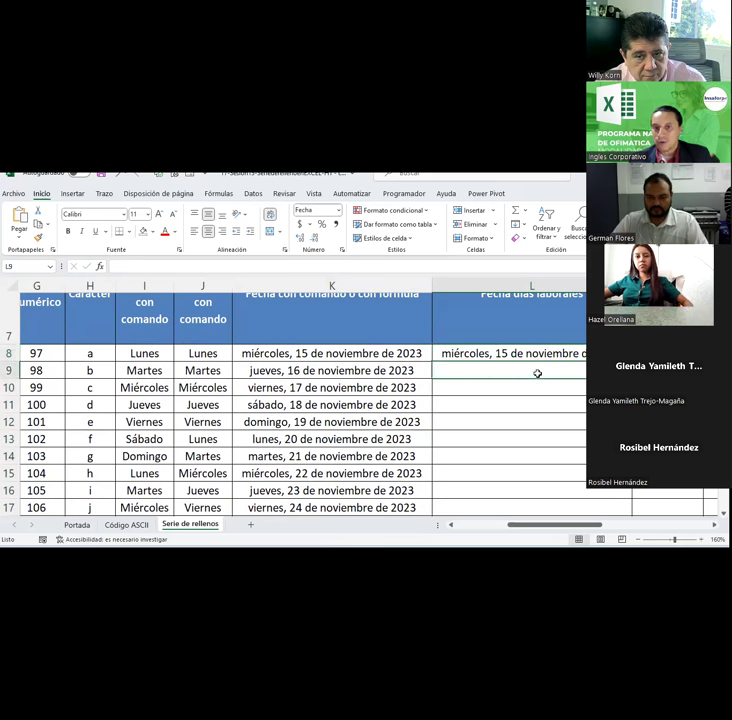
pyautogui.write('+')
pyautogui.press('Up')
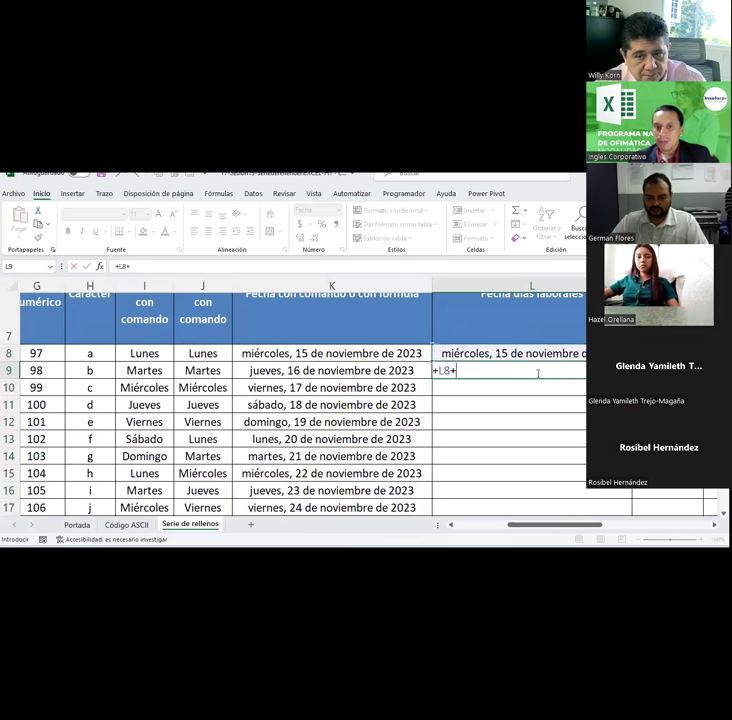
pyautogui.click(538, 373)
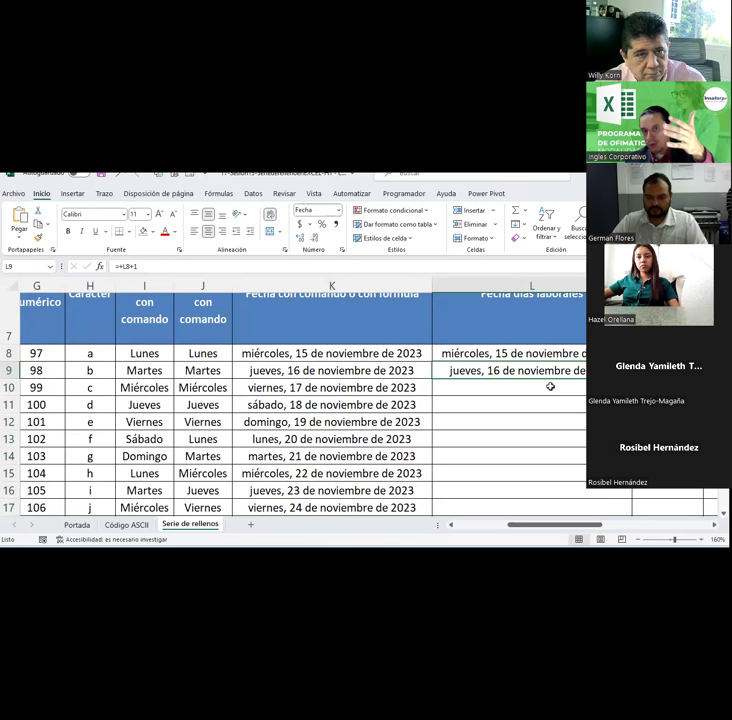
# Step: Change the L9 formula to =+L8+7 so it shows 22 November 2023
pyautogui.scroll(1, 552, 400)
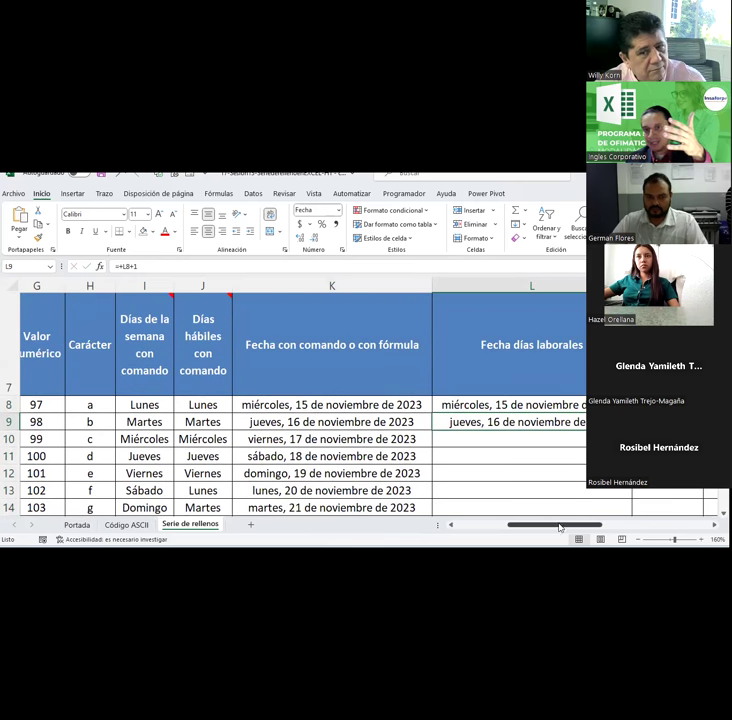
pyautogui.moveTo(558, 526)
pyautogui.mouseDown()
pyautogui.moveTo(589, 527)
pyautogui.moveTo(581, 527)
pyautogui.mouseUp()
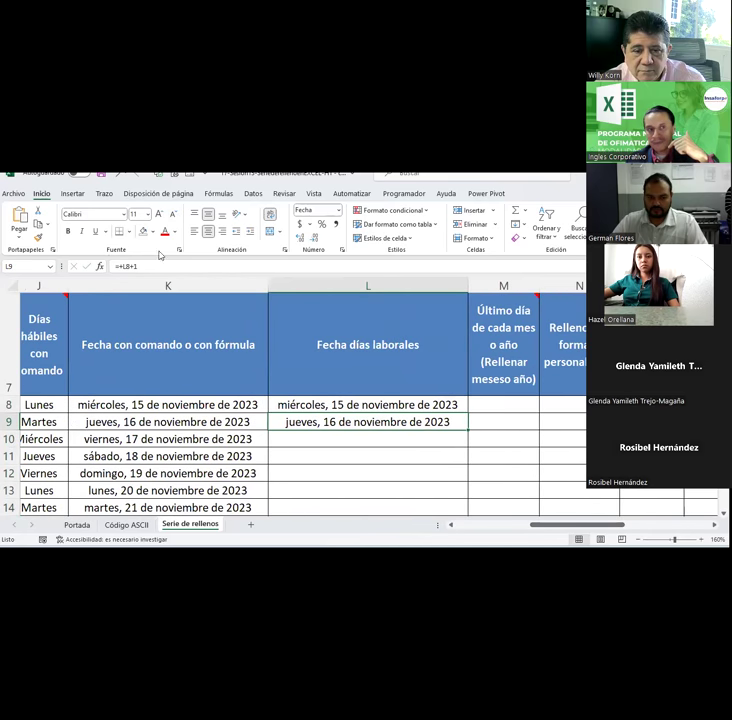
pyautogui.click(134, 266)
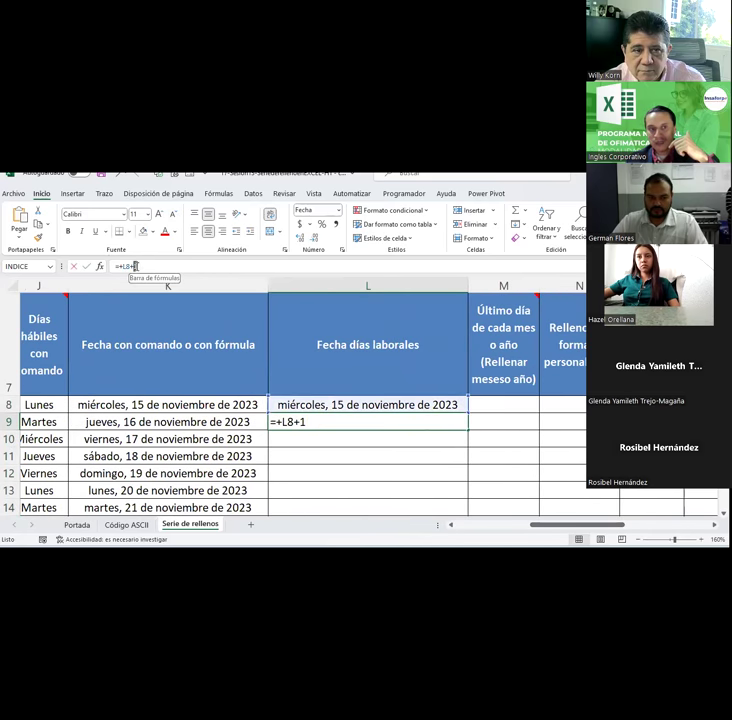
pyautogui.click(135, 266)
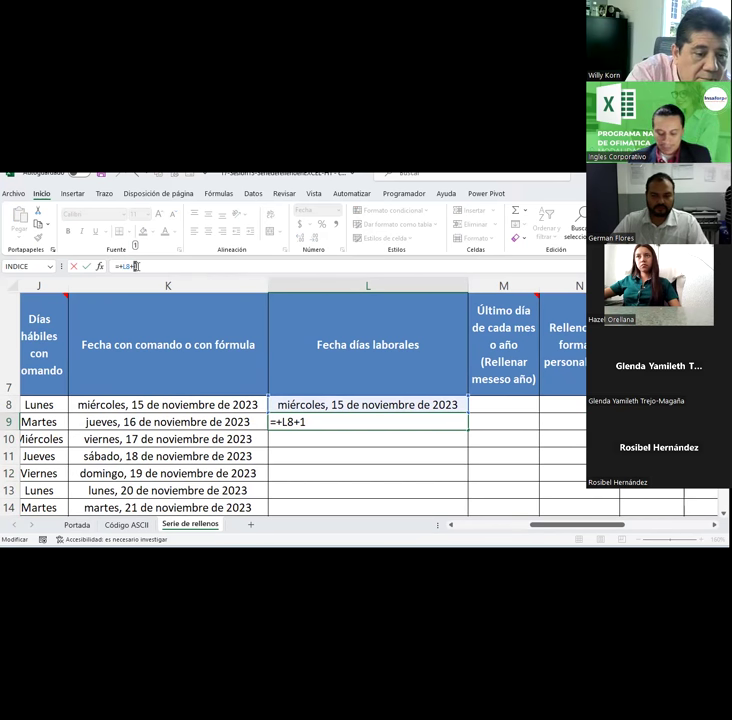
pyautogui.press('BackSpace')
pyautogui.write('7')
pyautogui.press('Return')
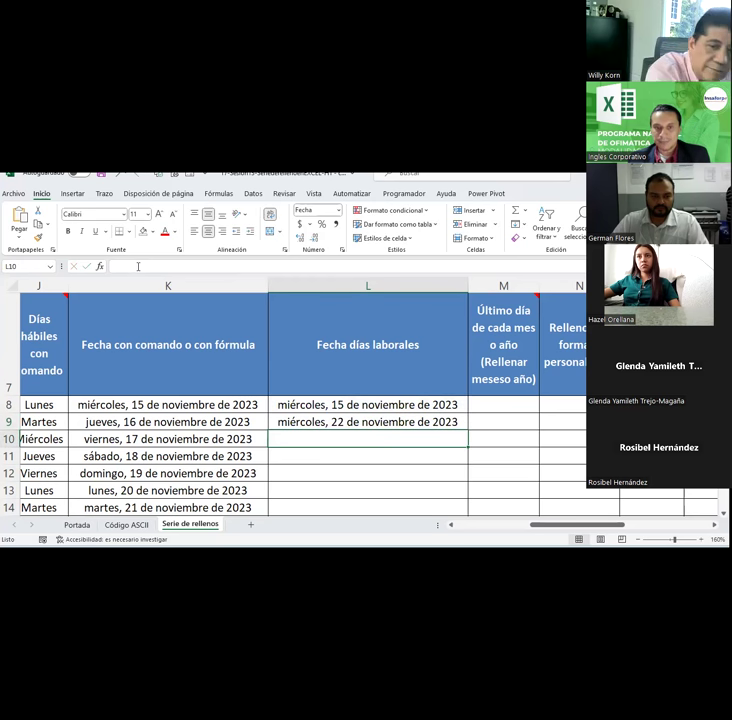
# Step: Copy the =+L8+7 formula down column L, giving weekly Wednesdays to 13 March 2024
pyautogui.moveTo(400, 406); pyautogui.dragTo(398, 419)
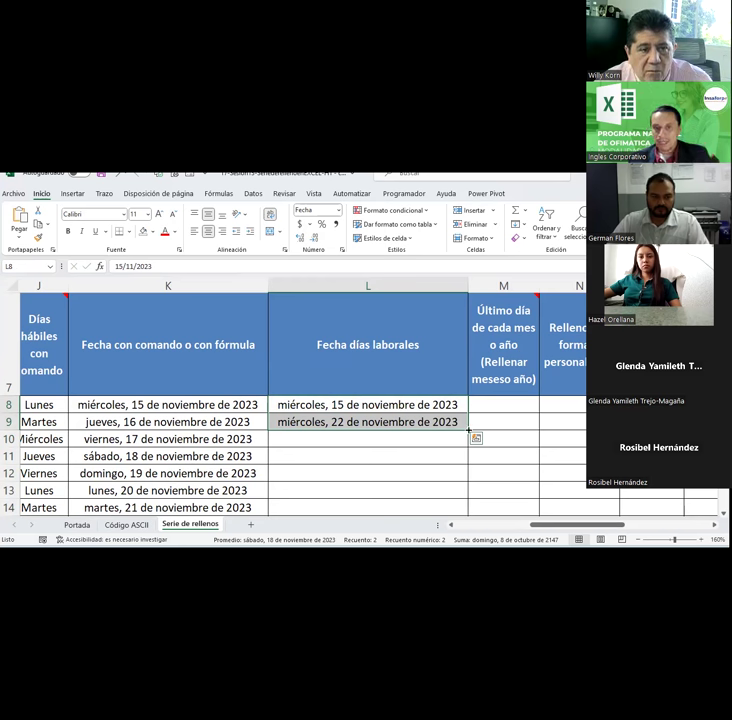
pyautogui.doubleClick(468, 430)
pyautogui.scroll(-1, 394, 391)
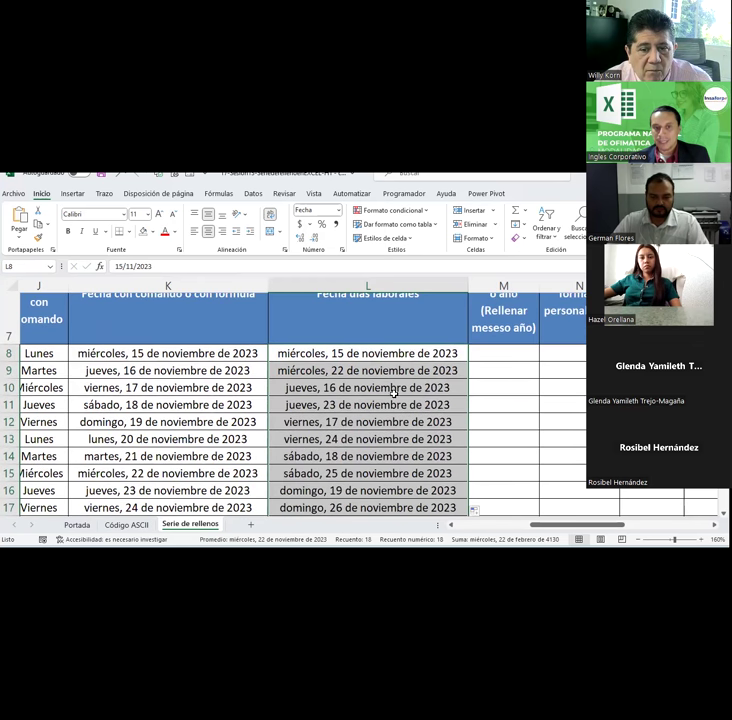
pyautogui.click(364, 368)
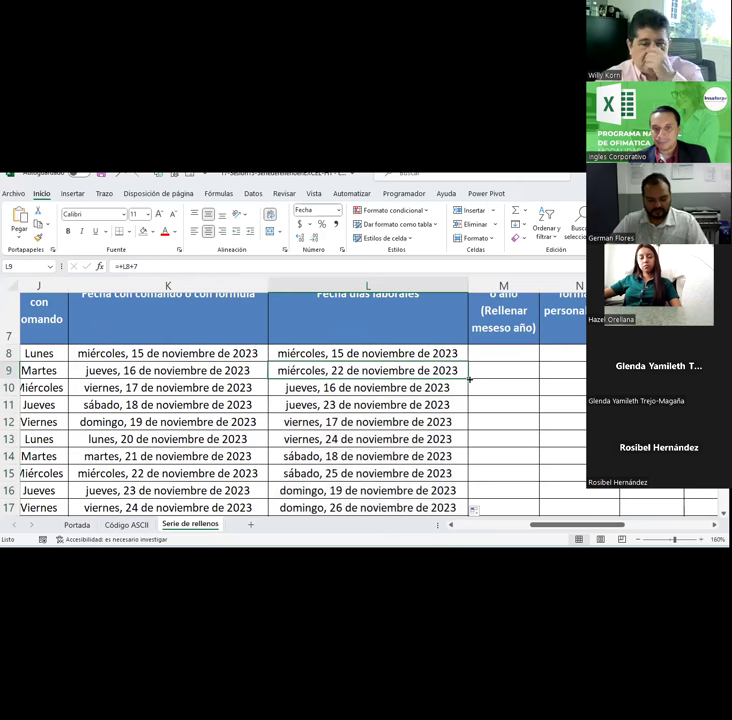
pyautogui.doubleClick(468, 379)
pyautogui.scroll(-1, 425, 420)
pyautogui.scroll(-2, 425, 420)
pyautogui.scroll(1, 423, 418)
pyautogui.scroll(1, 423, 418)
pyautogui.scroll(1, 421, 410)
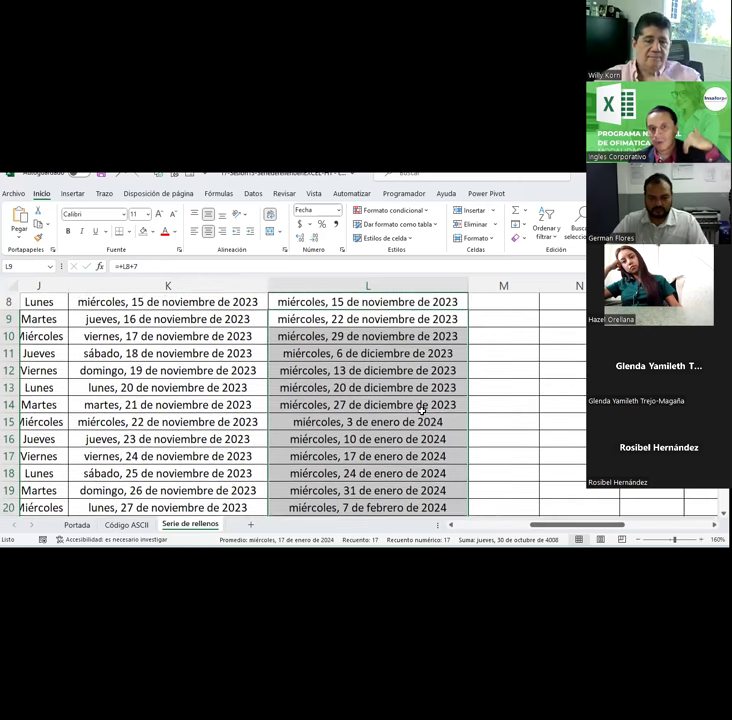
pyautogui.scroll(1, 422, 410)
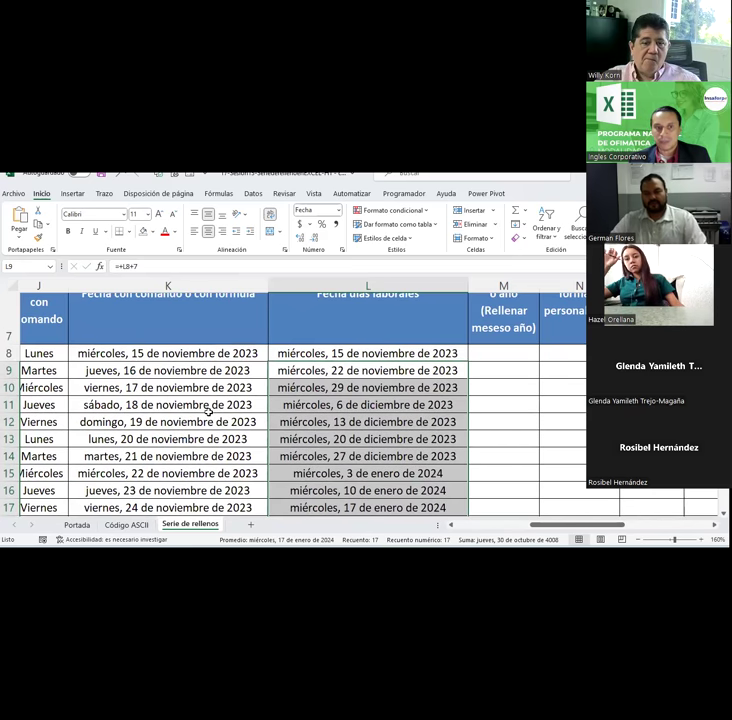
# Step: Refill column K from K8 and open its Auto Fill Options
pyautogui.moveTo(217, 352)
pyautogui.mouseDown()
pyautogui.moveTo(228, 475)
pyautogui.moveTo(248, 507)
pyautogui.mouseUp()
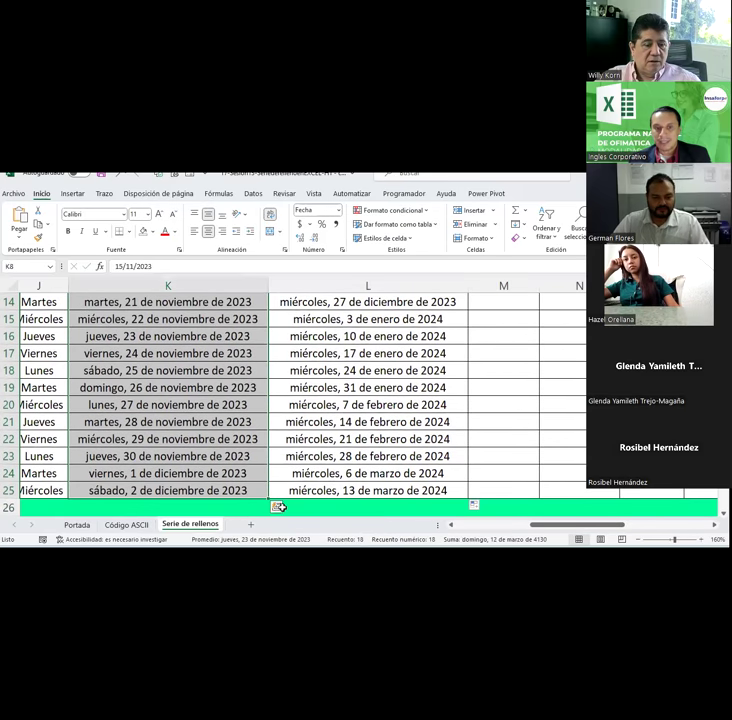
pyautogui.scroll(2, 199, 376)
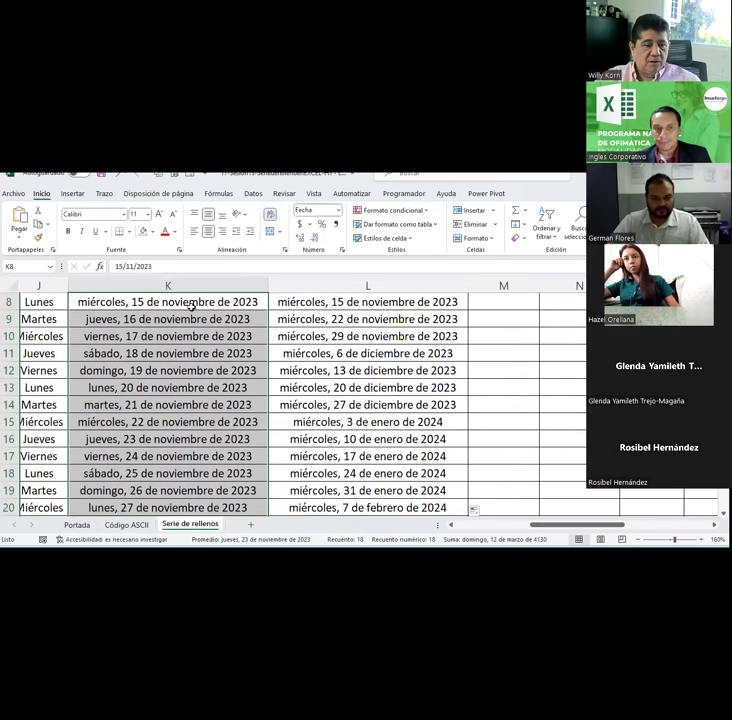
pyautogui.scroll(1, 191, 304)
pyautogui.click(245, 355)
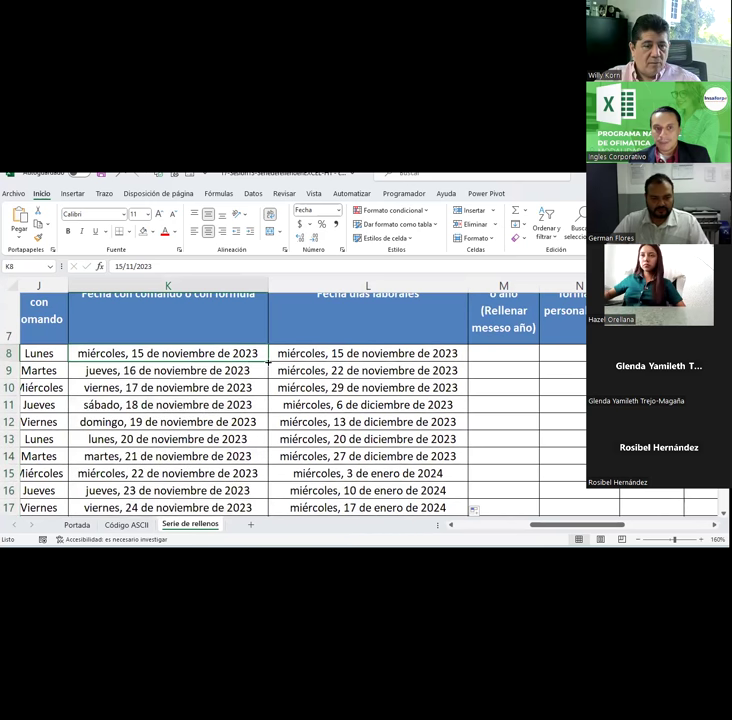
pyautogui.doubleClick(268, 361)
pyautogui.scroll(-3, 245, 400)
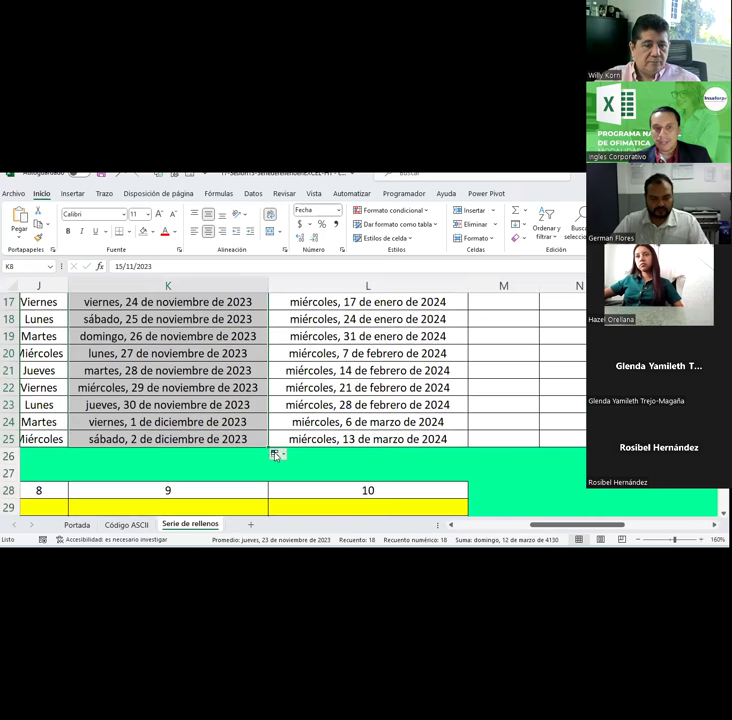
pyautogui.click(276, 454)
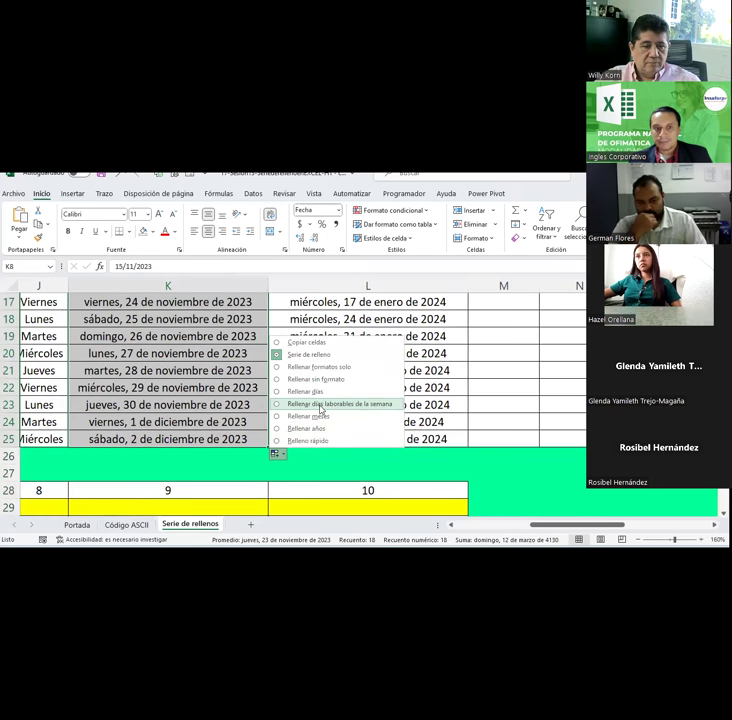
# Step: Fill column K with weekdays only and inspect the weekly formulas in column L
pyautogui.click(320, 404)
pyautogui.scroll(3, 242, 417)
pyautogui.scroll(1, 242, 415)
pyautogui.scroll(-1, 185, 430)
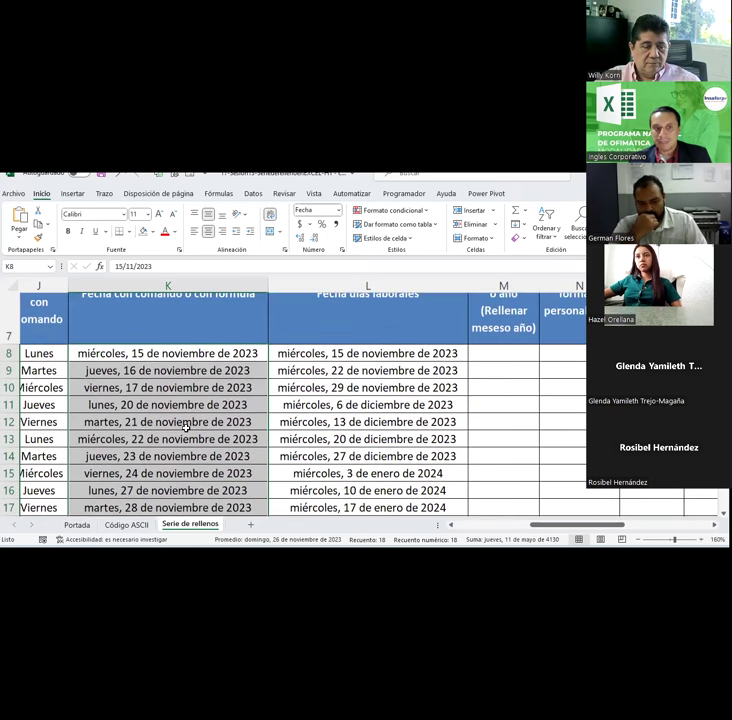
pyautogui.click(291, 356)
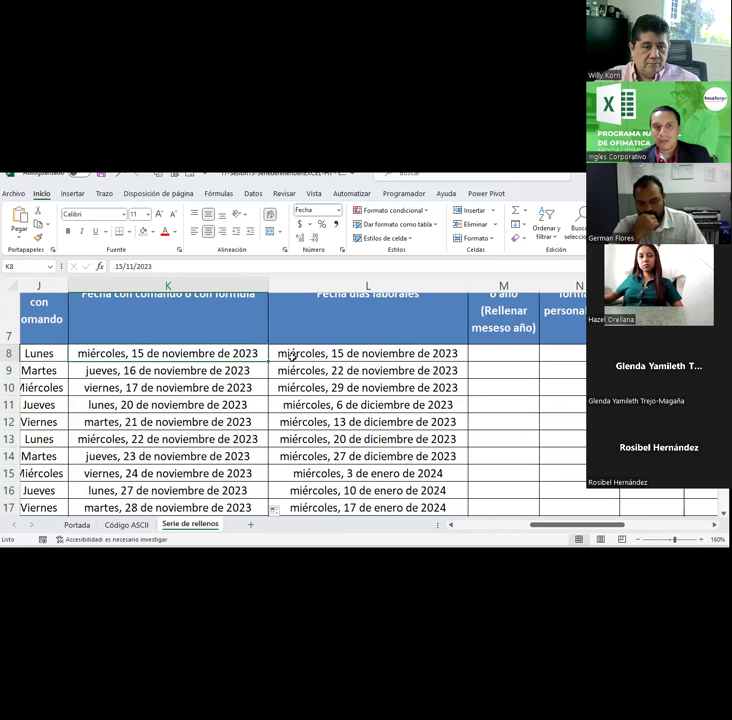
pyautogui.click(295, 372)
pyautogui.click(285, 411)
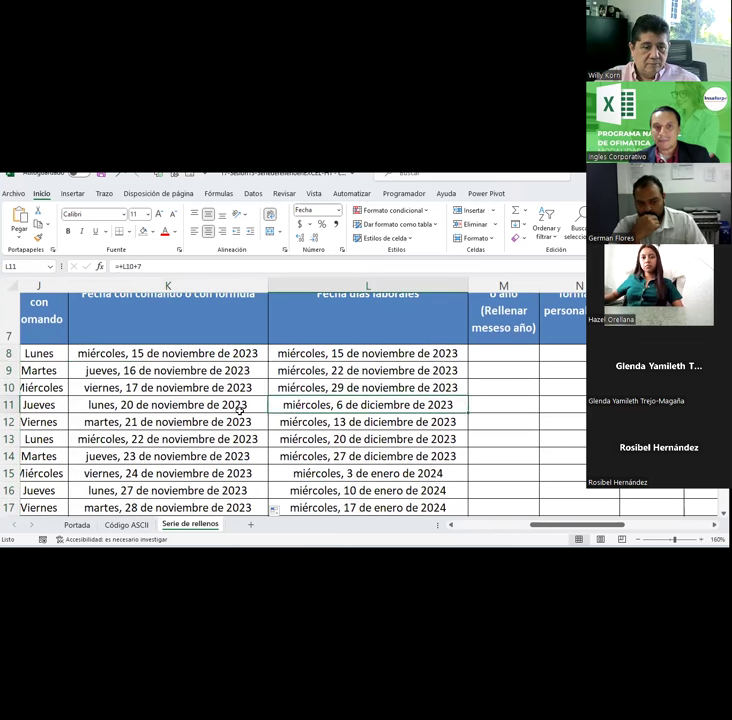
pyautogui.click(240, 411)
# Step: Refill column K from K8, trying Copiar celdas and then weekdays-only fill
pyautogui.click(209, 353)
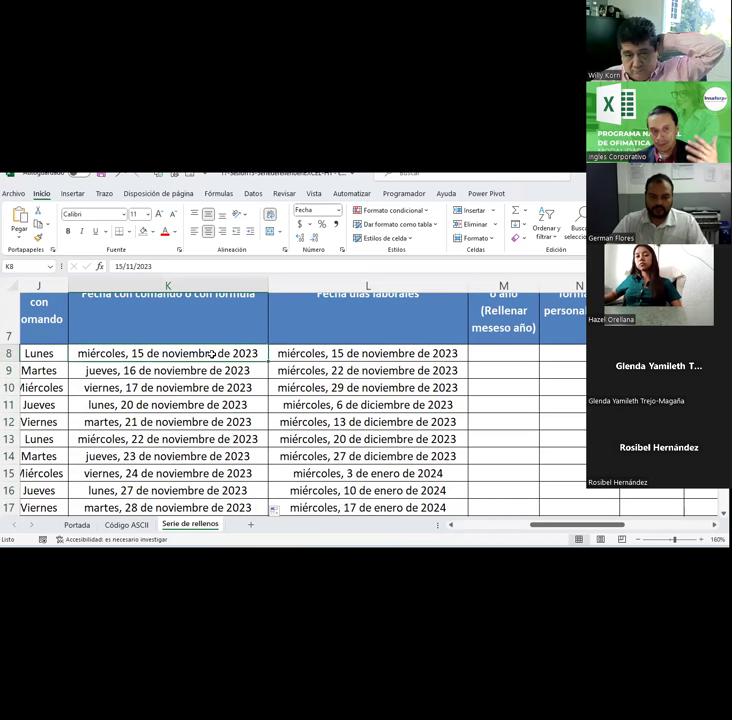
pyautogui.doubleClick(268, 360)
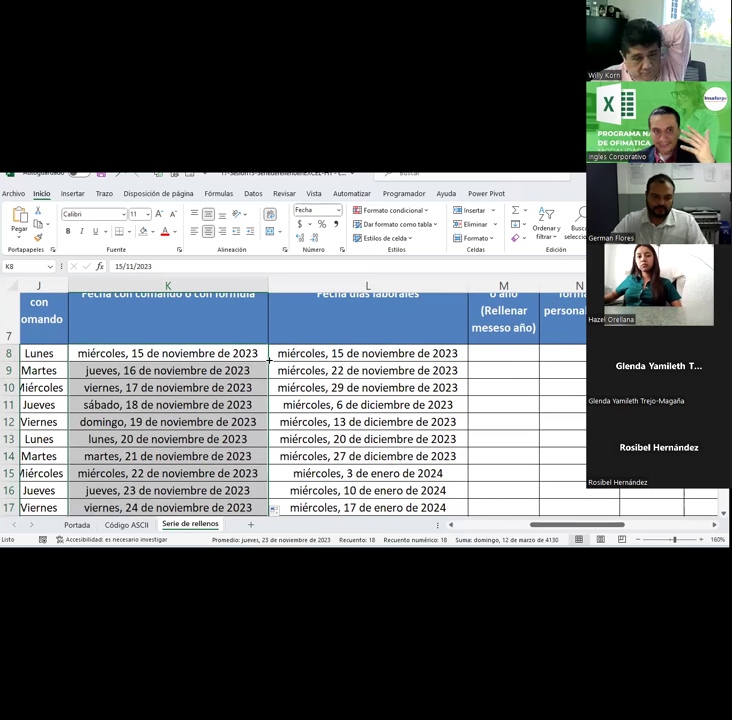
pyautogui.scroll(-2, 268, 360)
pyautogui.scroll(1, 269, 362)
pyautogui.scroll(1, 269, 362)
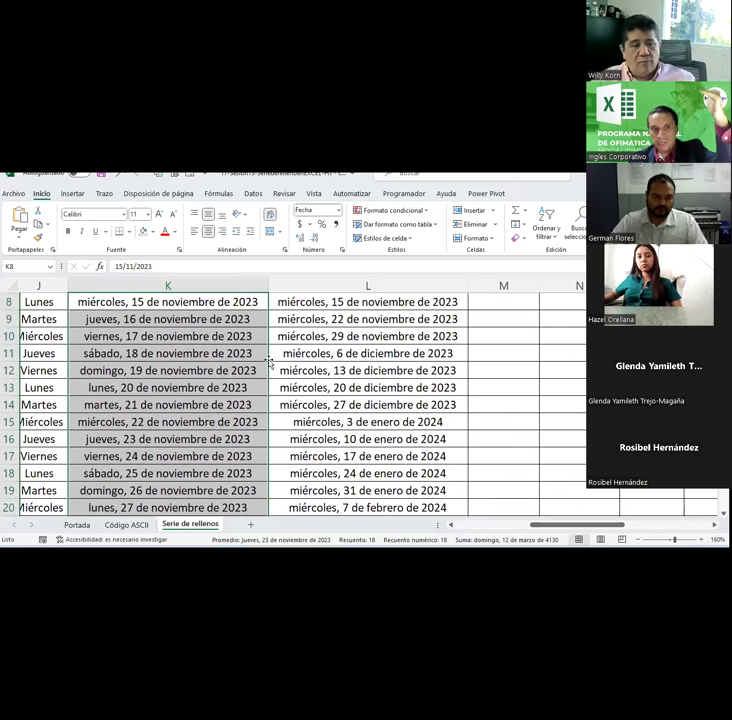
pyautogui.click(280, 513)
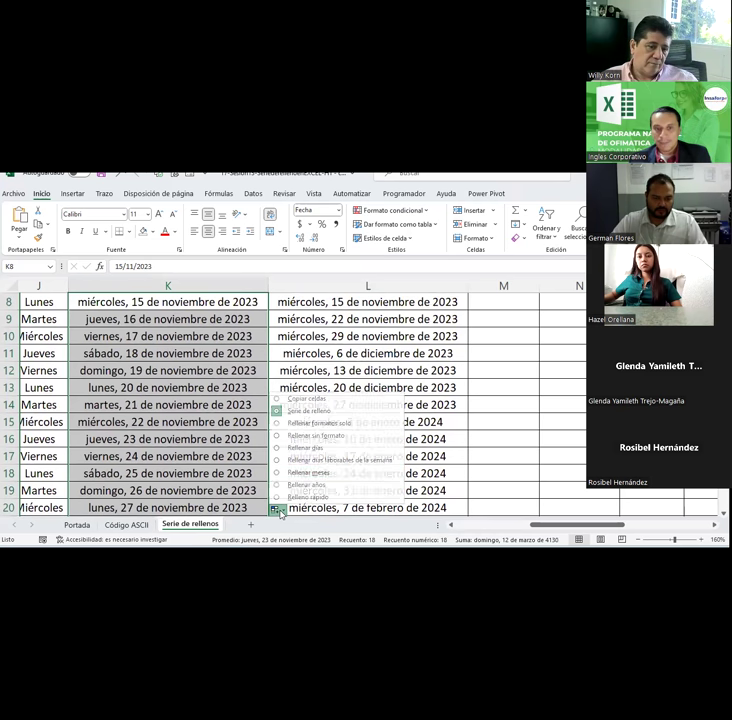
pyautogui.click(292, 410)
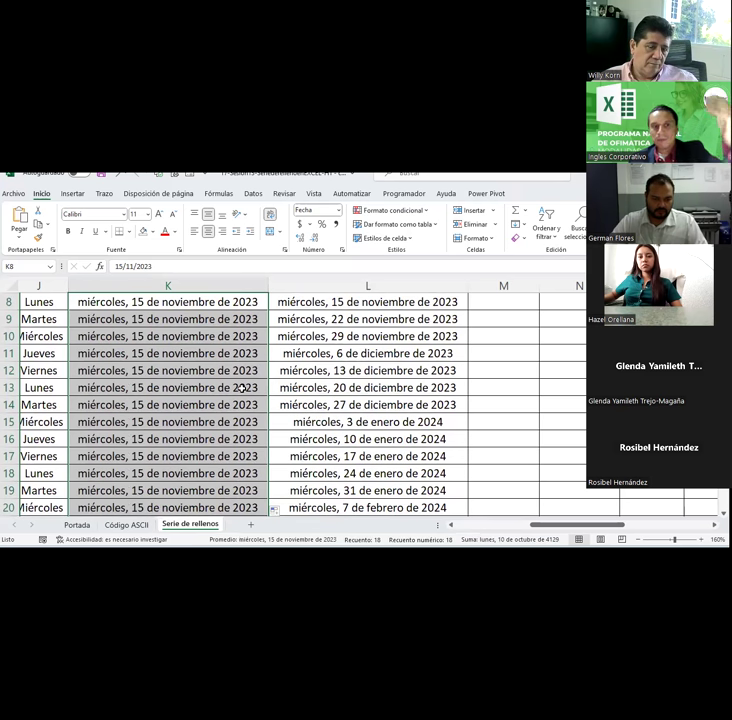
pyautogui.click(277, 510)
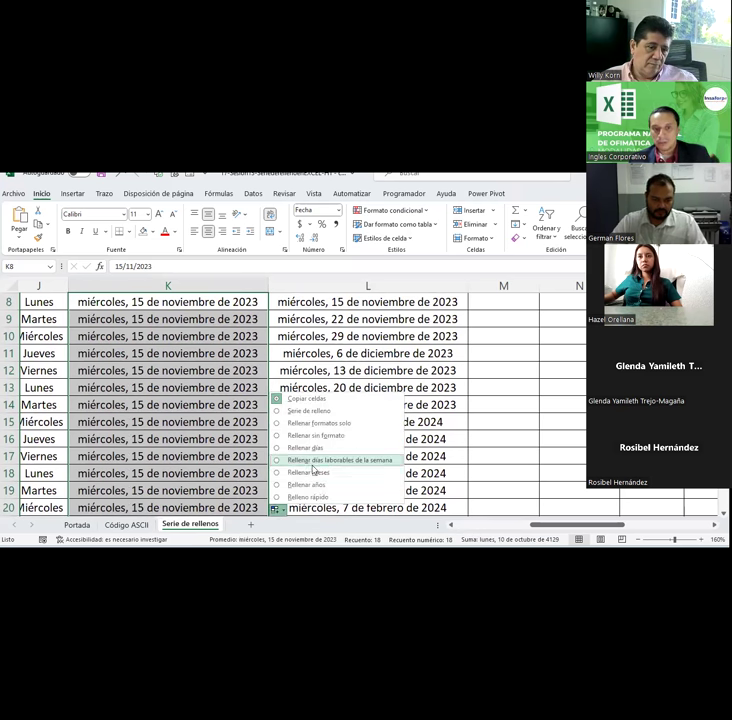
pyautogui.click(314, 461)
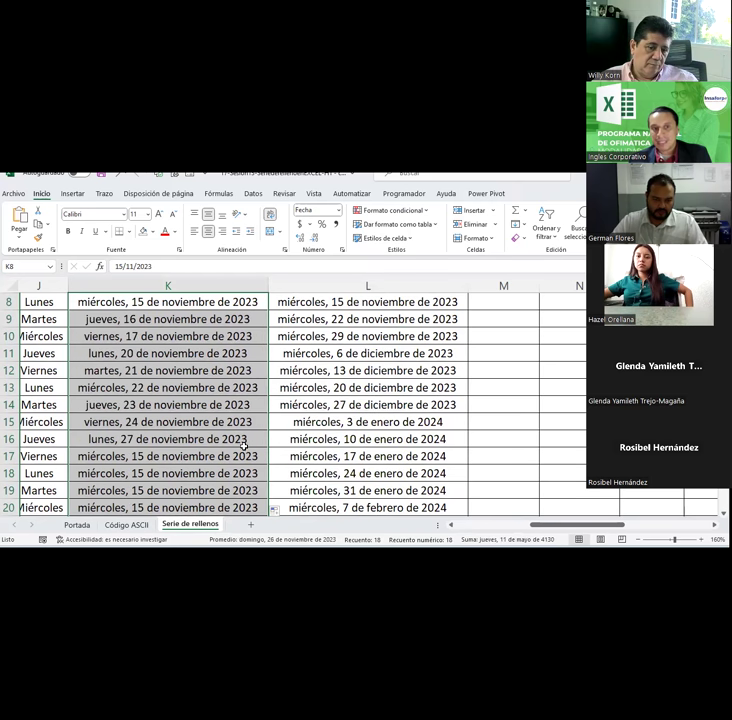
# Step: Switch the column K fill to monthly dates
pyautogui.scroll(1, 230, 430)
pyautogui.scroll(-1, 224, 421)
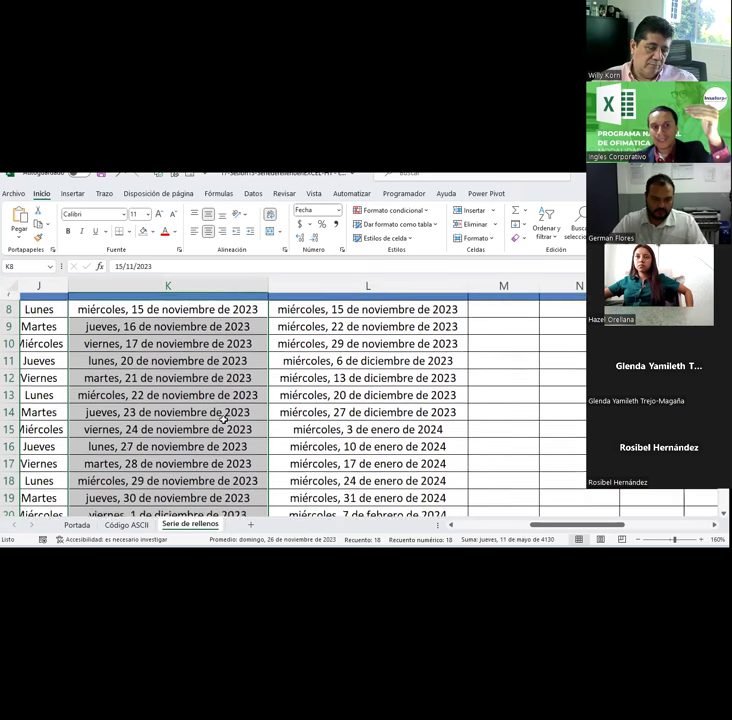
pyautogui.scroll(-2, 250, 460)
pyautogui.click(276, 505)
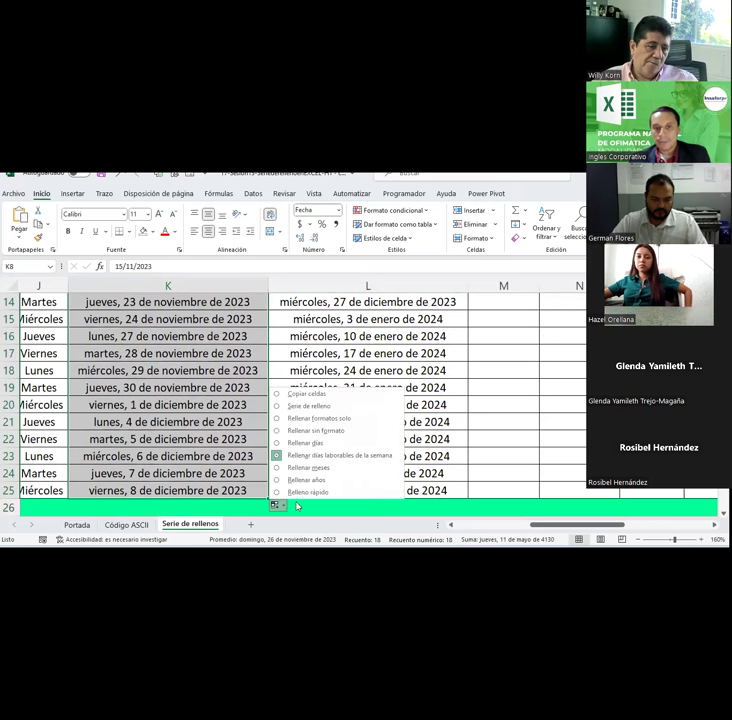
pyautogui.click(313, 467)
# Step: Switch the column K fill to Rellenar años, running 15 November 2023 to 2040
pyautogui.scroll(2, 253, 440)
pyautogui.scroll(1, 234, 422)
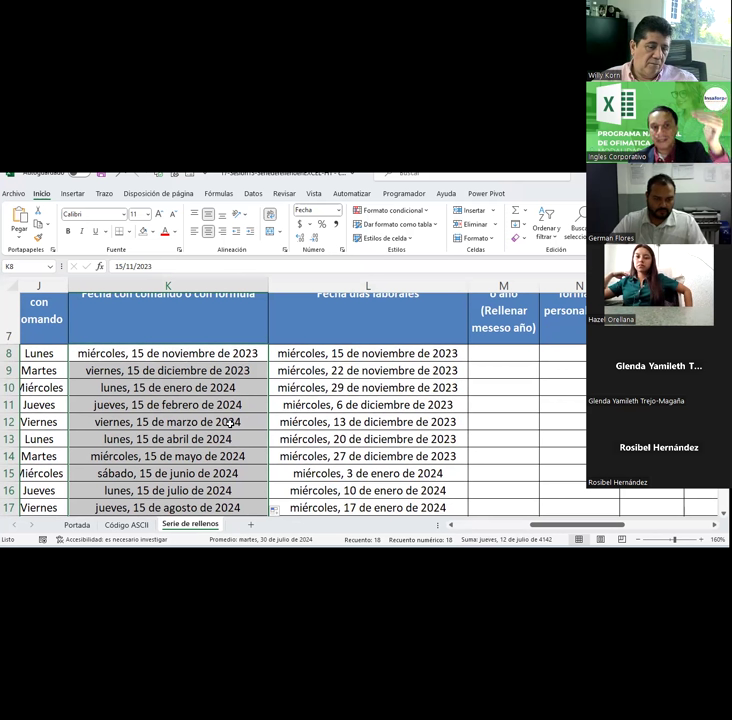
pyautogui.scroll(-3, 235, 430)
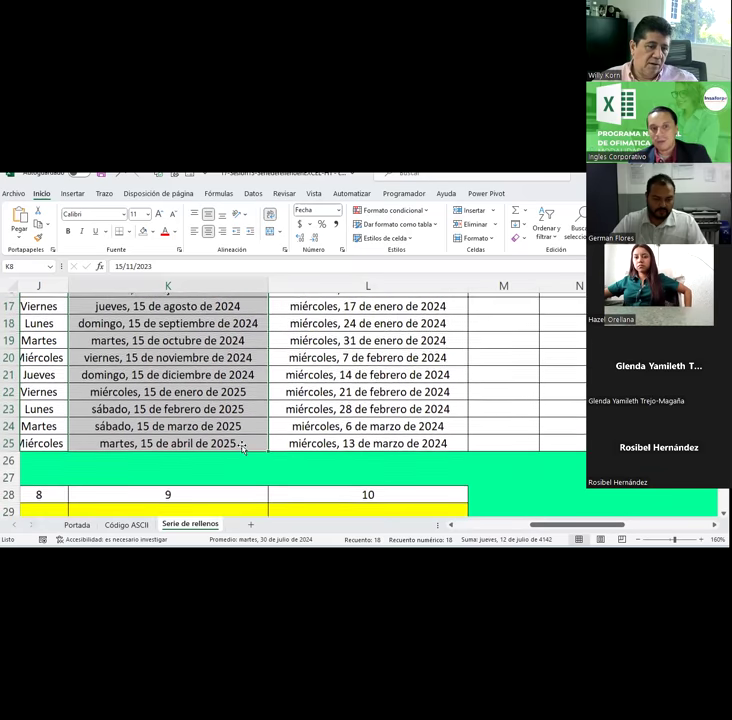
pyautogui.scroll(-1, 270, 415)
pyautogui.click(276, 400)
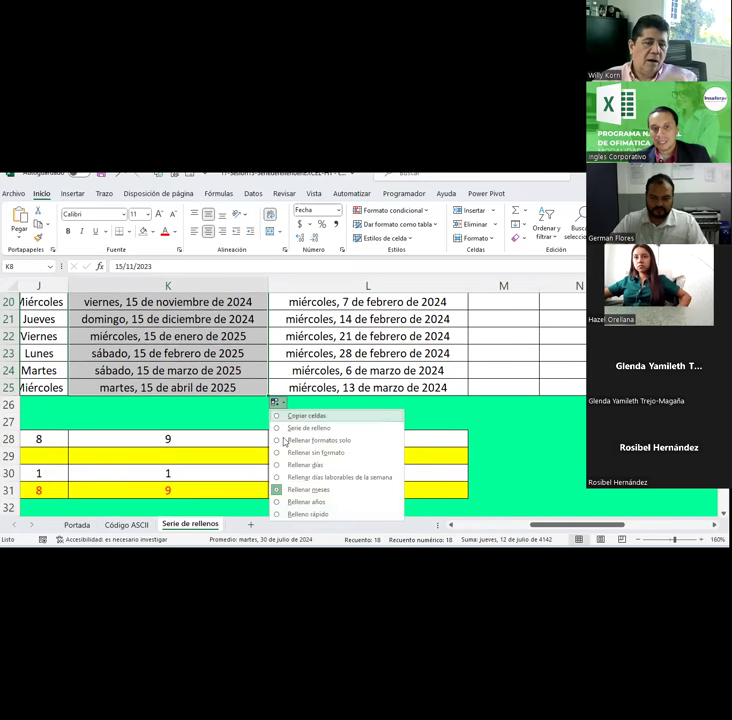
pyautogui.click(313, 502)
pyautogui.scroll(4, 248, 438)
pyautogui.scroll(1, 248, 438)
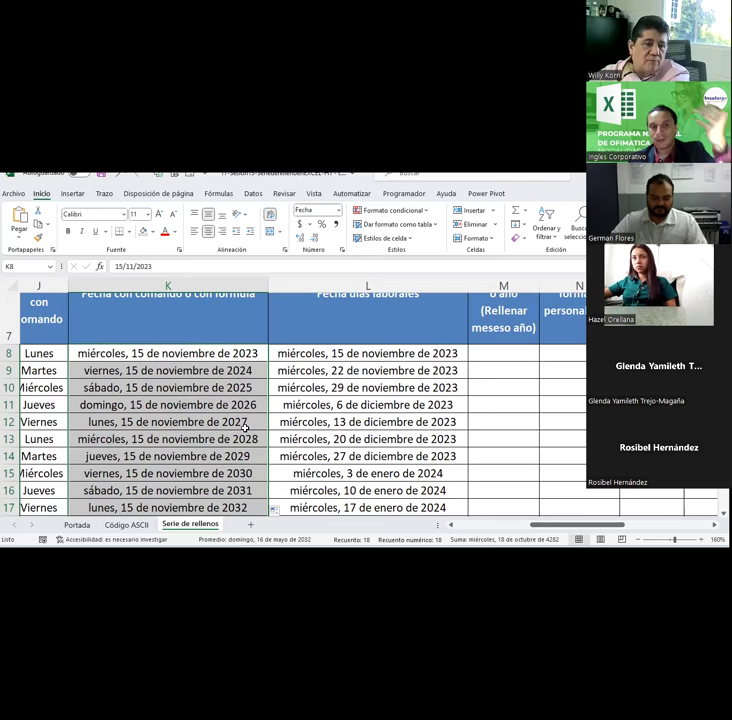
pyautogui.scroll(-1, 246, 430)
pyautogui.scroll(-4, 245, 428)
pyautogui.scroll(1, 276, 403)
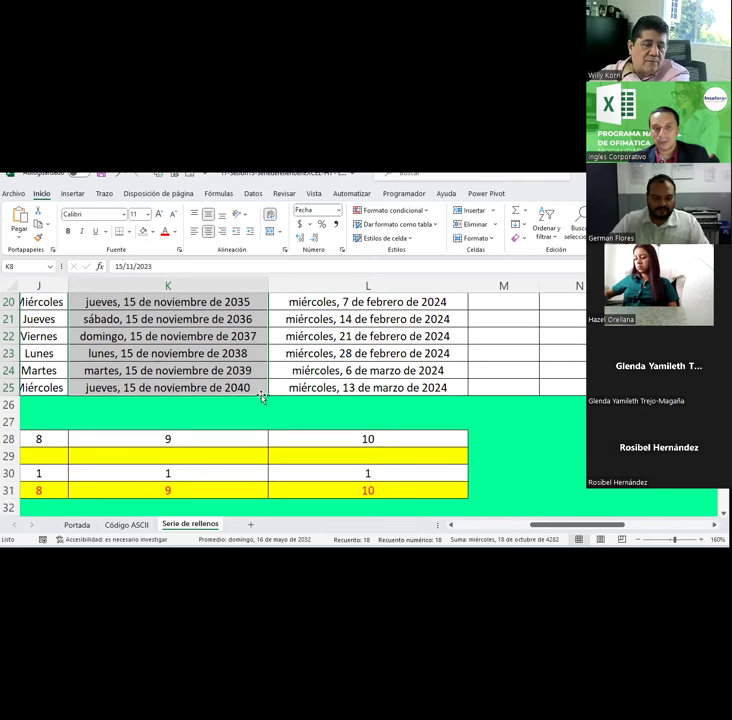
pyautogui.click(263, 392)
pyautogui.scroll(5, 262, 391)
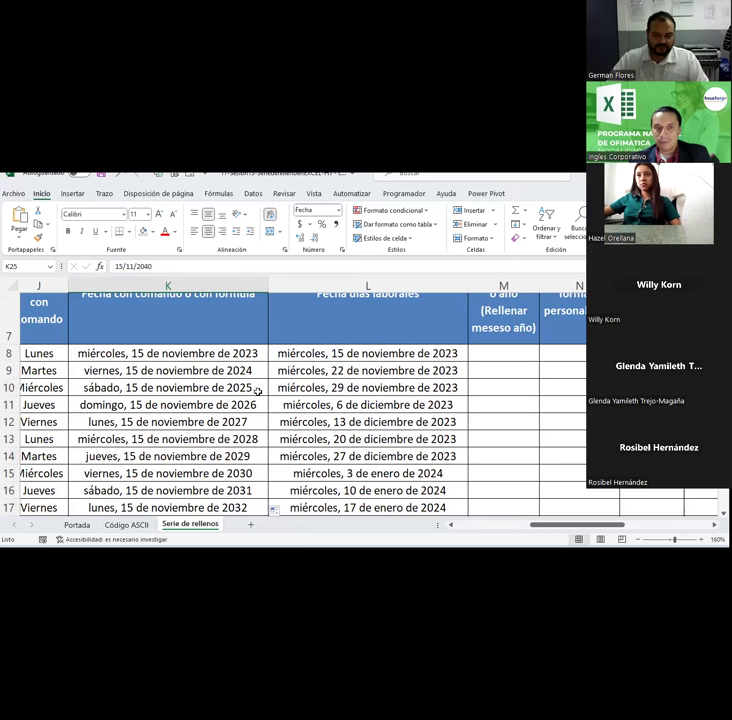
# Step: Refill column K from K8:K9 as daily dates from 15 November 2023, then check L9
pyautogui.moveTo(248, 356); pyautogui.dragTo(254, 371)
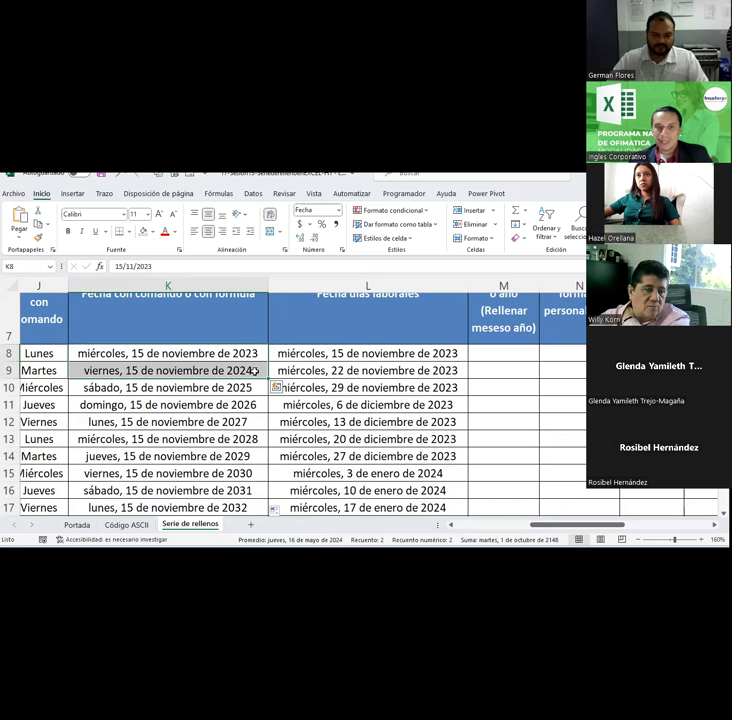
pyautogui.doubleClick(267, 362)
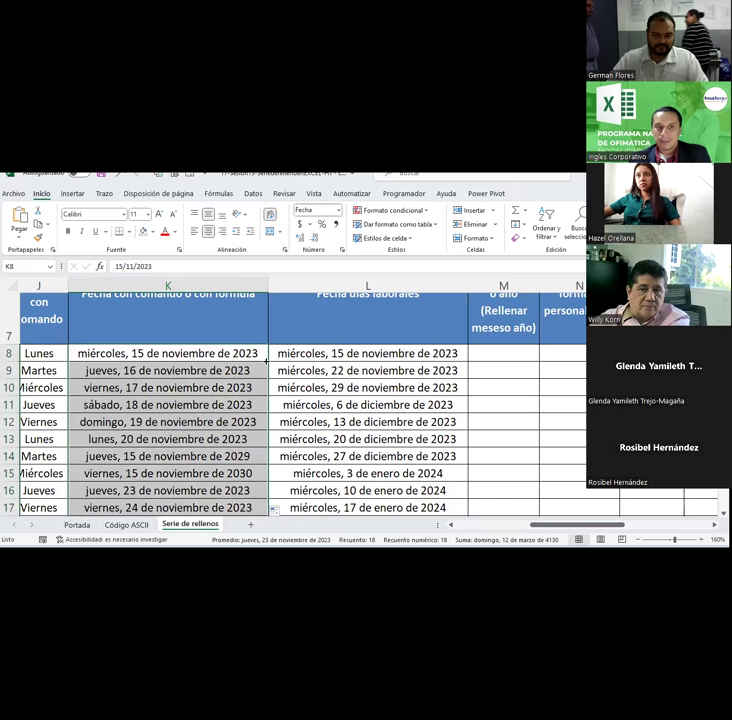
pyautogui.click(370, 356)
pyautogui.click(368, 369)
pyautogui.press('Up')
pyautogui.click(359, 373)
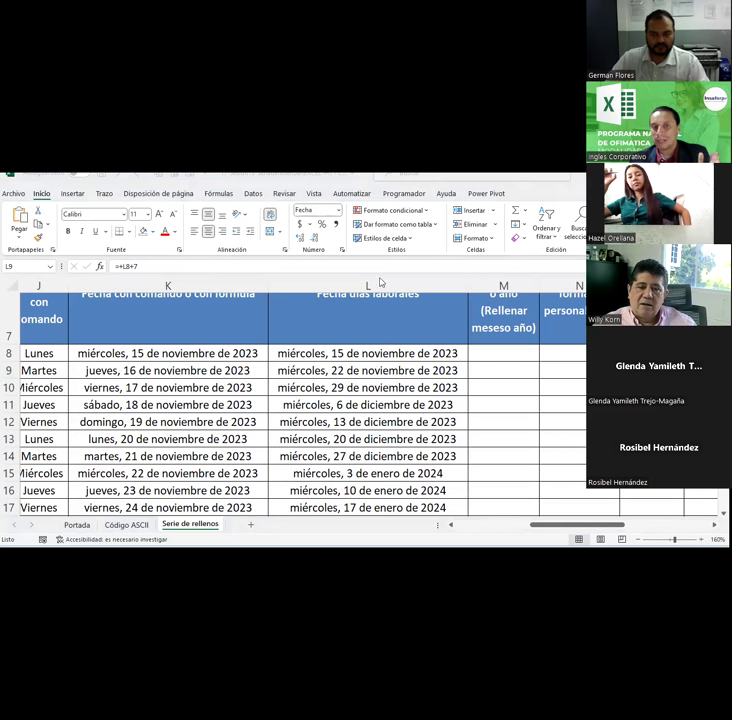
# Step: Enter 20-11-23 in L8 and =+L8+1 in L9, then select the dates below
pyautogui.click(366, 350)
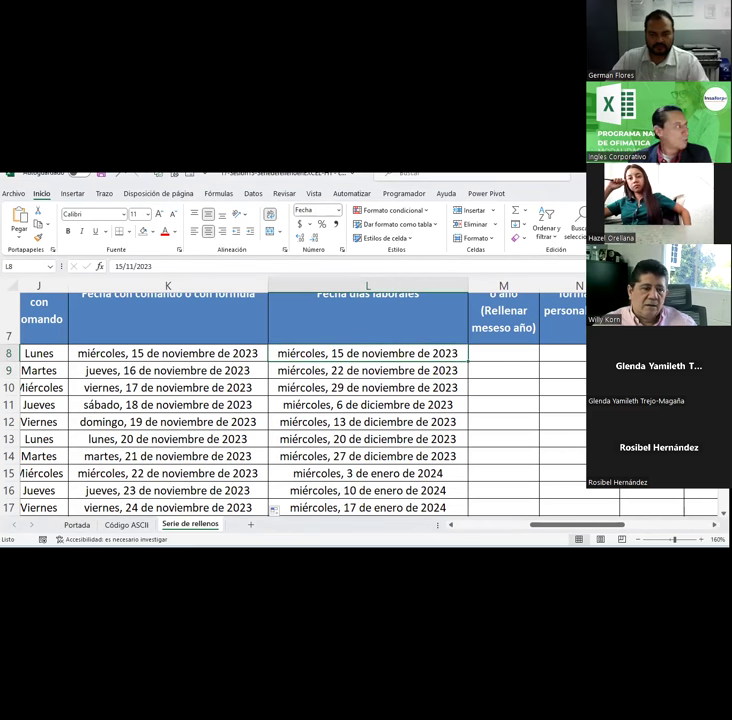
pyautogui.write('20-11-23')
pyautogui.press('Return')
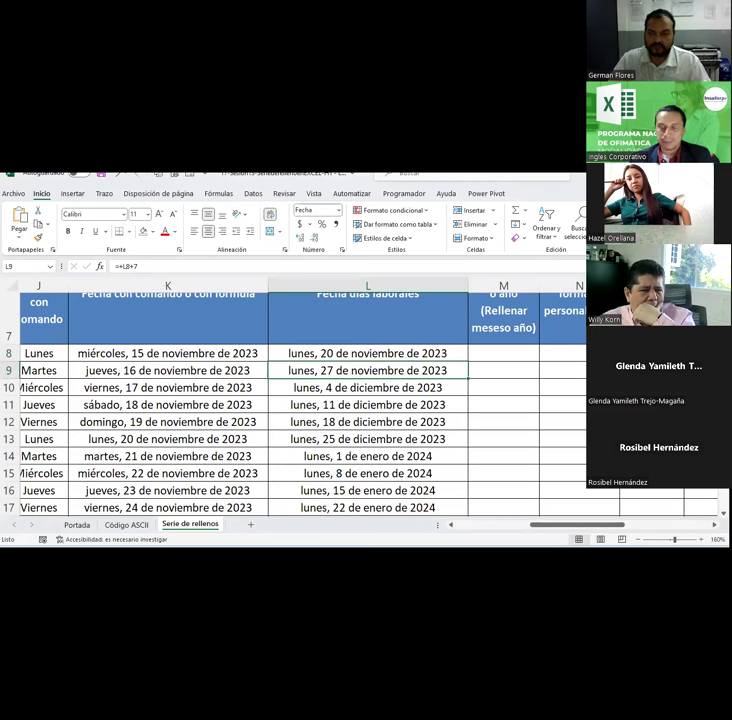
pyautogui.write('+')
pyautogui.press('Up')
pyautogui.write('+1')
pyautogui.press('Return')
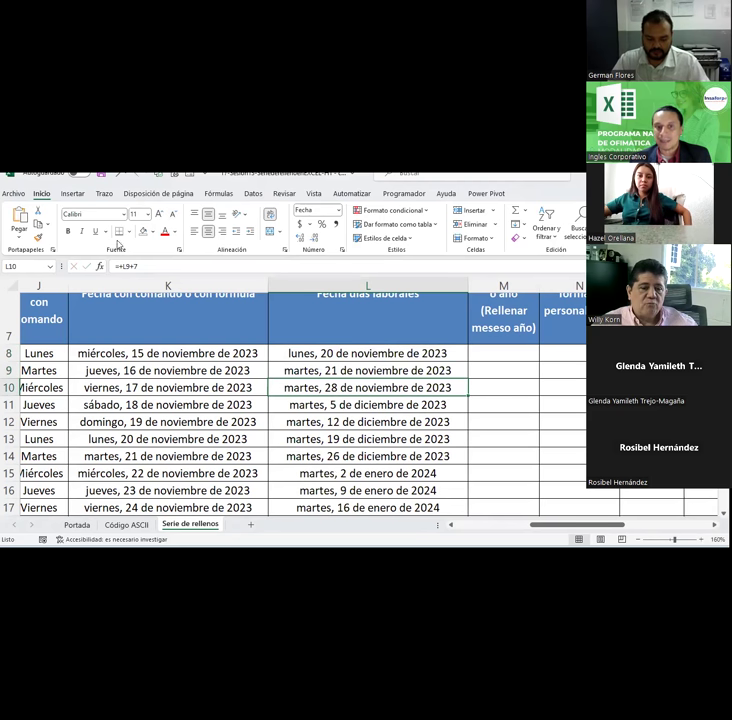
pyautogui.moveTo(376, 387)
pyautogui.mouseDown()
pyautogui.moveTo(386, 540)
pyautogui.moveTo(394, 423)
pyautogui.moveTo(376, 423)
pyautogui.mouseUp()
pyautogui.scroll(1, 394, 423)
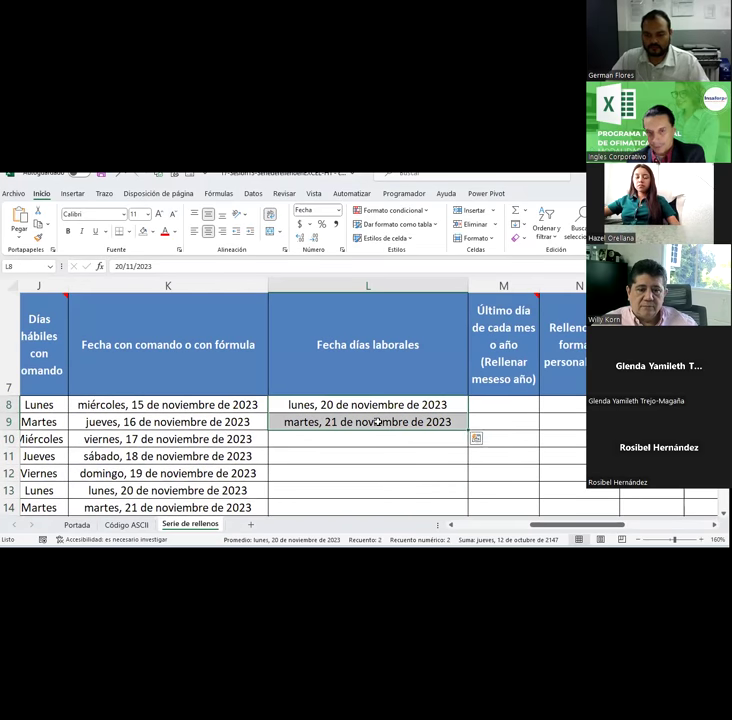
# Step: Enter =+L8+7 in L10 and =+L10+1 in L11 for 27 and 28 November 2023
pyautogui.click(376, 423)
pyautogui.click(374, 432)
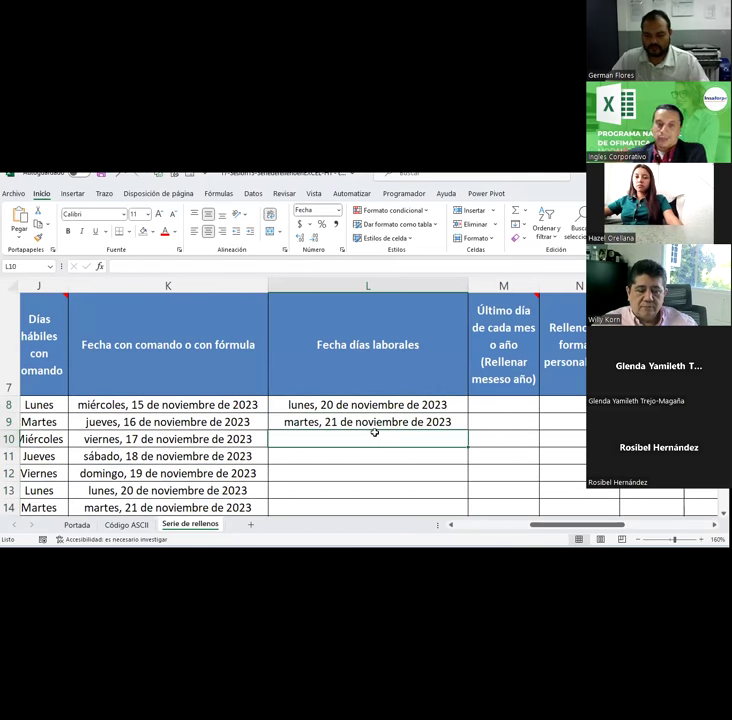
pyautogui.write('+L9')
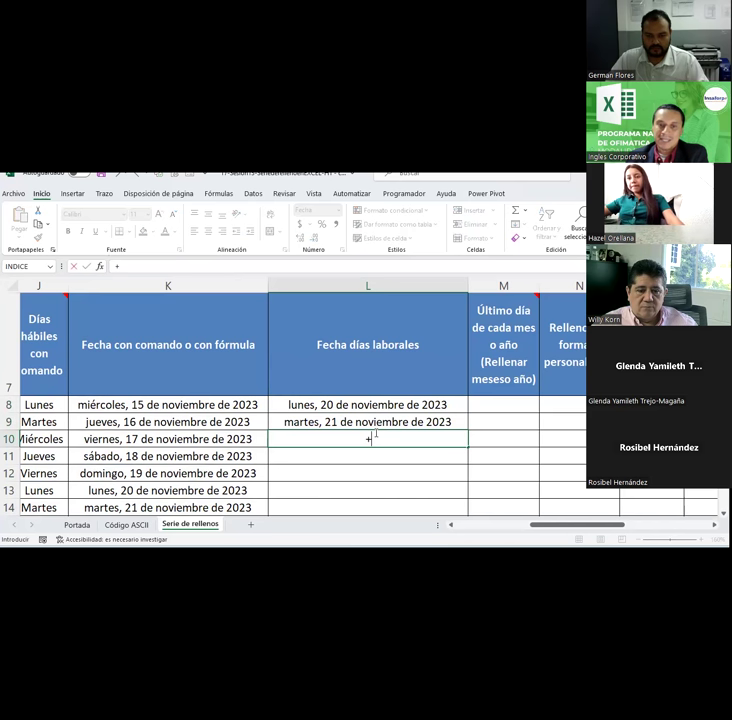
pyautogui.press('Up')
pyautogui.press('Up')
pyautogui.write('+')
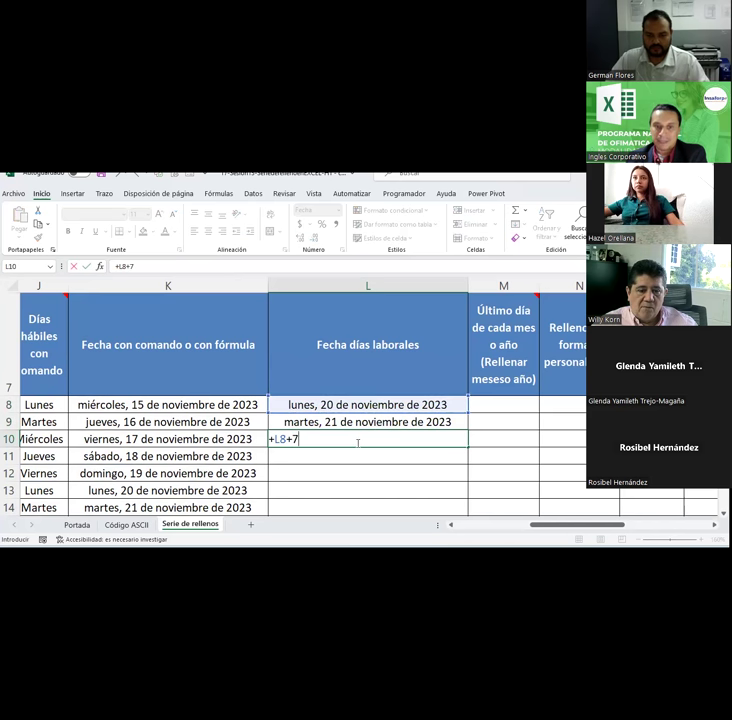
pyautogui.press('Return')
pyautogui.write('+')
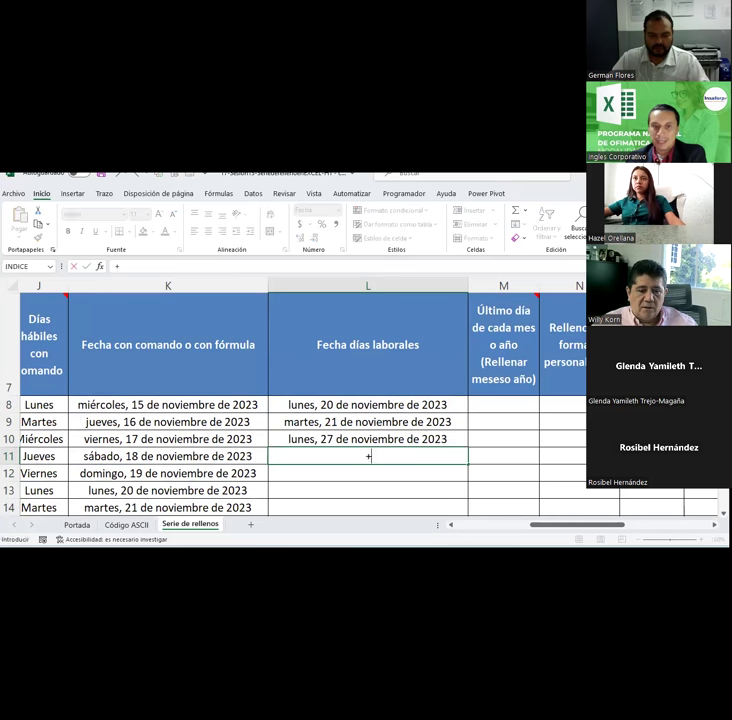
pyautogui.press('Up')
pyautogui.write('+1')
pyautogui.press('Return')
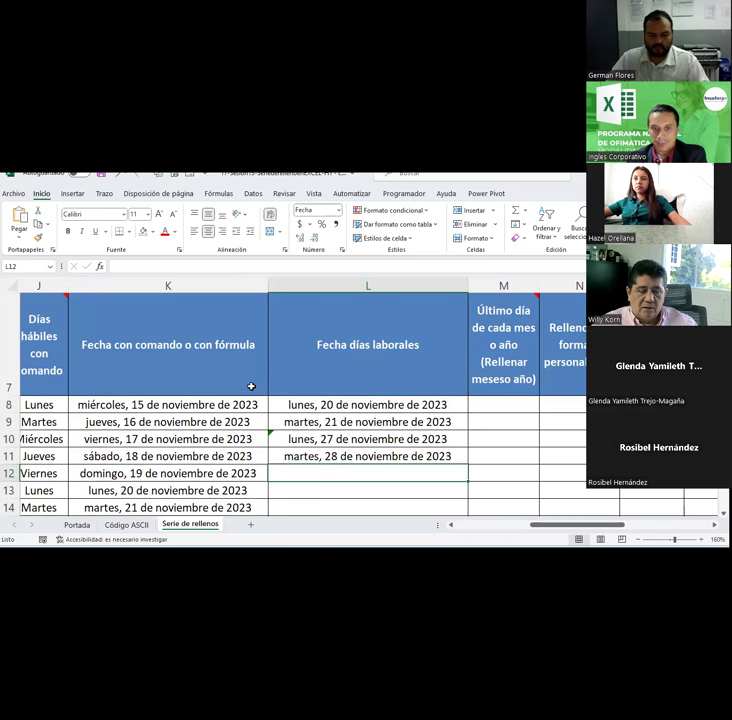
# Step: Test filling the Monday/Tuesday pattern down, undo it, and clear L12:L25
pyautogui.moveTo(381, 437); pyautogui.dragTo(380, 455)
pyautogui.scroll(-1, 380, 455)
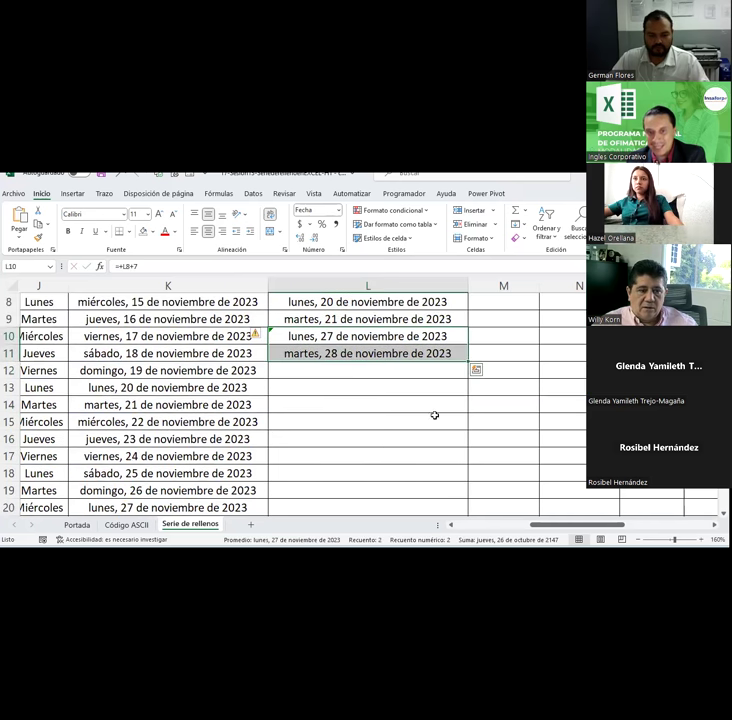
pyautogui.doubleClick(470, 362)
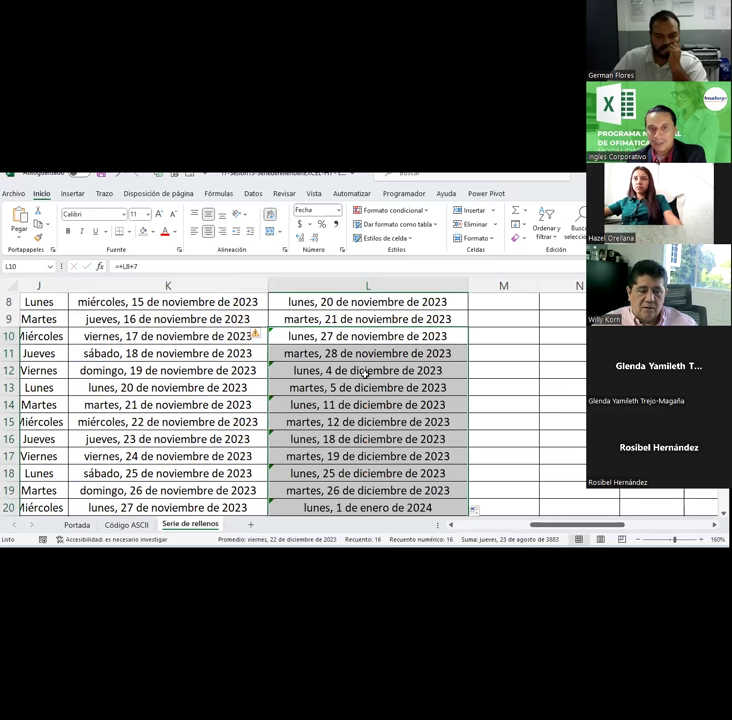
pyautogui.scroll(1, 366, 373)
pyautogui.moveTo(353, 352); pyautogui.dragTo(356, 370)
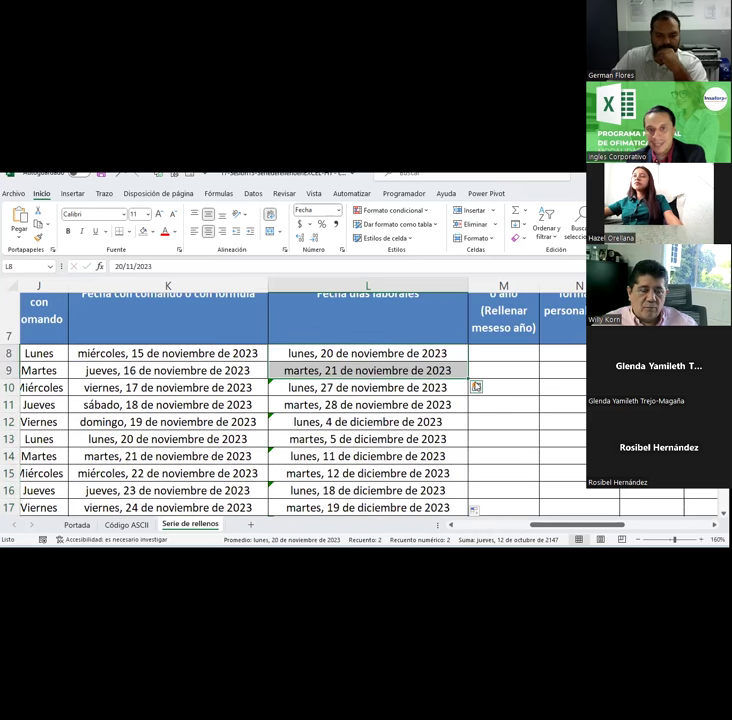
pyautogui.doubleClick(469, 378)
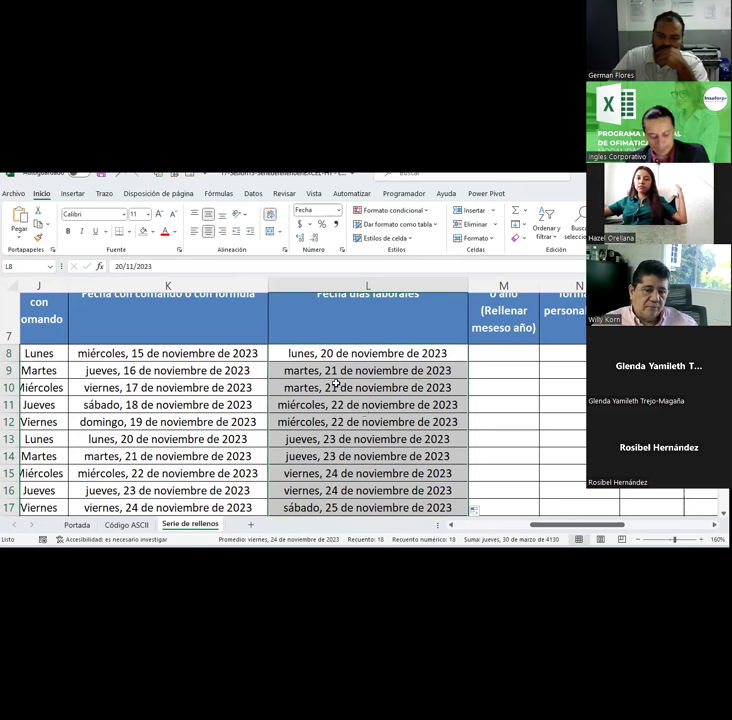
pyautogui.hotkey('ctrl', 'z')
pyautogui.moveTo(340, 388); pyautogui.dragTo(357, 540)
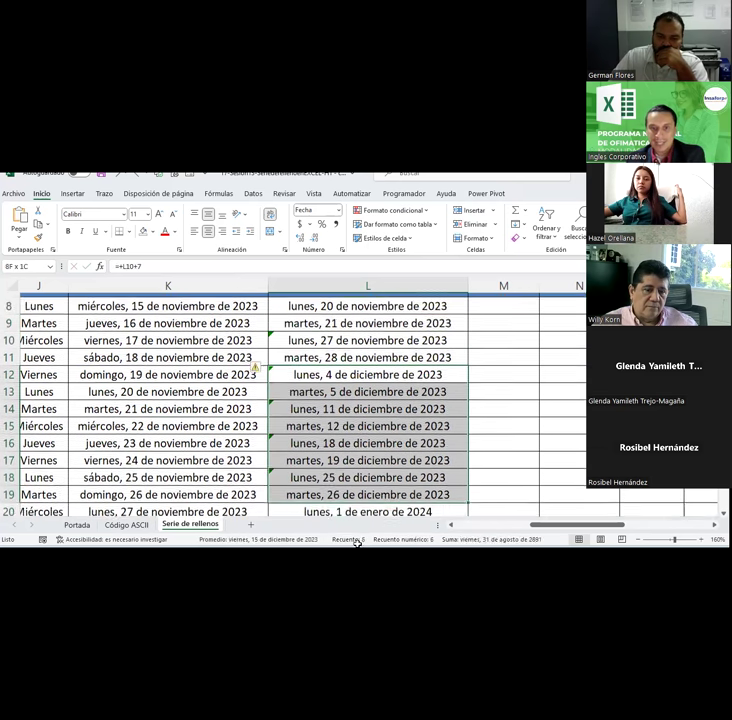
pyautogui.press('Delete')
# Step: Check the formulas in L8 through L11
pyautogui.scroll(3, 346, 487)
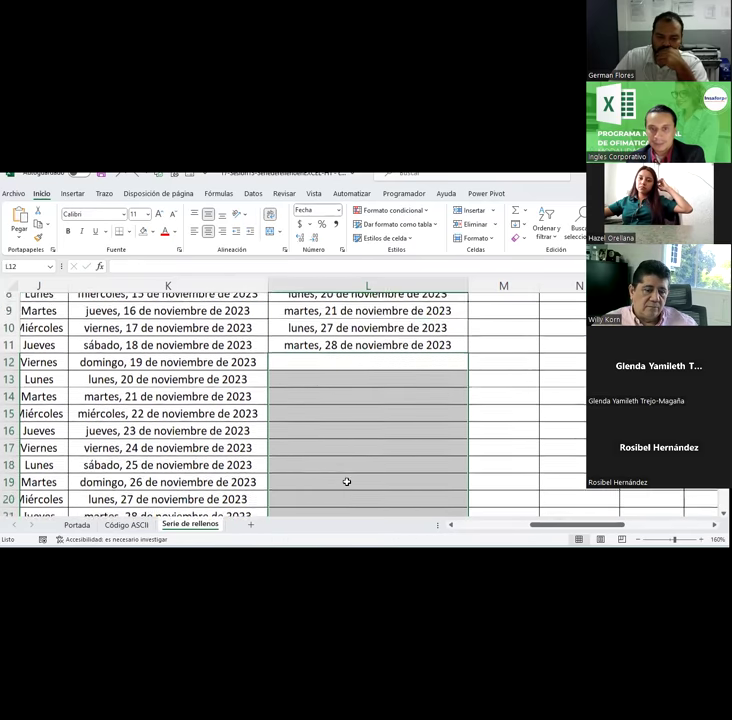
pyautogui.click(325, 355)
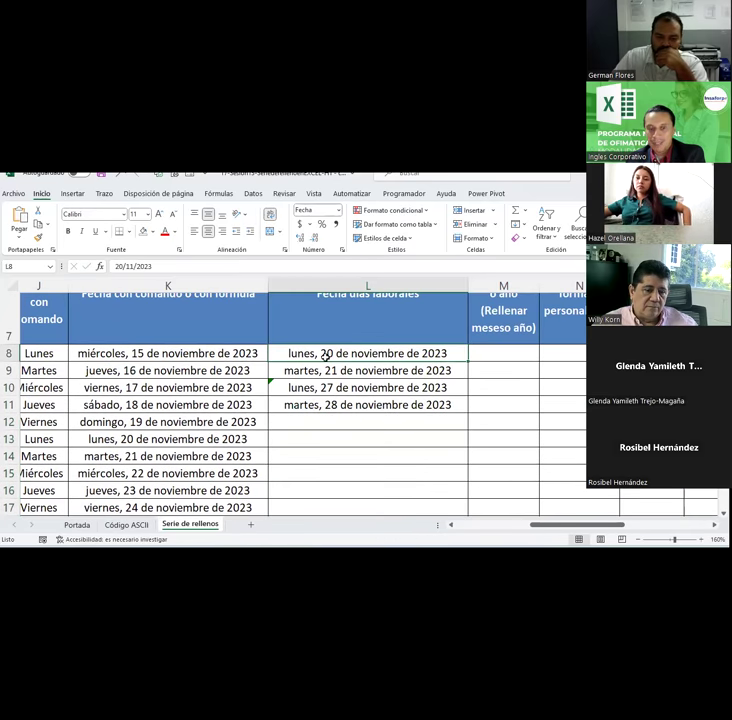
pyautogui.click(327, 368)
pyautogui.click(335, 352)
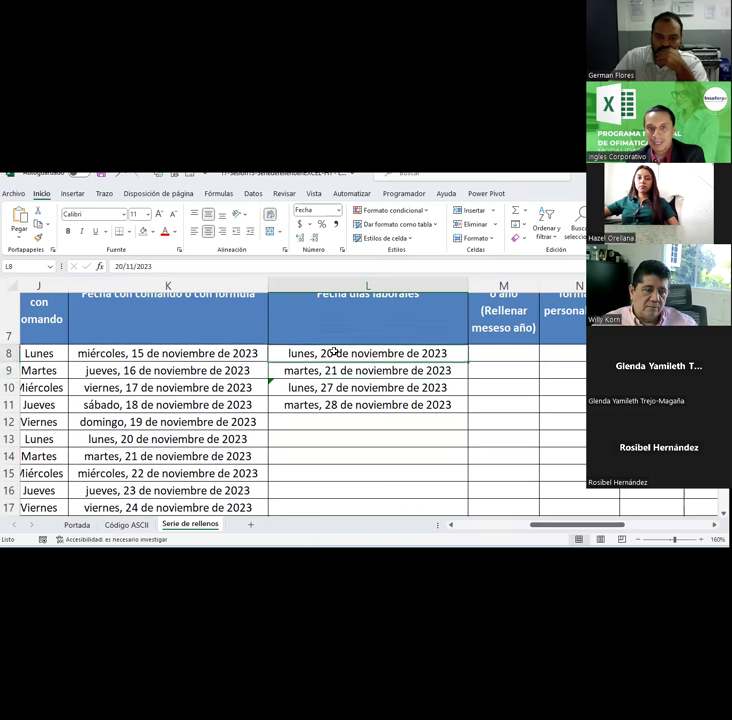
pyautogui.click(332, 369)
pyautogui.click(321, 388)
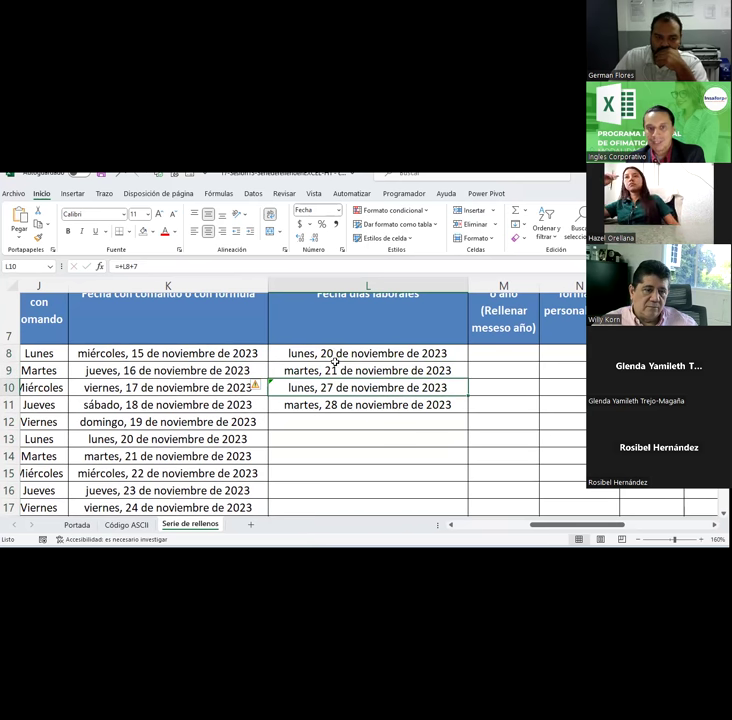
pyautogui.press('Down')
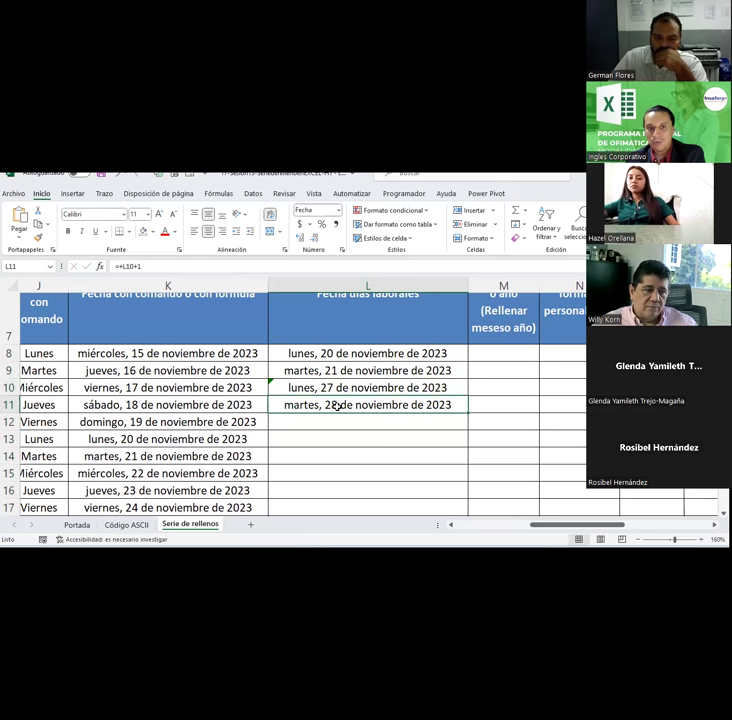
# Step: Extend column L's weekly Monday–Tuesday pairs down to 4–5 December 2023
pyautogui.moveTo(340, 389); pyautogui.dragTo(341, 399)
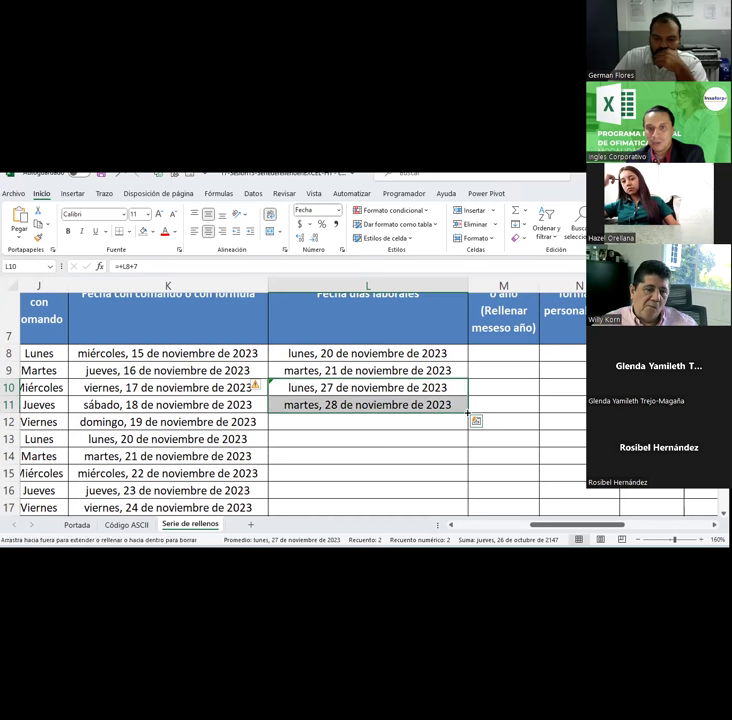
pyautogui.moveTo(468, 412); pyautogui.dragTo(468, 512)
pyautogui.scroll(-1, 399, 439)
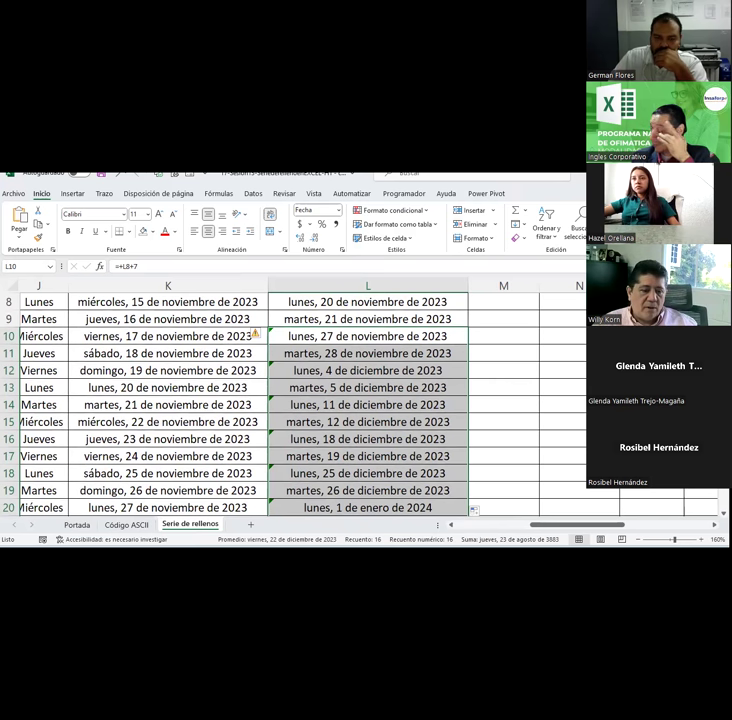
# Step: Reselect the filled weekly dates in column L, then move to empty column M
pyautogui.click(368, 336)
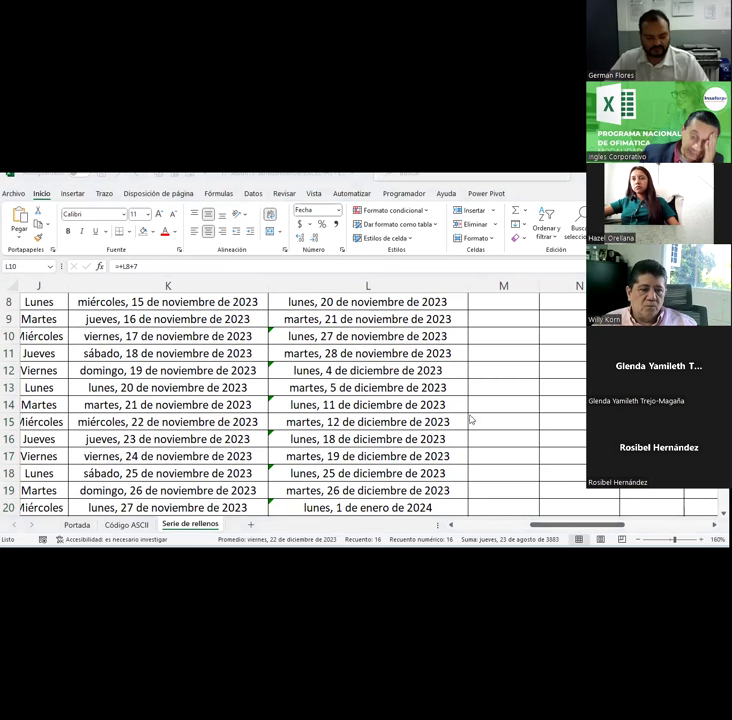
pyautogui.hotkey('ctrl', 'shift', 'Down')
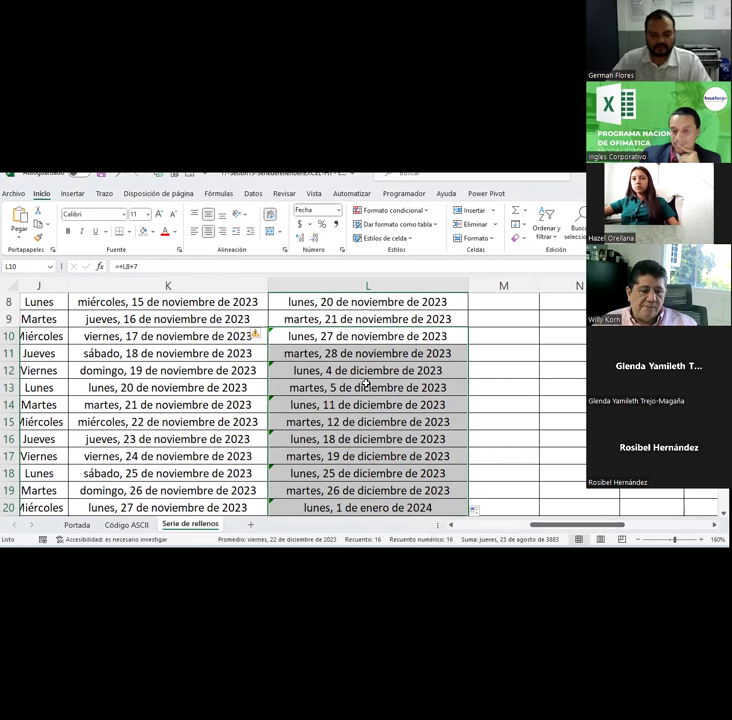
pyautogui.scroll(1, 366, 383)
pyautogui.scroll(-1, 366, 420)
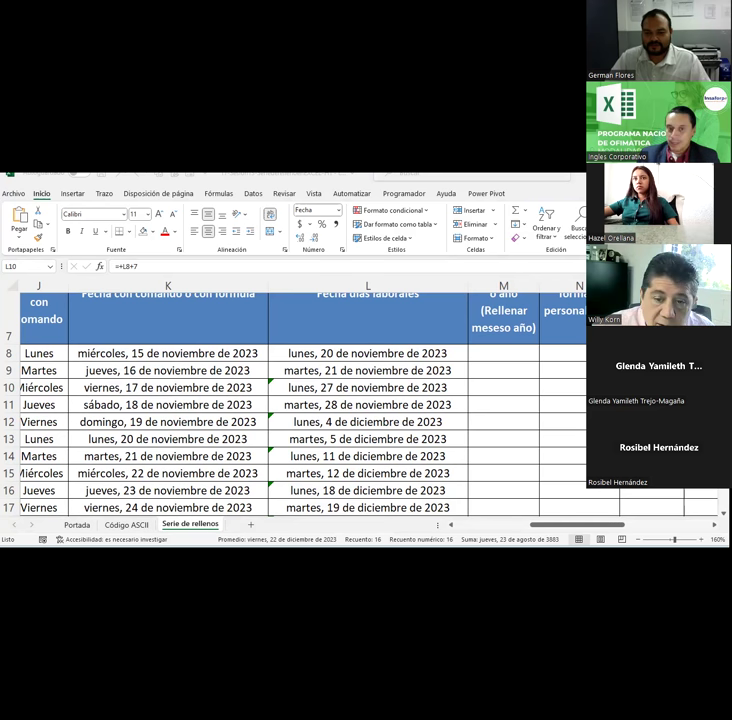
pyautogui.click(492, 421)
# Step: Enter 15-11-23 in M8 and fill the date down column M
pyautogui.scroll(1, 495, 416)
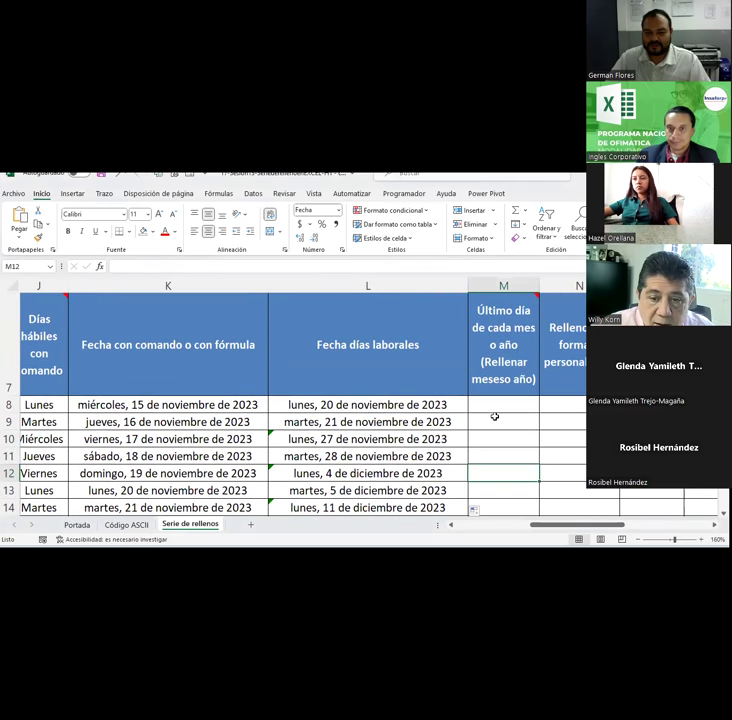
pyautogui.click(495, 409)
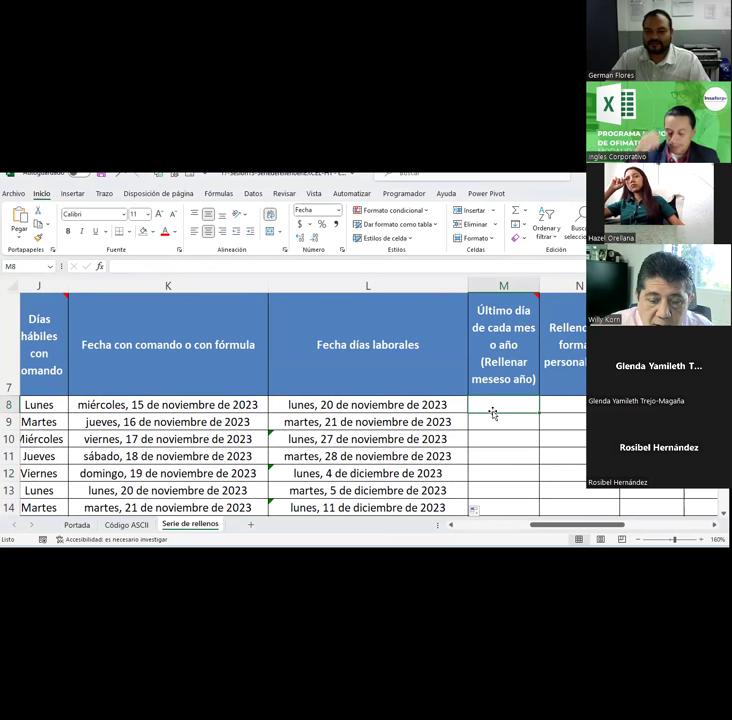
pyautogui.write('15-11-23')
pyautogui.press('Return')
pyautogui.click(503, 405)
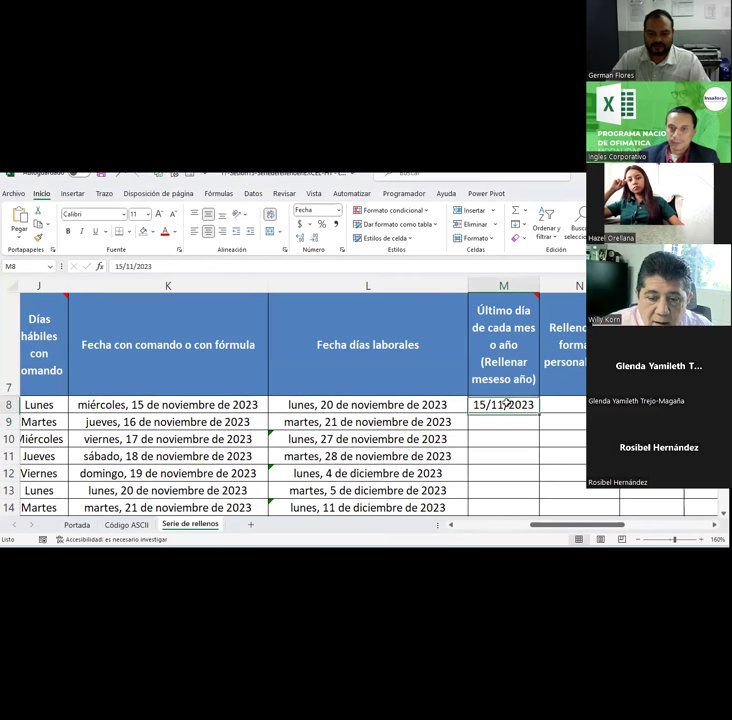
pyautogui.doubleClick(539, 413)
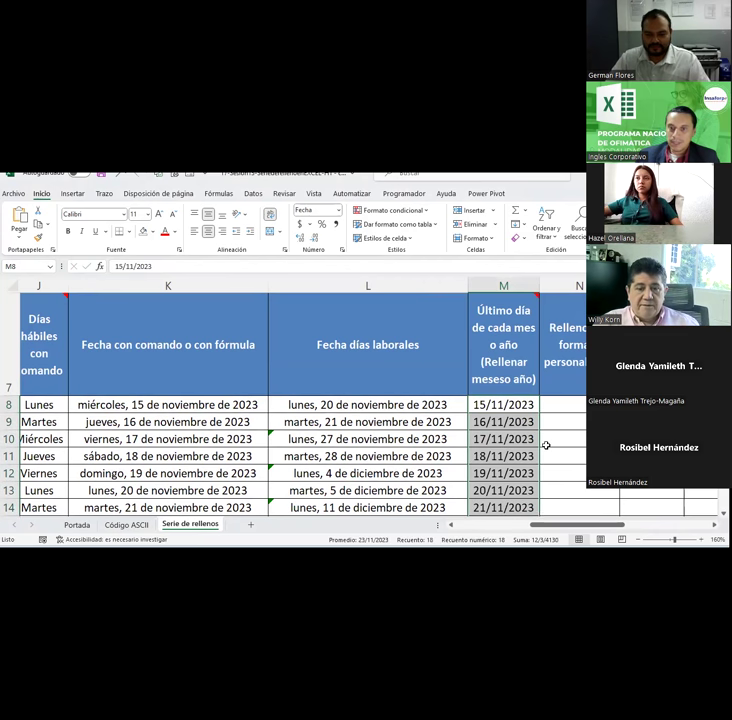
pyautogui.scroll(-2, 549, 470)
# Step: Try the Fill Years, Fill Months and Fill Weekdays options on the new date series
pyautogui.click(548, 511)
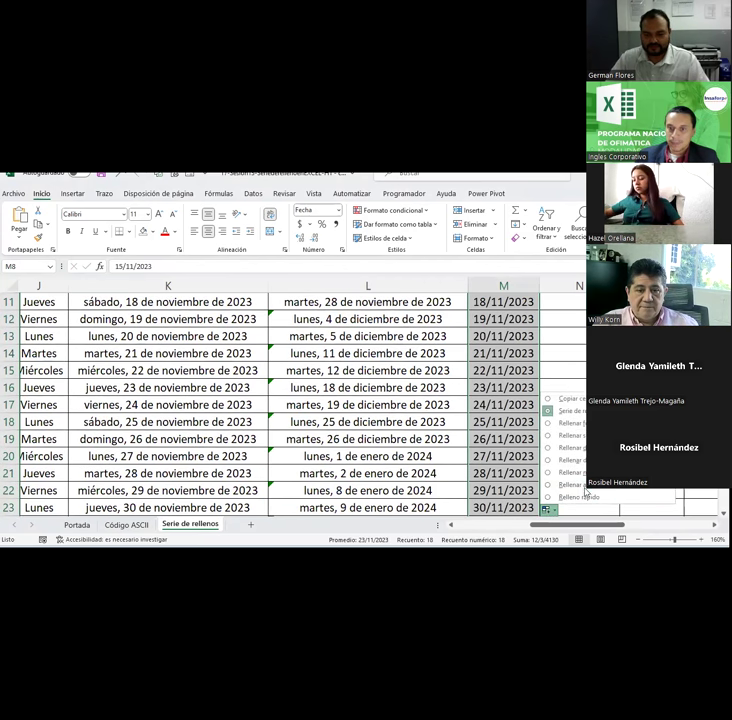
pyautogui.click(570, 485)
pyautogui.scroll(1, 503, 395)
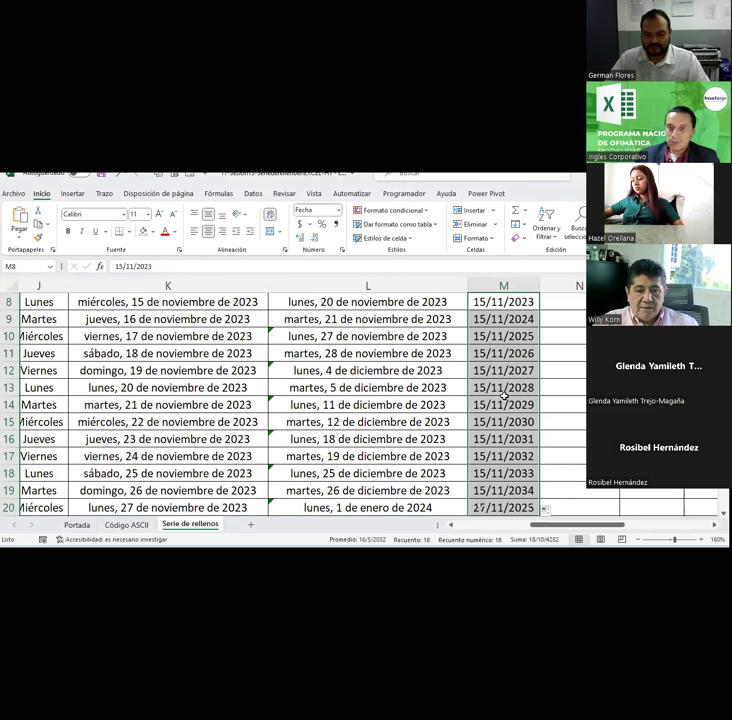
pyautogui.click(548, 511)
pyautogui.click(580, 470)
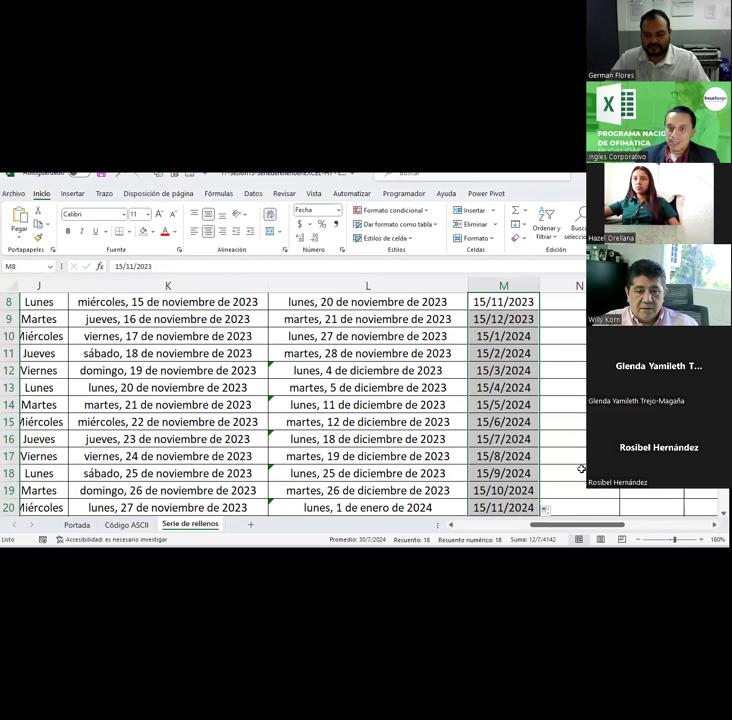
pyautogui.scroll(-2, 575, 475)
pyautogui.click(547, 506)
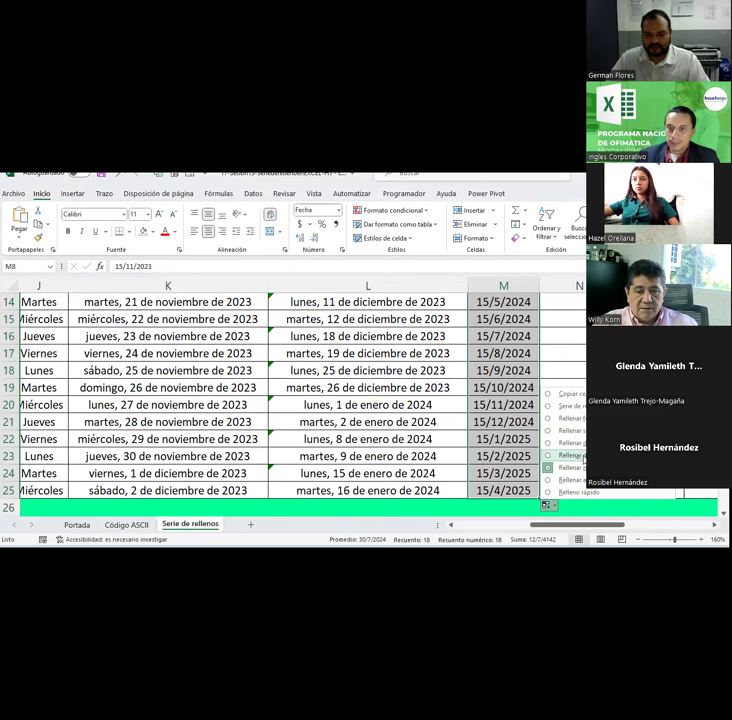
pyautogui.click(583, 457)
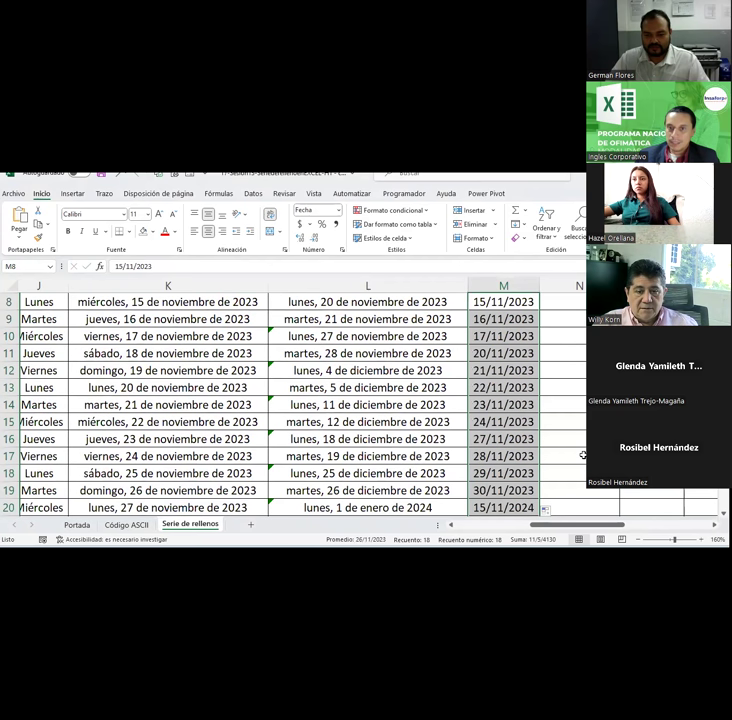
# Step: Settle on Fill Years so column M steps yearly from 15/11/2023 to 15/11/2040
pyautogui.click(547, 511)
pyautogui.click(545, 455)
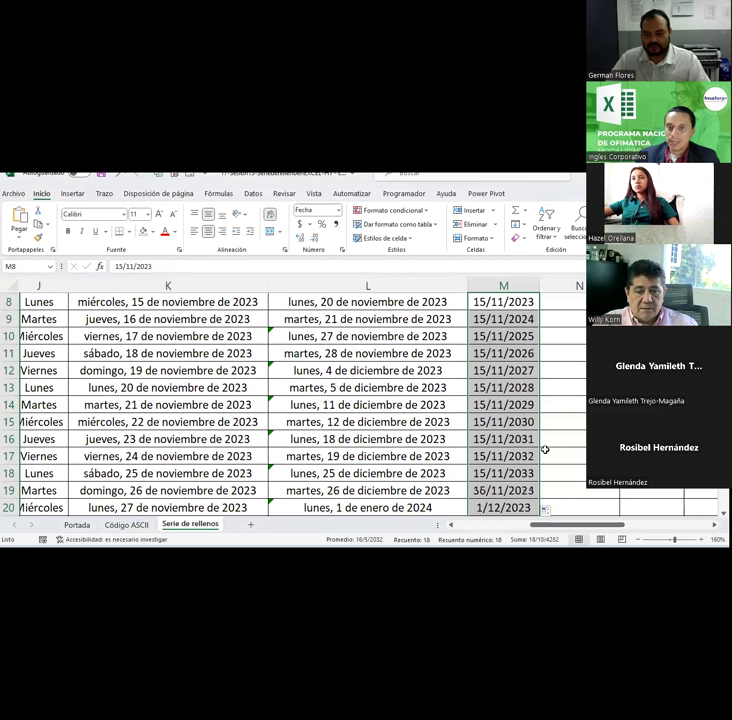
pyautogui.scroll(-2, 535, 470)
pyautogui.click(519, 489)
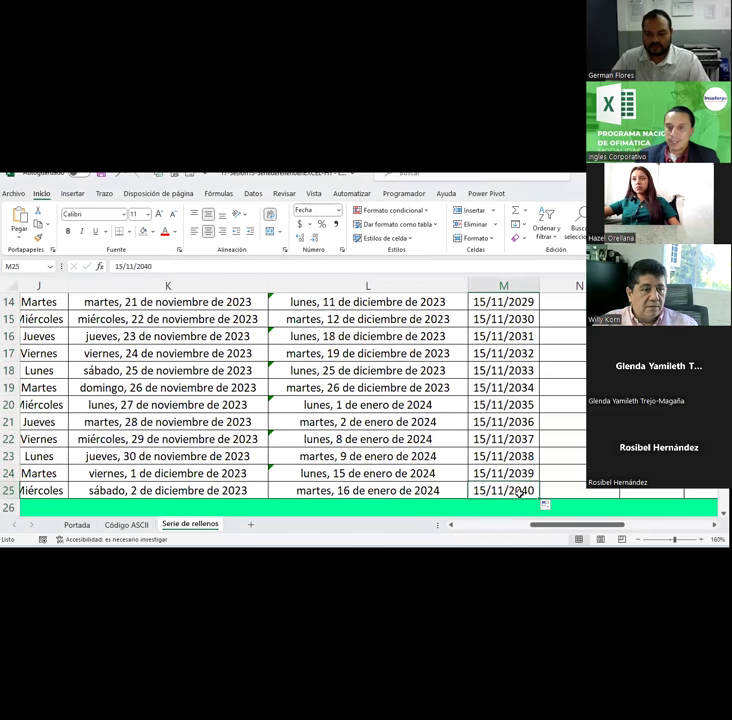
pyautogui.moveTo(560, 526); pyautogui.dragTo(579, 527)
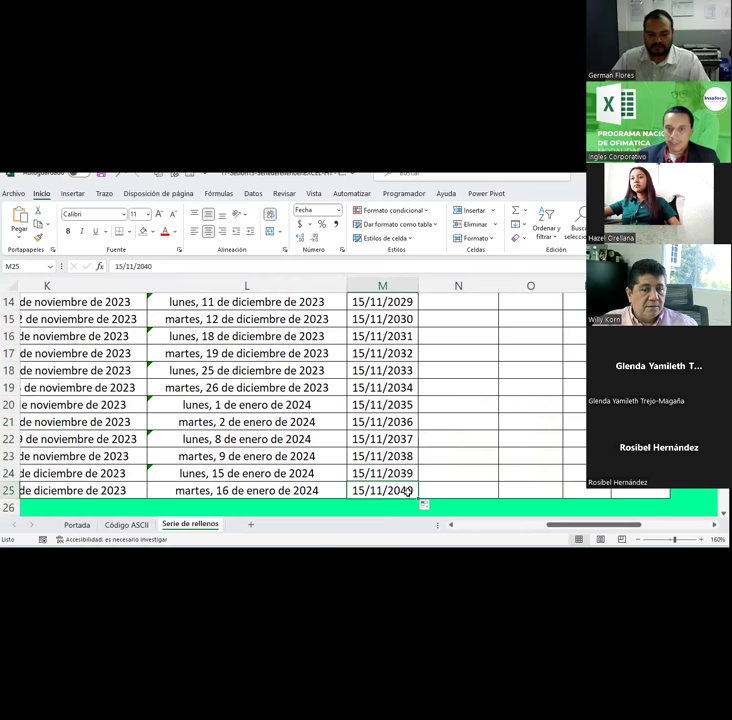
pyautogui.scroll(2, 470, 468)
pyautogui.scroll(1, 470, 468)
pyautogui.scroll(1, 470, 468)
pyautogui.scroll(-1, 470, 468)
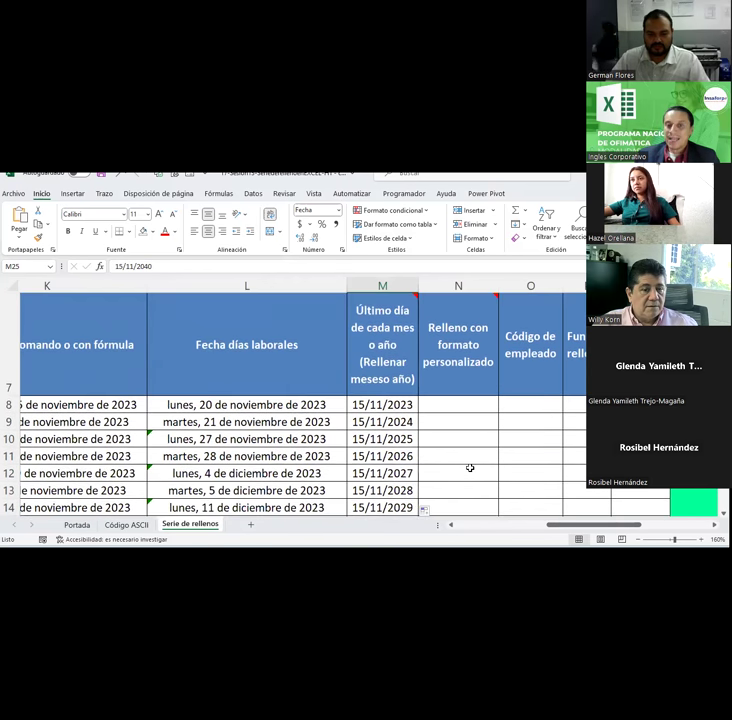
# Step: Enter T1 in N8 and A1 in N9
pyautogui.click(455, 400)
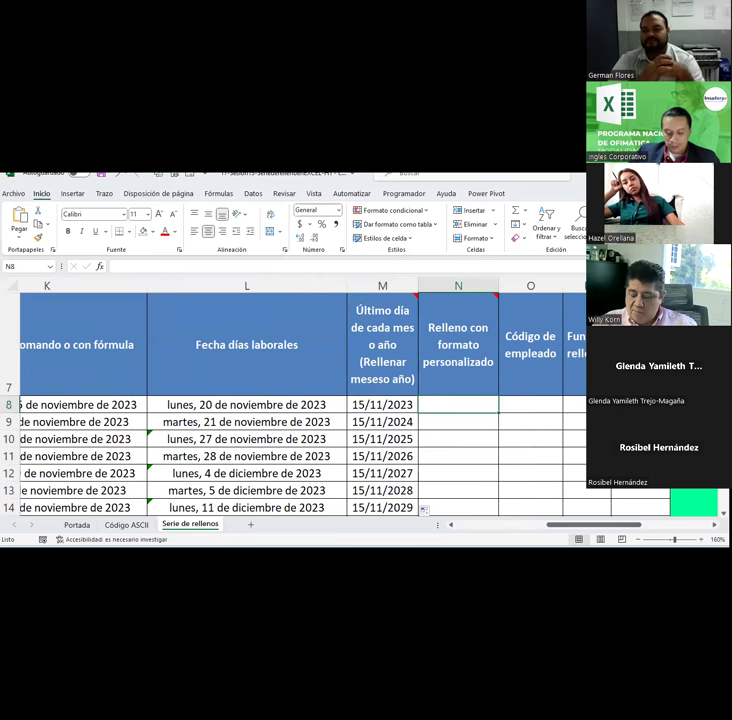
pyautogui.write('T1')
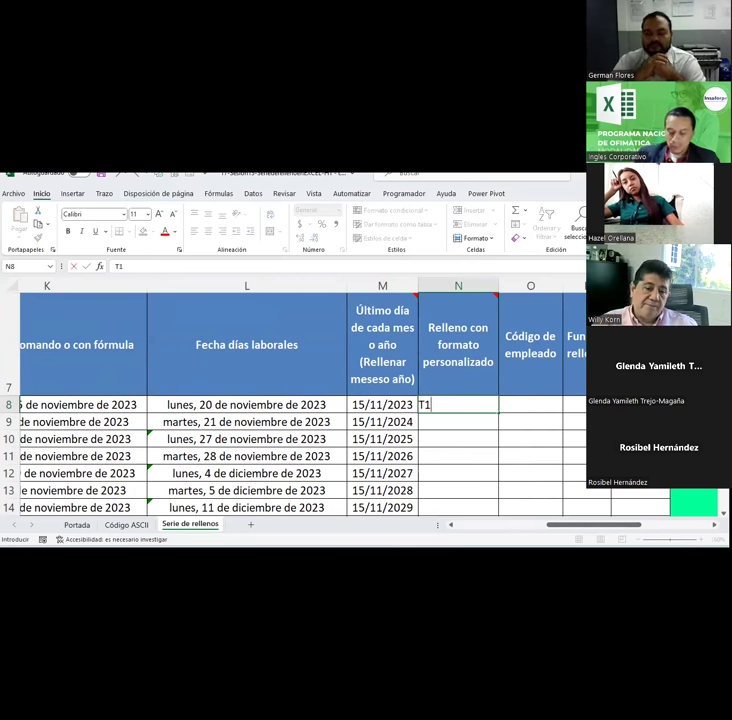
pyautogui.press('Return')
pyautogui.write('A')
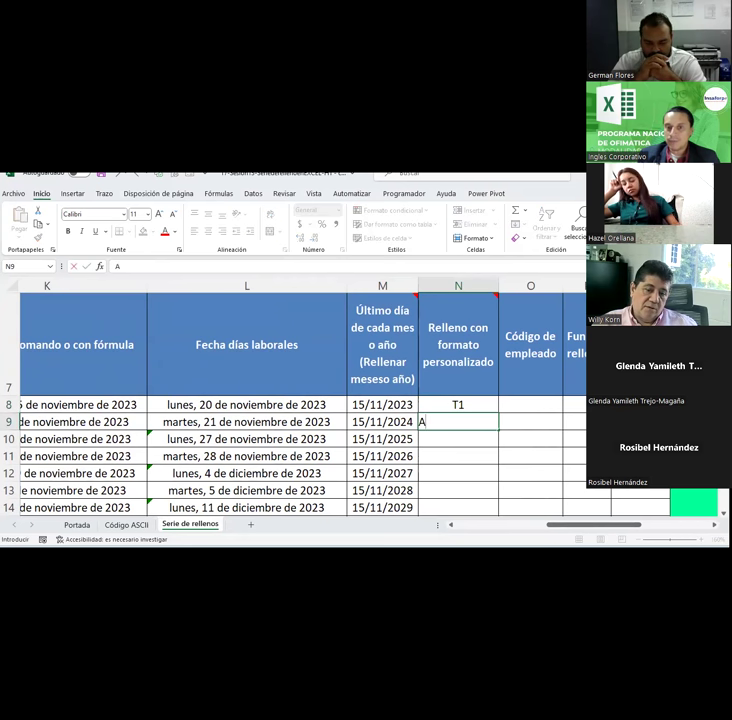
pyautogui.press('Return')
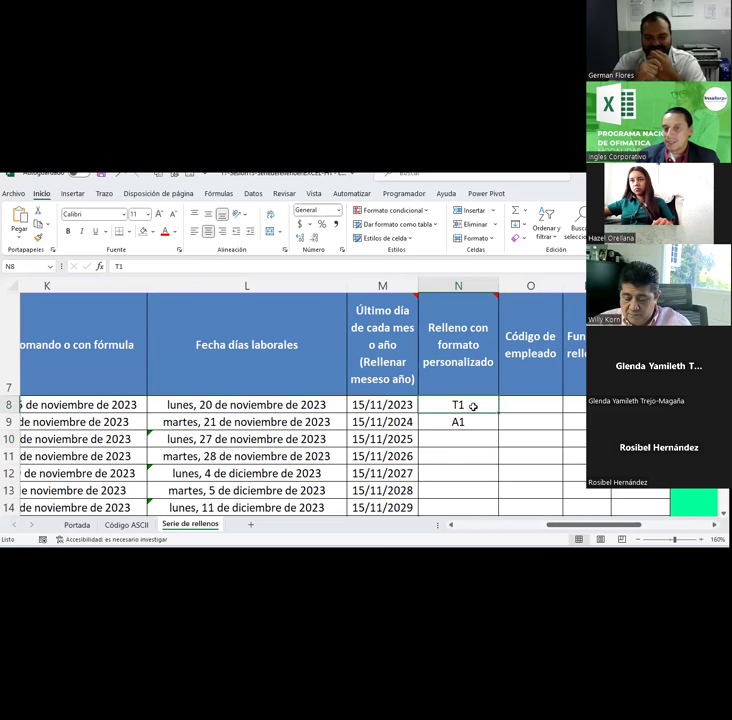
# Step: Fill the T1/A1 pair down column N to row 25
pyautogui.moveTo(473, 406); pyautogui.dragTo(467, 421)
pyautogui.scroll(-1, 466, 477)
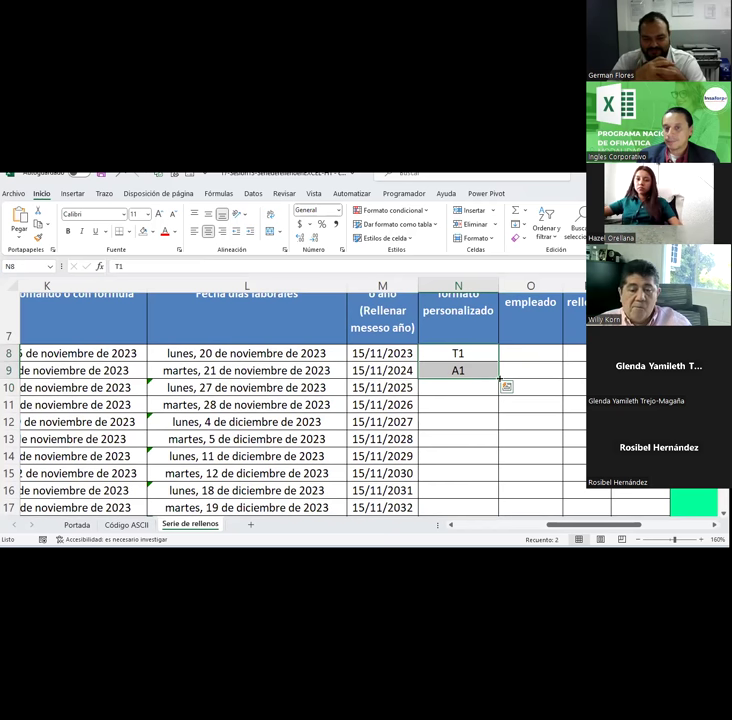
pyautogui.moveTo(499, 378); pyautogui.dragTo(499, 381)
pyautogui.scroll(-1, 499, 381)
pyautogui.scroll(2, 499, 381)
pyautogui.scroll(1, 499, 381)
# Step: Check the filled codes in column N, finding T1 repeating at N16
pyautogui.click(471, 353)
pyautogui.click(468, 370)
pyautogui.click(473, 393)
pyautogui.click(470, 405)
pyautogui.scroll(-1, 470, 405)
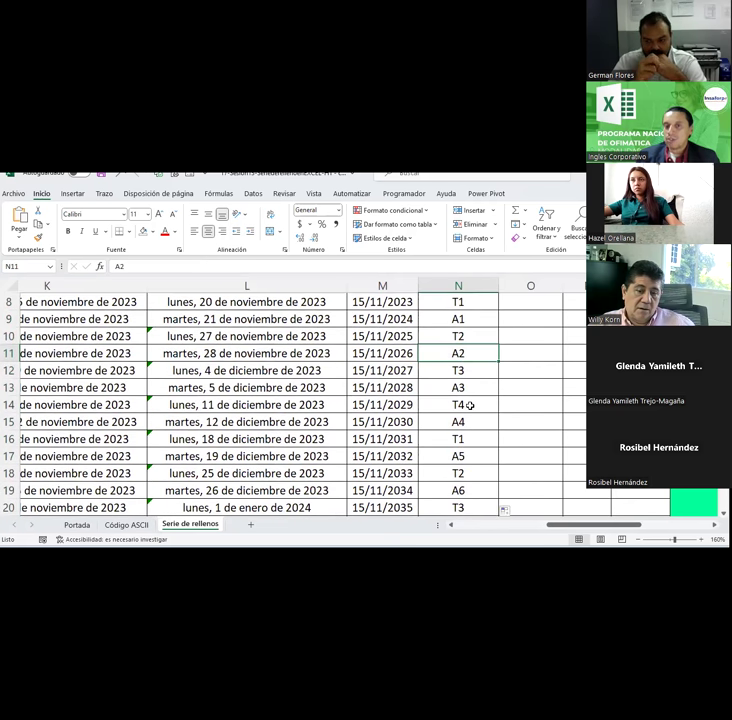
pyautogui.scroll(-1, 474, 424)
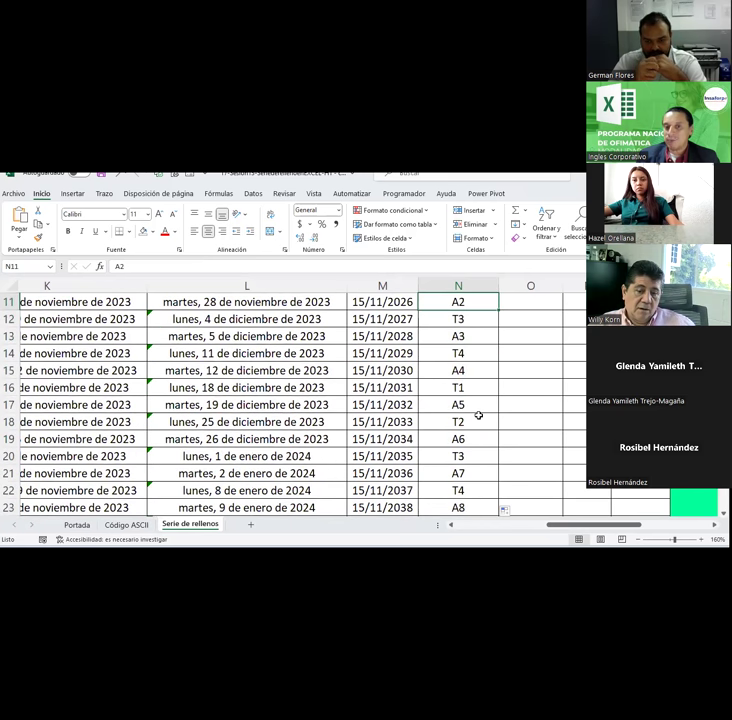
pyautogui.click(474, 389)
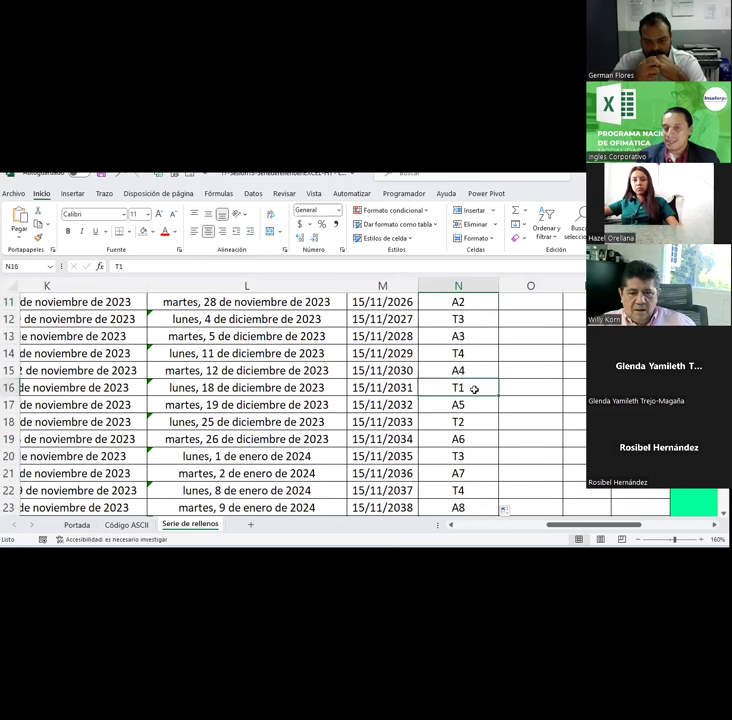
pyautogui.click(469, 421)
pyautogui.click(470, 455)
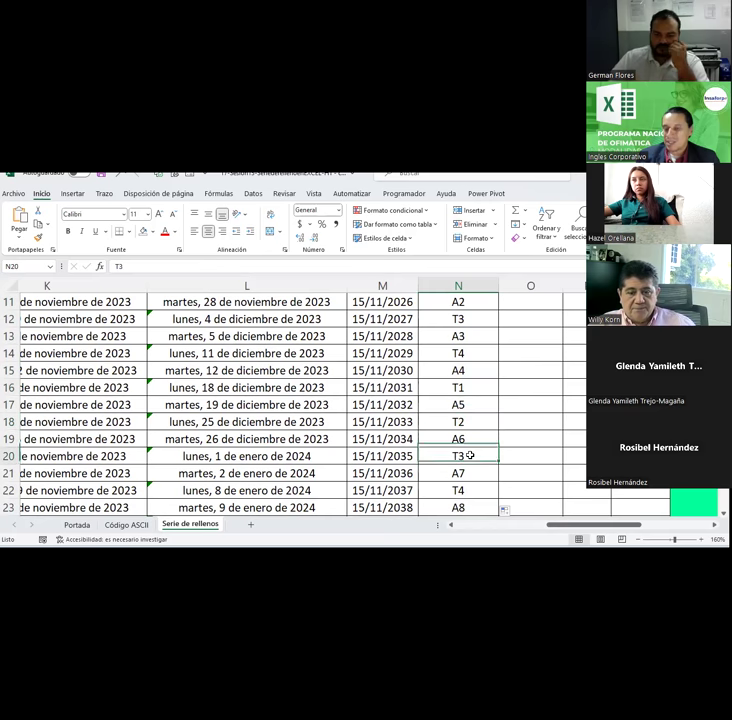
pyautogui.scroll(-1, 470, 455)
pyautogui.click(469, 467)
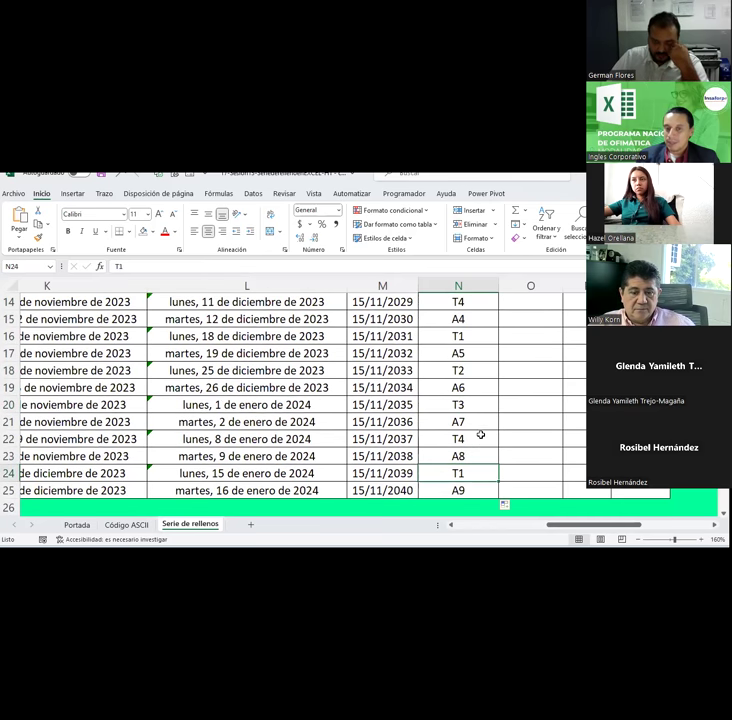
pyautogui.scroll(1, 481, 435)
pyautogui.click(474, 388)
# Step: Correct the repeated code in N16 to T5
pyautogui.moveTo(466, 354)
pyautogui.mouseDown()
pyautogui.moveTo(466, 369)
pyautogui.moveTo(485, 370)
pyautogui.moveTo(480, 493)
pyautogui.mouseUp()
pyautogui.hotkey('ctrl', 'shift', 'Down')
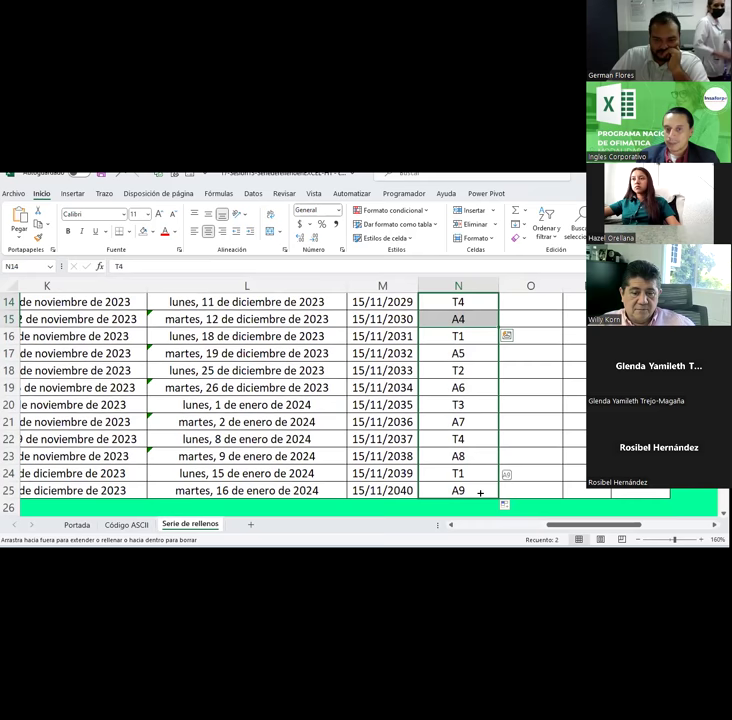
pyautogui.scroll(1, 478, 400)
pyautogui.doubleClick(469, 387)
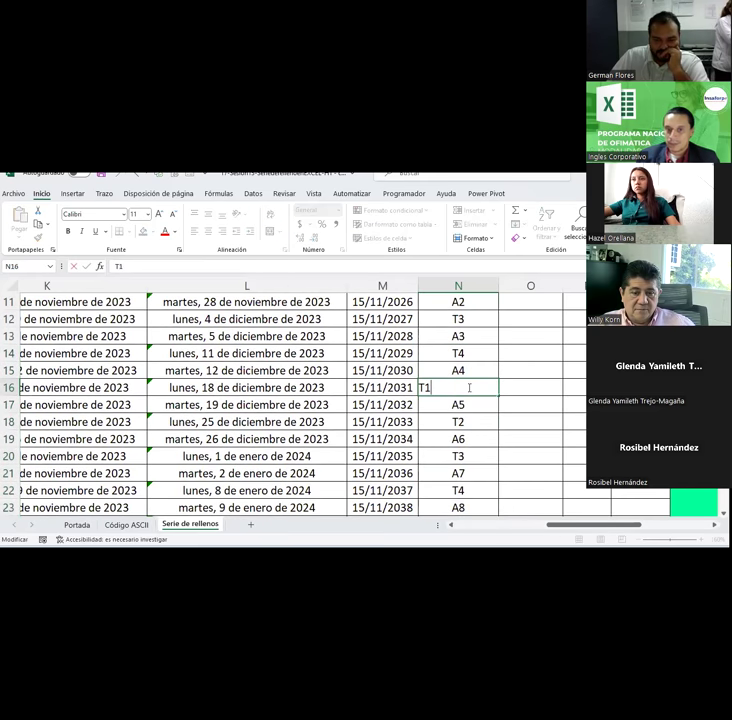
pyautogui.press('BackSpace')
pyautogui.write('5')
pyautogui.press('Return')
# Step: Refill from the T5/A5 pair to row 25 and confirm it ends at A9
pyautogui.moveTo(469, 387); pyautogui.dragTo(483, 493)
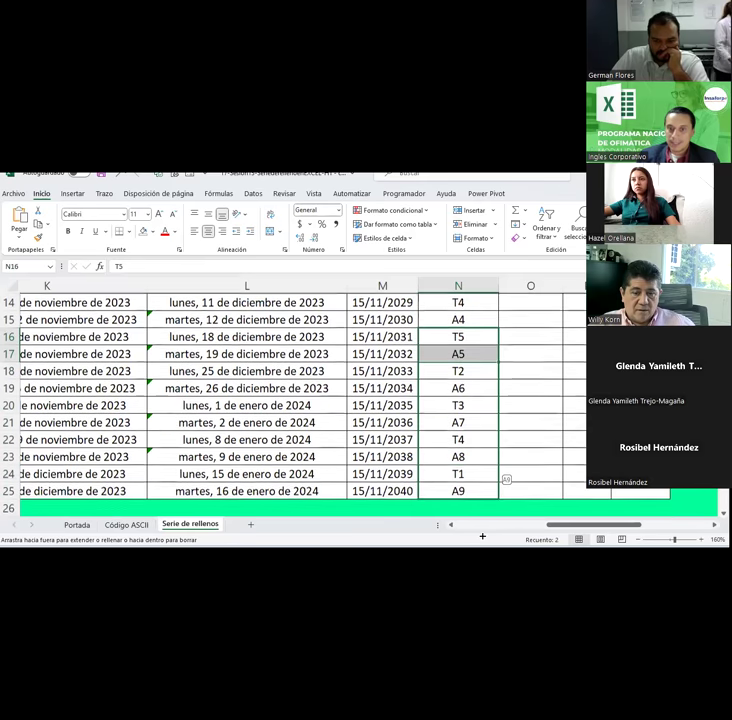
pyautogui.scroll(2, 472, 425)
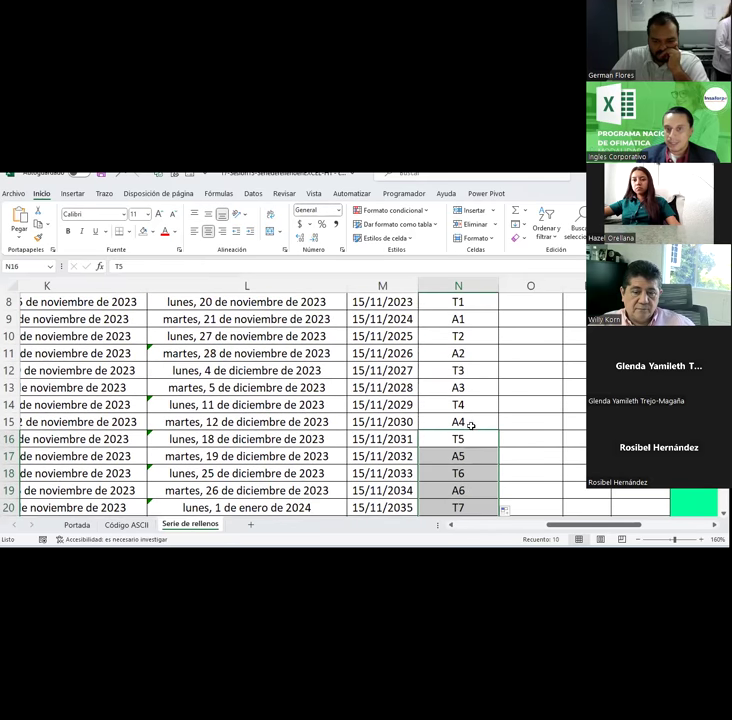
pyautogui.click(462, 437)
pyautogui.press('Down')
pyautogui.scroll(-1, 466, 444)
pyautogui.press('Down')
pyautogui.press('Down')
pyautogui.scroll(-1, 462, 440)
pyautogui.click(470, 490)
pyautogui.scroll(1, 470, 473)
pyautogui.scroll(2, 472, 463)
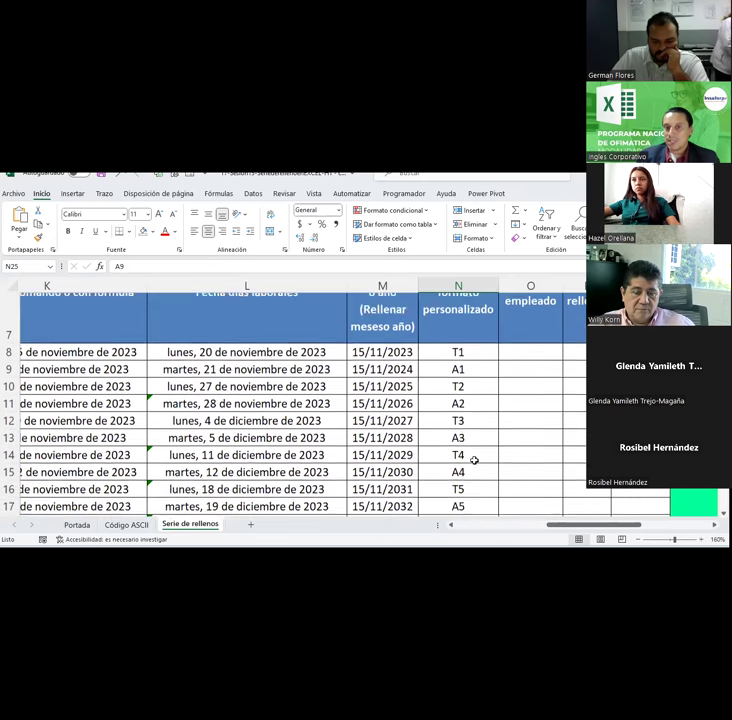
pyautogui.scroll(1, 474, 461)
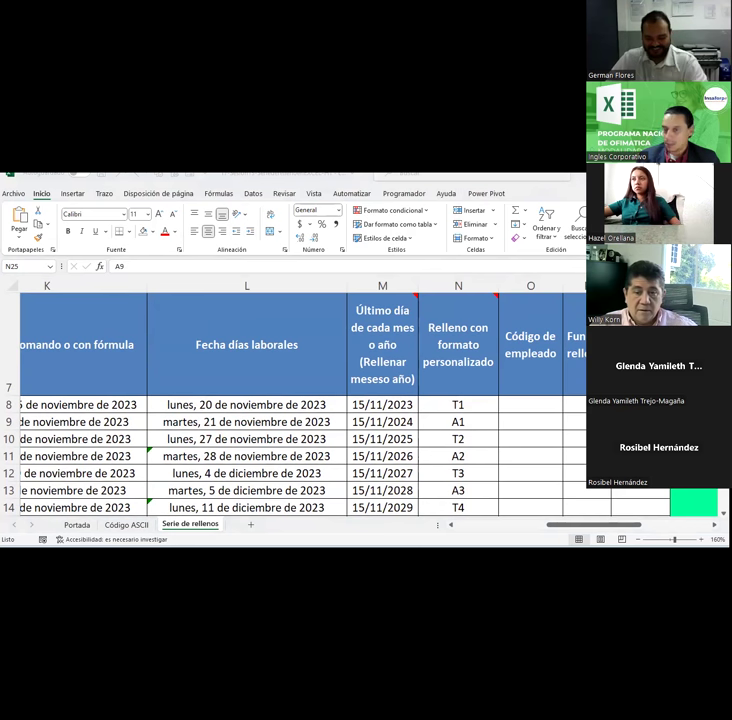
pyautogui.scroll(-1, 346, 400)
pyautogui.scroll(-2, 344, 397)
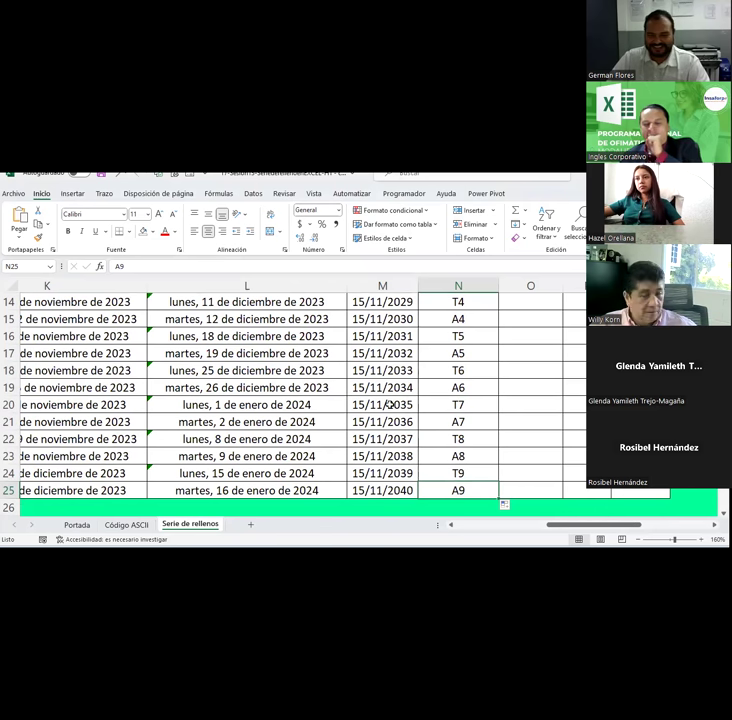
pyautogui.scroll(1, 400, 397)
pyautogui.scroll(2, 404, 396)
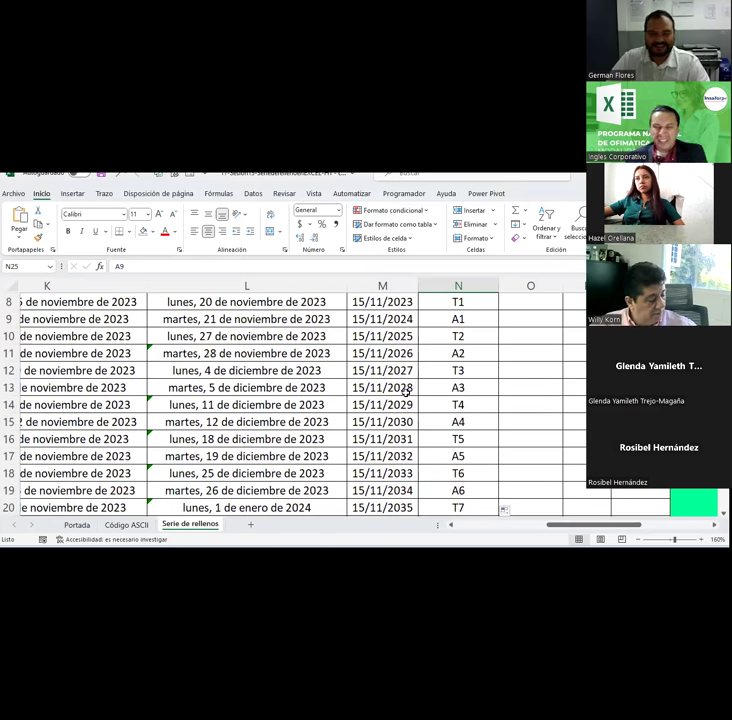
pyautogui.scroll(1, 404, 394)
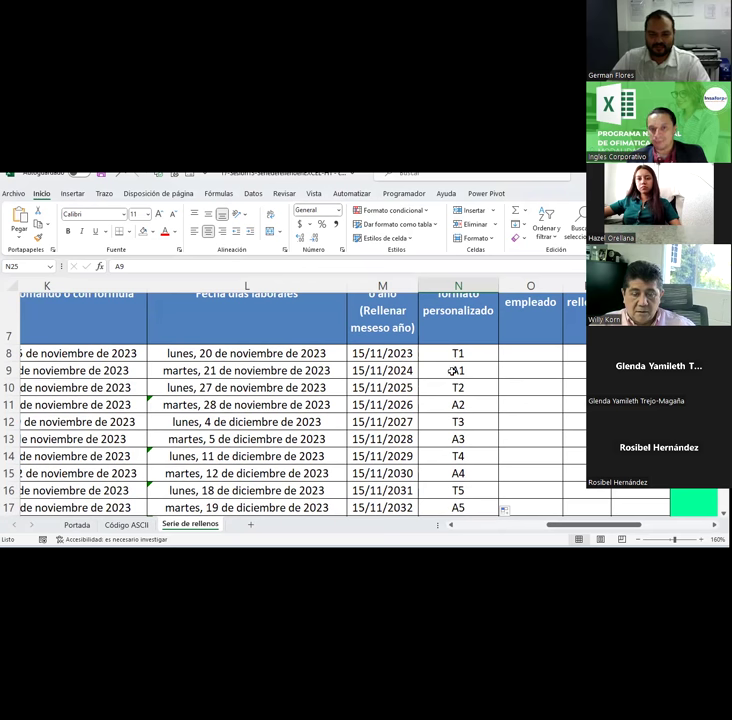
pyautogui.moveTo(585, 524)
pyautogui.mouseDown()
pyautogui.moveTo(625, 528)
pyautogui.moveTo(582, 527)
pyautogui.mouseUp()
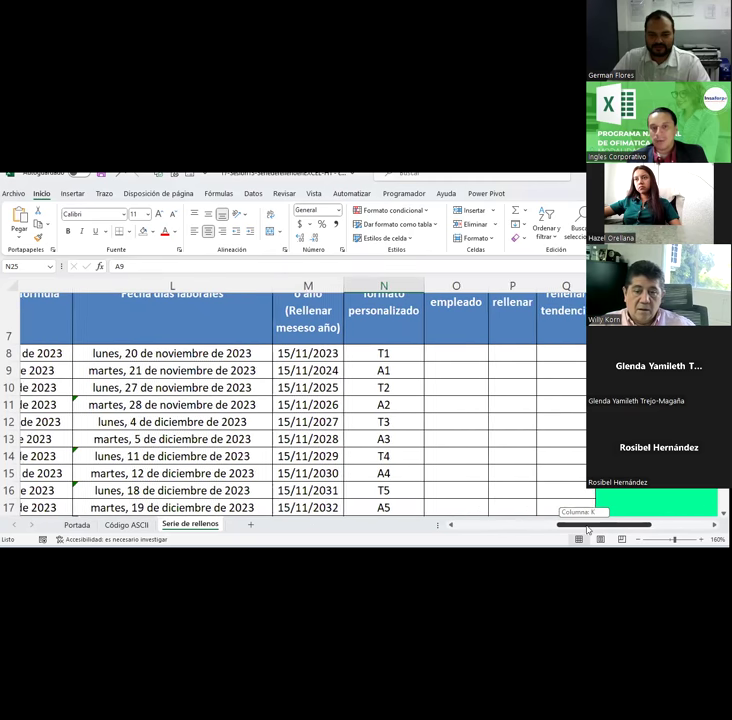
pyautogui.click(487, 353)
pyautogui.click(490, 369)
pyautogui.click(490, 387)
pyautogui.click(490, 404)
pyautogui.click(491, 424)
pyautogui.click(490, 439)
pyautogui.click(491, 457)
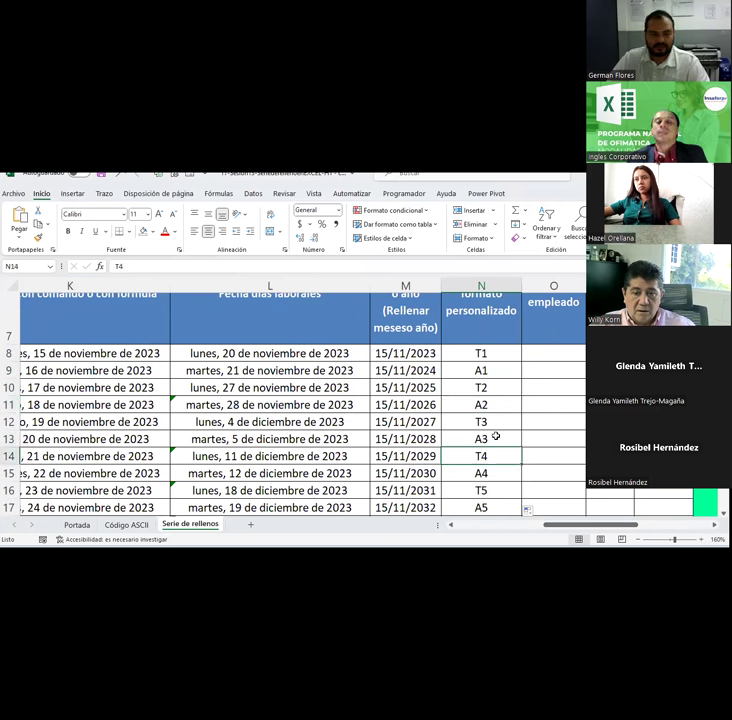
# Step: Enter 010101 in N8 and 10102 in N9
pyautogui.click(488, 354)
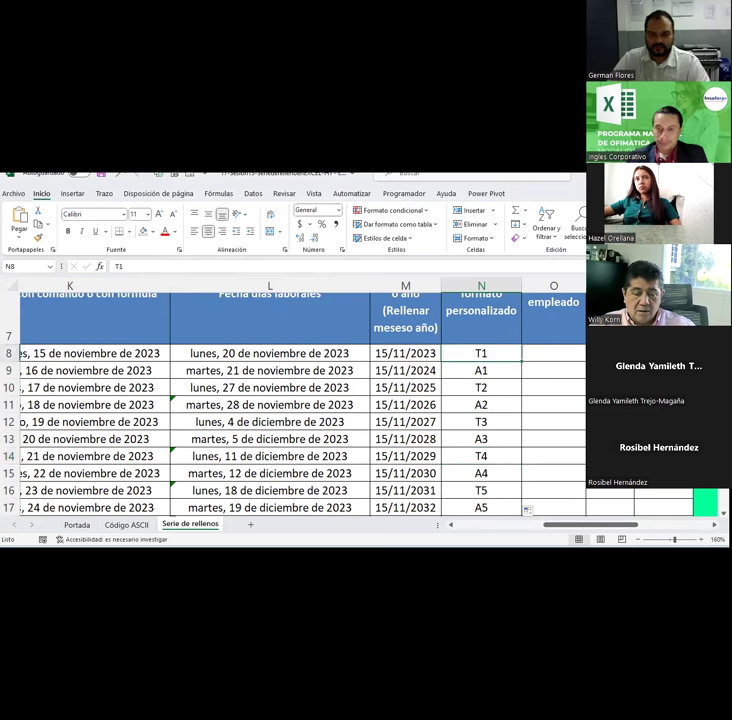
pyautogui.write('010101')
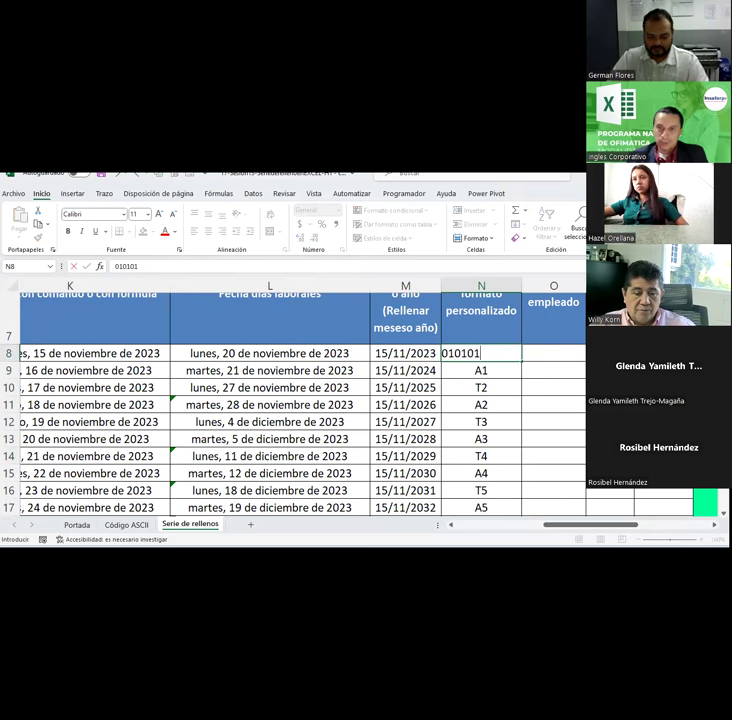
pyautogui.press('Return')
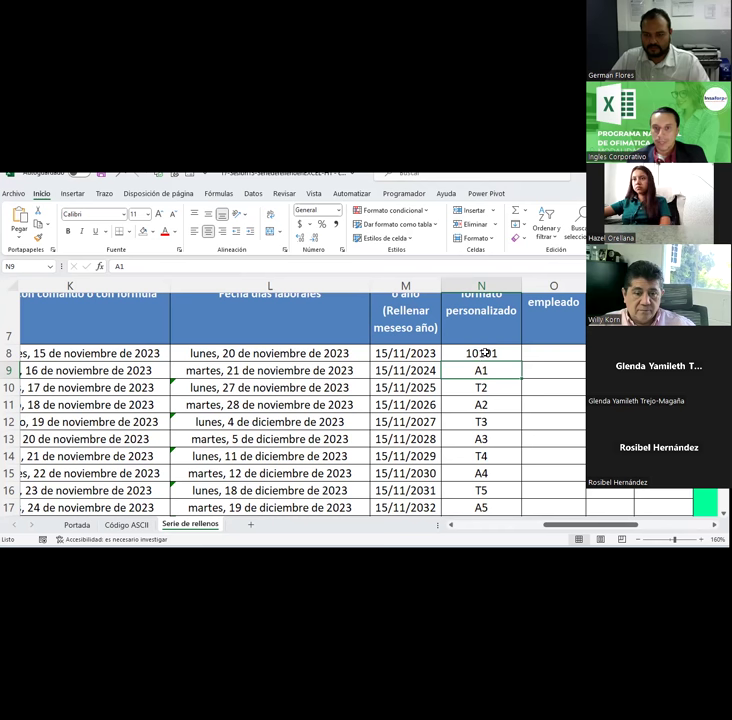
pyautogui.click(492, 355)
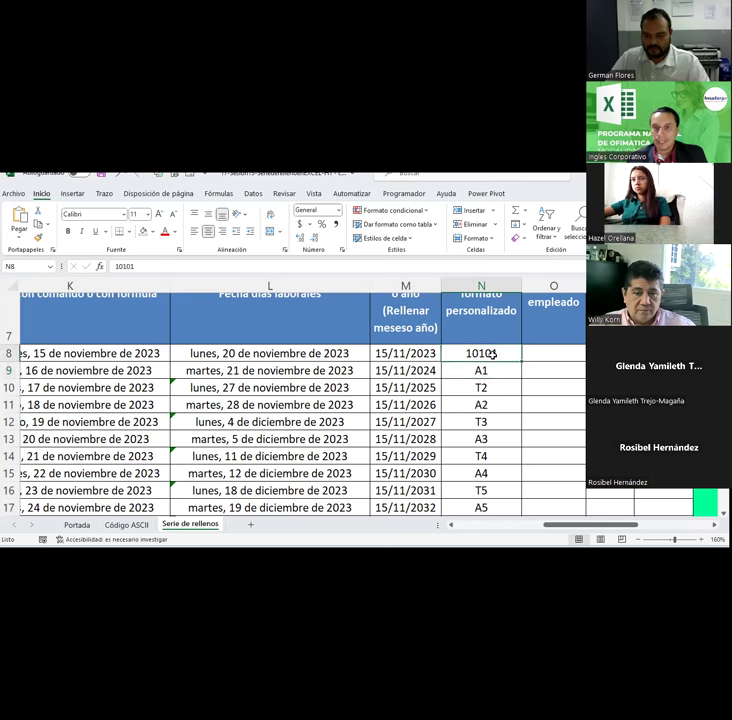
pyautogui.click(486, 370)
pyautogui.write('102')
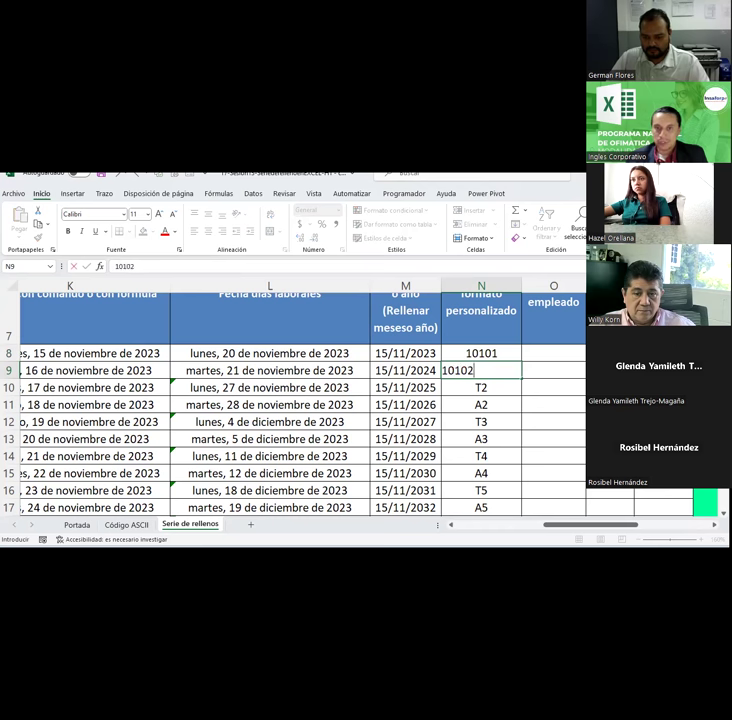
pyautogui.press('Return')
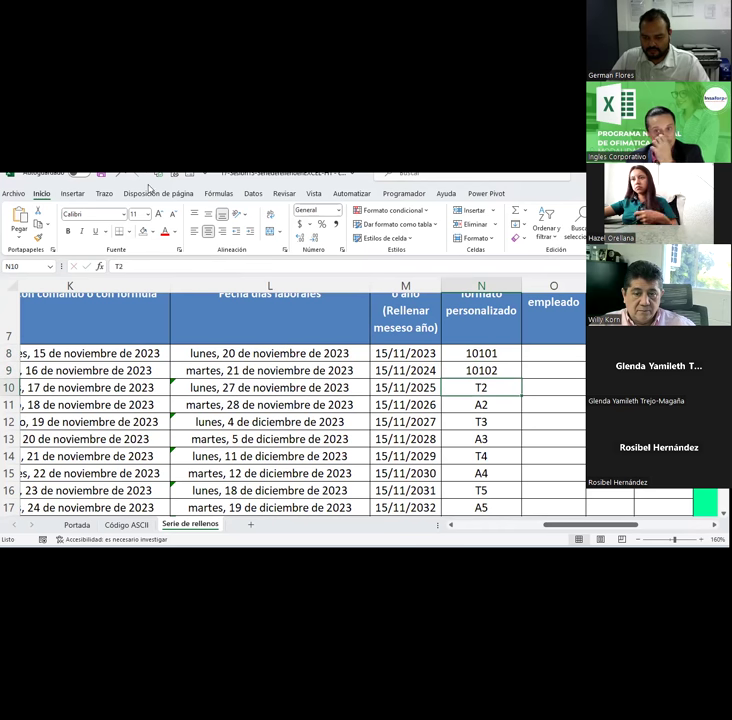
# Step: Fill the numbers down to N15 as 10101–10108, review them, then undo the fill
pyautogui.moveTo(505, 353); pyautogui.dragTo(511, 474)
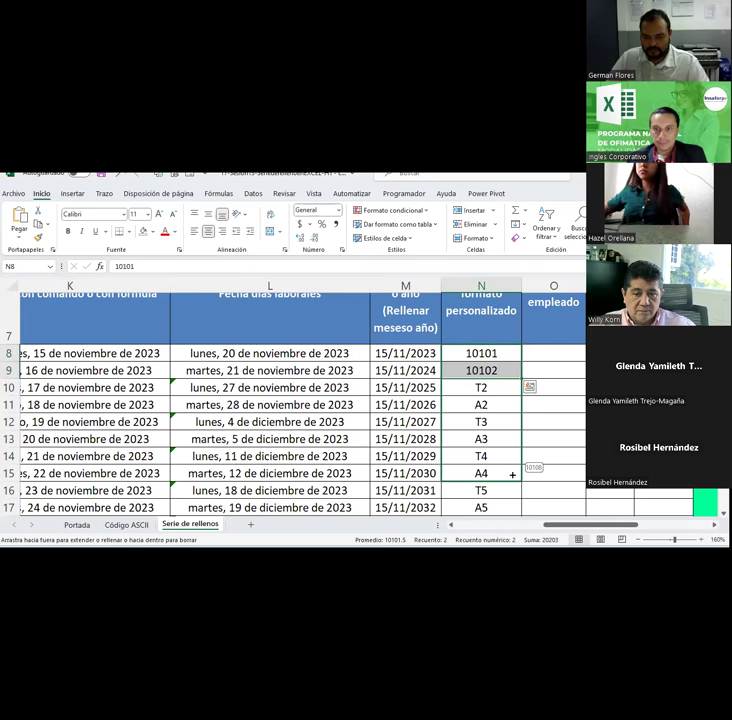
pyautogui.scroll(-1, 539, 400)
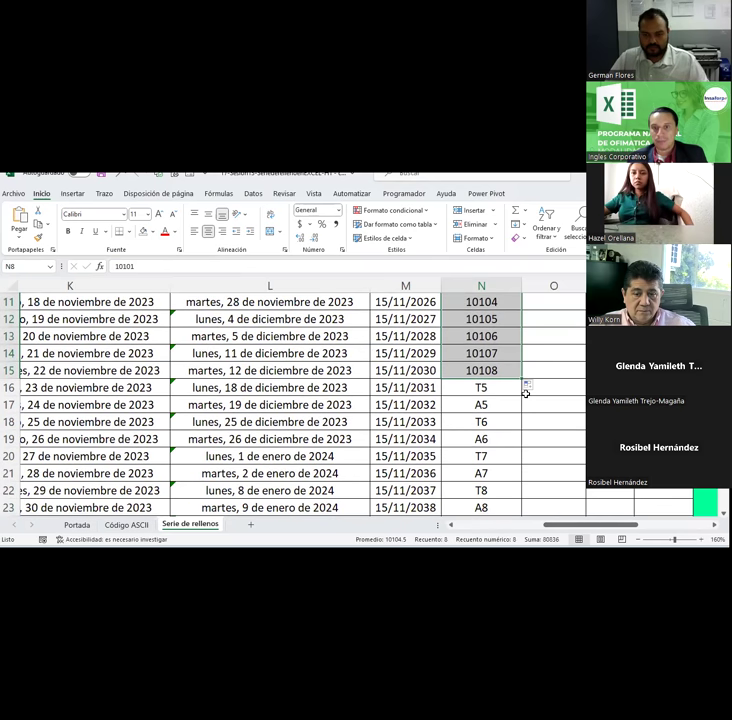
pyautogui.scroll(1, 516, 483)
pyautogui.click(482, 356)
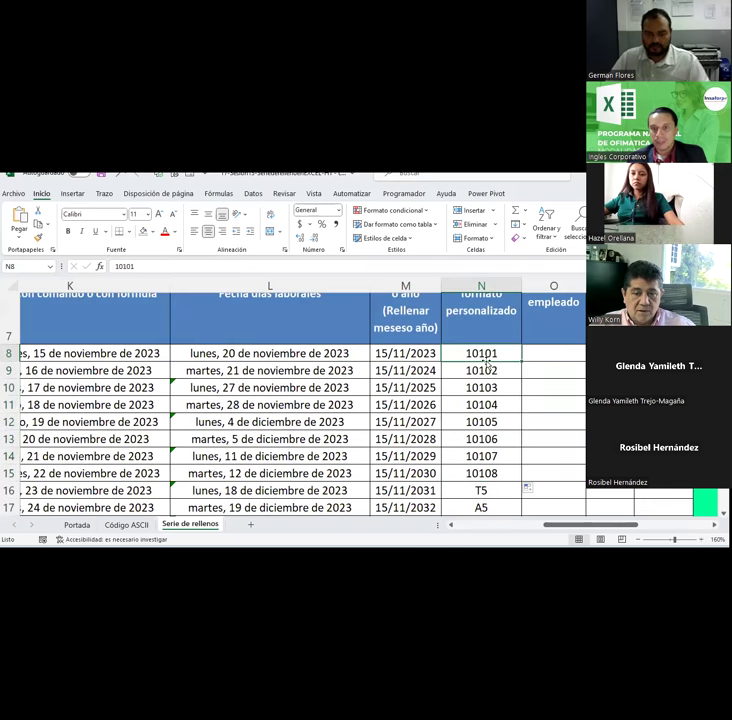
pyautogui.click(495, 370)
pyautogui.click(496, 387)
pyautogui.click(497, 404)
pyautogui.click(497, 421)
pyautogui.click(497, 438)
pyautogui.click(497, 455)
pyautogui.click(499, 473)
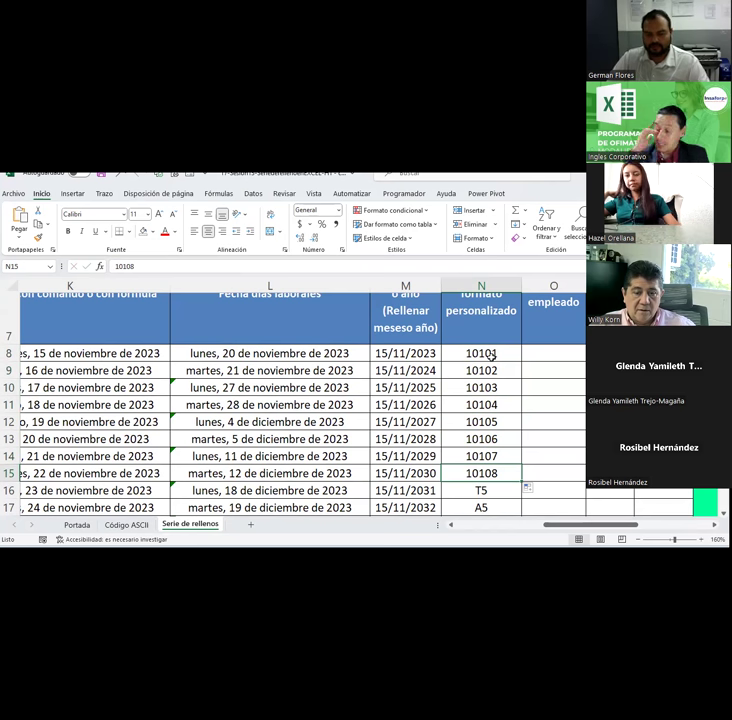
pyautogui.hotkey('ctrl', 'z')
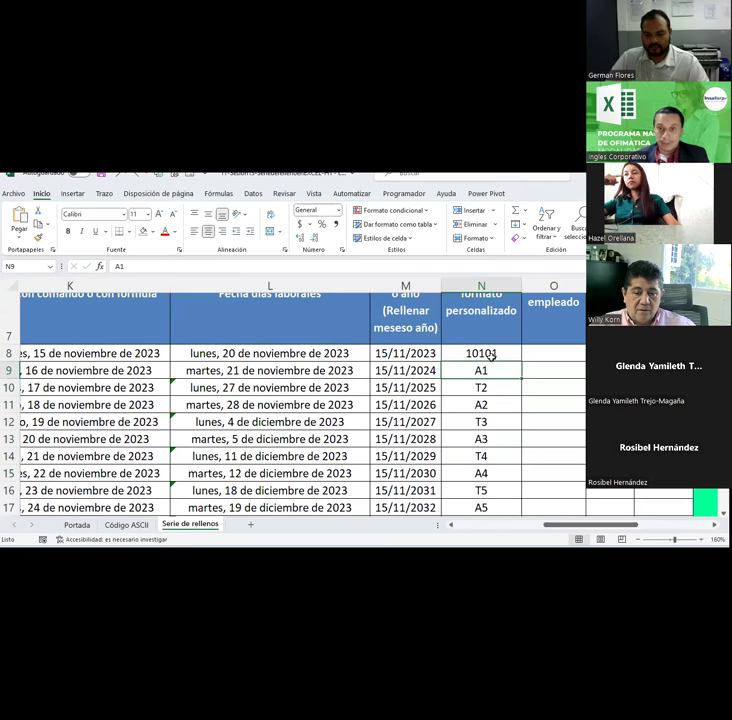
# Step: Undo once more to bring back T1 in N8 and review the T/A series
pyautogui.hotkey('ctrl', 'z')
pyautogui.click(493, 398)
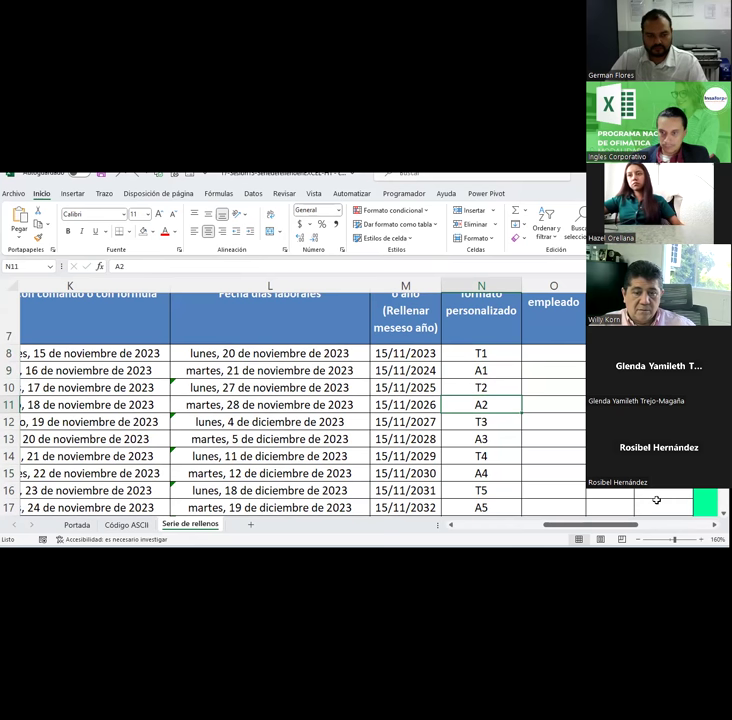
pyautogui.scroll(1, 655, 498)
pyautogui.scroll(1, 300, 420)
pyautogui.scroll(1, 300, 420)
pyautogui.scroll(-1, 300, 420)
pyautogui.scroll(-1, 300, 420)
pyautogui.scroll(-1, 470, 406)
pyautogui.scroll(-1, 470, 406)
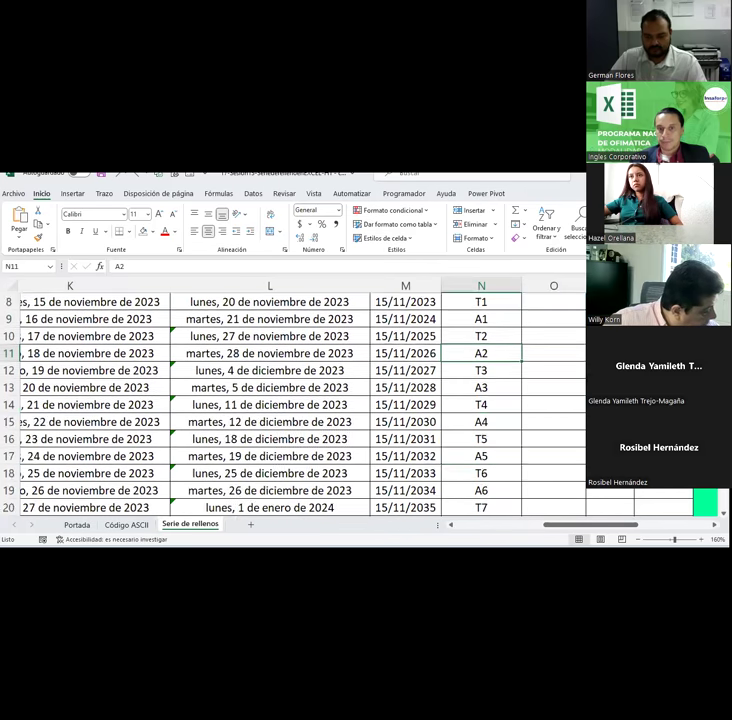
pyautogui.scroll(1, 470, 406)
pyautogui.click(470, 406)
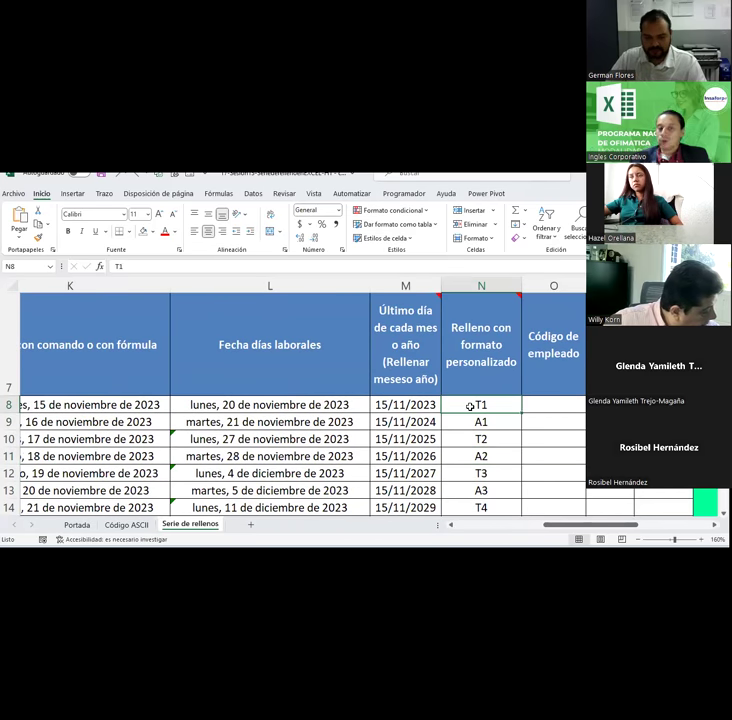
# Step: Select the first date in column M, cell M8
pyautogui.click(402, 406)
pyautogui.scroll(-1, 402, 406)
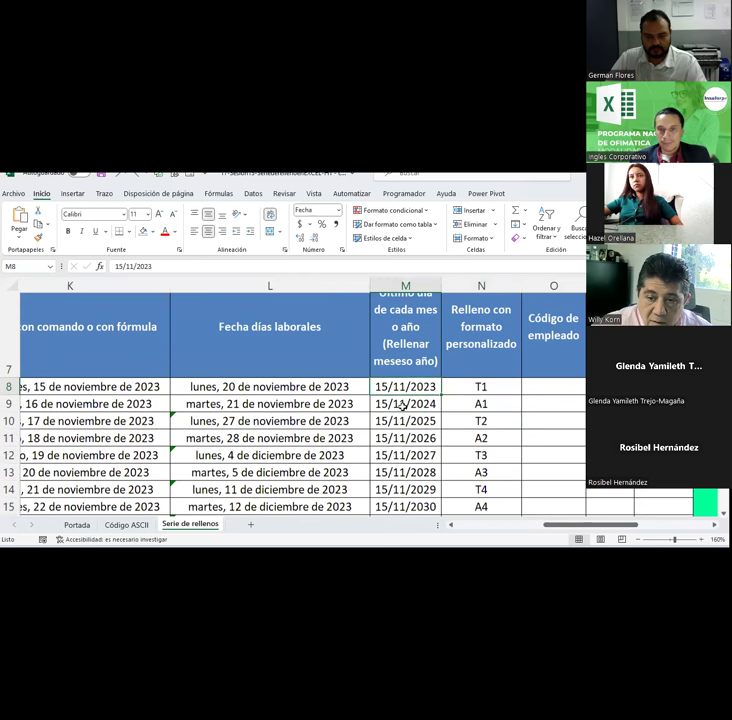
pyautogui.scroll(-1, 402, 406)
pyautogui.scroll(1, 400, 380)
pyautogui.scroll(1, 400, 357)
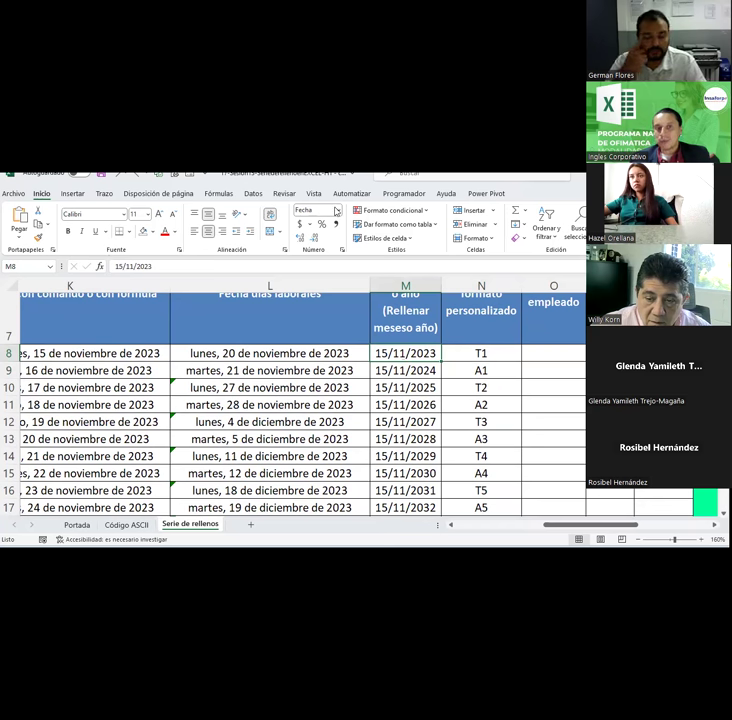
# Step: Format M8 as Número without decimals so 15/11/2023 shows as 45245
pyautogui.click(337, 210)
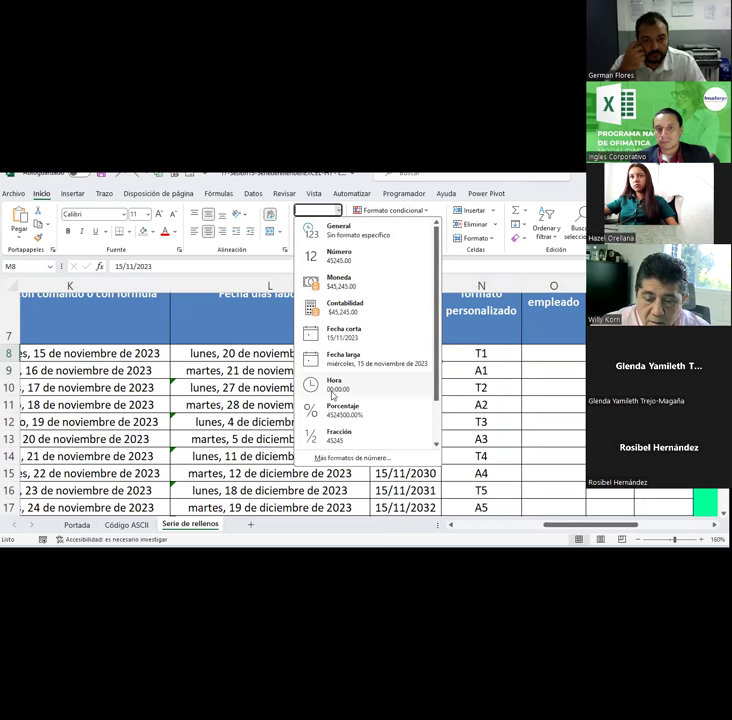
pyautogui.scroll(-1, 345, 400)
pyautogui.scroll(1, 360, 330)
pyautogui.click(355, 280)
pyautogui.doubleClick(315, 237)
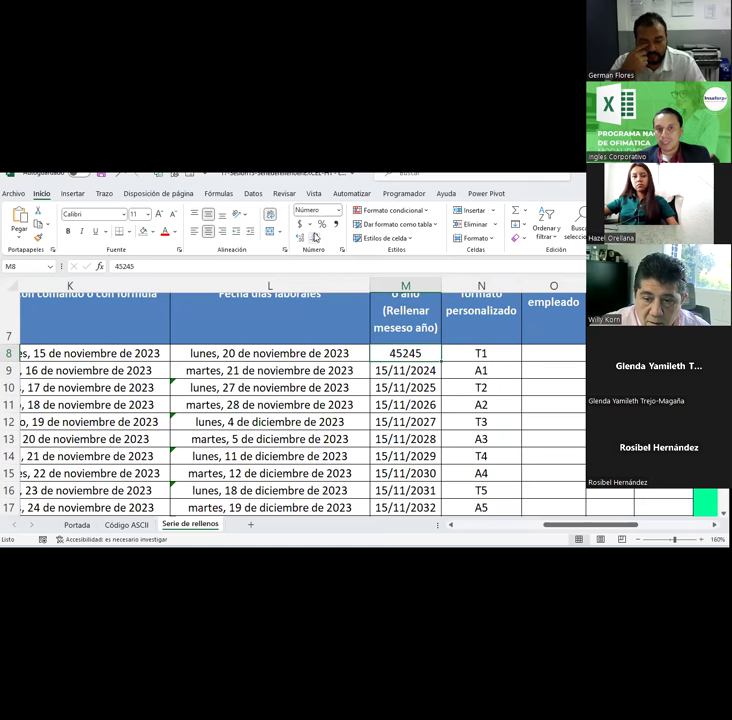
pyautogui.click(420, 456)
pyautogui.click(411, 355)
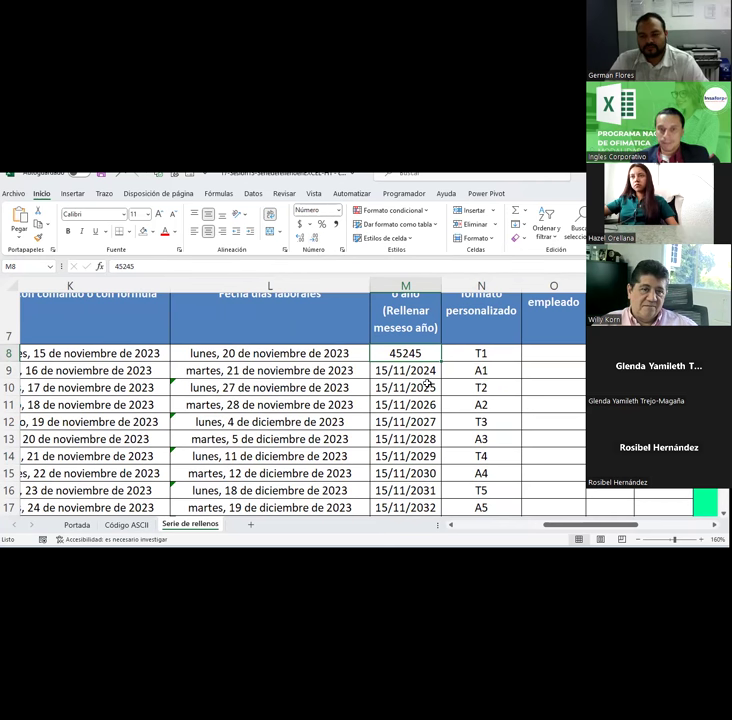
pyautogui.click(244, 351)
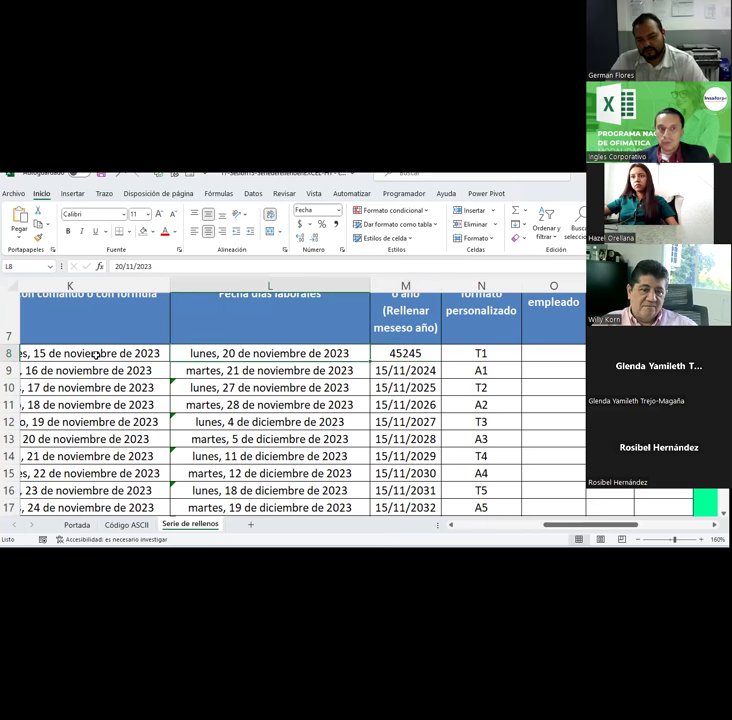
pyautogui.click(95, 354)
pyautogui.click(527, 353)
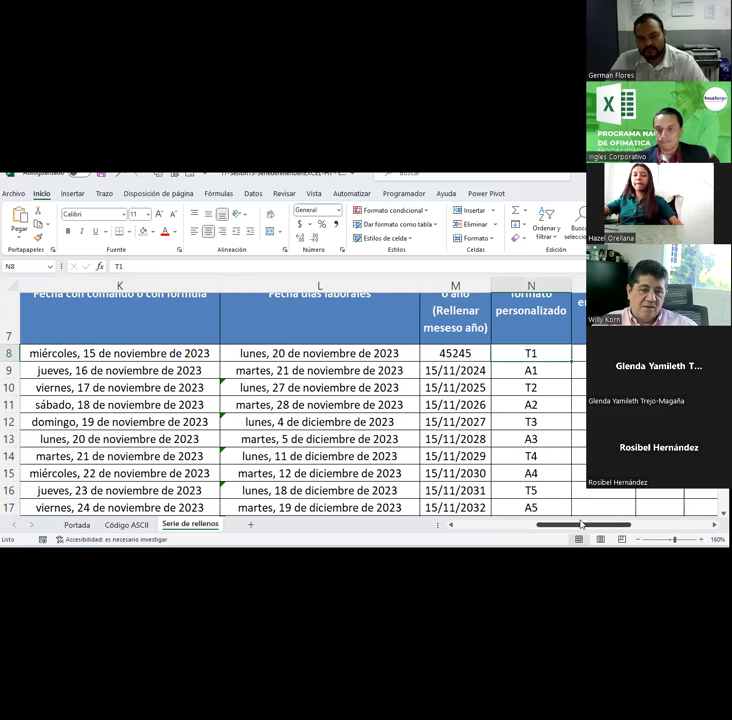
pyautogui.moveTo(583, 525); pyautogui.dragTo(610, 528)
pyautogui.scroll(1, 500, 441)
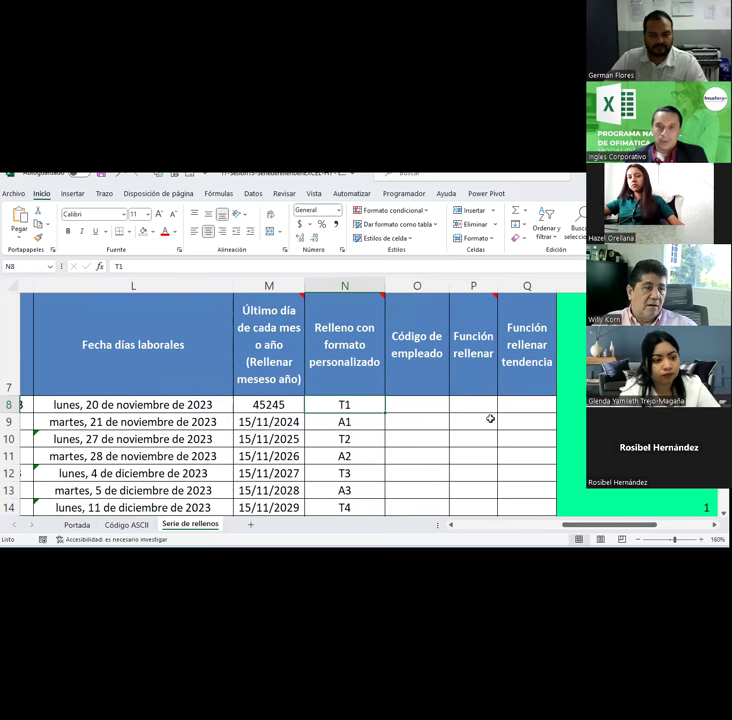
pyautogui.scroll(1, 490, 419)
pyautogui.moveTo(473, 345)
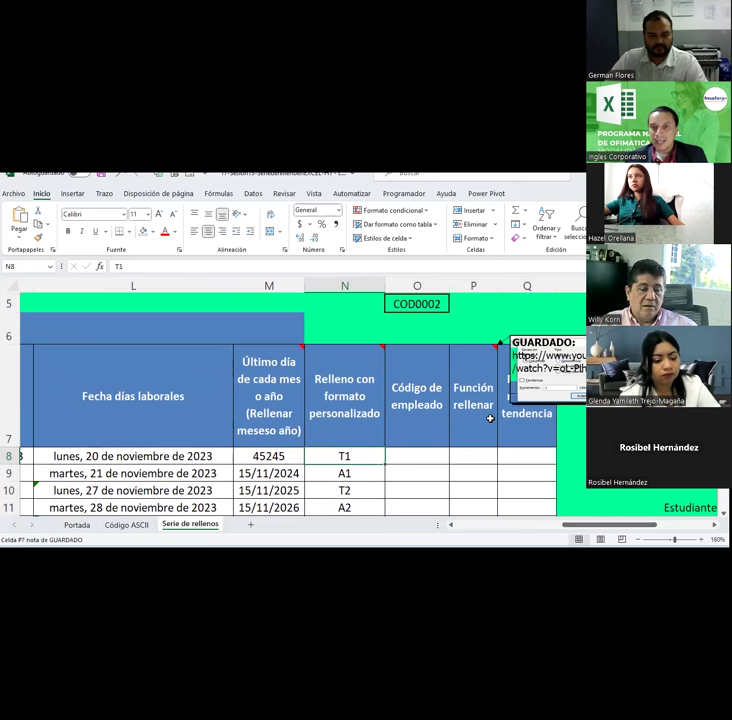
pyautogui.scroll(1, 467, 421)
pyautogui.scroll(-1, 467, 421)
pyautogui.scroll(-1, 467, 421)
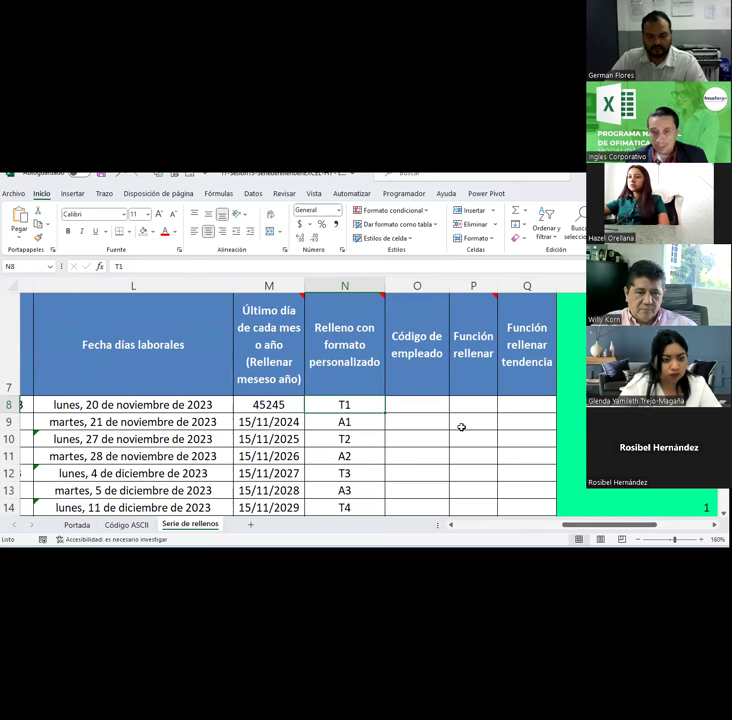
pyautogui.click(424, 406)
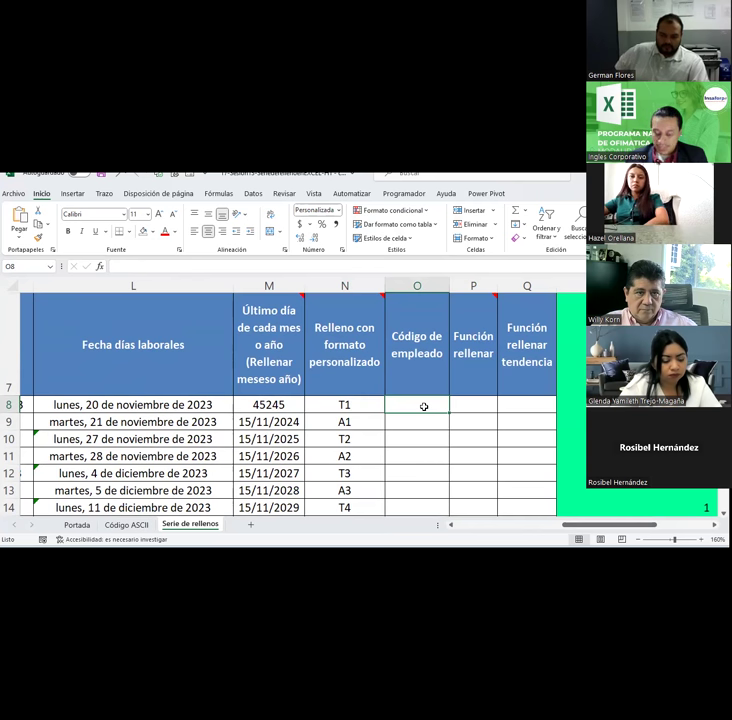
# Step: Enter 1 in O8 and reset the employee-code cells to General number format
pyautogui.write('1')
pyautogui.hotkey('ctrl', 'Return')
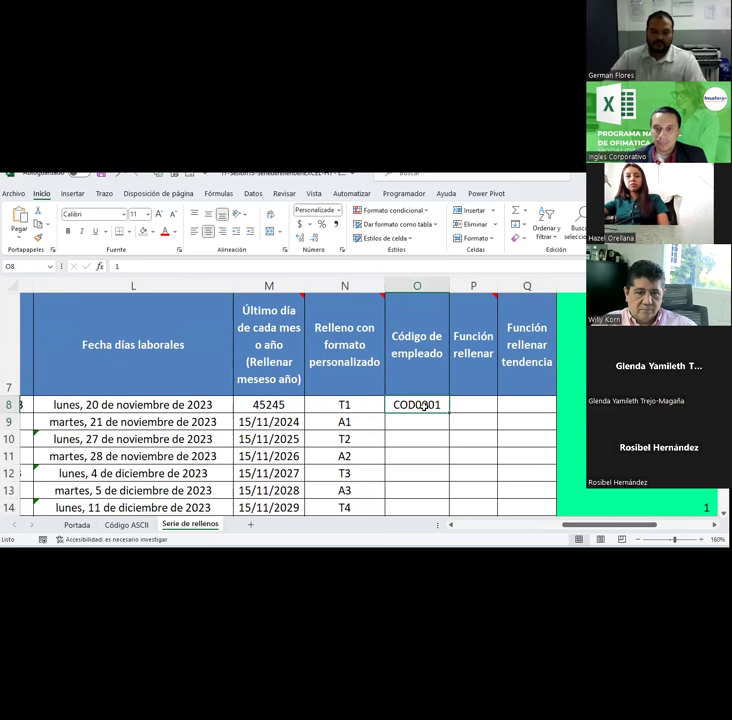
pyautogui.moveTo(422, 429); pyautogui.dragTo(416, 529)
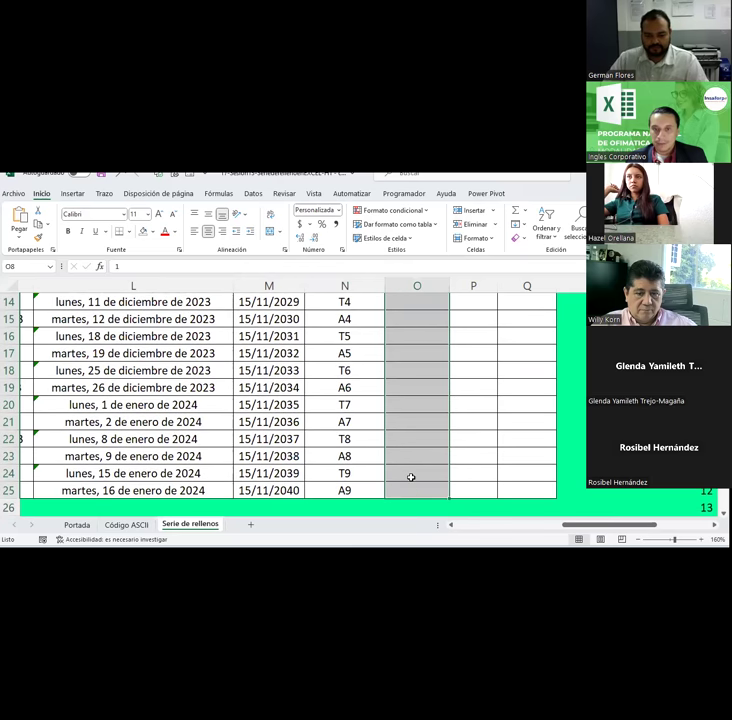
pyautogui.scroll(2, 410, 487)
pyautogui.scroll(1, 395, 430)
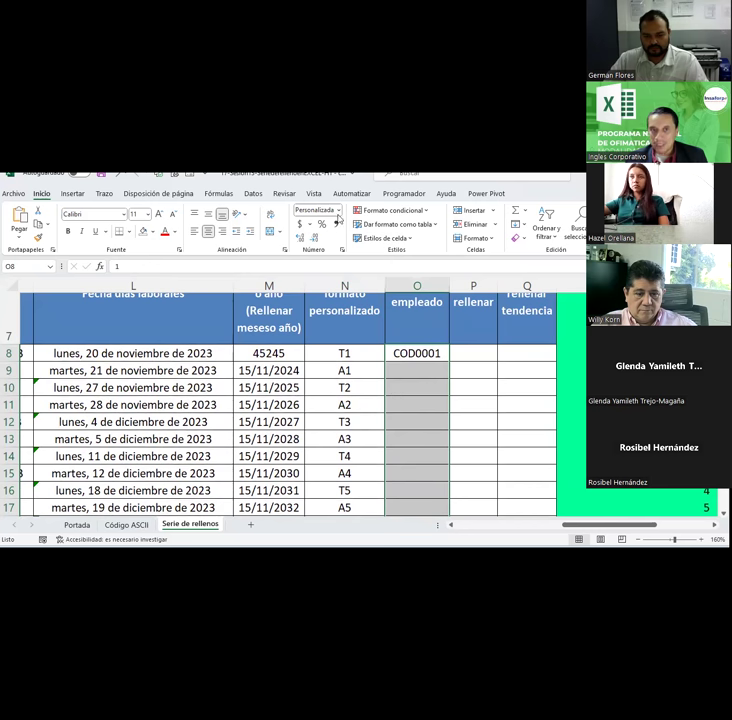
pyautogui.click(339, 211)
pyautogui.click(336, 228)
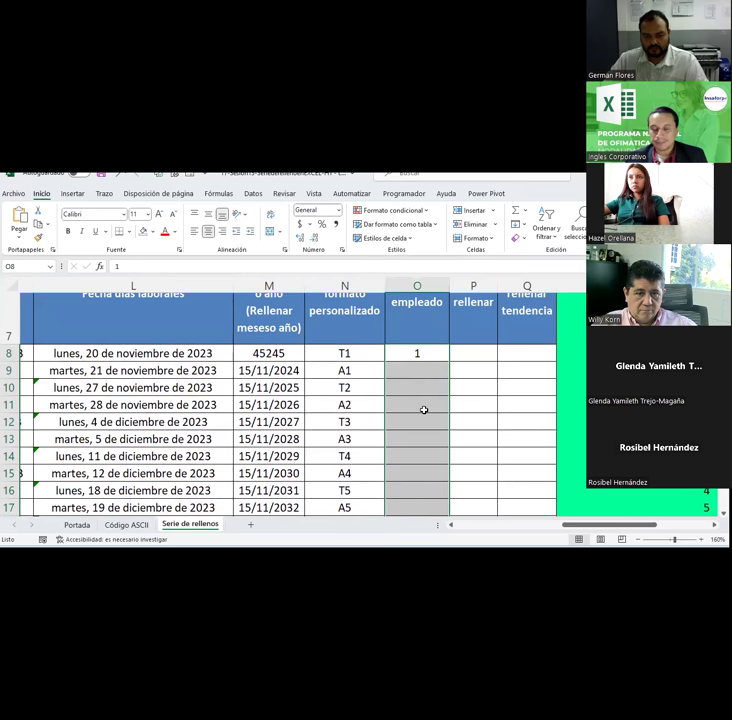
# Step: Fill O8 down column O as an increasing series, 1 through 18, using Serie de relleno
pyautogui.scroll(-2, 424, 410)
pyautogui.scroll(-3, 424, 408)
pyautogui.scroll(5, 424, 406)
pyautogui.scroll(1, 424, 406)
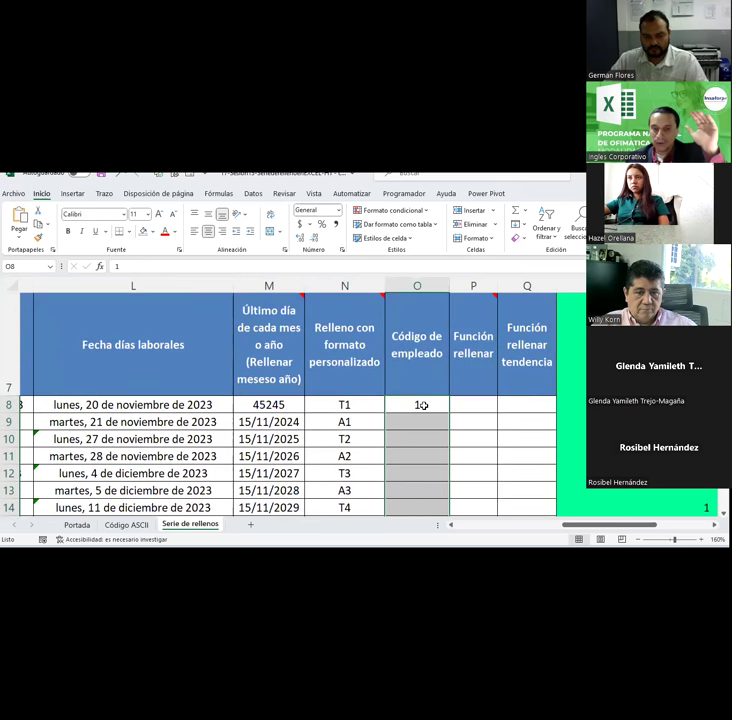
pyautogui.scroll(-2, 424, 406)
pyautogui.scroll(1, 424, 406)
pyautogui.scroll(1, 424, 406)
pyautogui.scroll(1, 424, 406)
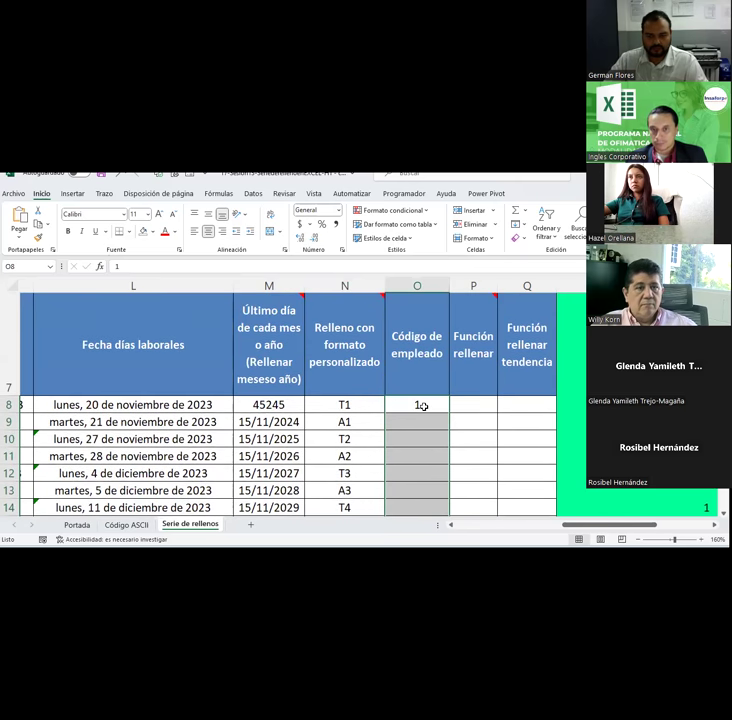
pyautogui.scroll(-1, 424, 406)
pyautogui.scroll(1, 424, 406)
pyautogui.scroll(1, 424, 406)
pyautogui.scroll(-1, 424, 406)
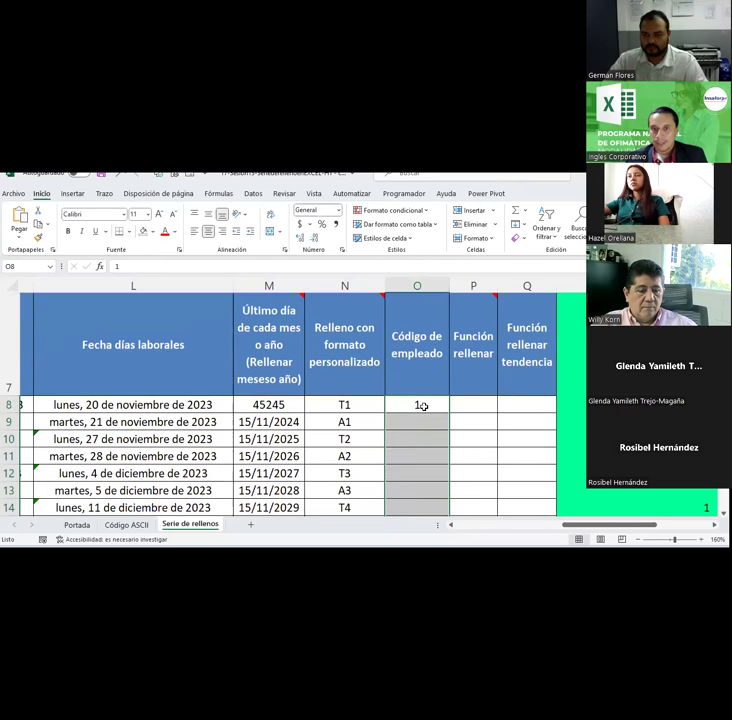
pyautogui.click(423, 406)
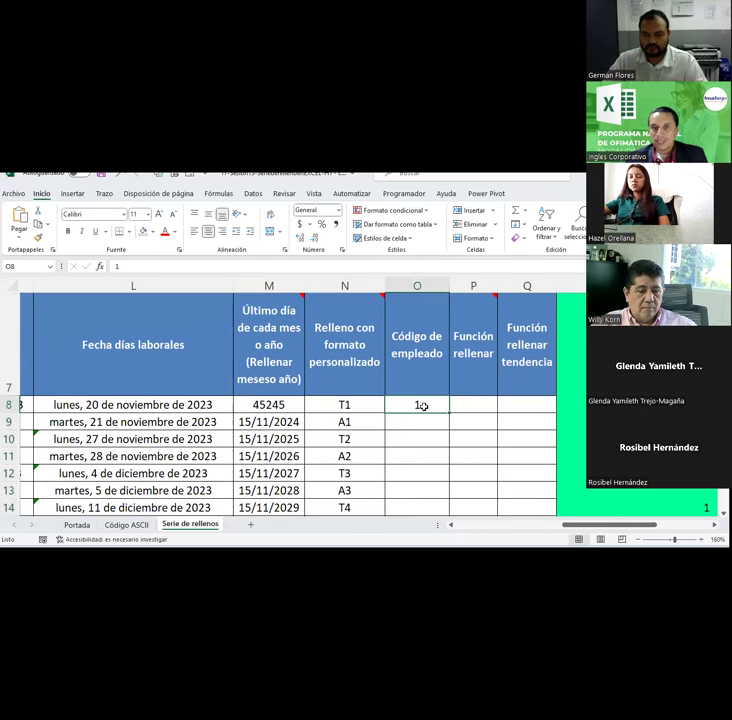
pyautogui.doubleClick(447, 412)
pyautogui.scroll(-1, 446, 410)
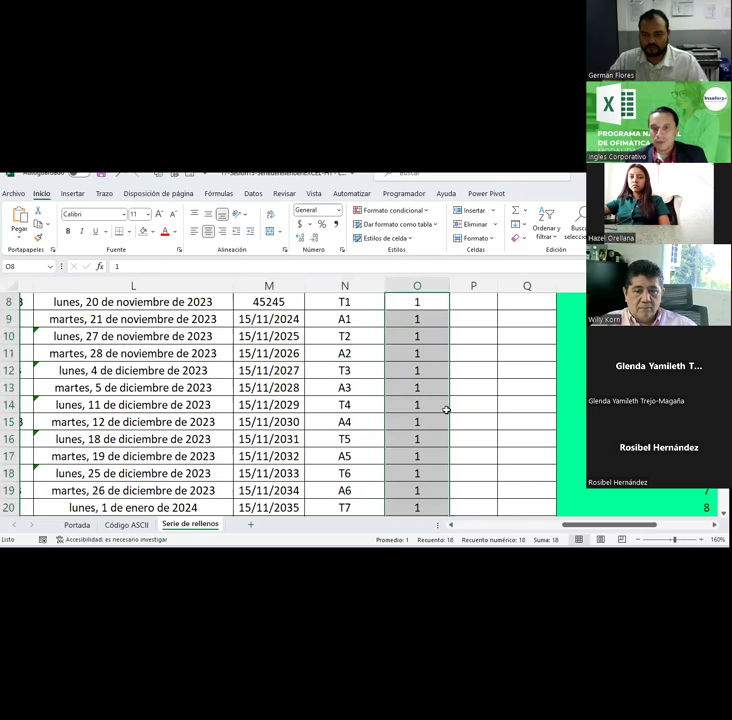
pyautogui.scroll(-3, 446, 410)
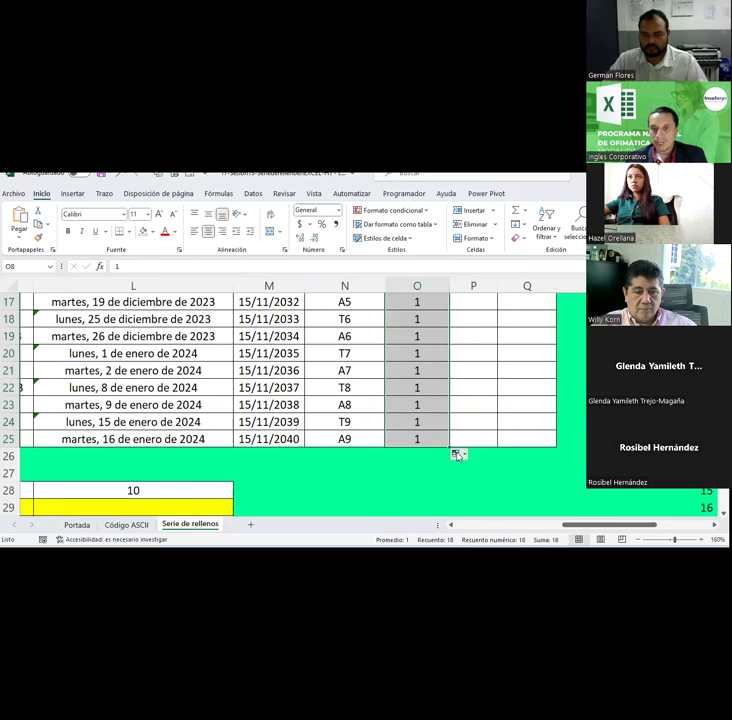
pyautogui.click(457, 455)
pyautogui.click(486, 479)
# Step: Select the numbered range O8:O25
pyautogui.scroll(3, 487, 480)
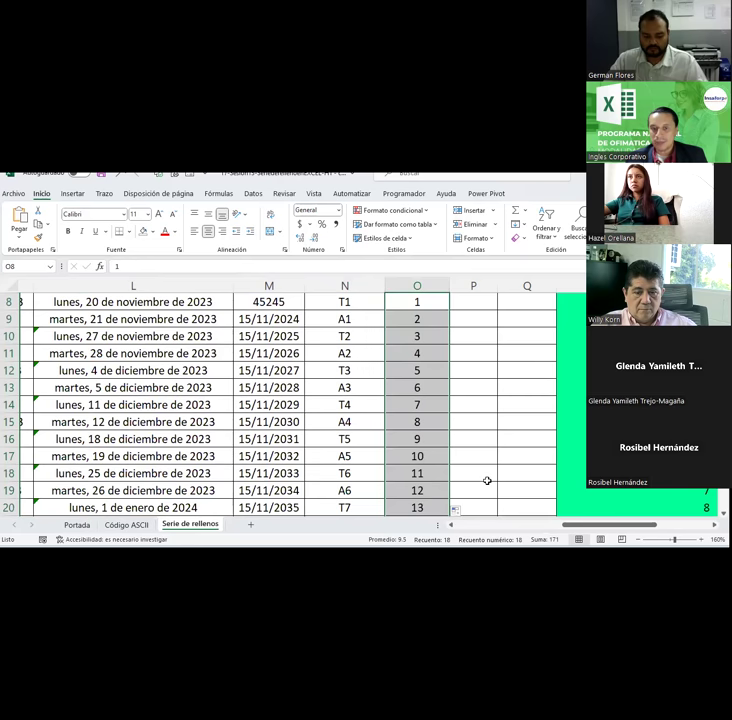
pyautogui.scroll(1, 481, 455)
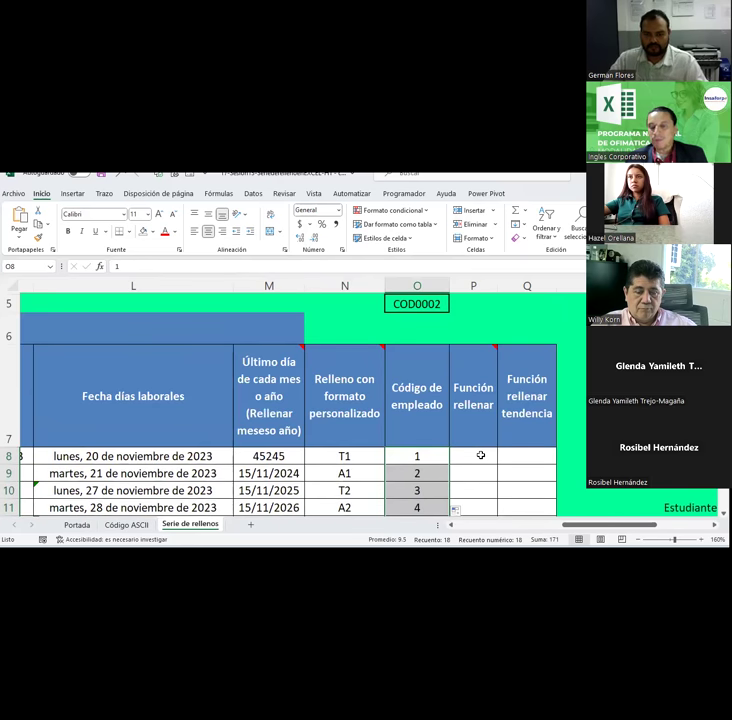
pyautogui.click(414, 456)
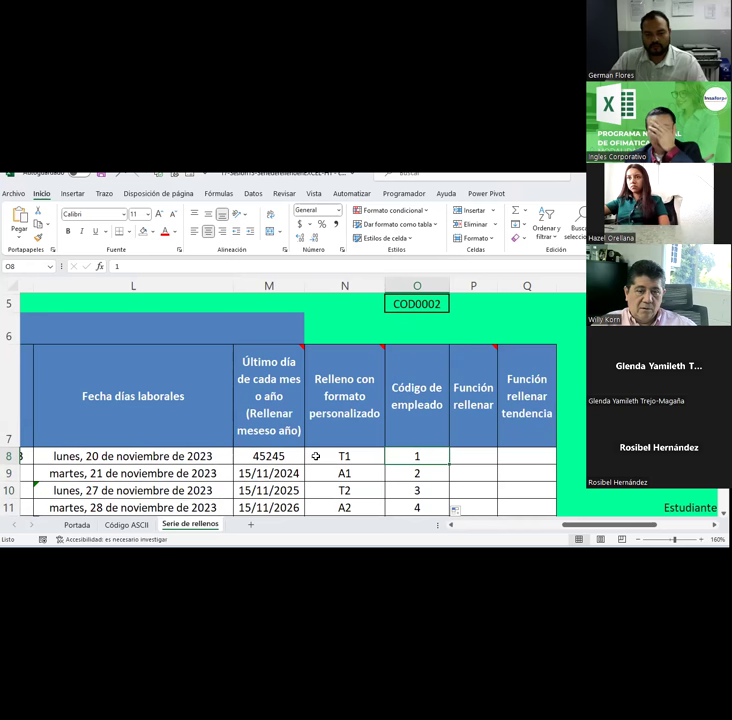
pyautogui.click(296, 421)
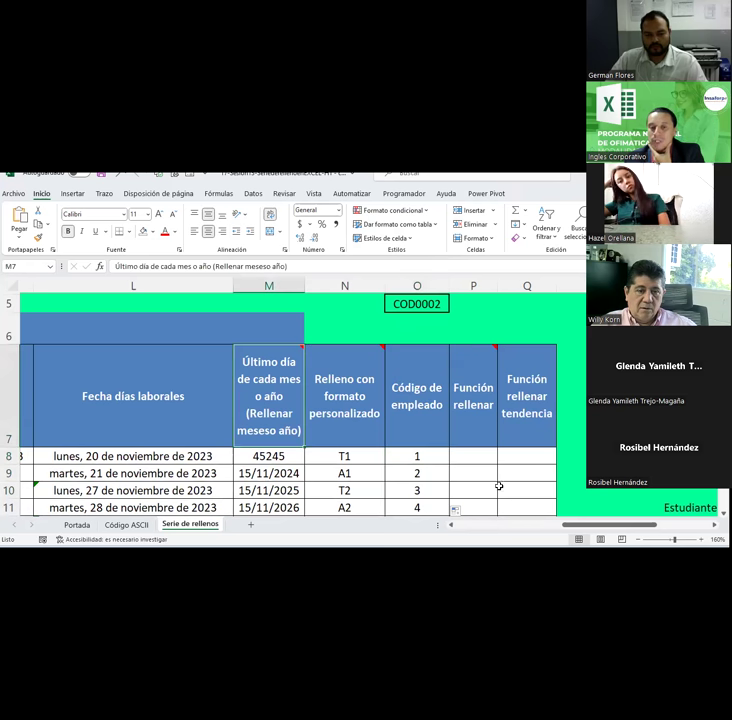
pyautogui.moveTo(417, 456); pyautogui.dragTo(418, 540)
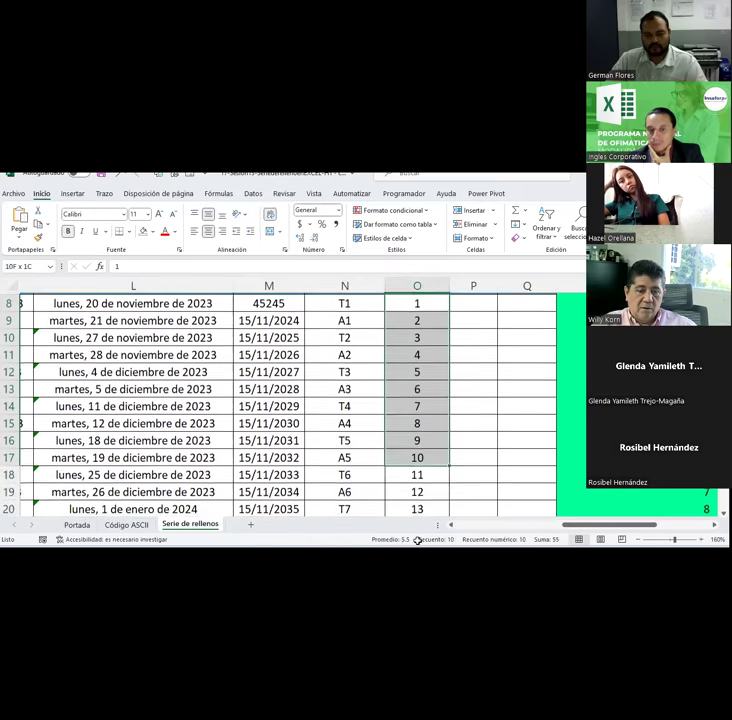
pyautogui.moveTo(418, 540); pyautogui.dragTo(409, 474)
pyautogui.scroll(3, 417, 455)
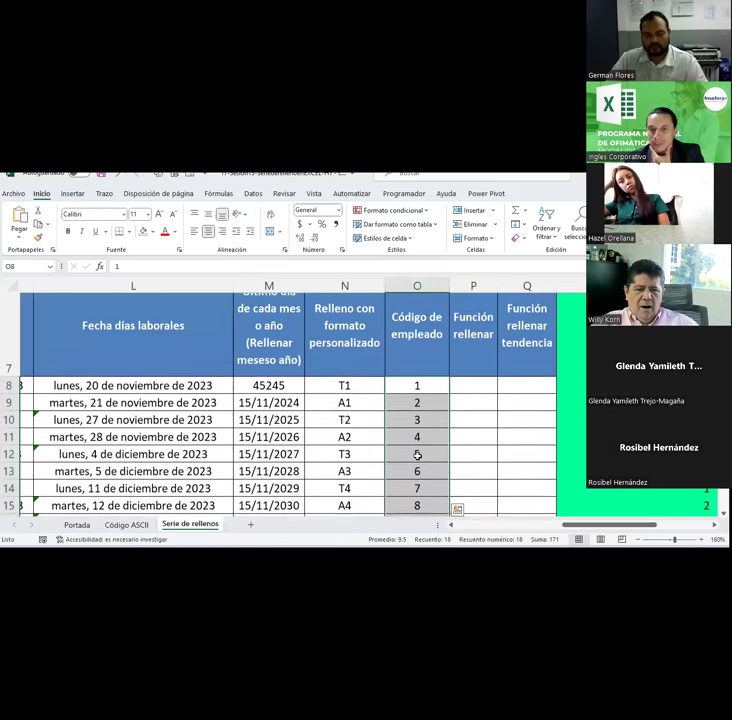
# Step: Apply the custom format 'COD'0000 to O8:O25 in Formato de celdas
pyautogui.rightClick(394, 393)
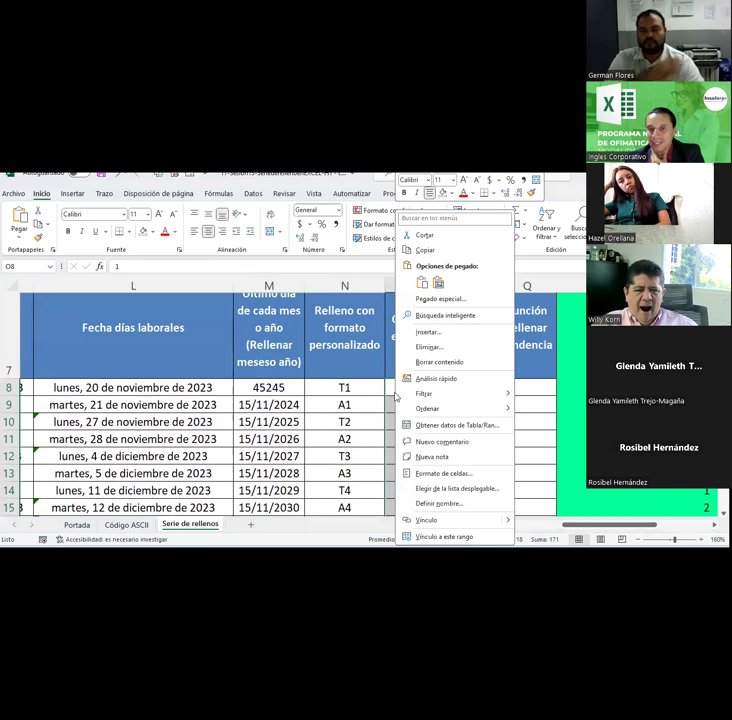
pyautogui.click(443, 474)
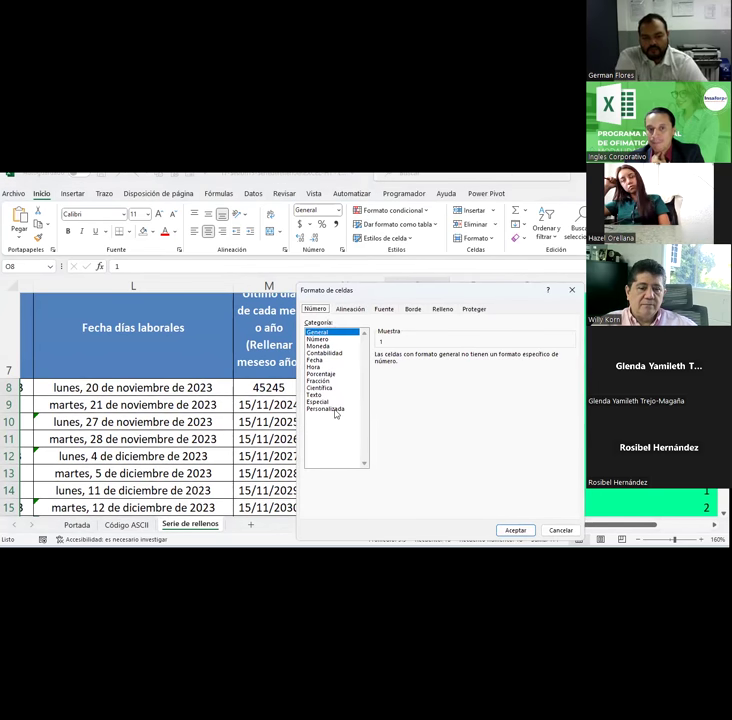
pyautogui.click(333, 409)
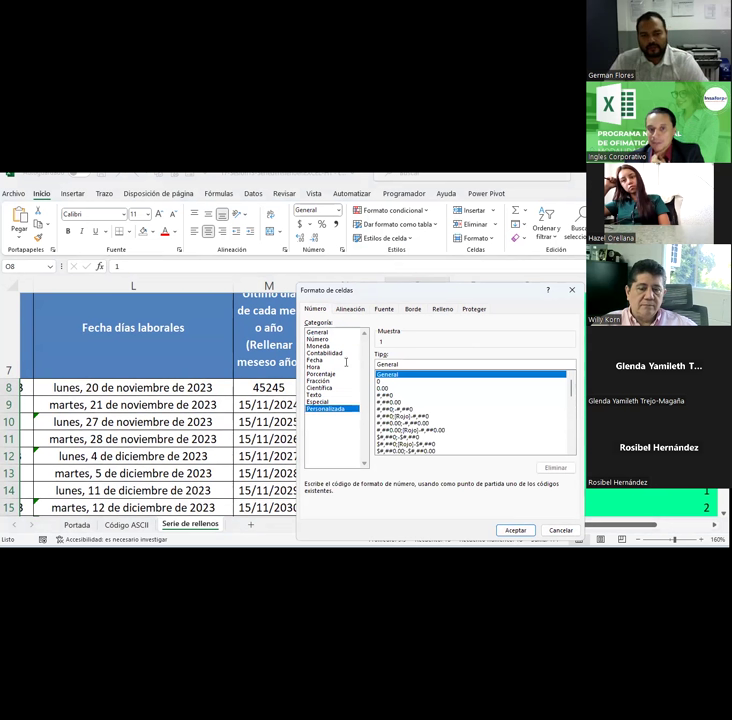
pyautogui.press('BackSpace')
pyautogui.write('"COD')
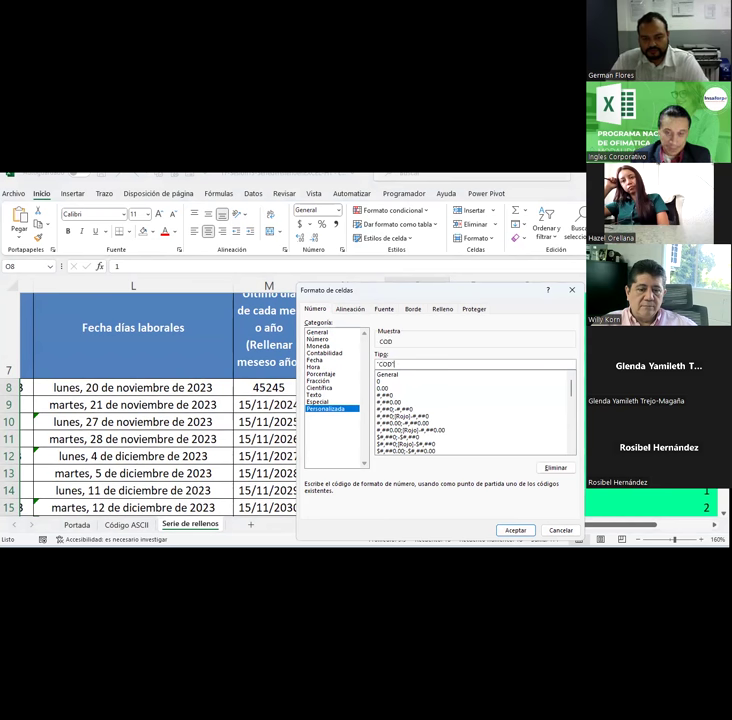
pyautogui.write('0')
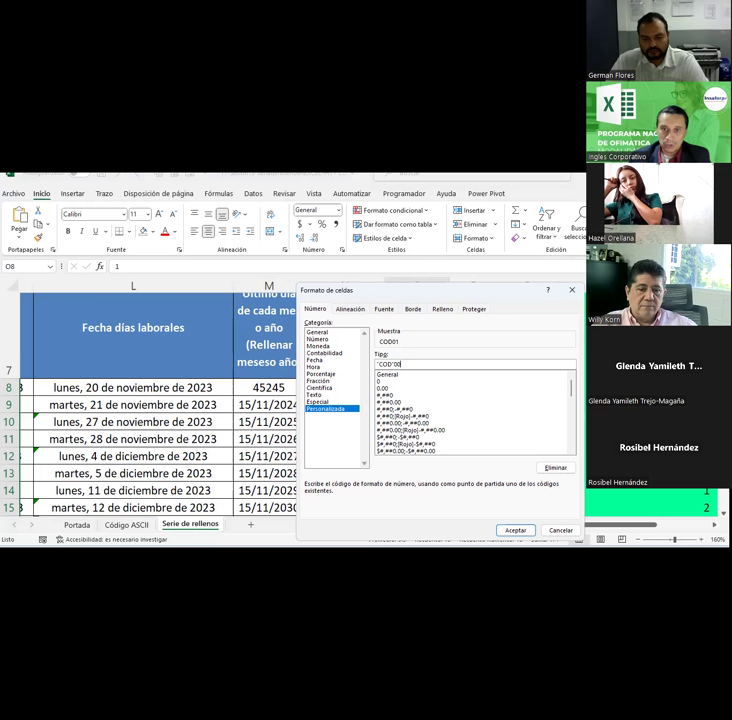
pyautogui.write('00')
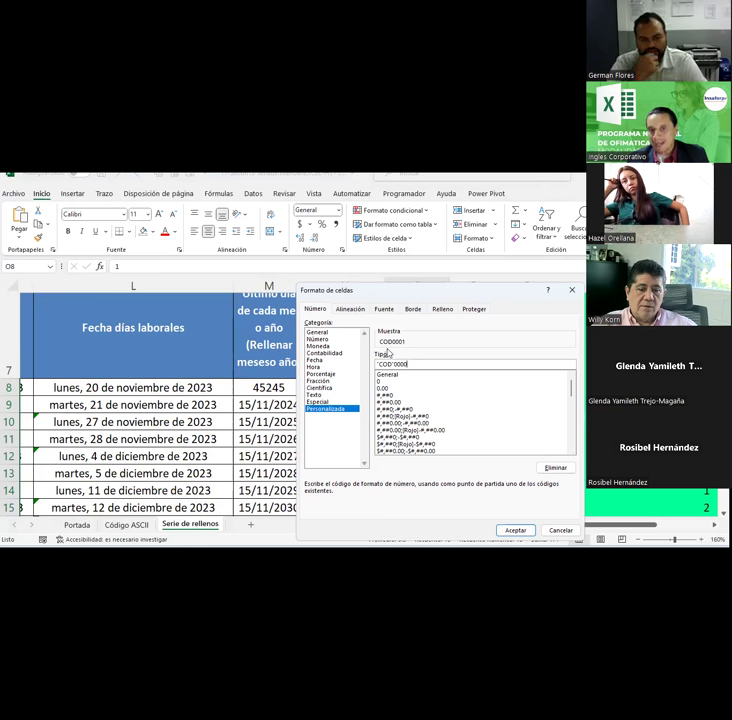
pyautogui.click(514, 529)
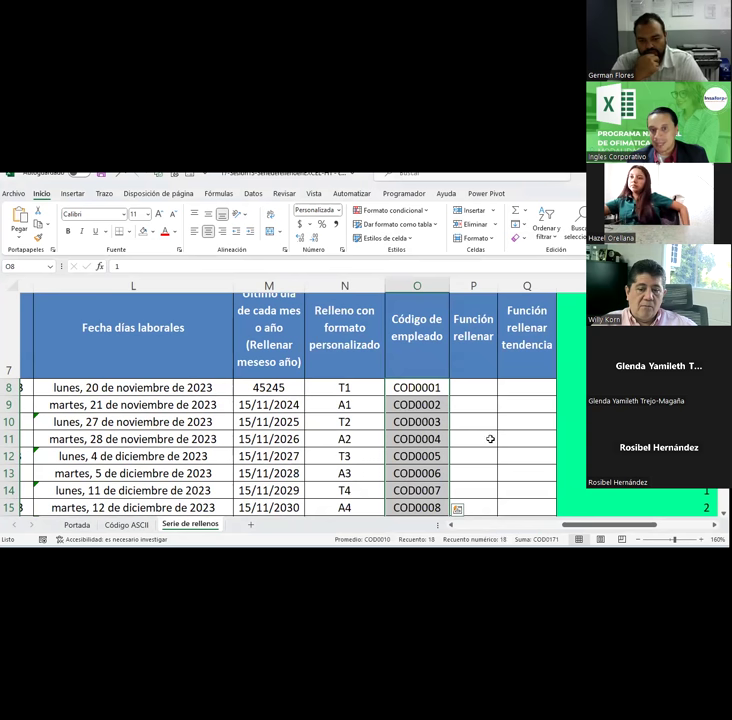
# Step: Check cells O10–O12 and O8 to confirm they still store plain numbers
pyautogui.click(434, 432)
pyautogui.click(422, 421)
pyautogui.click(418, 438)
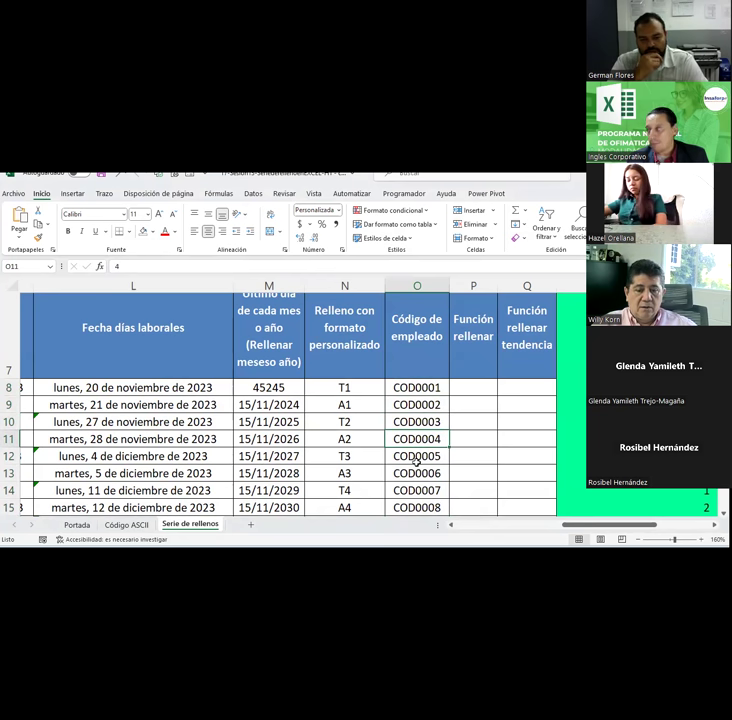
pyautogui.click(417, 459)
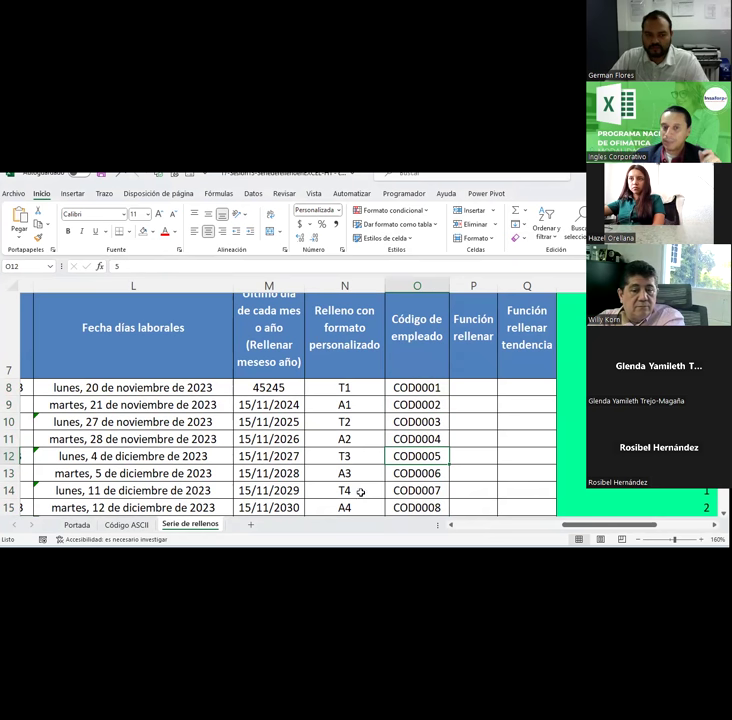
pyautogui.click(428, 390)
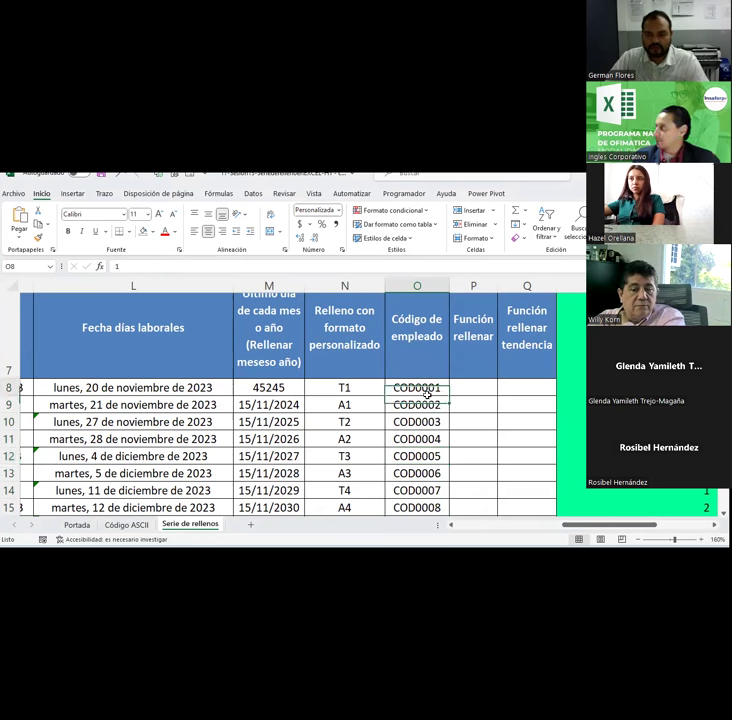
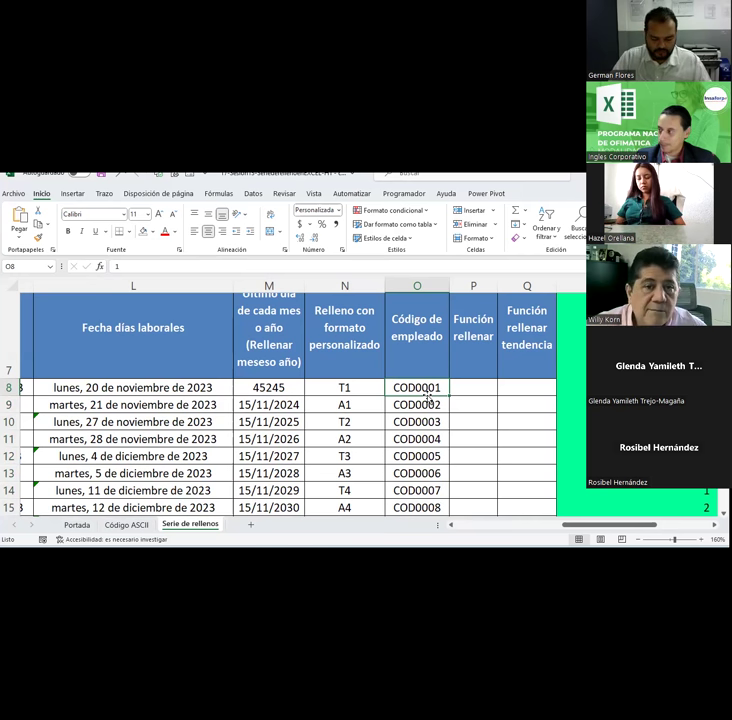
# Step: Apply the custom "COD"0000 number format to O8:O25 so codes read COD0001 onward
pyautogui.click(494, 402)
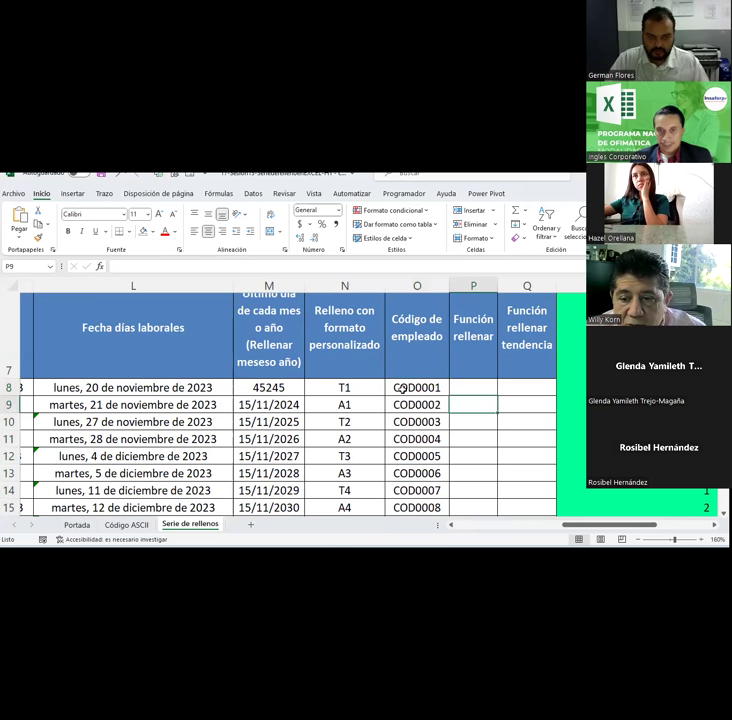
pyautogui.moveTo(401, 388); pyautogui.dragTo(396, 522)
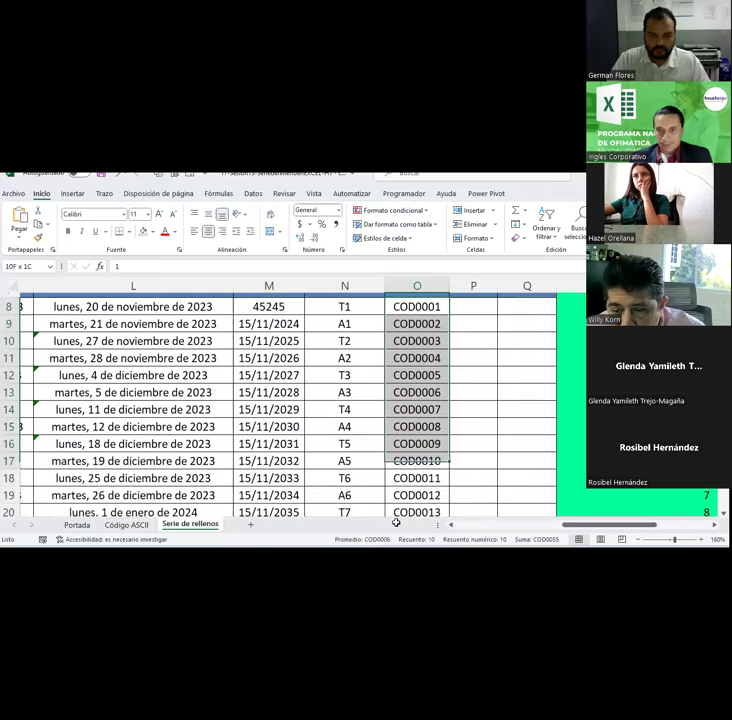
pyautogui.moveTo(396, 522); pyautogui.dragTo(405, 489)
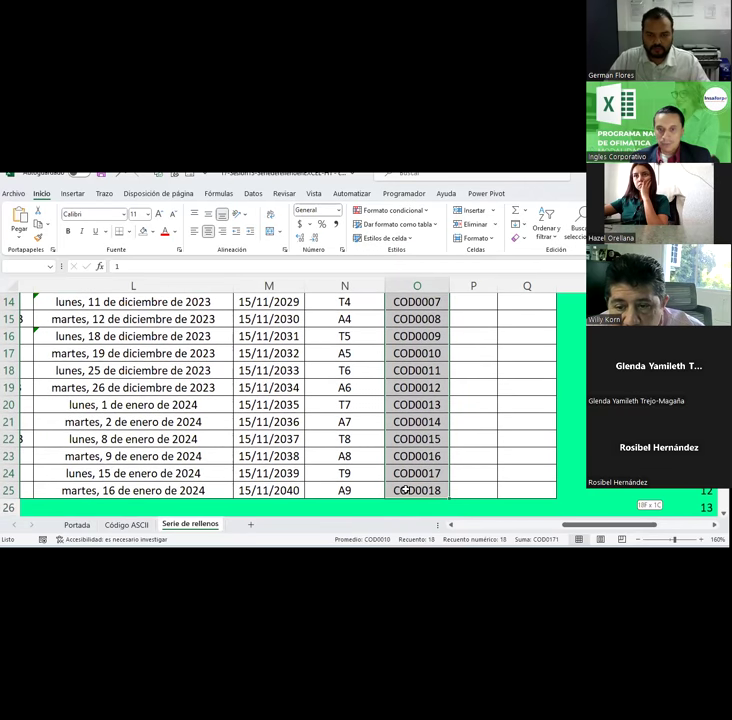
pyautogui.rightClick(405, 489)
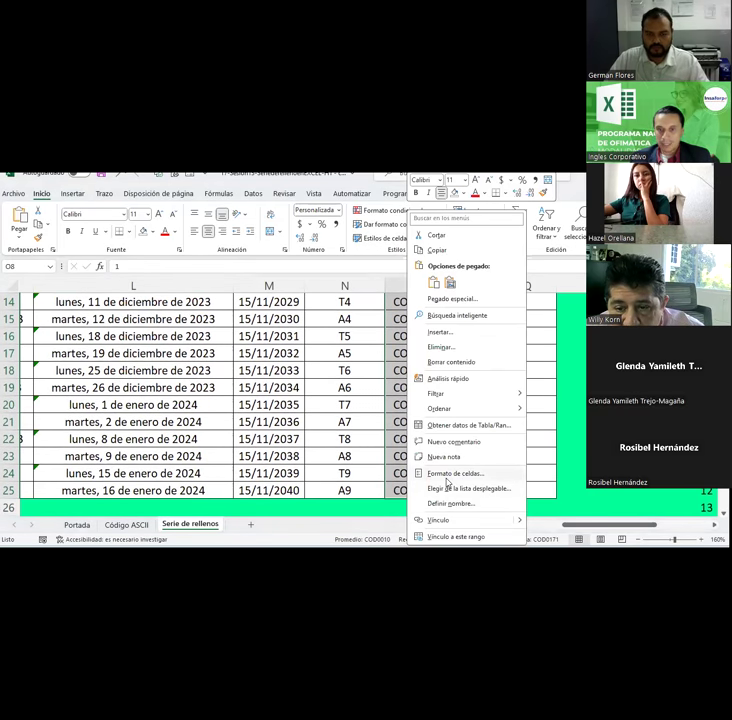
pyautogui.click(447, 481)
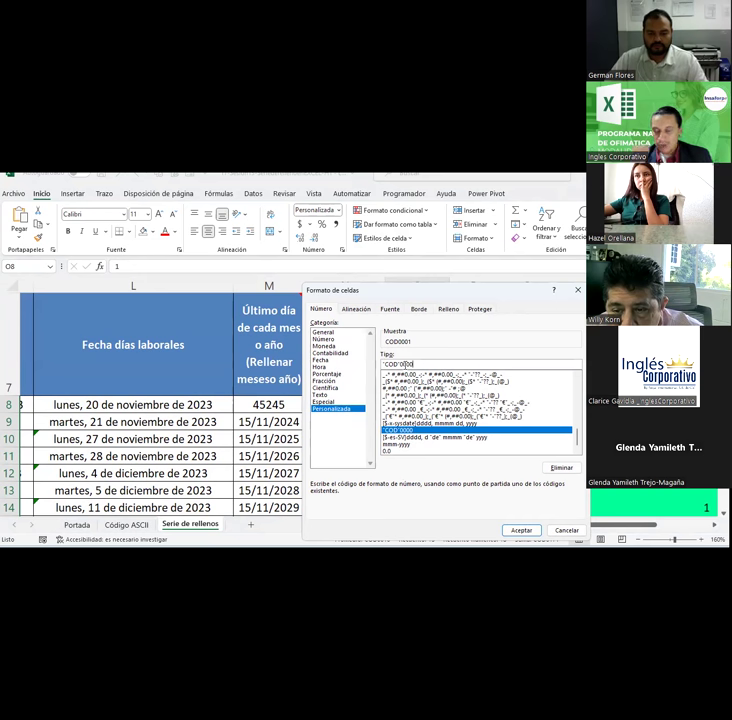
pyautogui.write('0')
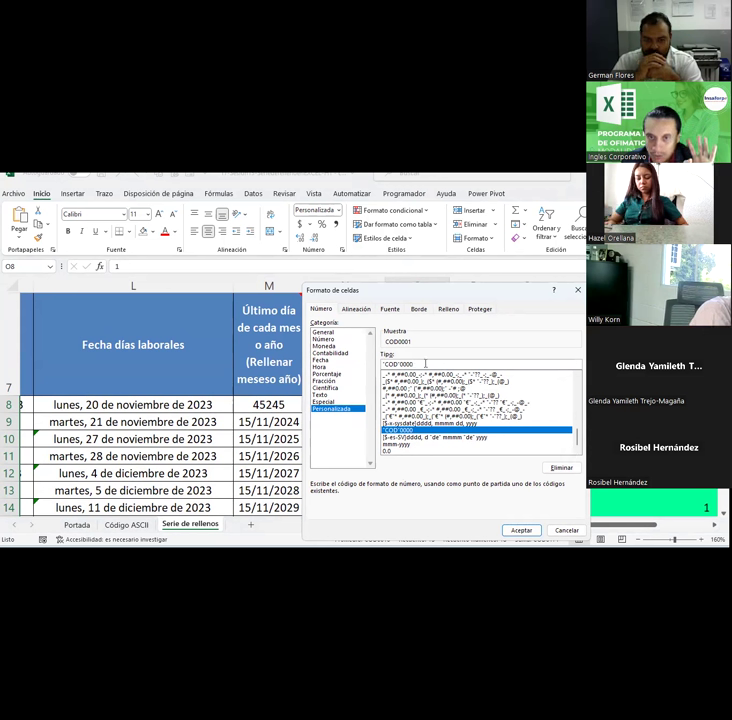
pyautogui.click(523, 530)
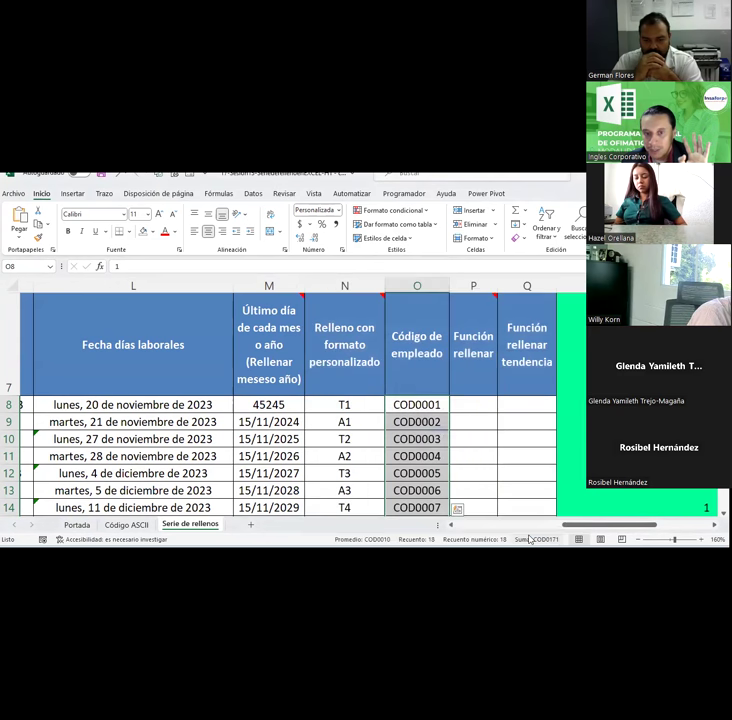
pyautogui.click(413, 426)
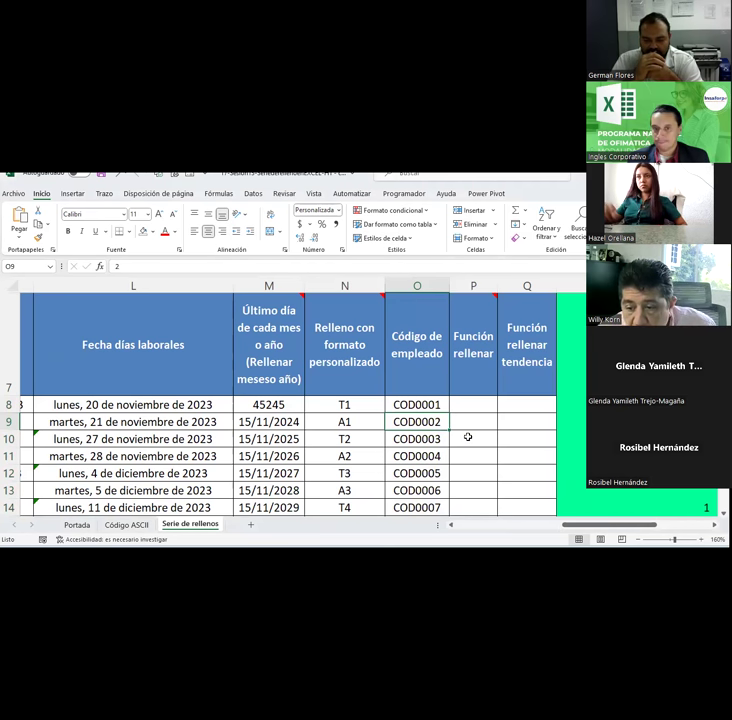
pyautogui.click(478, 404)
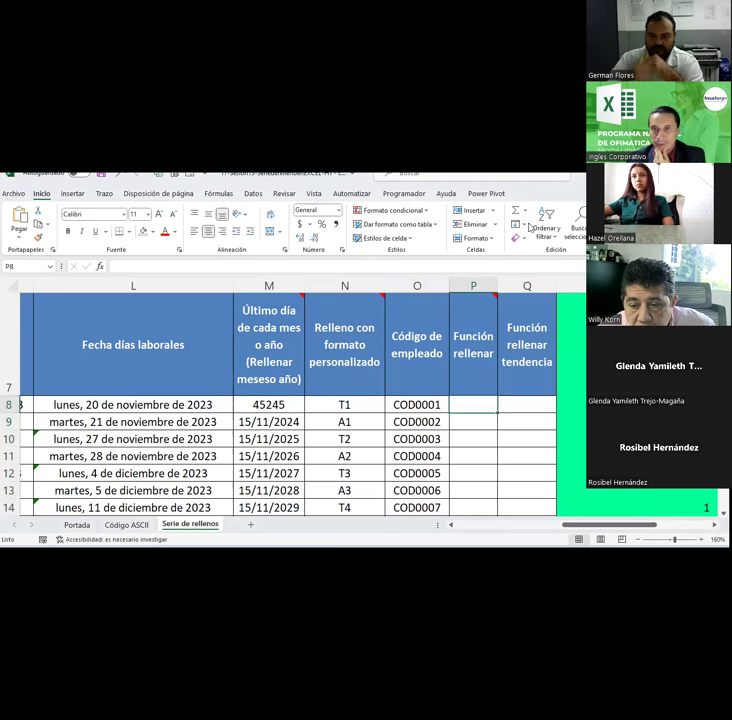
pyautogui.click(524, 225)
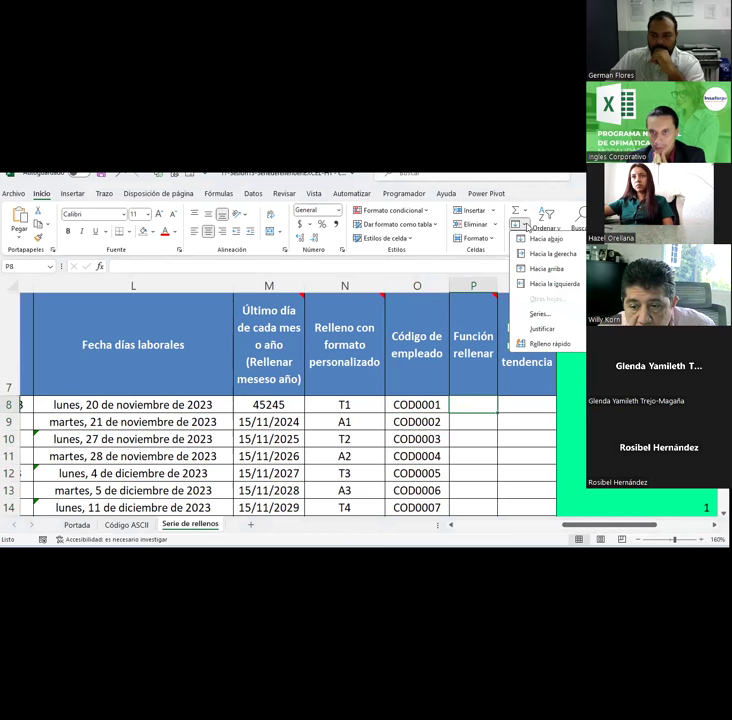
pyautogui.click(525, 228)
pyautogui.click(527, 237)
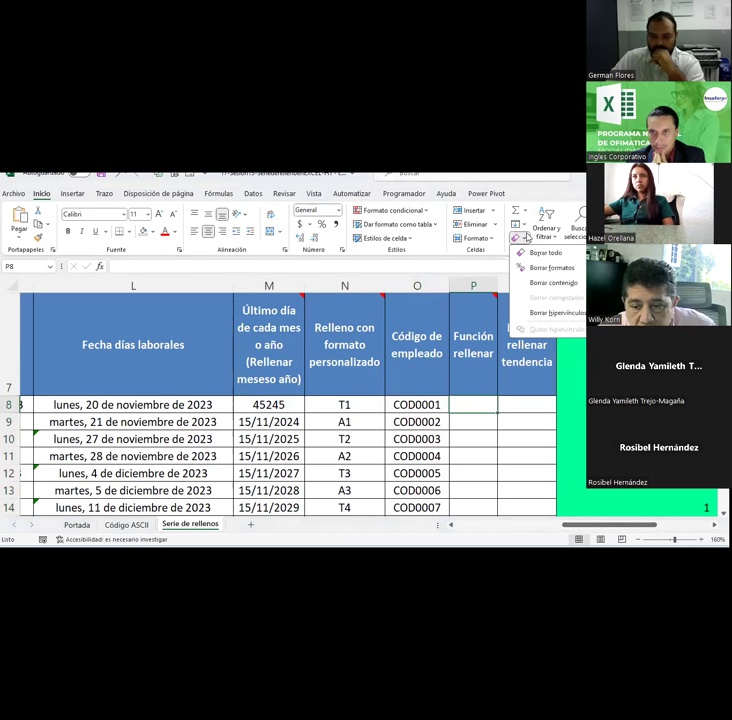
pyautogui.click(577, 225)
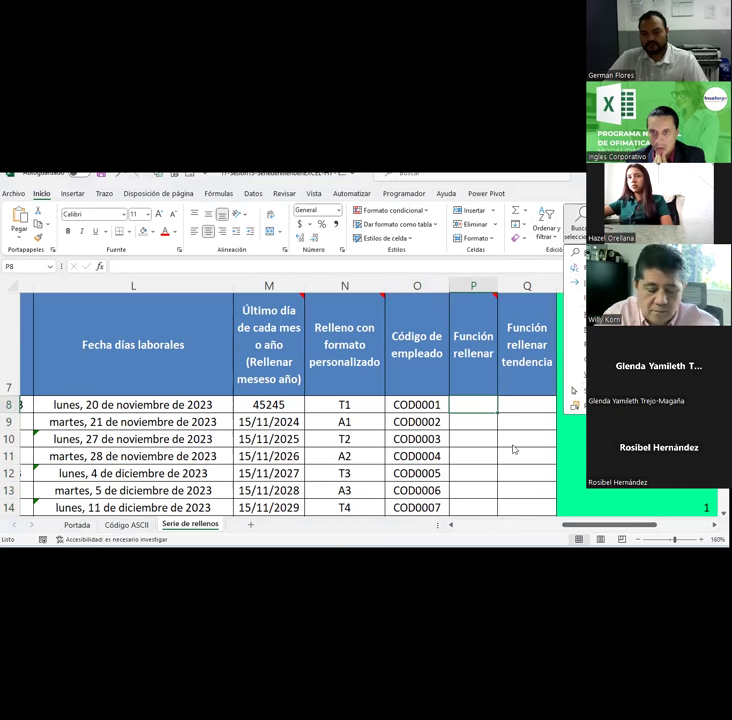
pyautogui.click(477, 380)
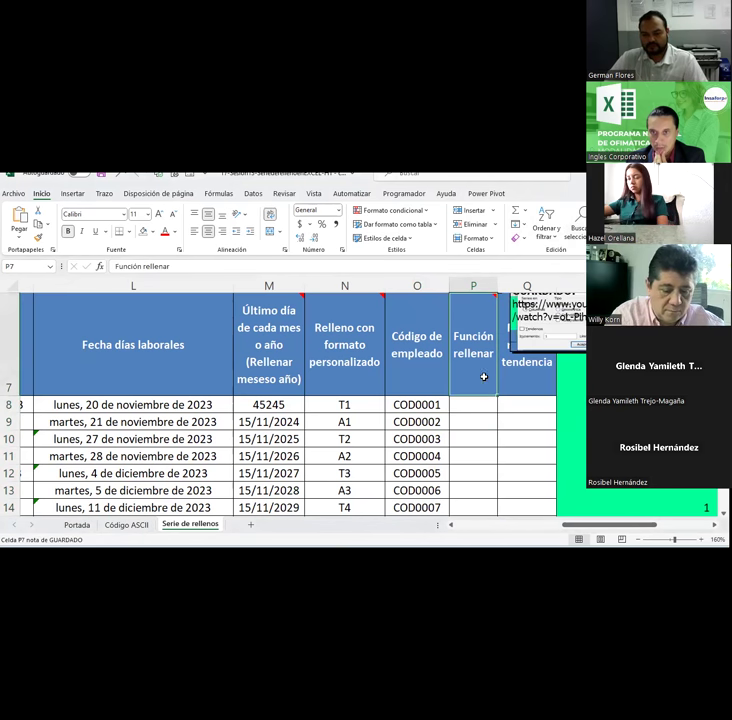
pyautogui.rightClick(490, 340)
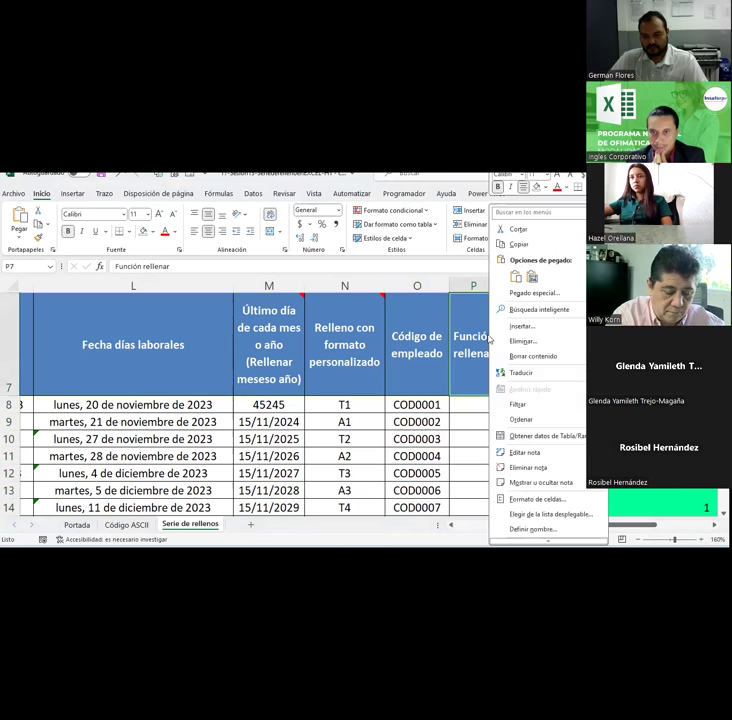
pyautogui.click(528, 483)
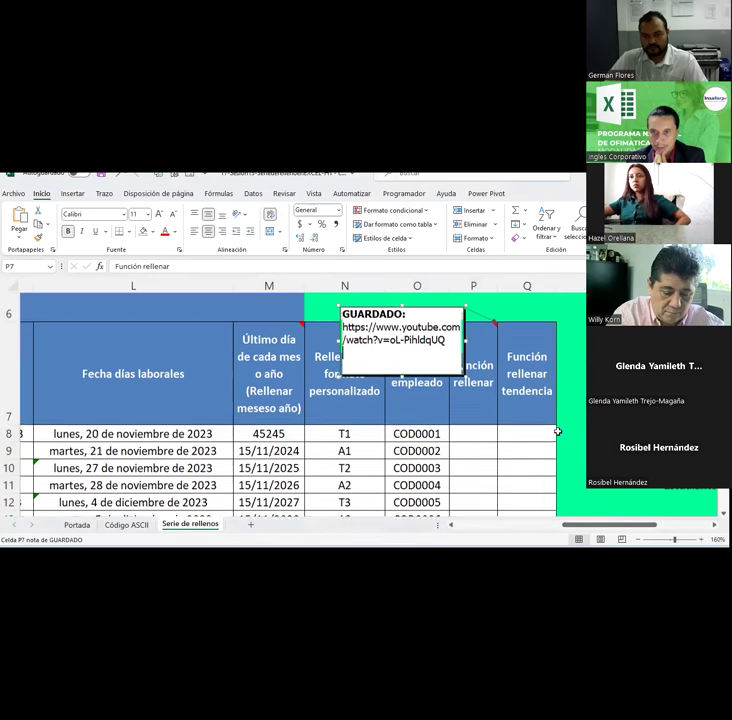
pyautogui.hotkey('alt', 'h')
pyautogui.press('f')
pyautogui.press('i')
pyautogui.press('s')
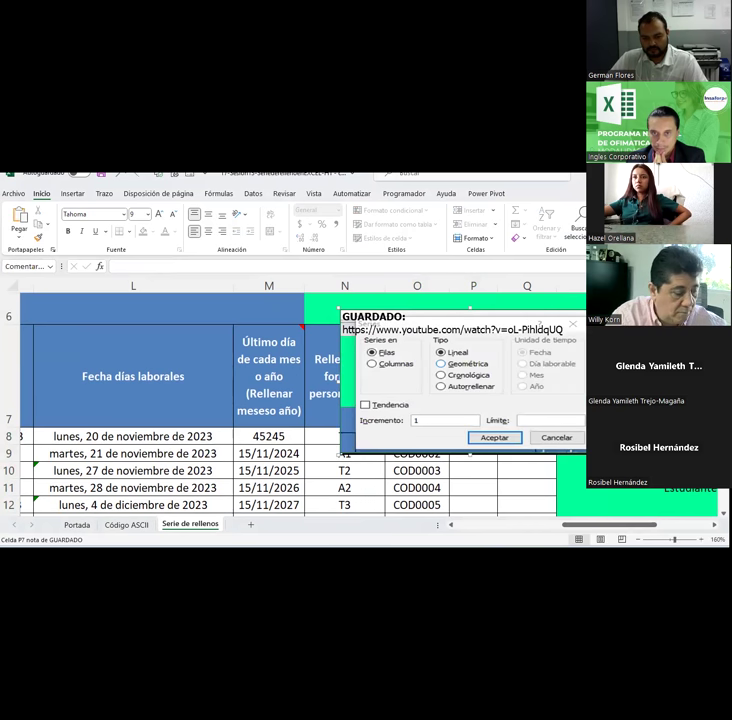
pyautogui.press('Escape')
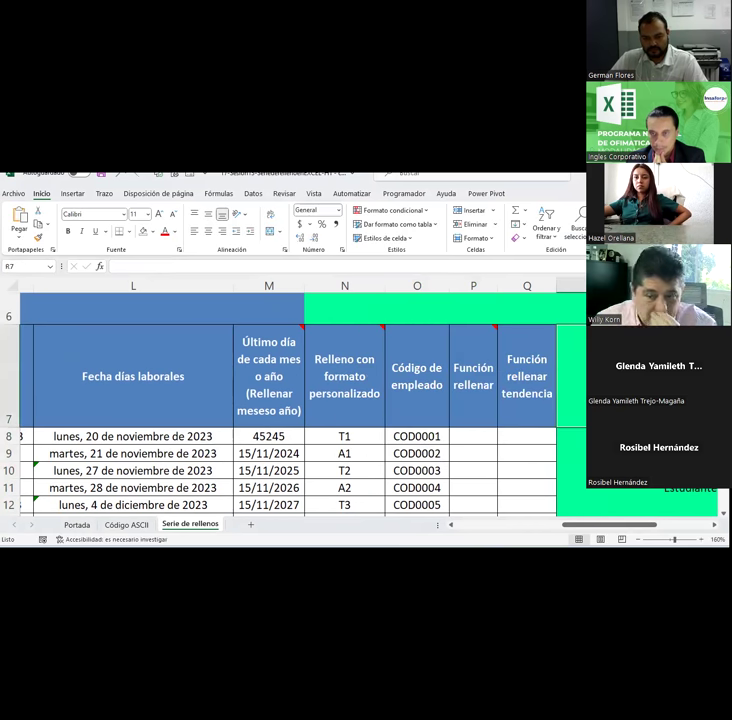
pyautogui.click(464, 440)
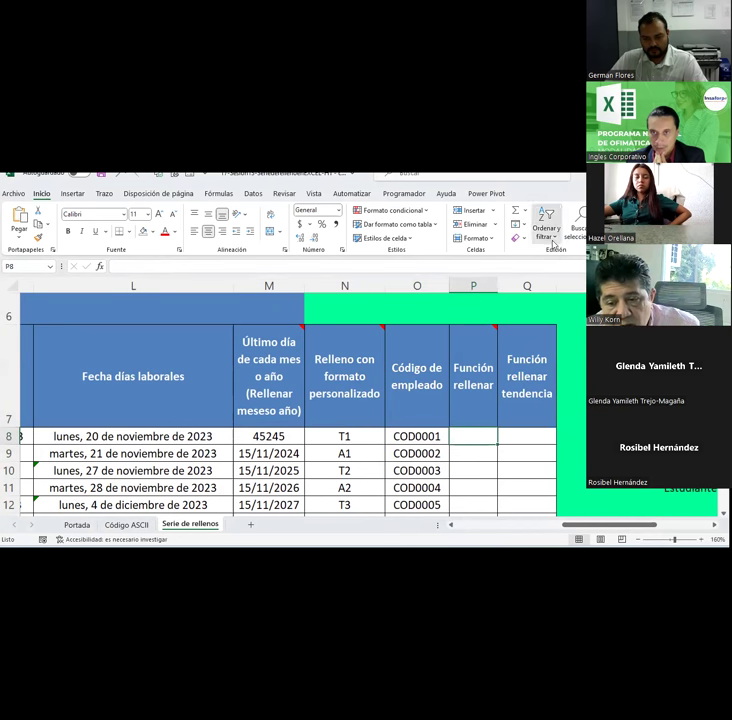
pyautogui.click(550, 236)
pyautogui.click(577, 225)
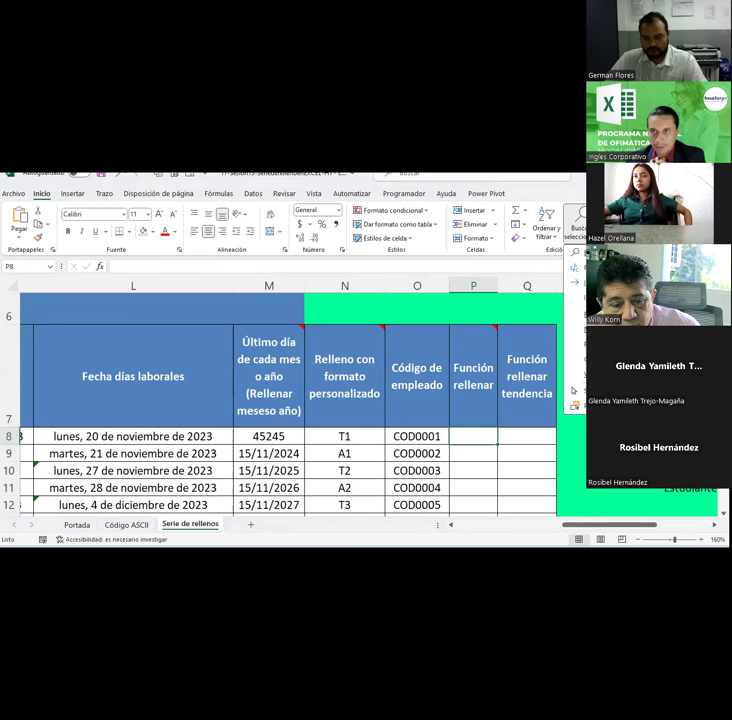
pyautogui.click(574, 390)
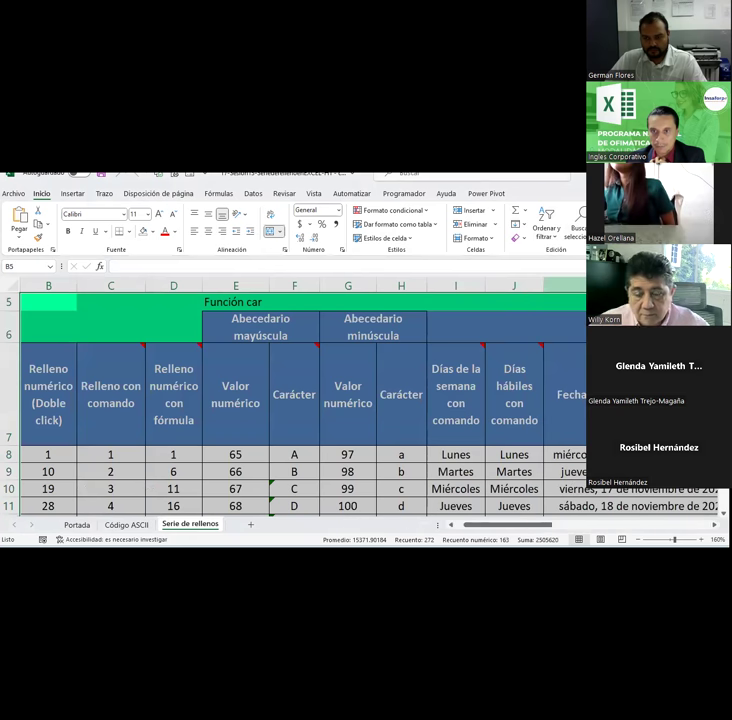
pyautogui.click(565, 454)
pyautogui.moveTo(508, 524)
pyautogui.mouseDown()
pyautogui.moveTo(697, 522)
pyautogui.moveTo(688, 522)
pyautogui.mouseUp()
pyautogui.click(360, 455)
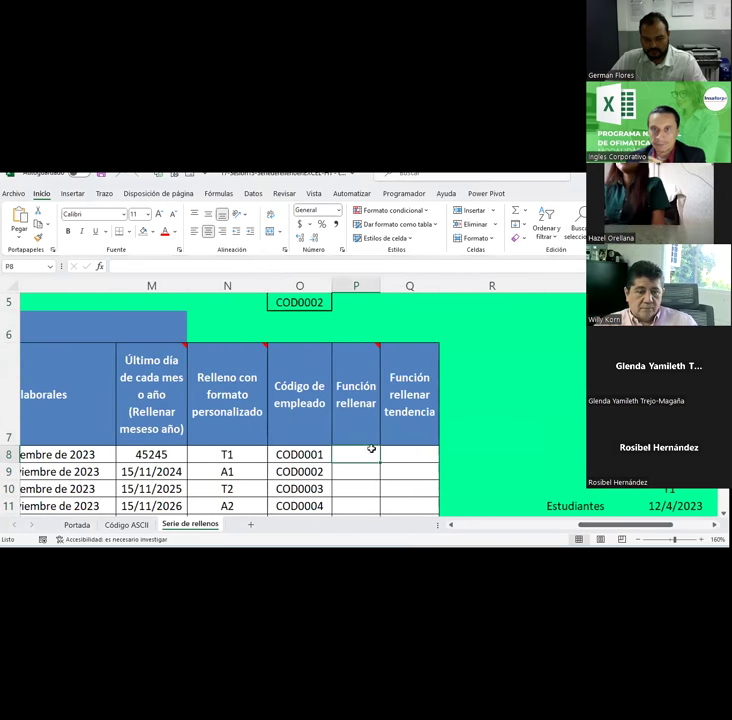
pyautogui.click(520, 225)
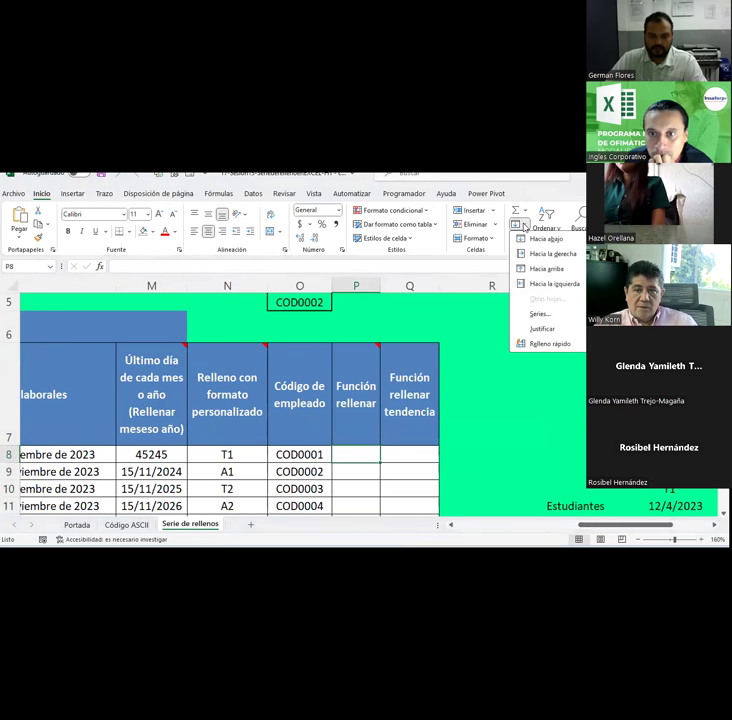
pyautogui.press('Escape')
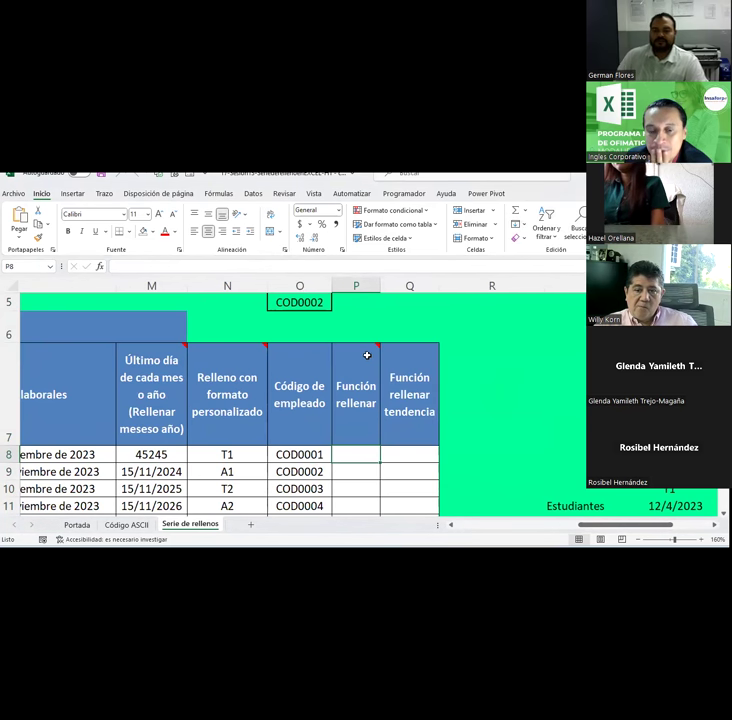
pyautogui.scroll(-1, 368, 354)
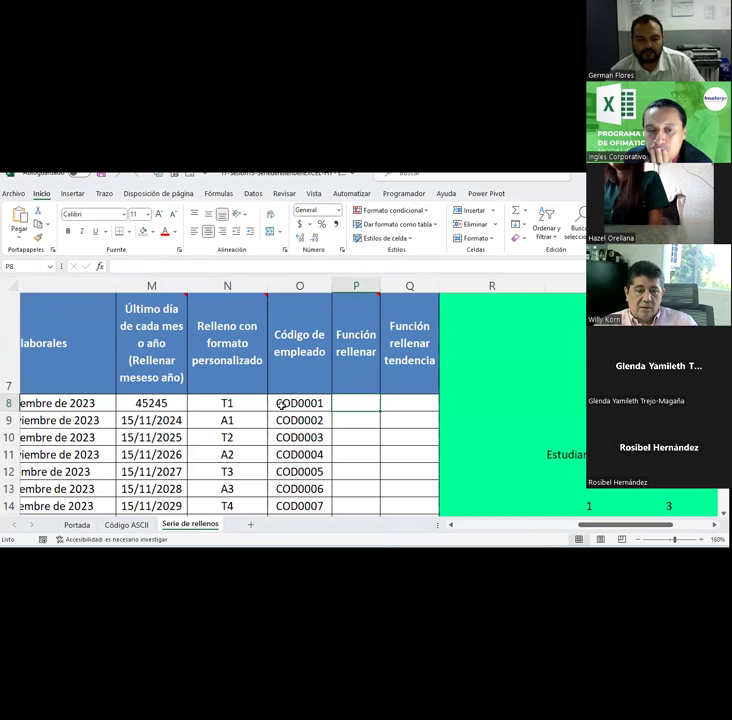
pyautogui.moveTo(281, 404)
pyautogui.mouseDown()
pyautogui.moveTo(294, 539)
pyautogui.moveTo(294, 490)
pyautogui.mouseUp()
pyautogui.rightClick(294, 493)
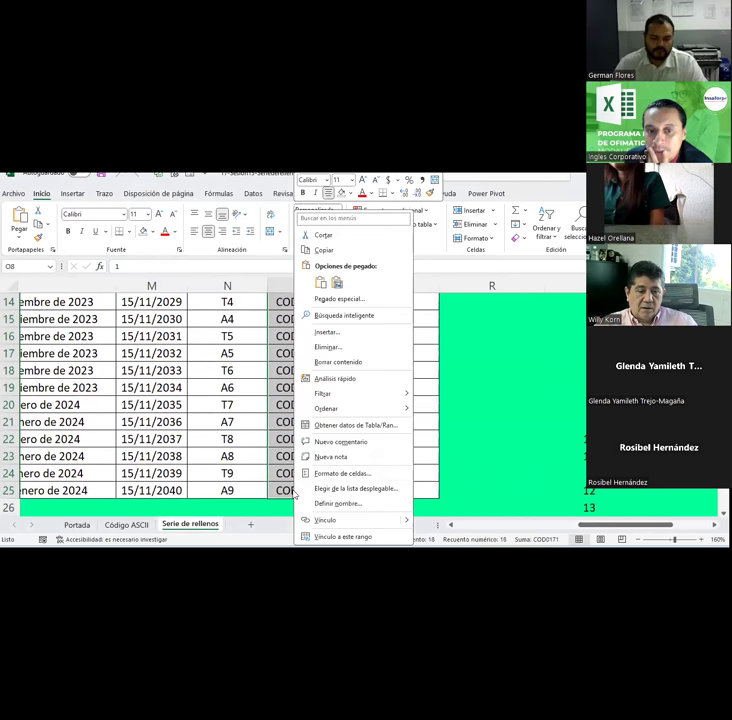
pyautogui.click(330, 474)
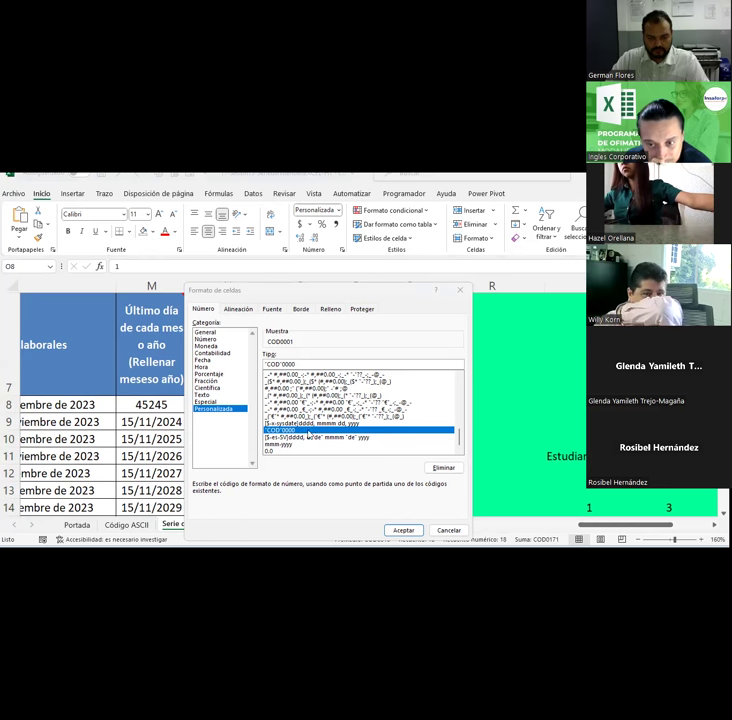
pyautogui.click(453, 531)
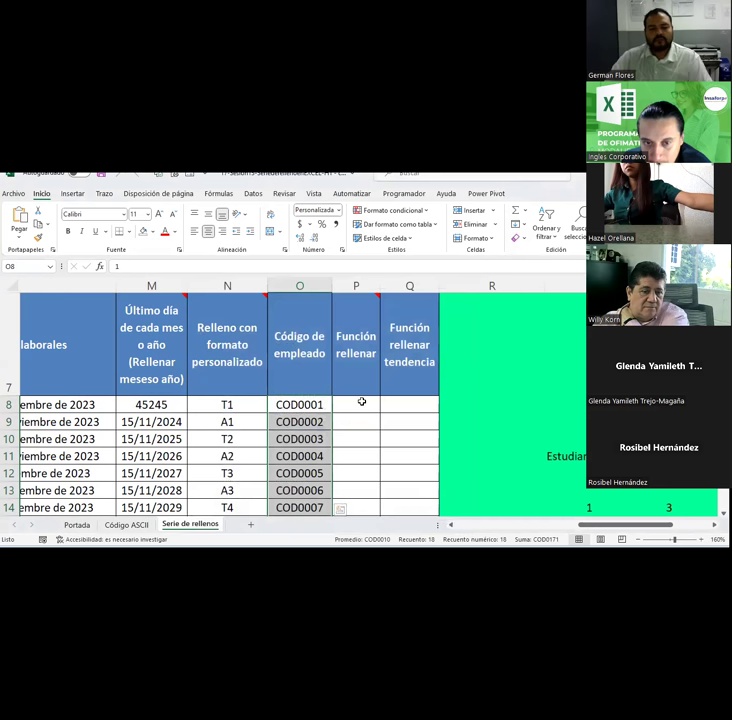
pyautogui.click(362, 403)
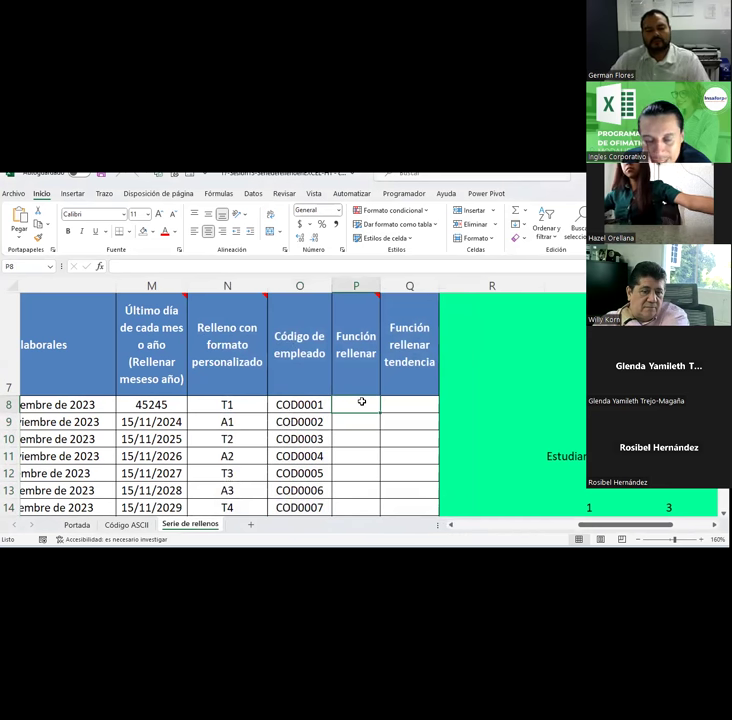
# Step: Enter 1 in P8 and select P8 down to row 25
pyautogui.write('1')
pyautogui.press('Return')
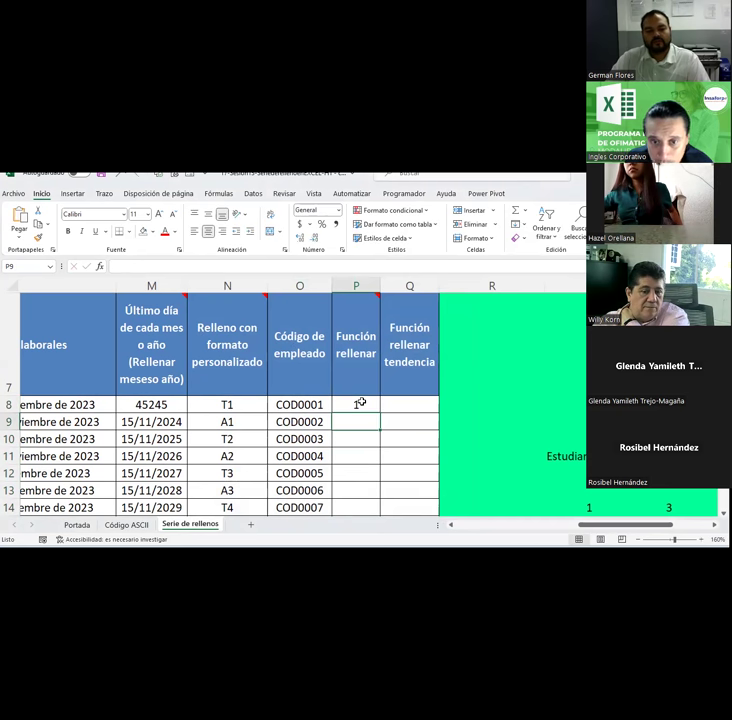
pyautogui.click(356, 407)
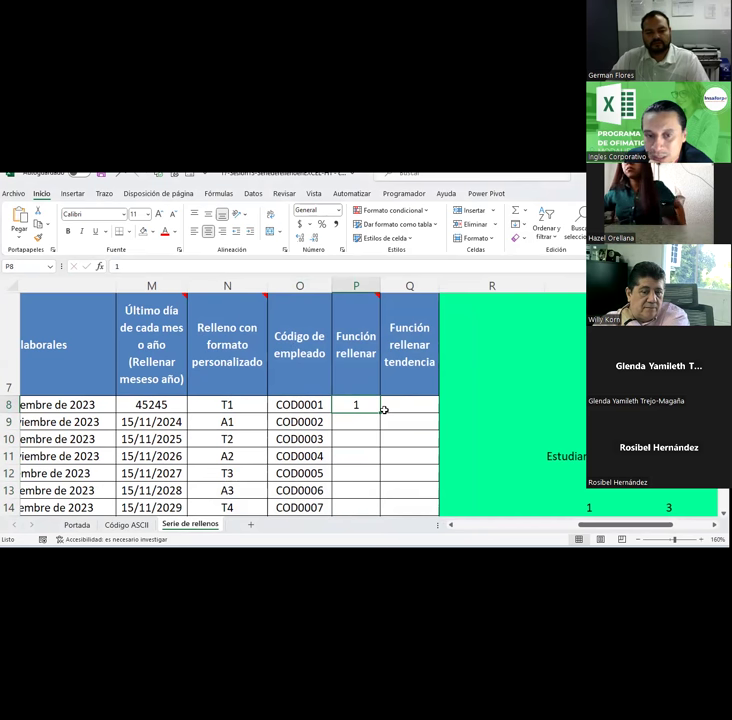
pyautogui.moveTo(367, 408)
pyautogui.mouseDown()
pyautogui.moveTo(368, 539)
pyautogui.moveTo(359, 509)
pyautogui.moveTo(421, 436)
pyautogui.mouseUp()
pyautogui.scroll(1, 421, 436)
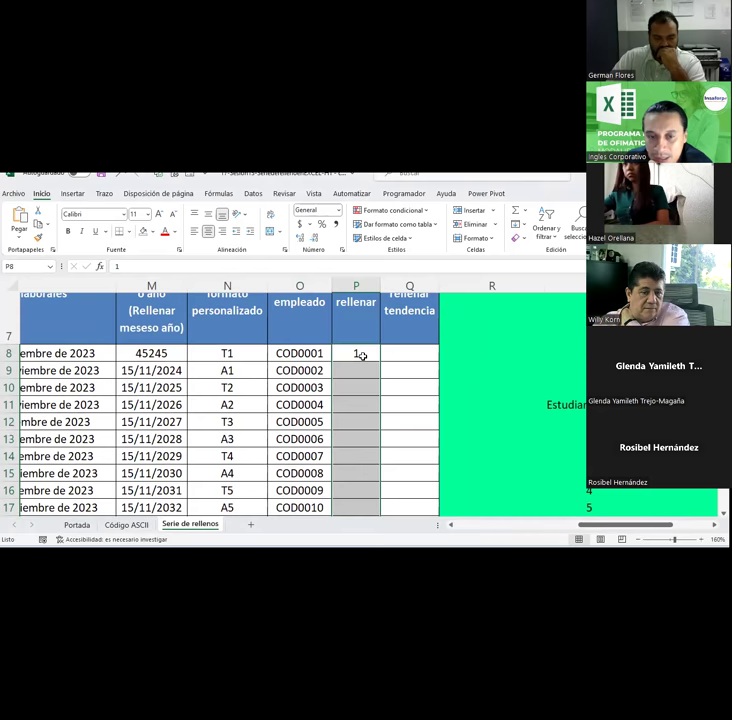
pyautogui.scroll(1, 361, 357)
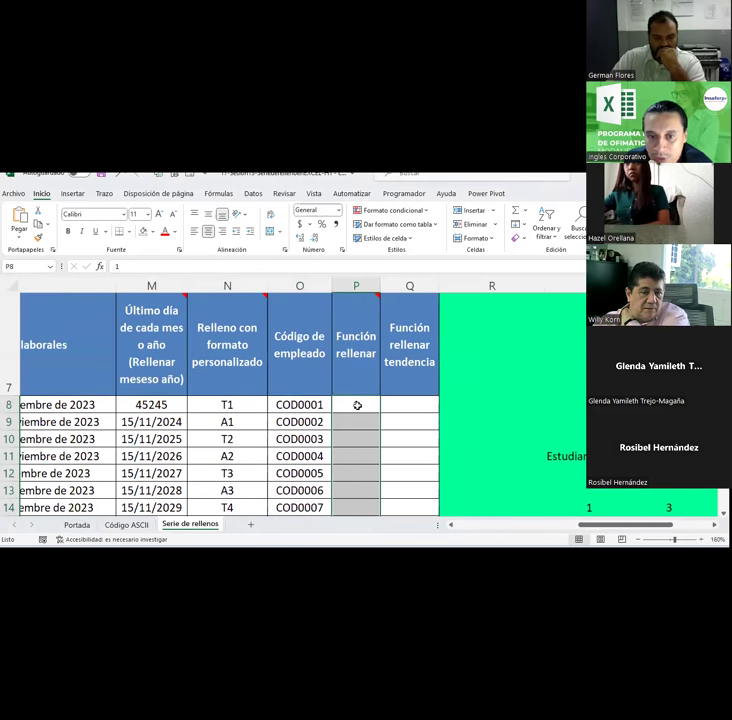
# Step: Open the Rellenar > Series dialog and choose the Geométrica type
pyautogui.click(524, 228)
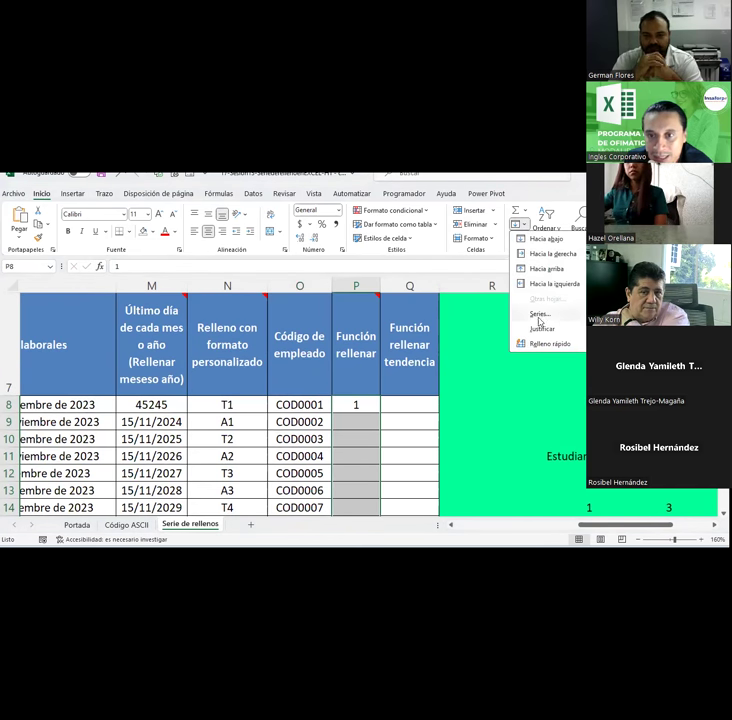
pyautogui.click(538, 318)
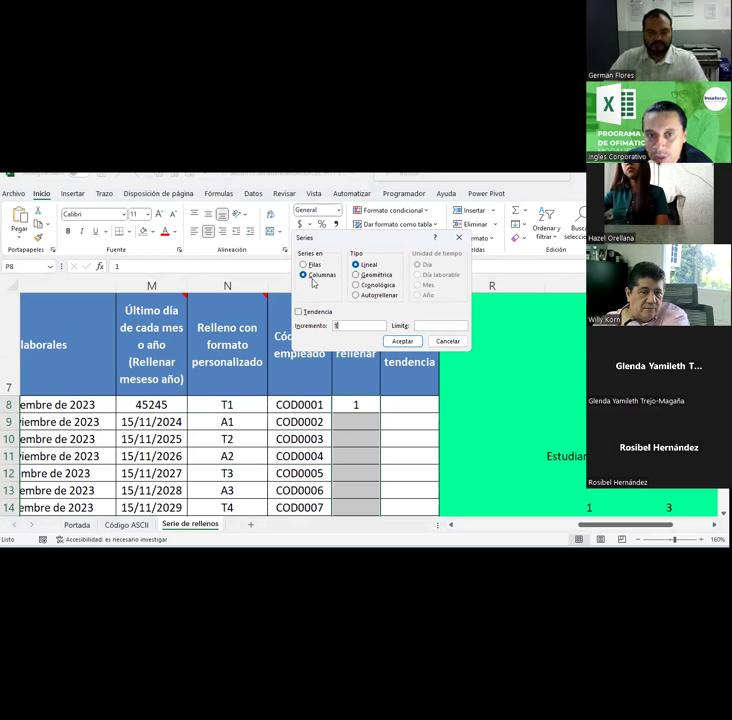
pyautogui.click(377, 275)
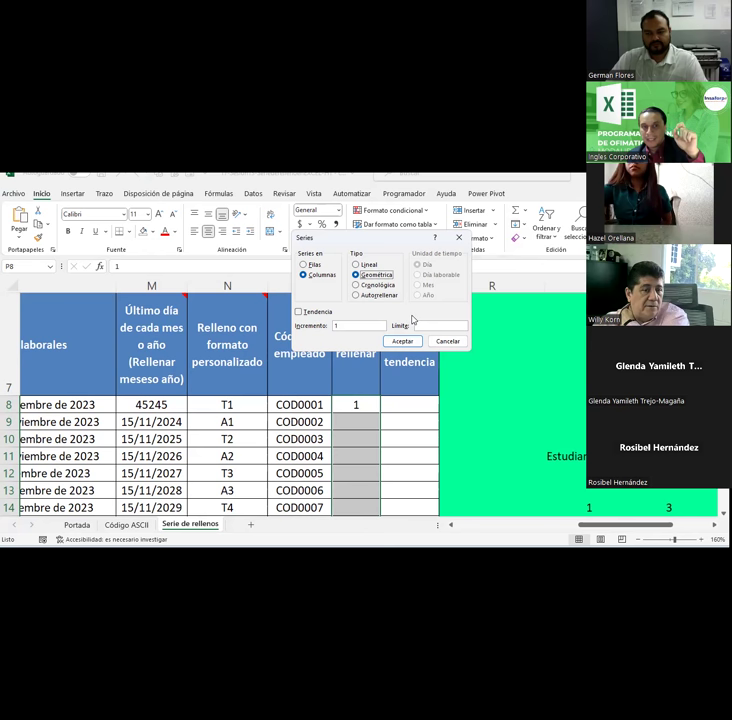
# Step: Cancel the Series dialog and handwrite a 5 in black ink on the green area
pyautogui.click(447, 341)
pyautogui.click(104, 193)
pyautogui.click(97, 218)
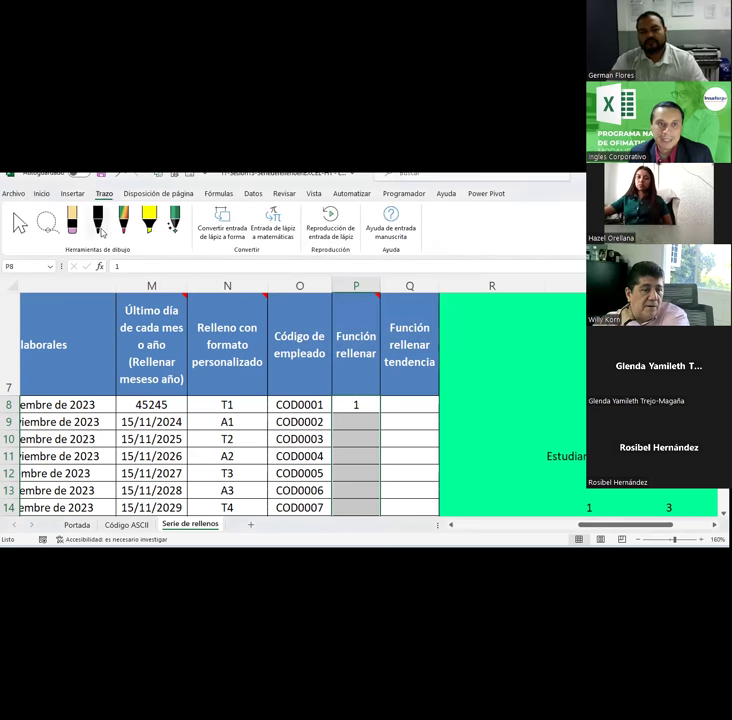
pyautogui.moveTo(521, 338)
pyautogui.mouseDown()
pyautogui.moveTo(519, 355)
pyautogui.moveTo(549, 348)
pyautogui.moveTo(549, 358)
pyautogui.mouseUp()
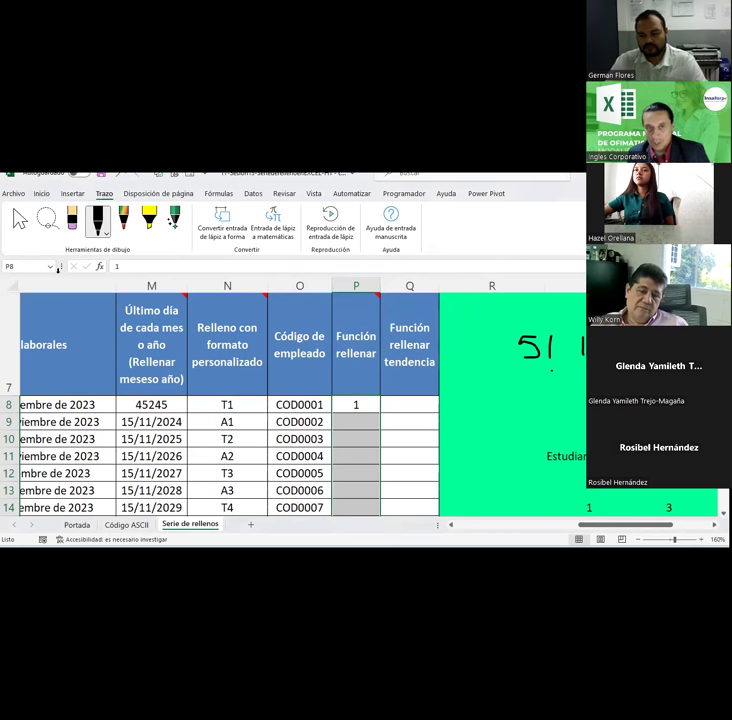
# Step: Back on Inicio, reopen Rellenar > Series with the Lineal type
pyautogui.click(41, 193)
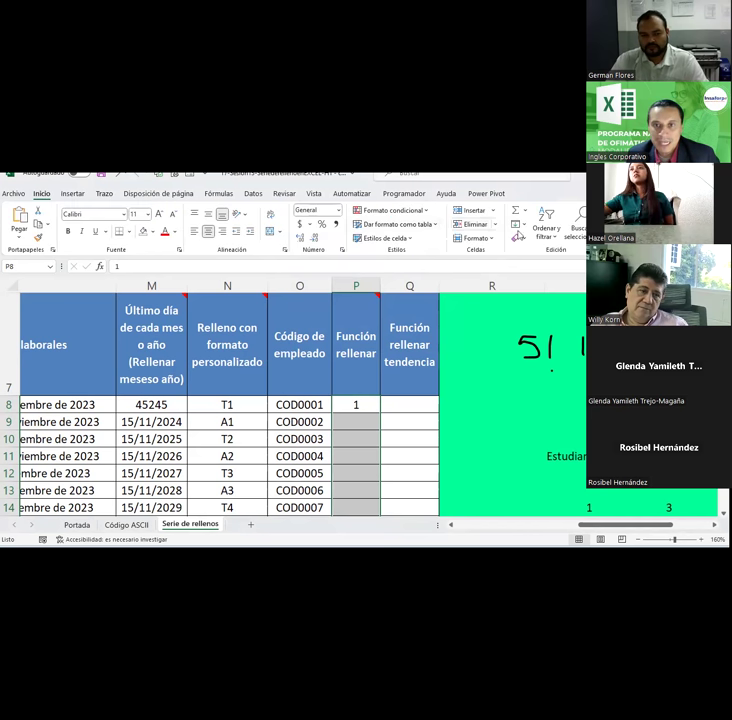
pyautogui.click(526, 226)
pyautogui.click(547, 313)
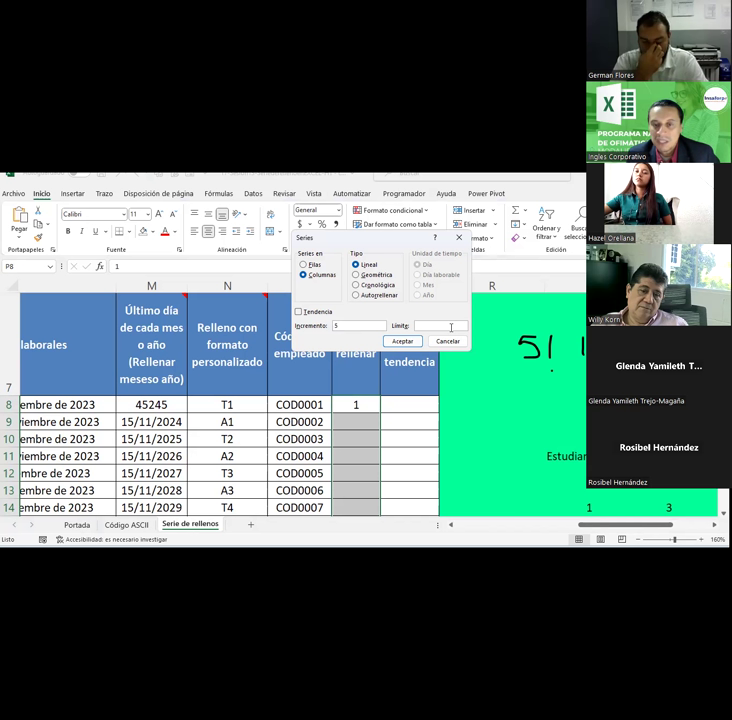
# Step: Set Incremento to 5 and Límite to 250, then apply the linear series to column P
pyautogui.write('250')
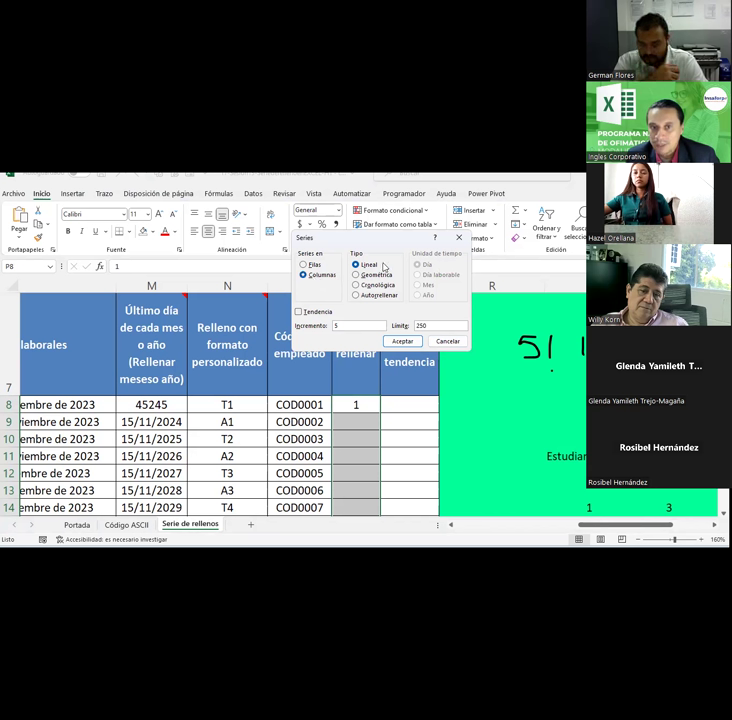
pyautogui.doubleClick(347, 326)
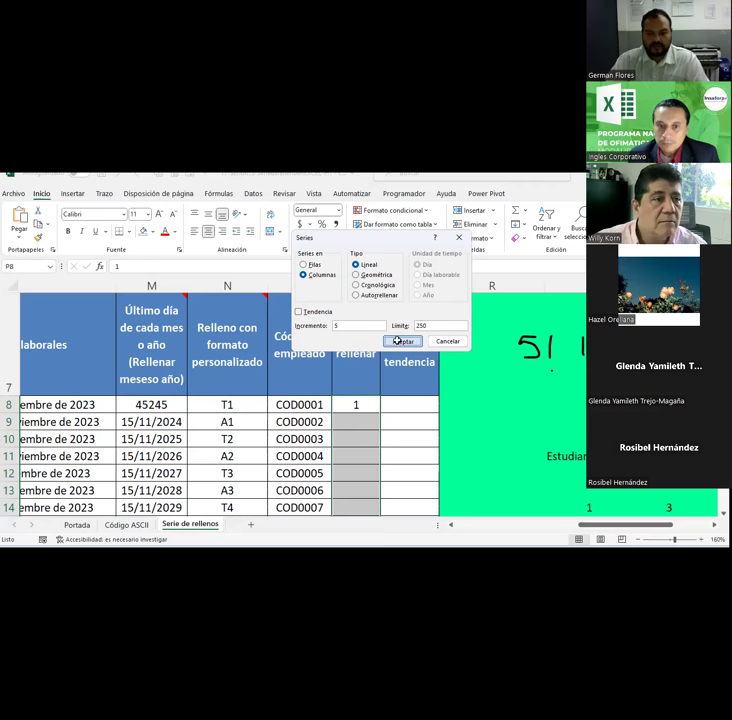
pyautogui.click(400, 342)
pyautogui.scroll(-2, 439, 388)
pyautogui.scroll(-2, 439, 388)
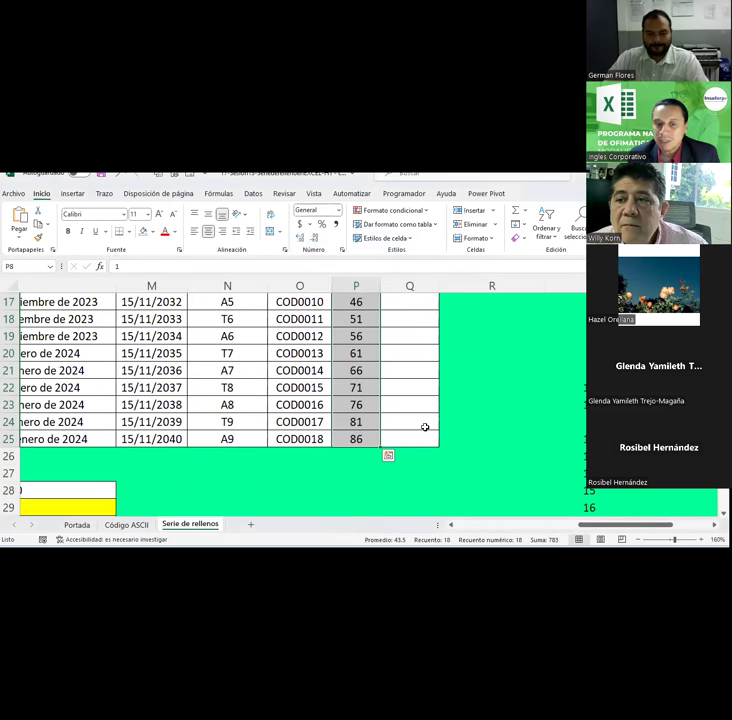
pyautogui.scroll(1, 425, 427)
pyautogui.scroll(2, 425, 427)
pyautogui.scroll(1, 425, 427)
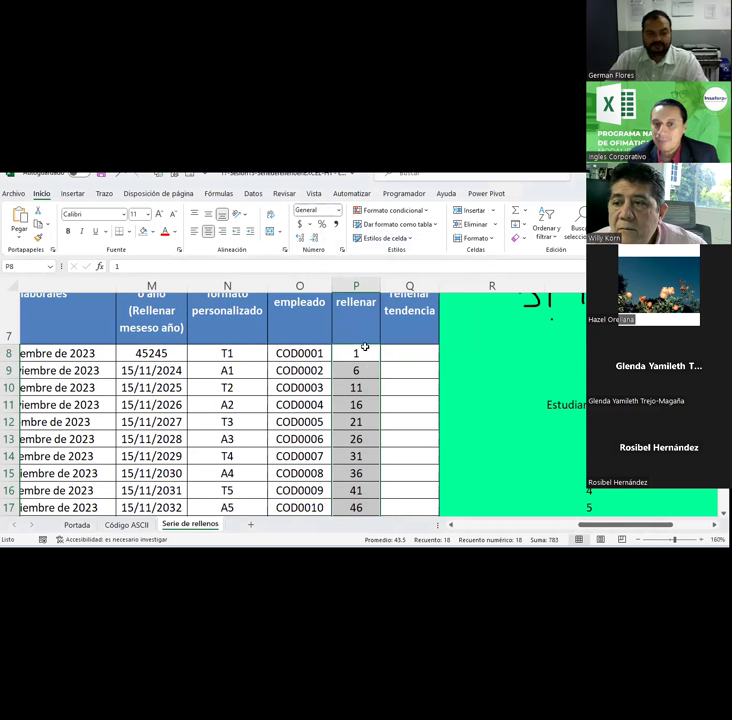
pyautogui.scroll(-1, 381, 380)
pyautogui.scroll(-1, 381, 380)
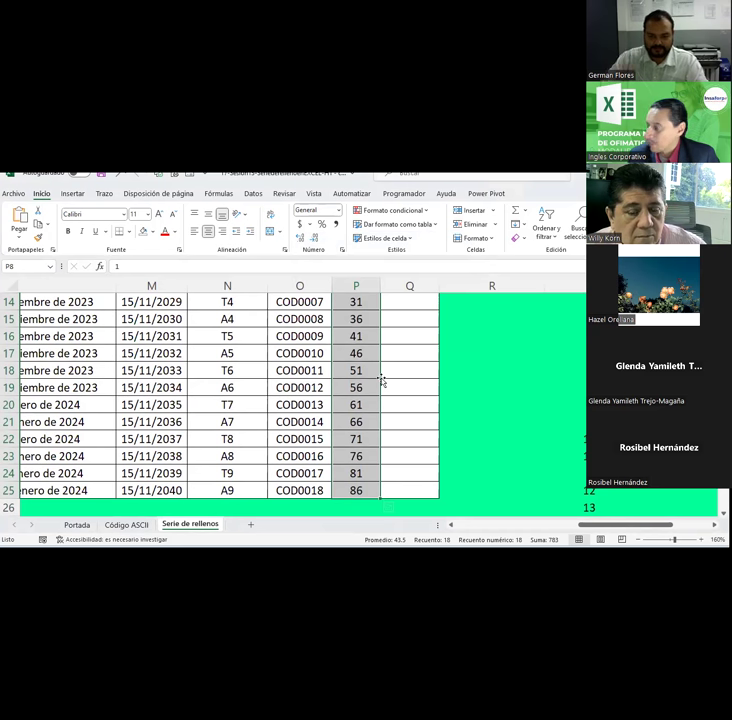
pyautogui.scroll(2, 458, 378)
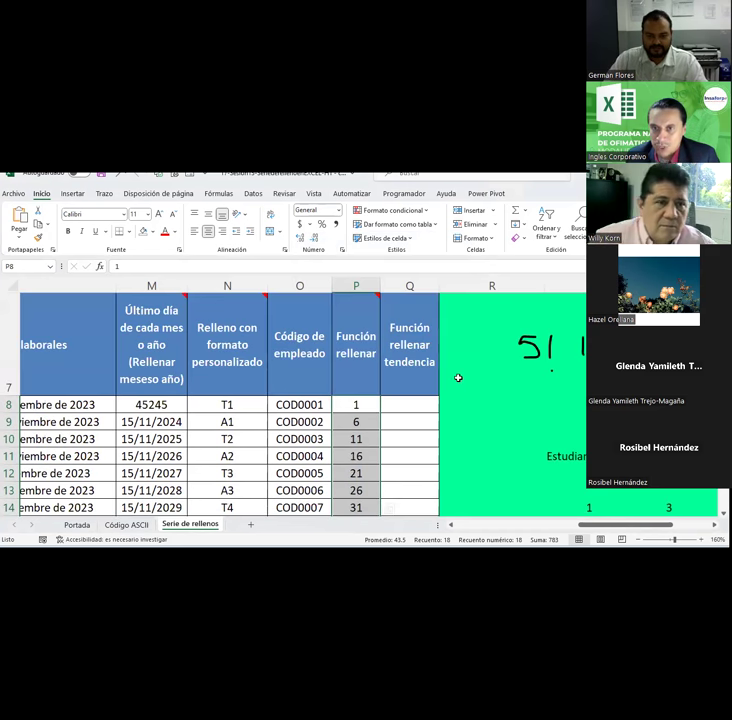
# Step: Try Rellenar > Justificar and dismiss the cannot-justify-numbers warning
pyautogui.click(524, 226)
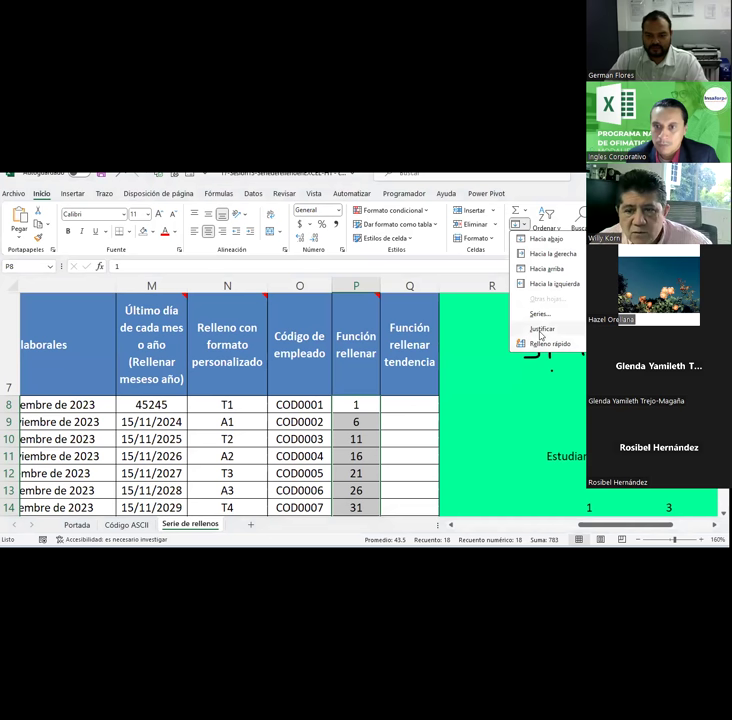
pyautogui.click(541, 333)
pyautogui.click(366, 386)
# Step: Enter 1 in Q8, select Q8 down to Q25, and open Rellenar > Series
pyautogui.click(424, 411)
pyautogui.write('1')
pyautogui.moveTo(414, 410); pyautogui.dragTo(405, 491)
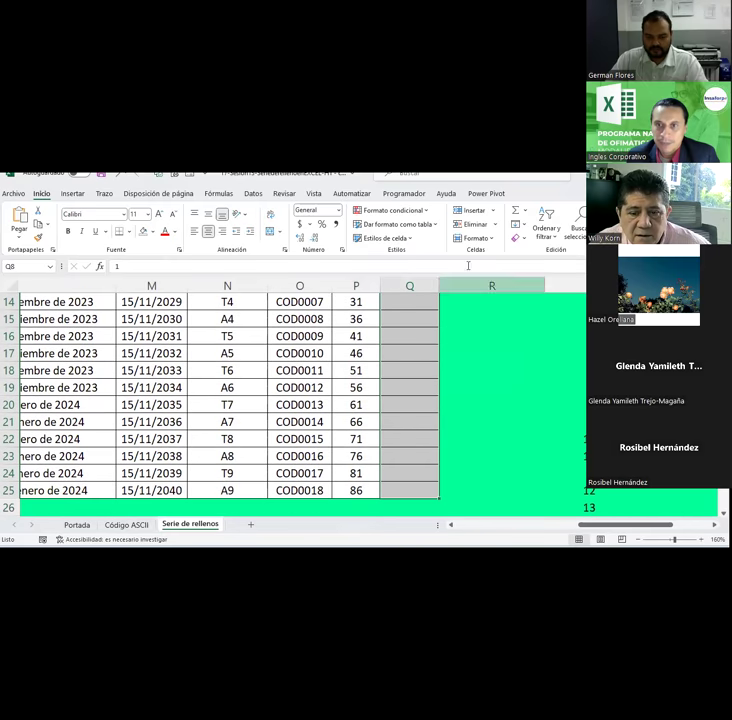
pyautogui.click(518, 224)
pyautogui.click(536, 316)
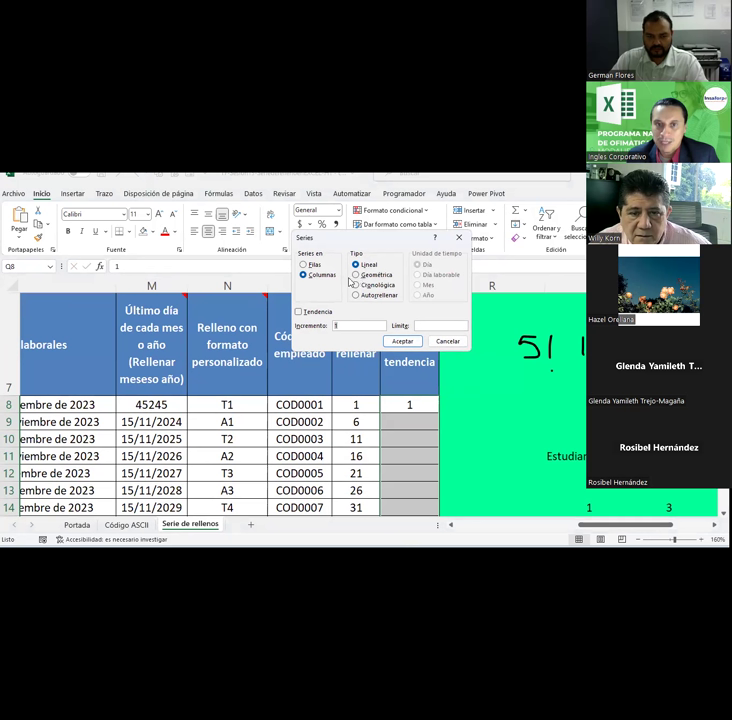
# Step: Fill column Q as a geometric series with step 5 and limit 250, giving 1, 5, 25, 125
pyautogui.click(356, 274)
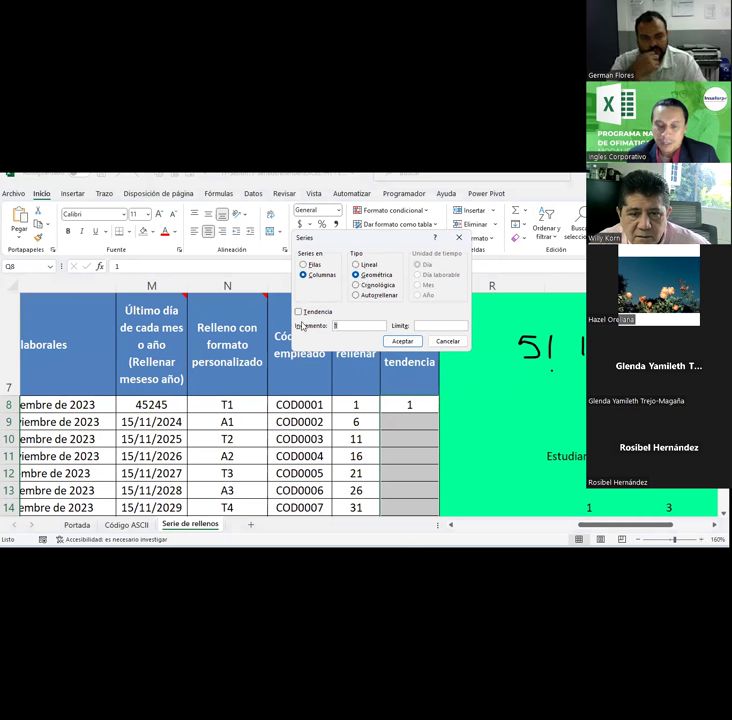
pyautogui.write('5')
pyautogui.click(434, 326)
pyautogui.write('5')
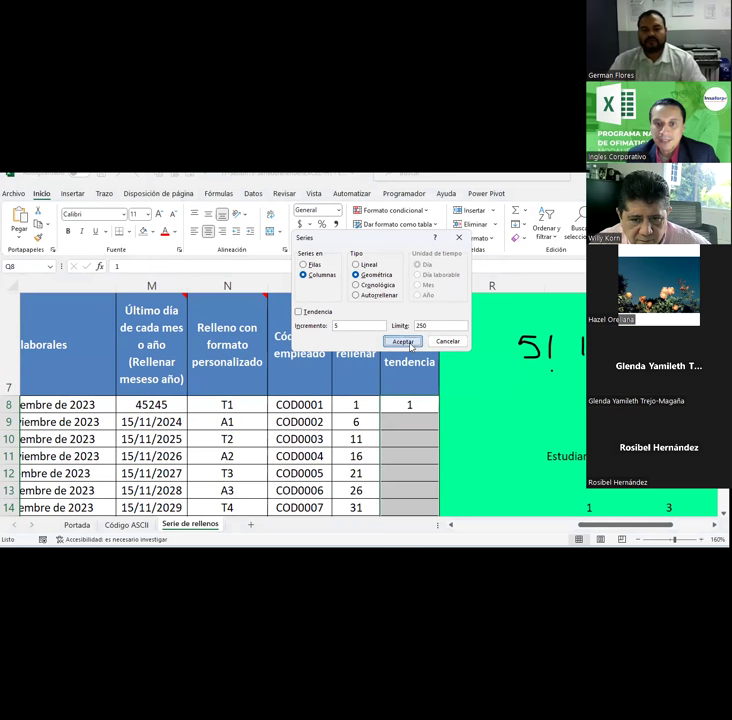
pyautogui.click(405, 342)
pyautogui.scroll(-1, 449, 426)
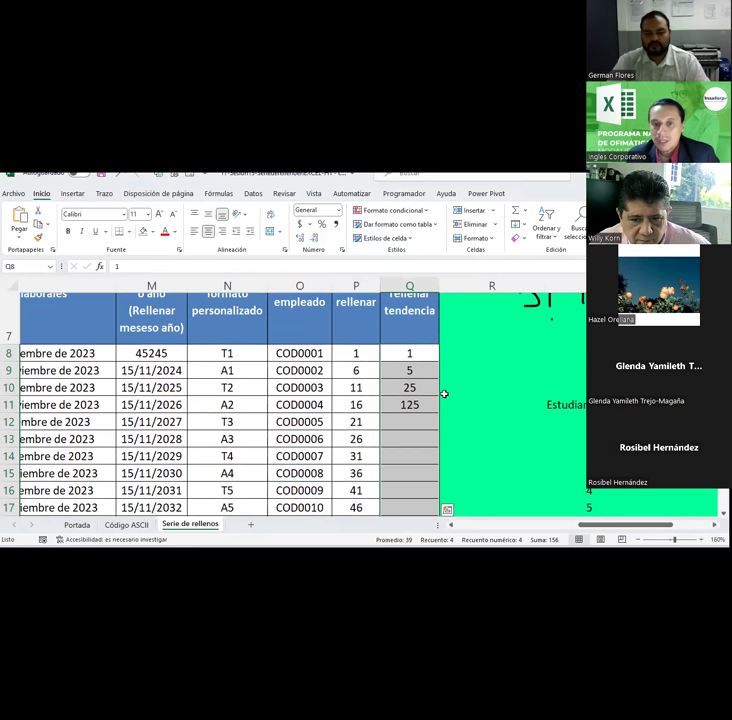
pyautogui.click(413, 353)
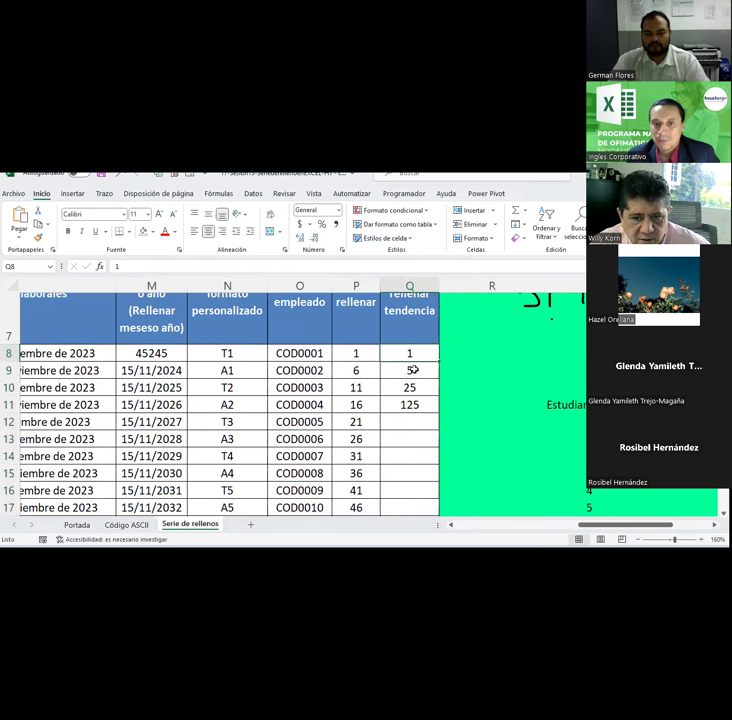
pyautogui.click(413, 371)
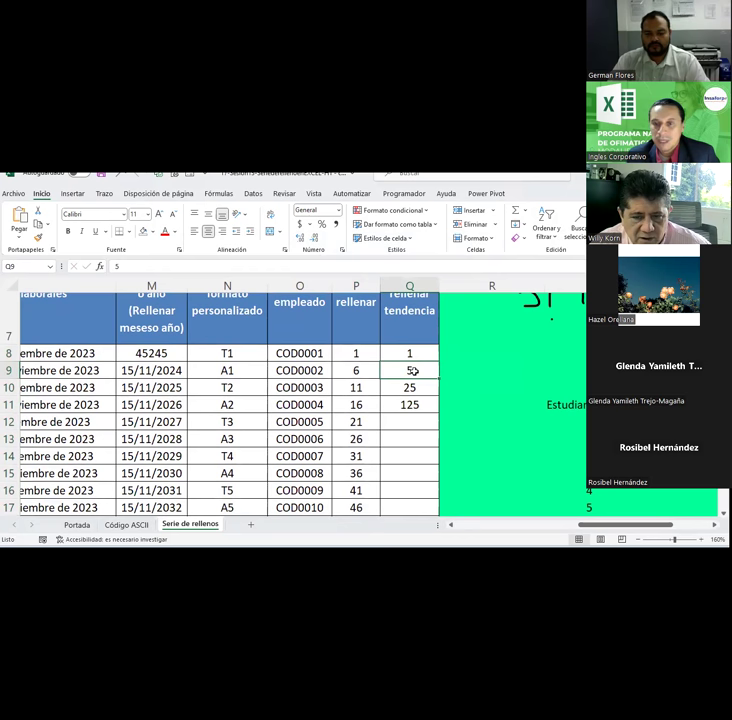
pyautogui.scroll(-1, 413, 371)
pyautogui.scroll(1, 413, 371)
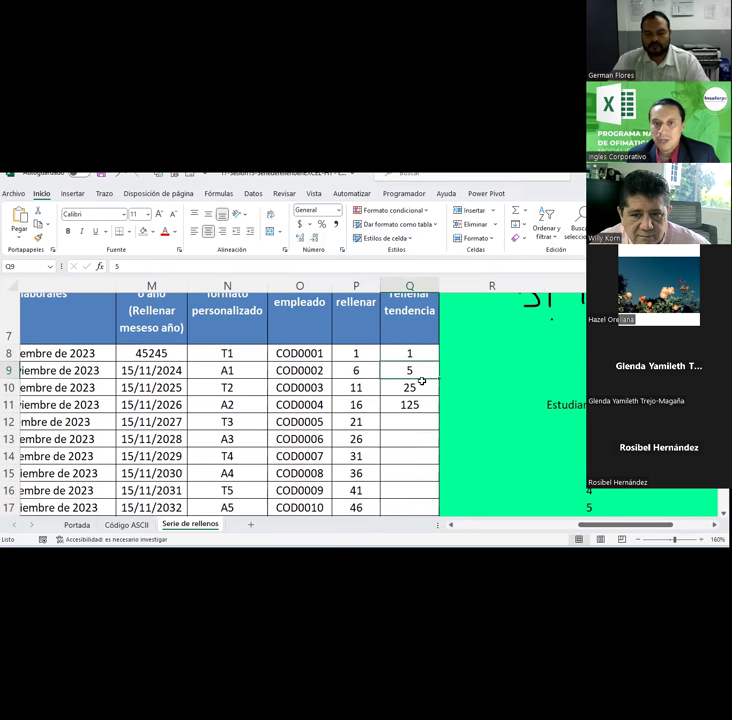
pyautogui.scroll(1, 422, 381)
pyautogui.scroll(-1, 409, 425)
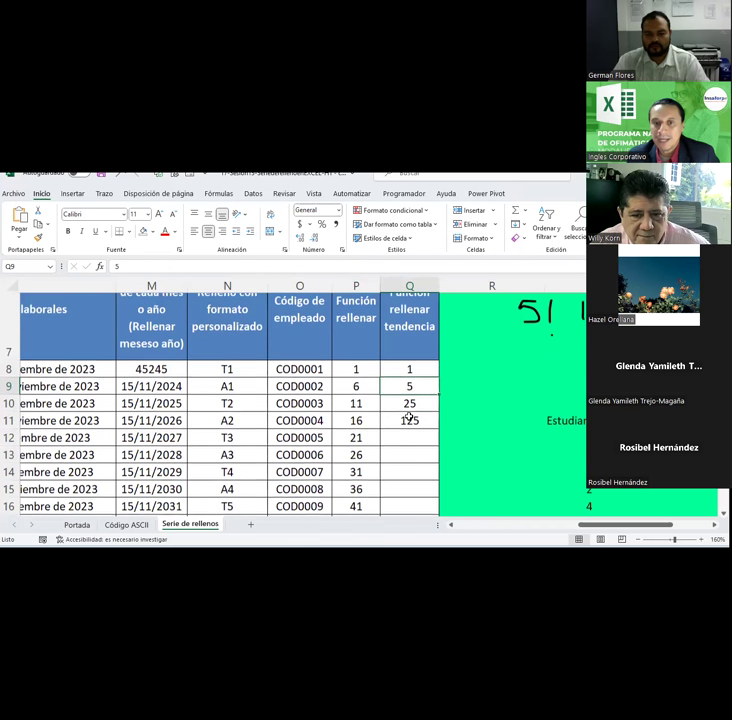
pyautogui.click(411, 354)
pyautogui.click(417, 375)
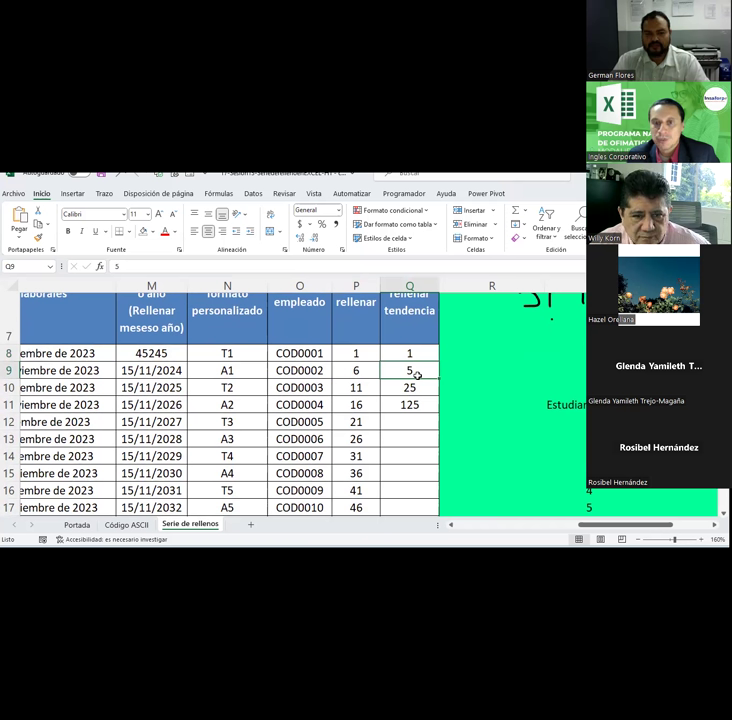
pyautogui.click(410, 353)
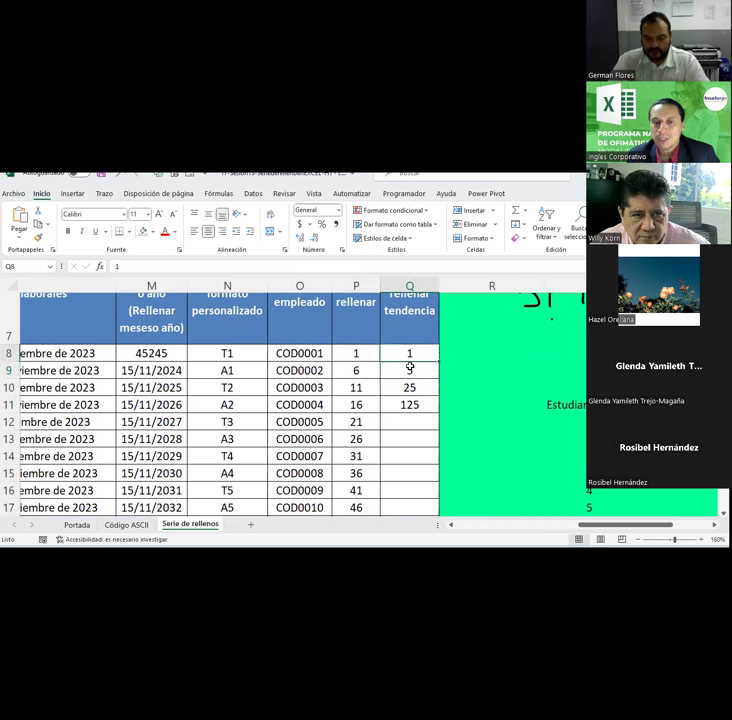
pyautogui.click(410, 371)
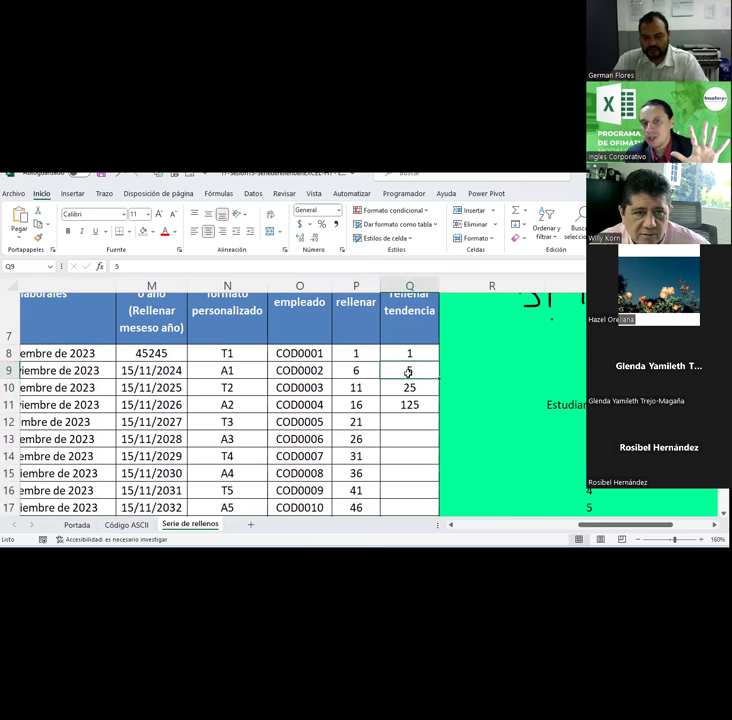
pyautogui.click(408, 388)
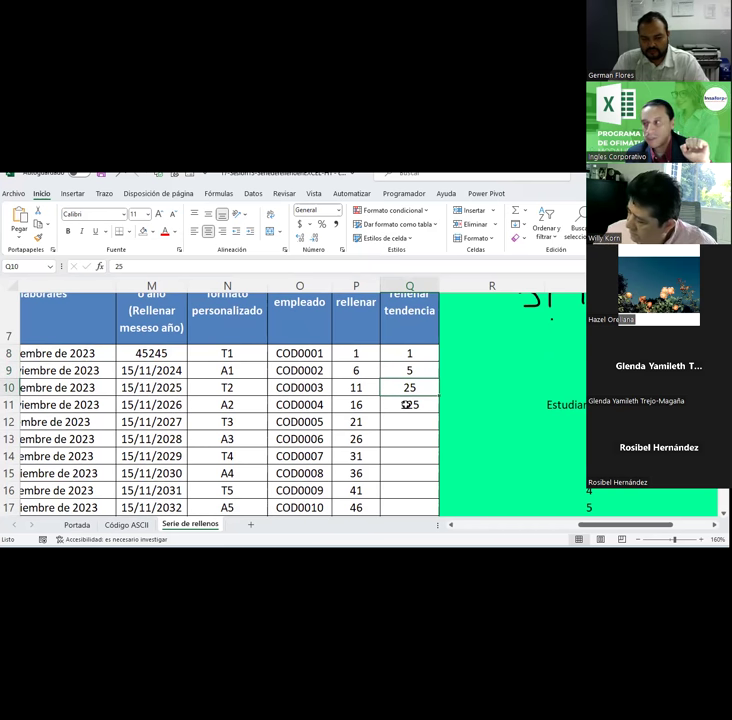
pyautogui.click(407, 405)
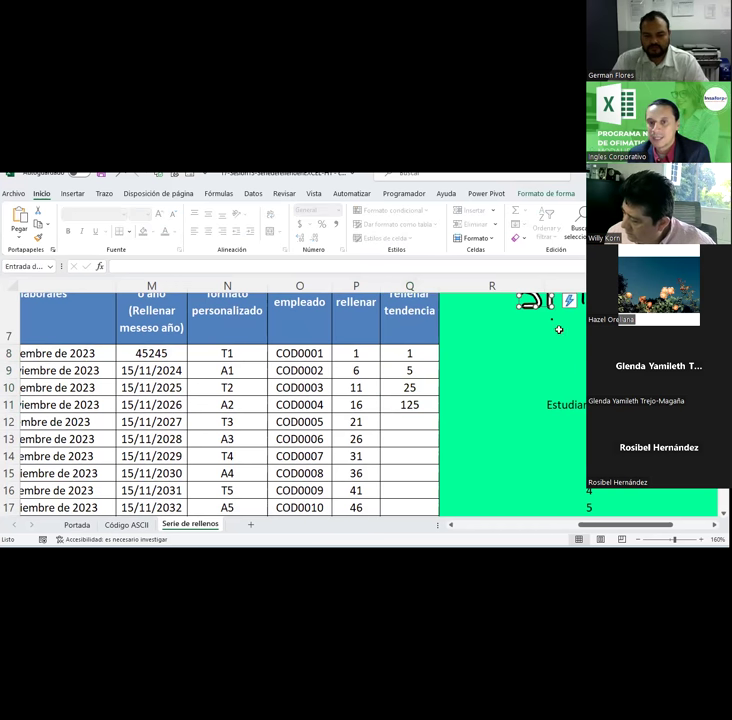
pyautogui.click(583, 299)
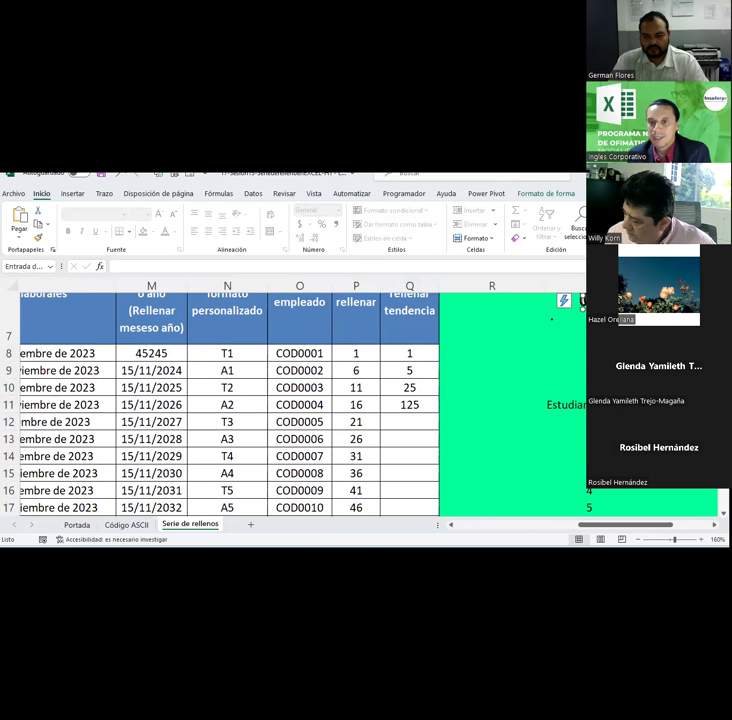
pyautogui.press('Escape')
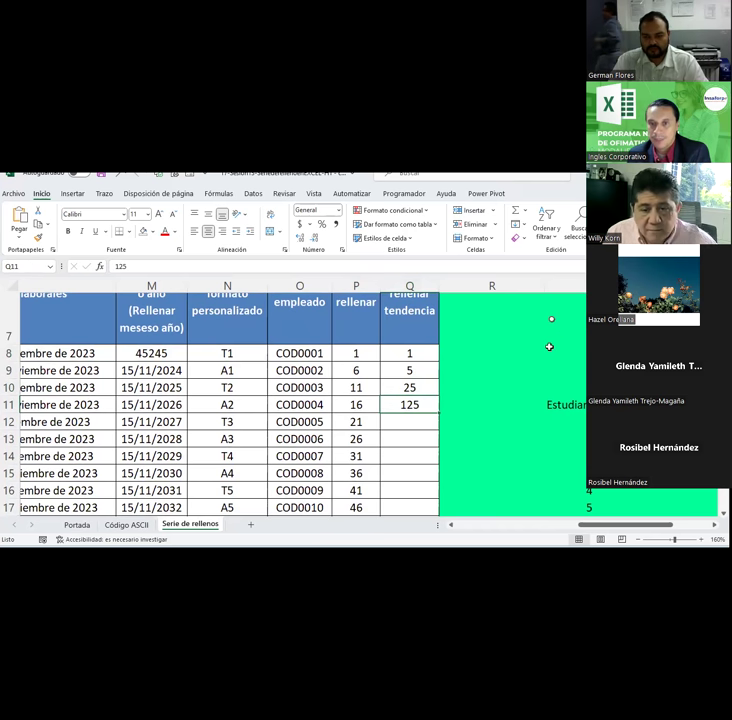
pyautogui.click(518, 224)
pyautogui.click(534, 325)
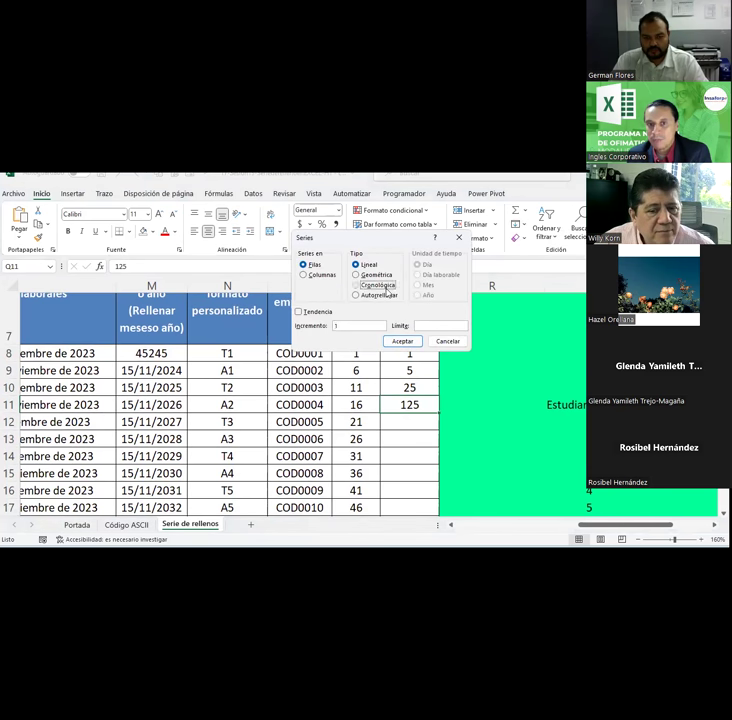
pyautogui.click(378, 285)
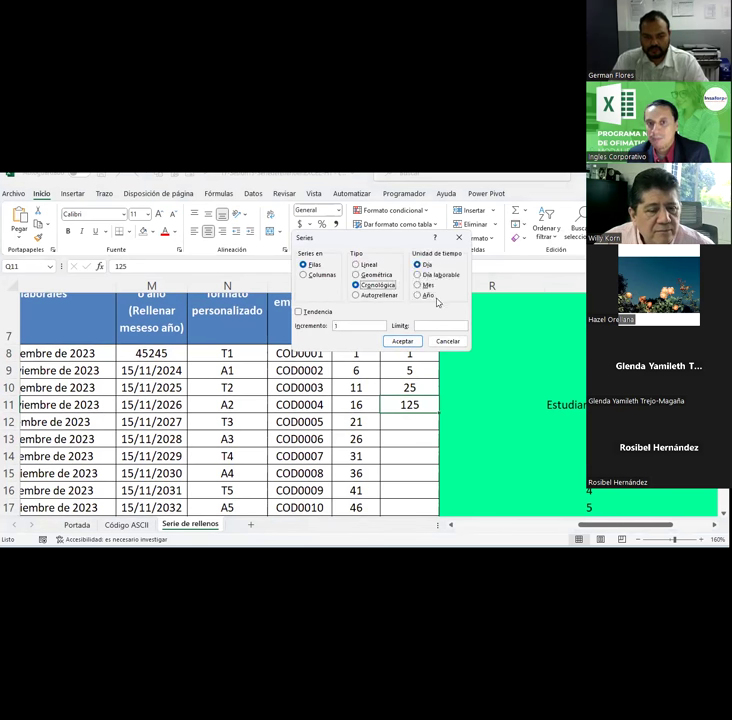
pyautogui.click(376, 296)
pyautogui.click(372, 275)
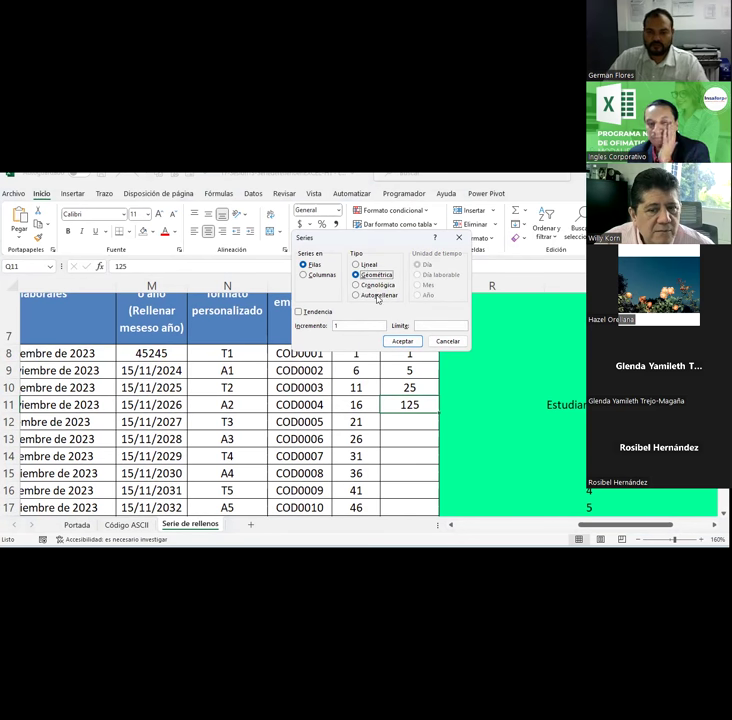
pyautogui.click(437, 344)
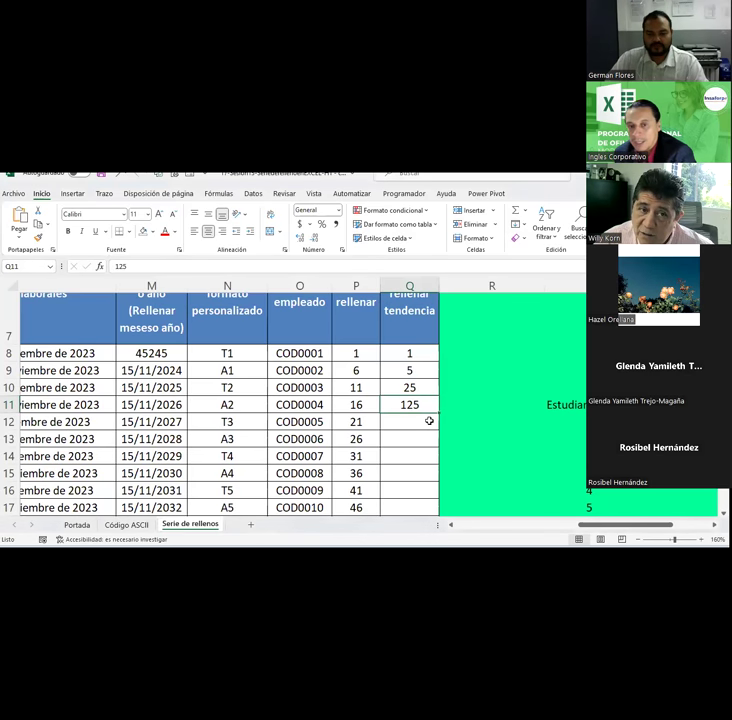
pyautogui.moveTo(423, 350); pyautogui.dragTo(412, 404)
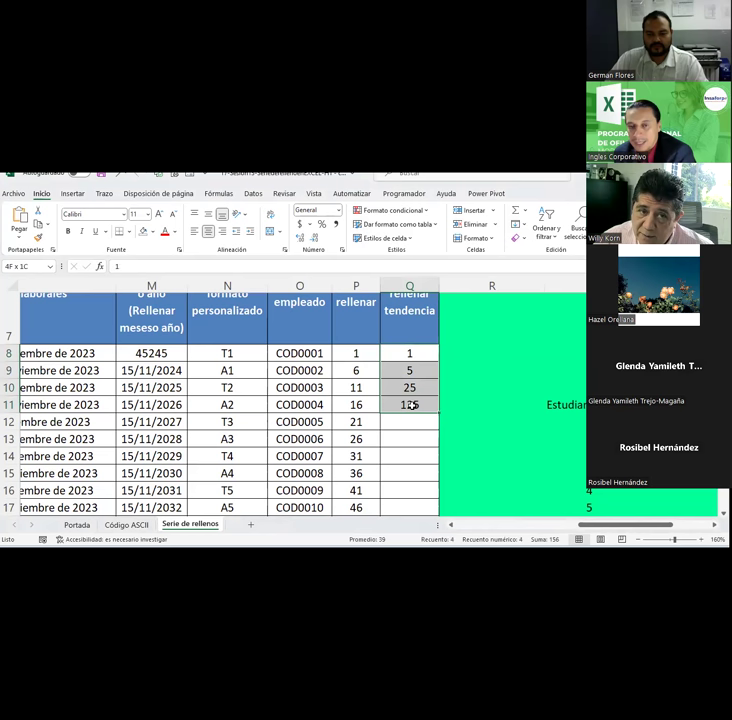
pyautogui.click(412, 404)
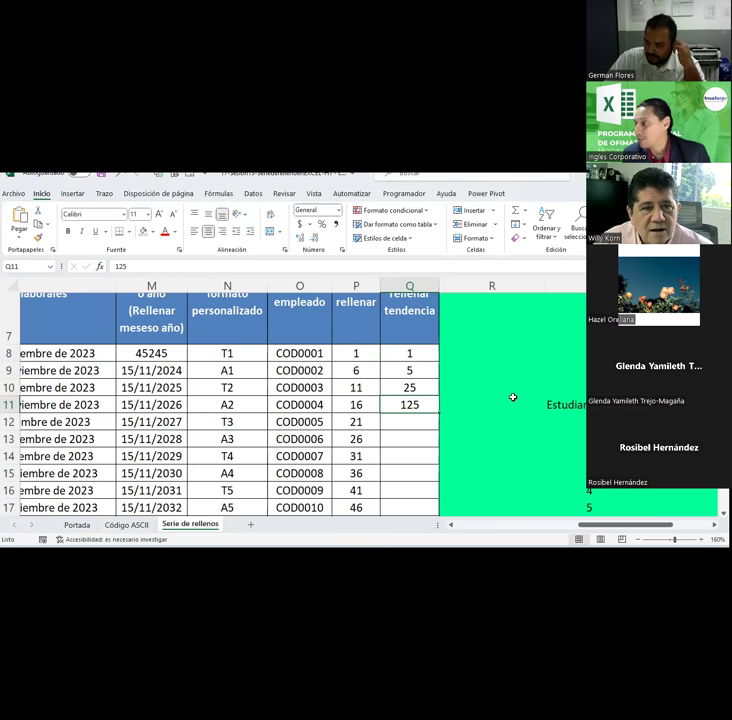
pyautogui.click(406, 371)
pyautogui.click(409, 387)
pyautogui.click(410, 405)
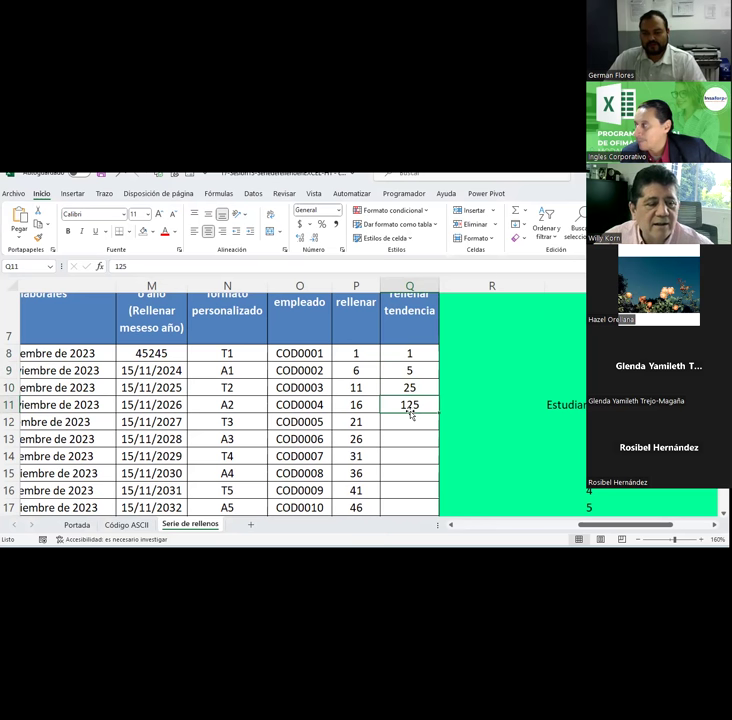
pyautogui.click(409, 389)
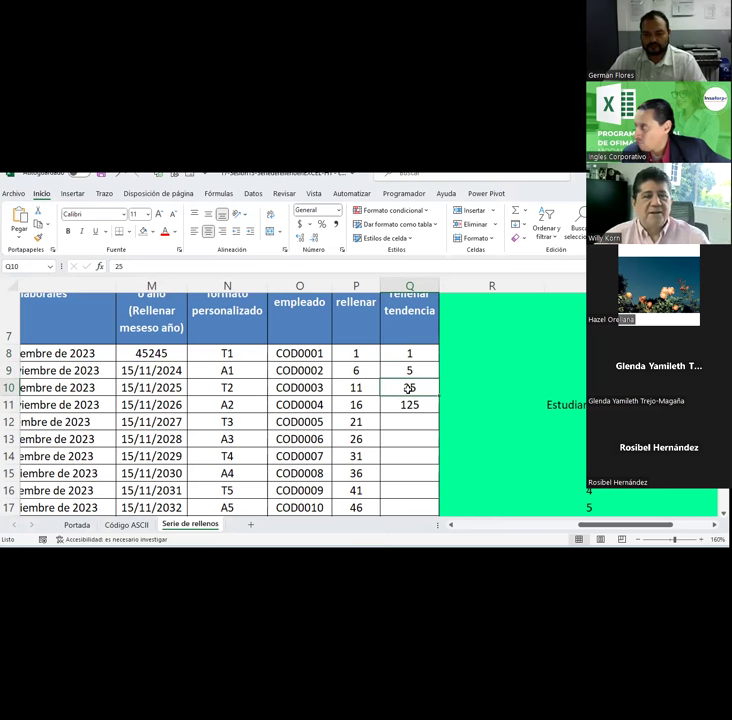
pyautogui.click(412, 405)
pyautogui.click(415, 422)
# Step: Enter =125*5 in Q12 so the series continues with 625
pyautogui.write('+125*5')
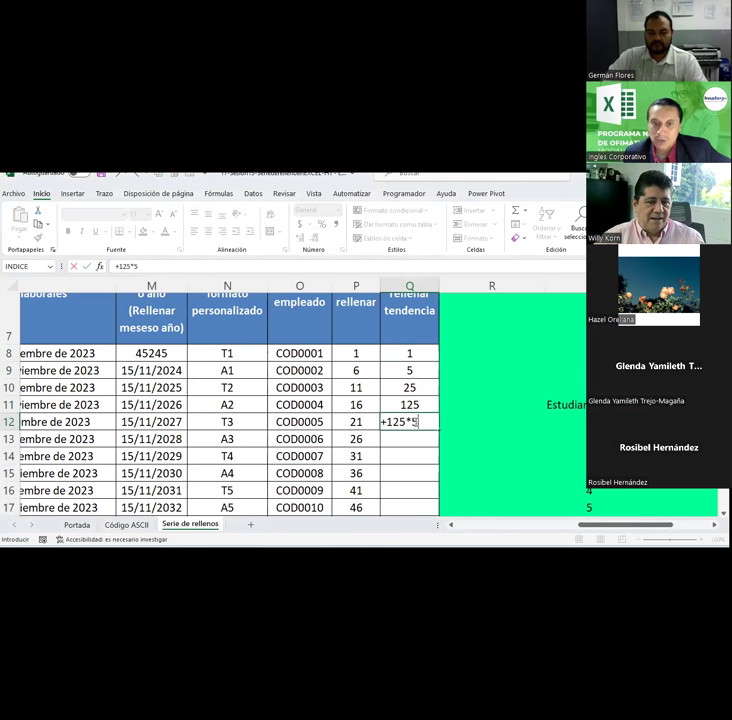
pyautogui.press('Return')
pyautogui.click(432, 424)
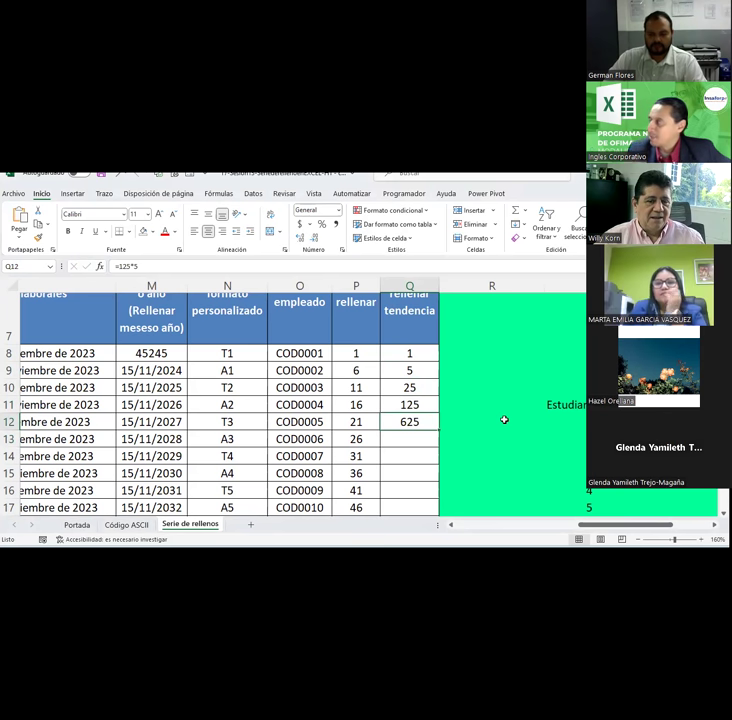